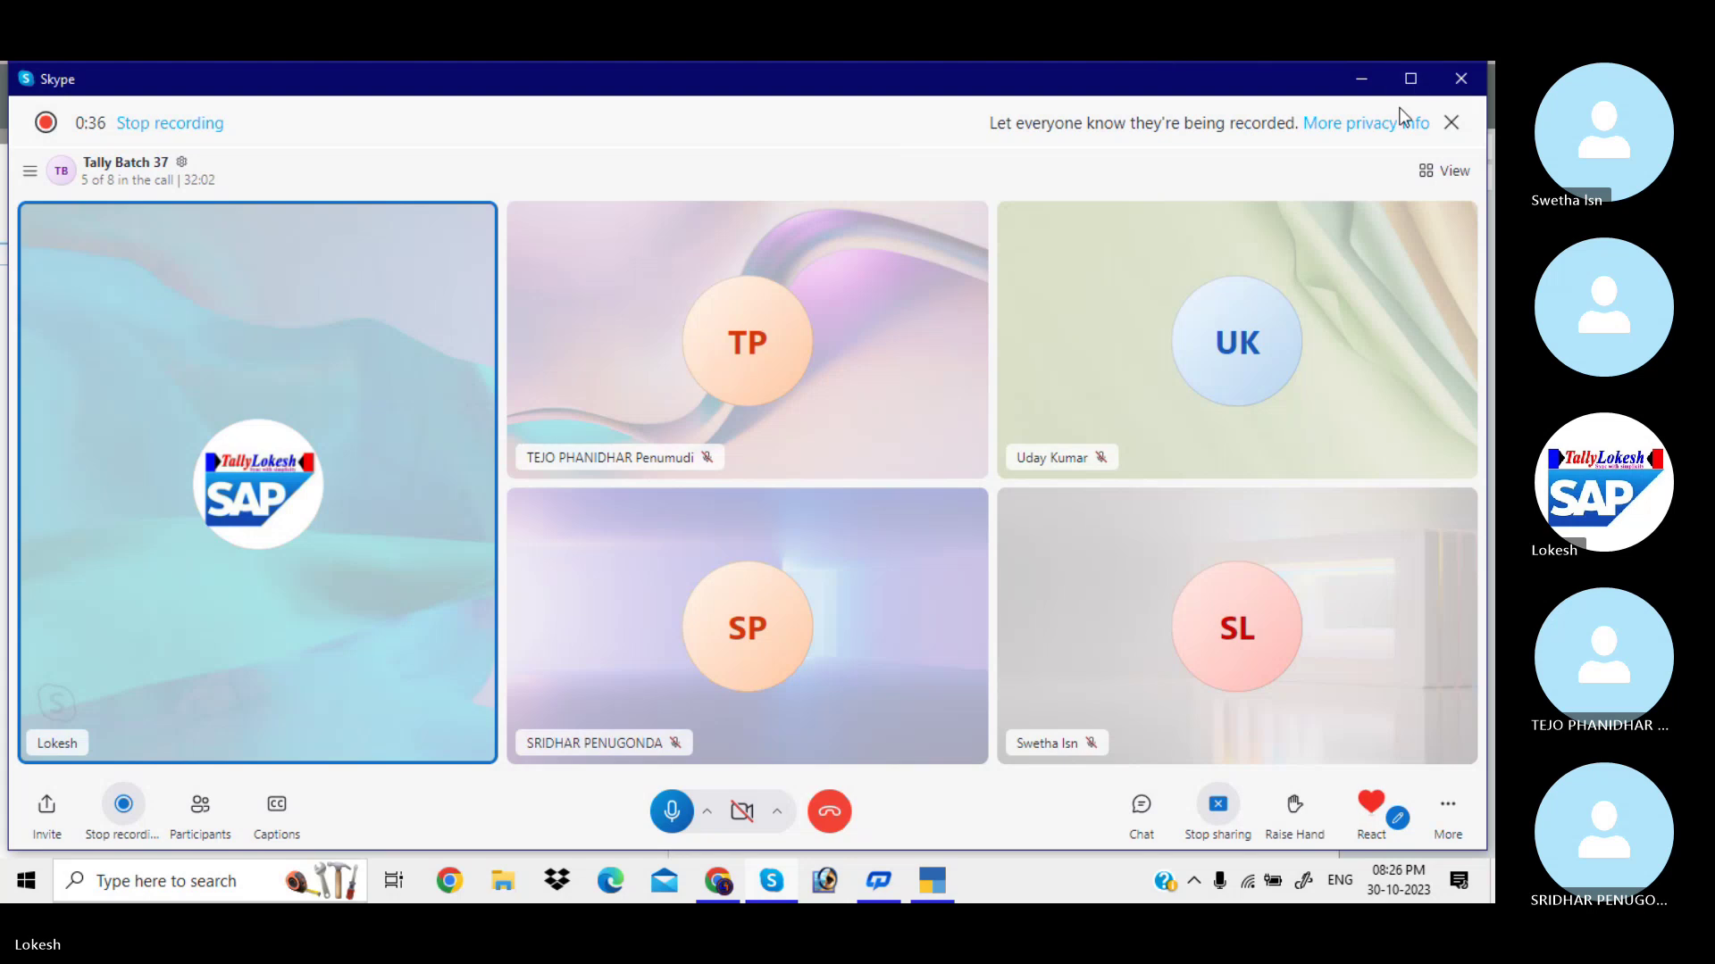
Minimize the Skype call so TallyPrime's Gateway of Tally shows.
click(1361, 80)
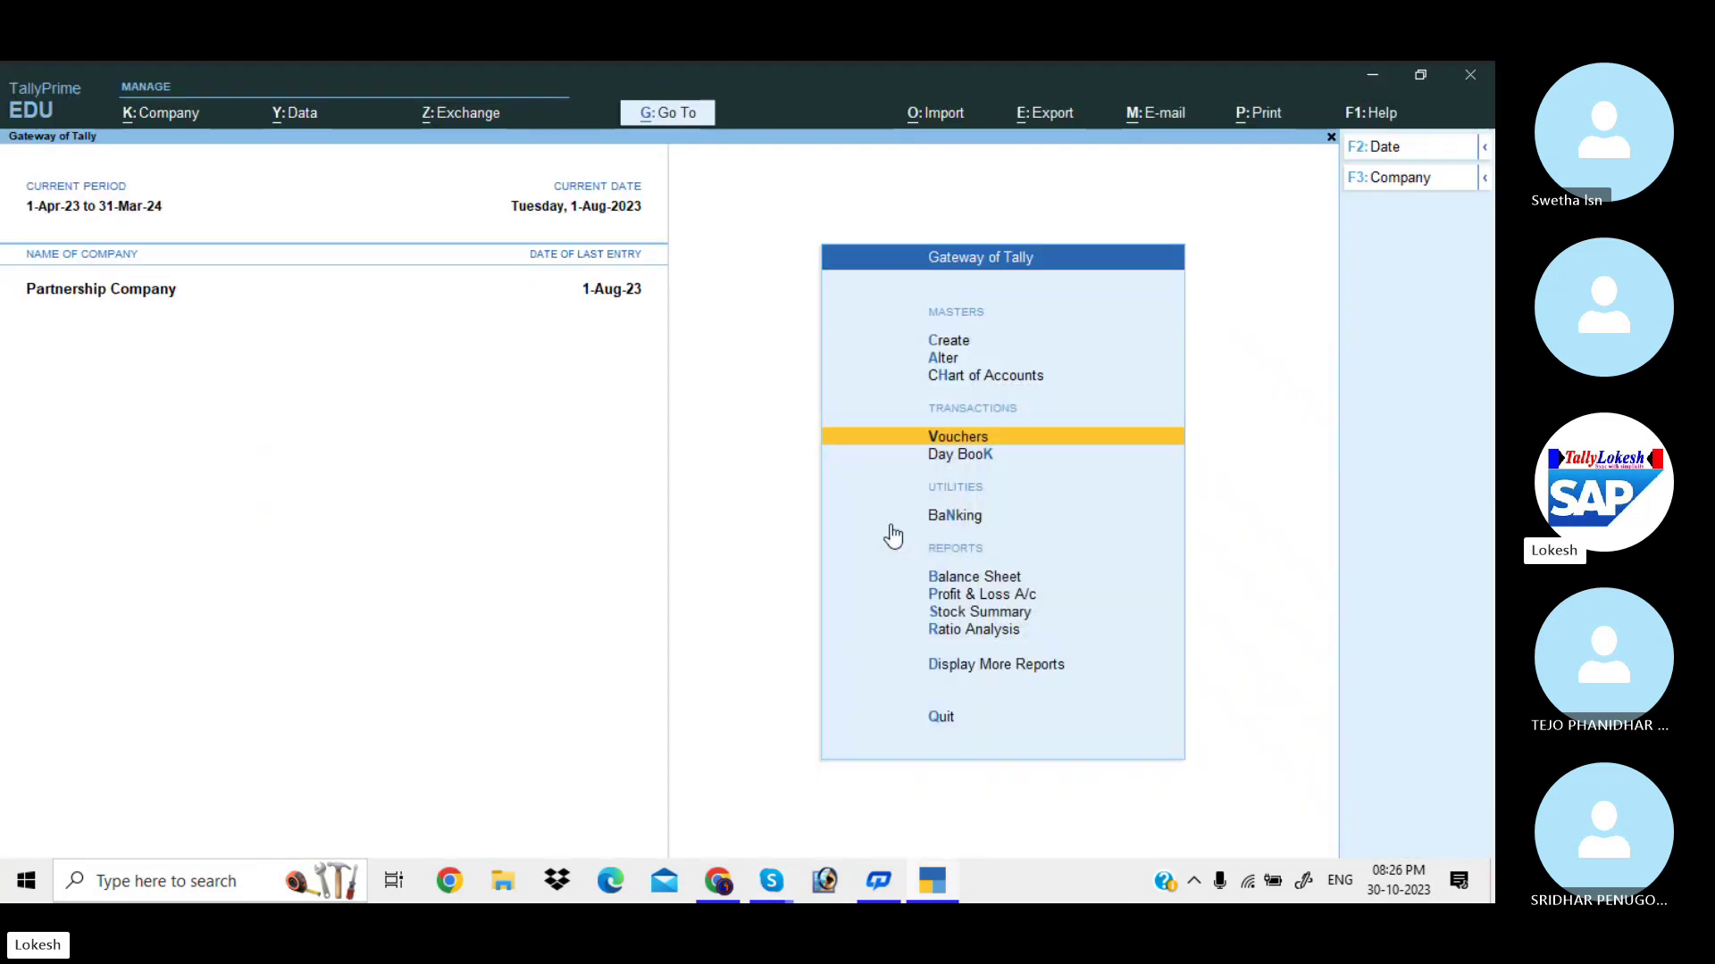
Look through Partnership Company's Day Book, then return to the main menu.
key(Return)
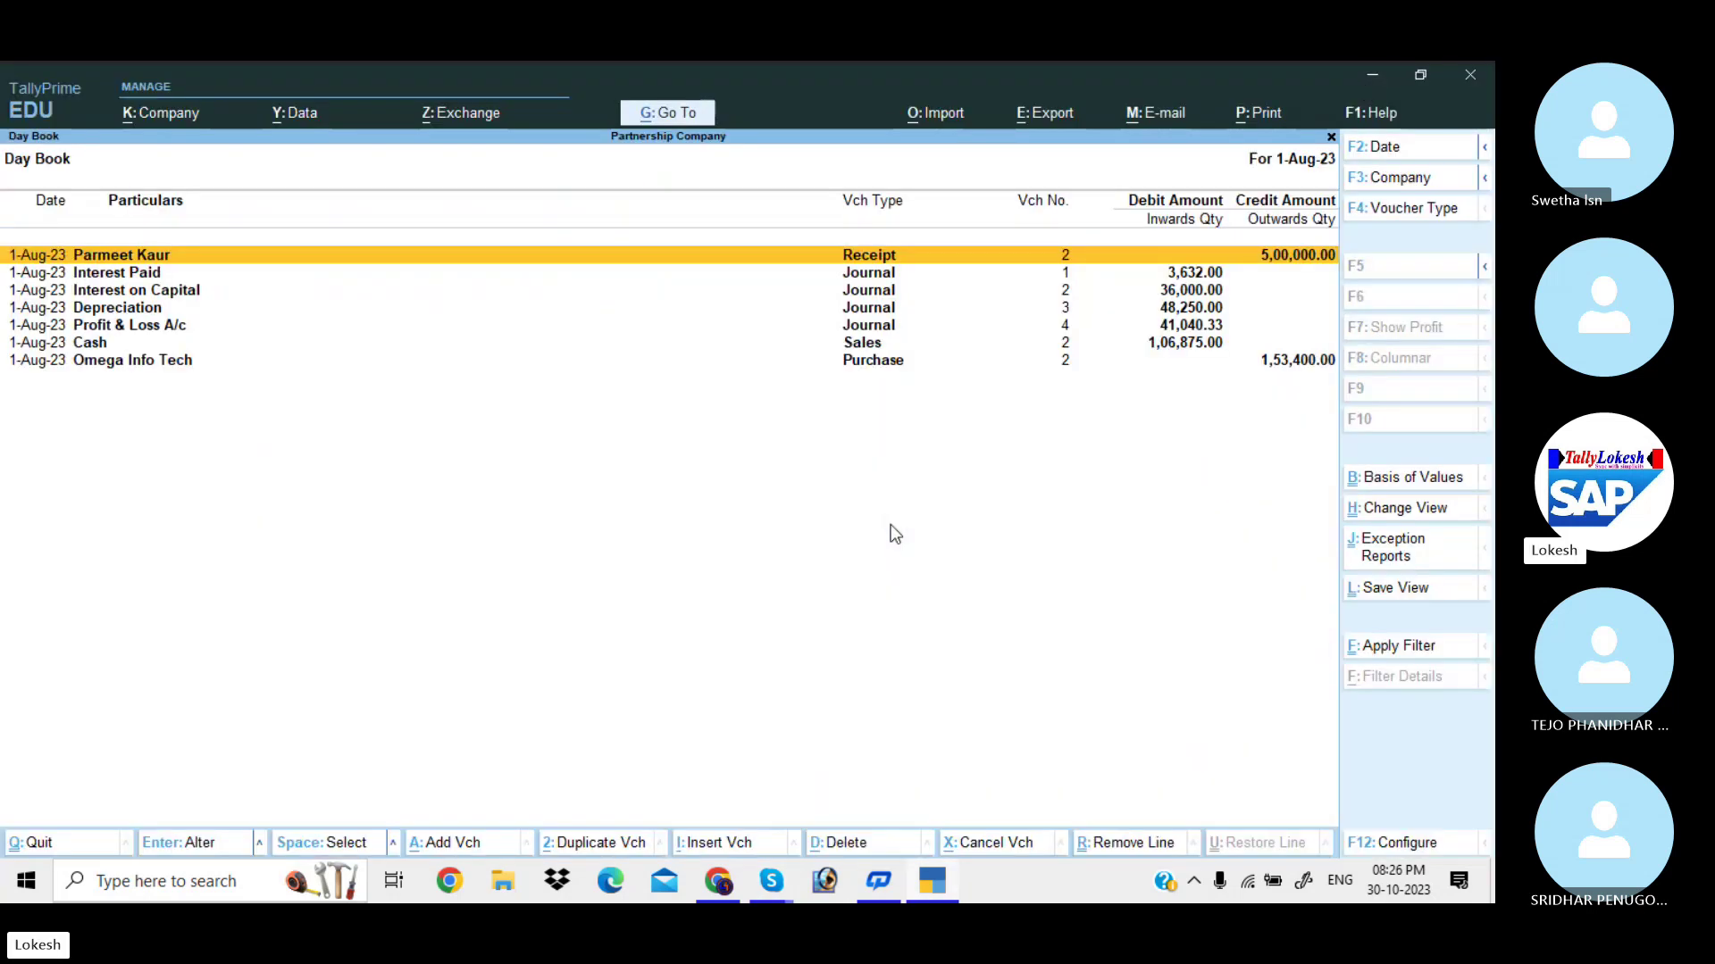
key(Down)
key(Down)
key(Down)
key(Down)
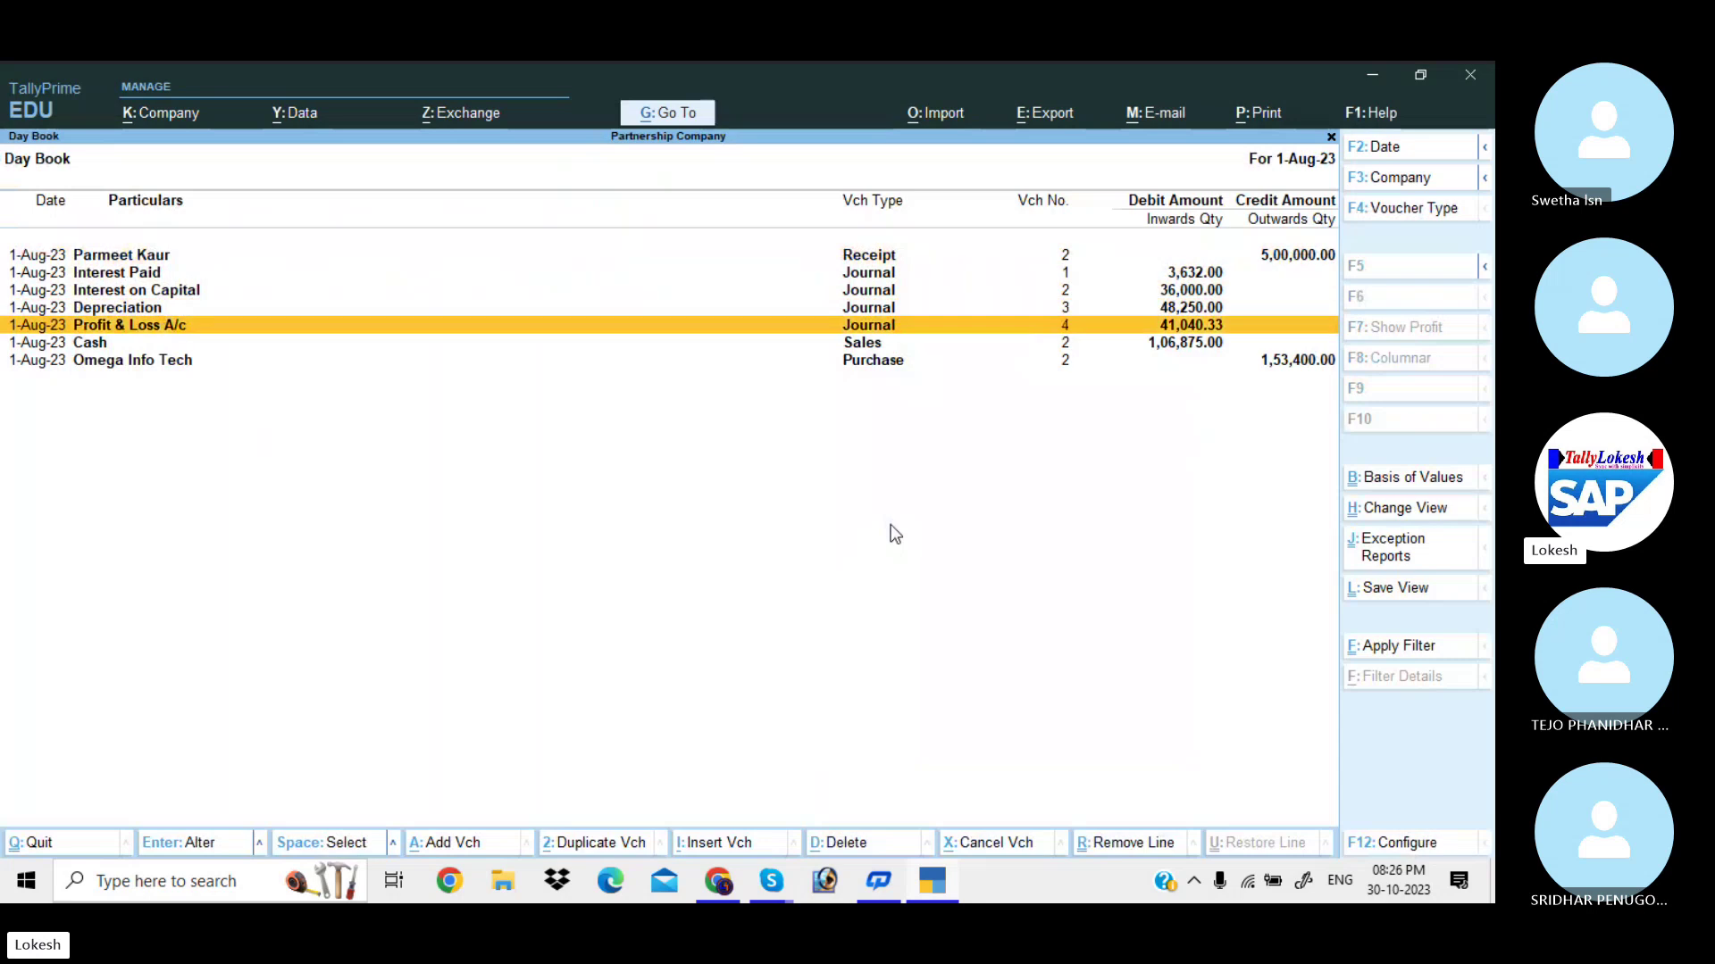
key(Down)
key(Escape)
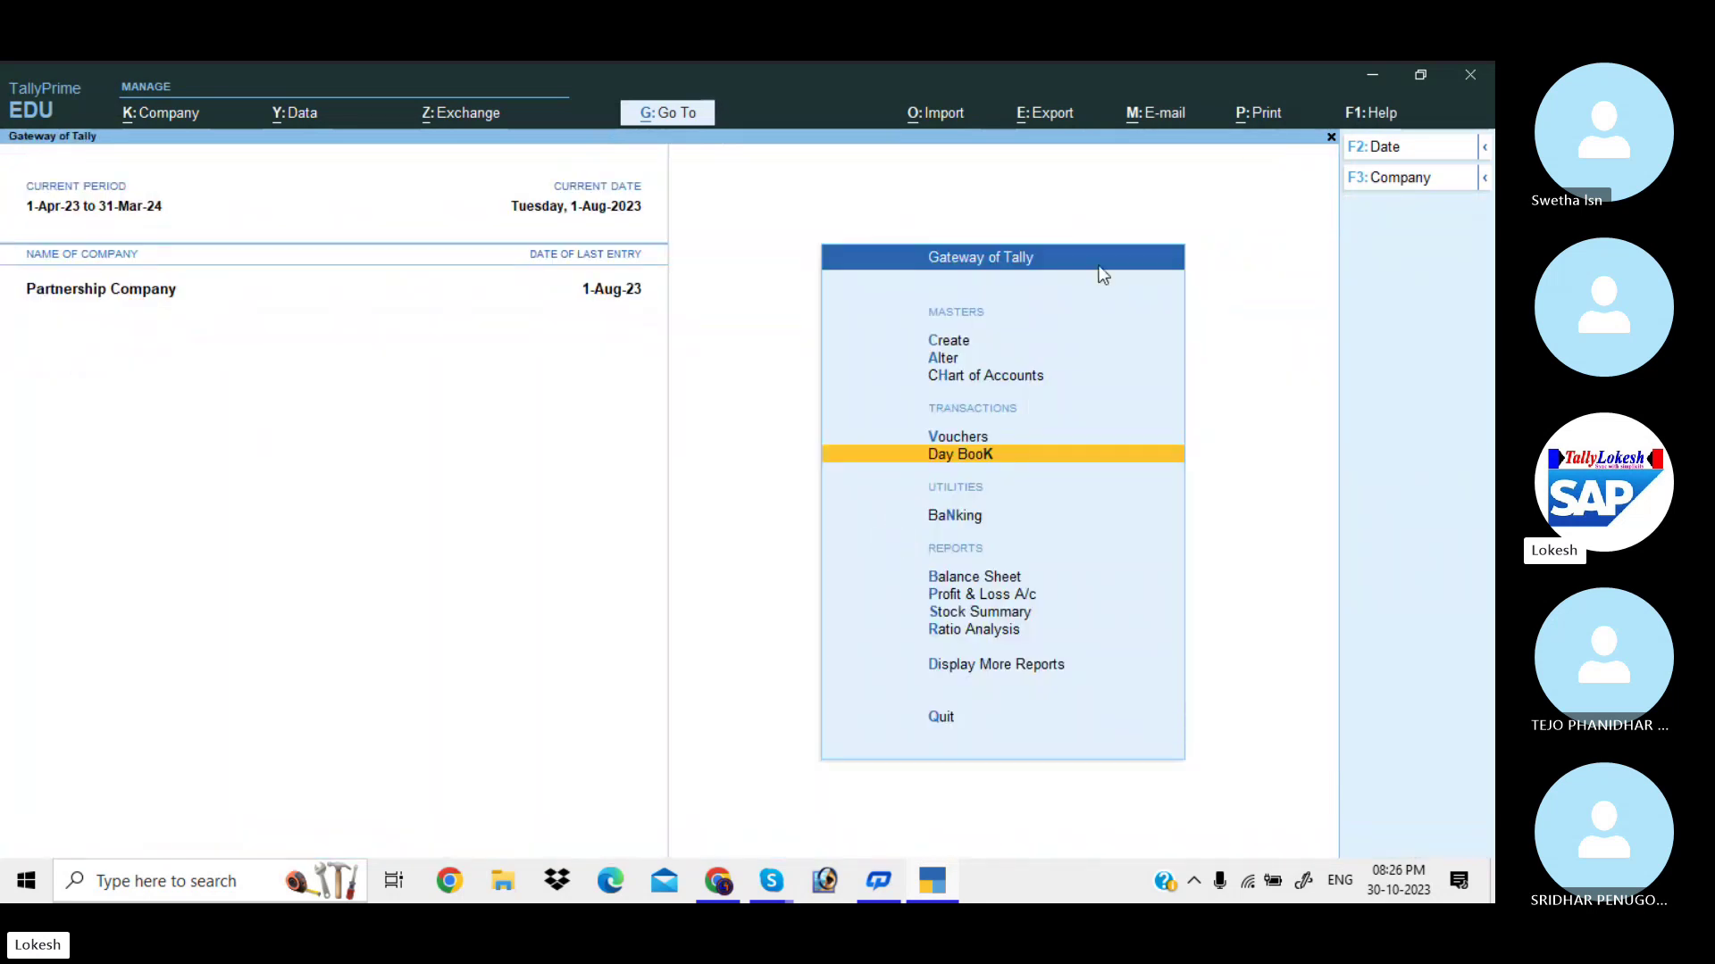
Shut Partnership Company and select Kadapa Home Appliances.
click(1398, 179)
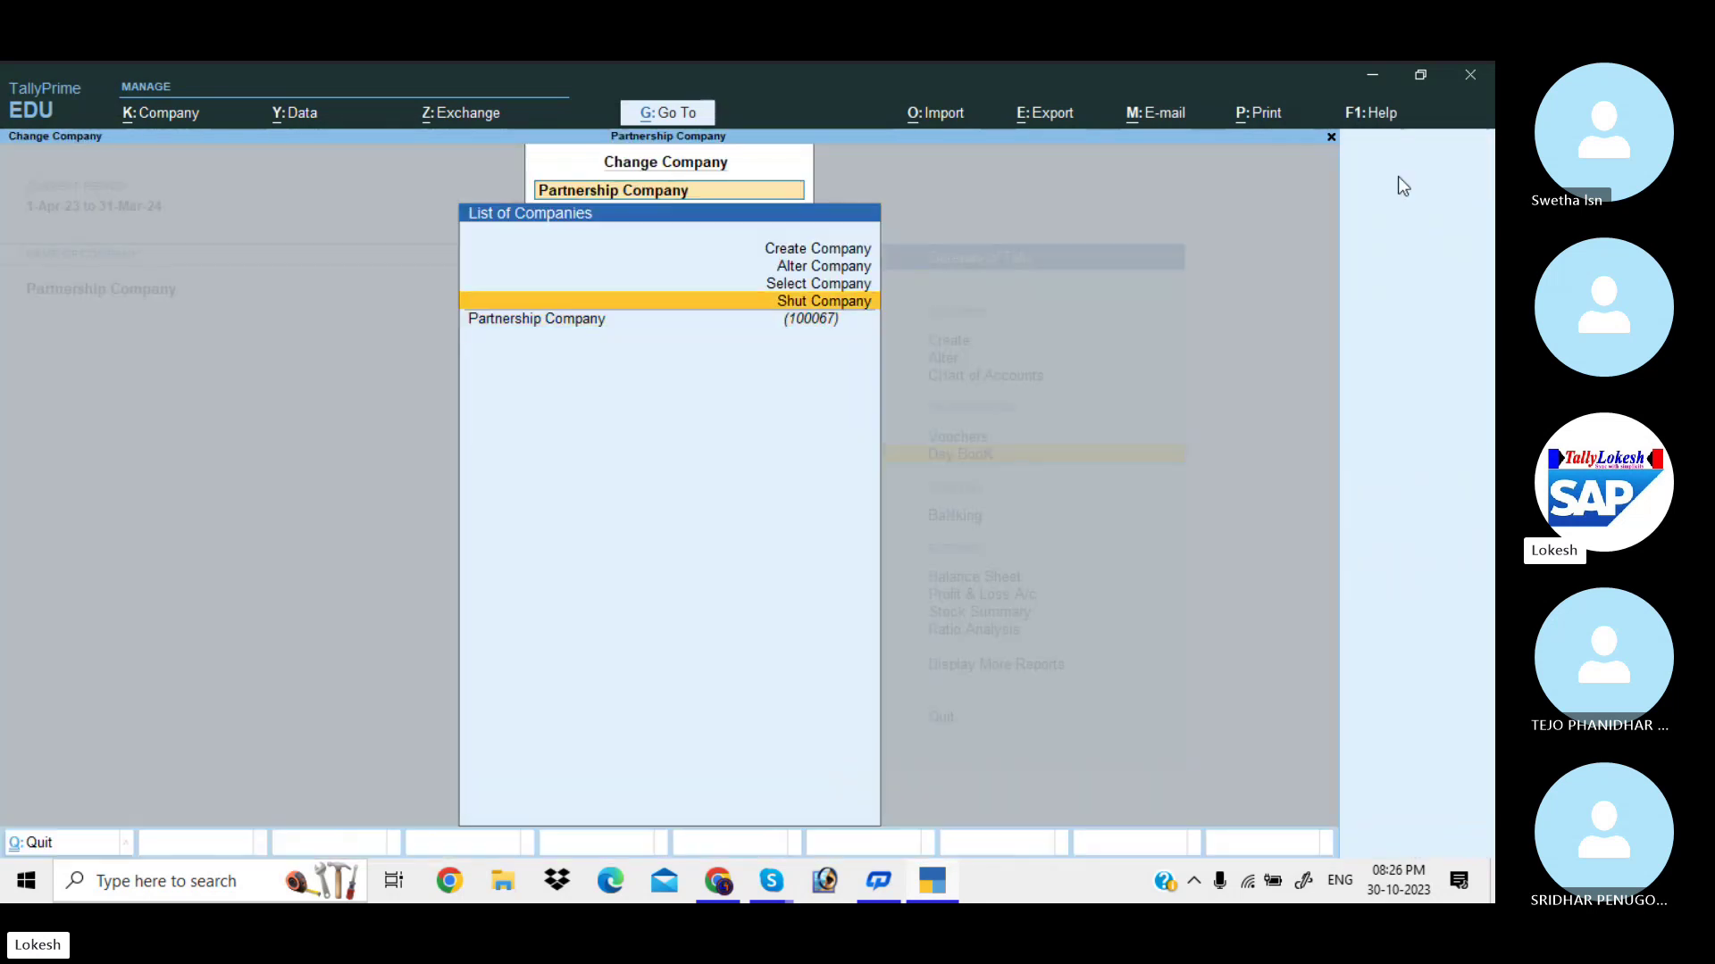
key(Return)
text(yk)
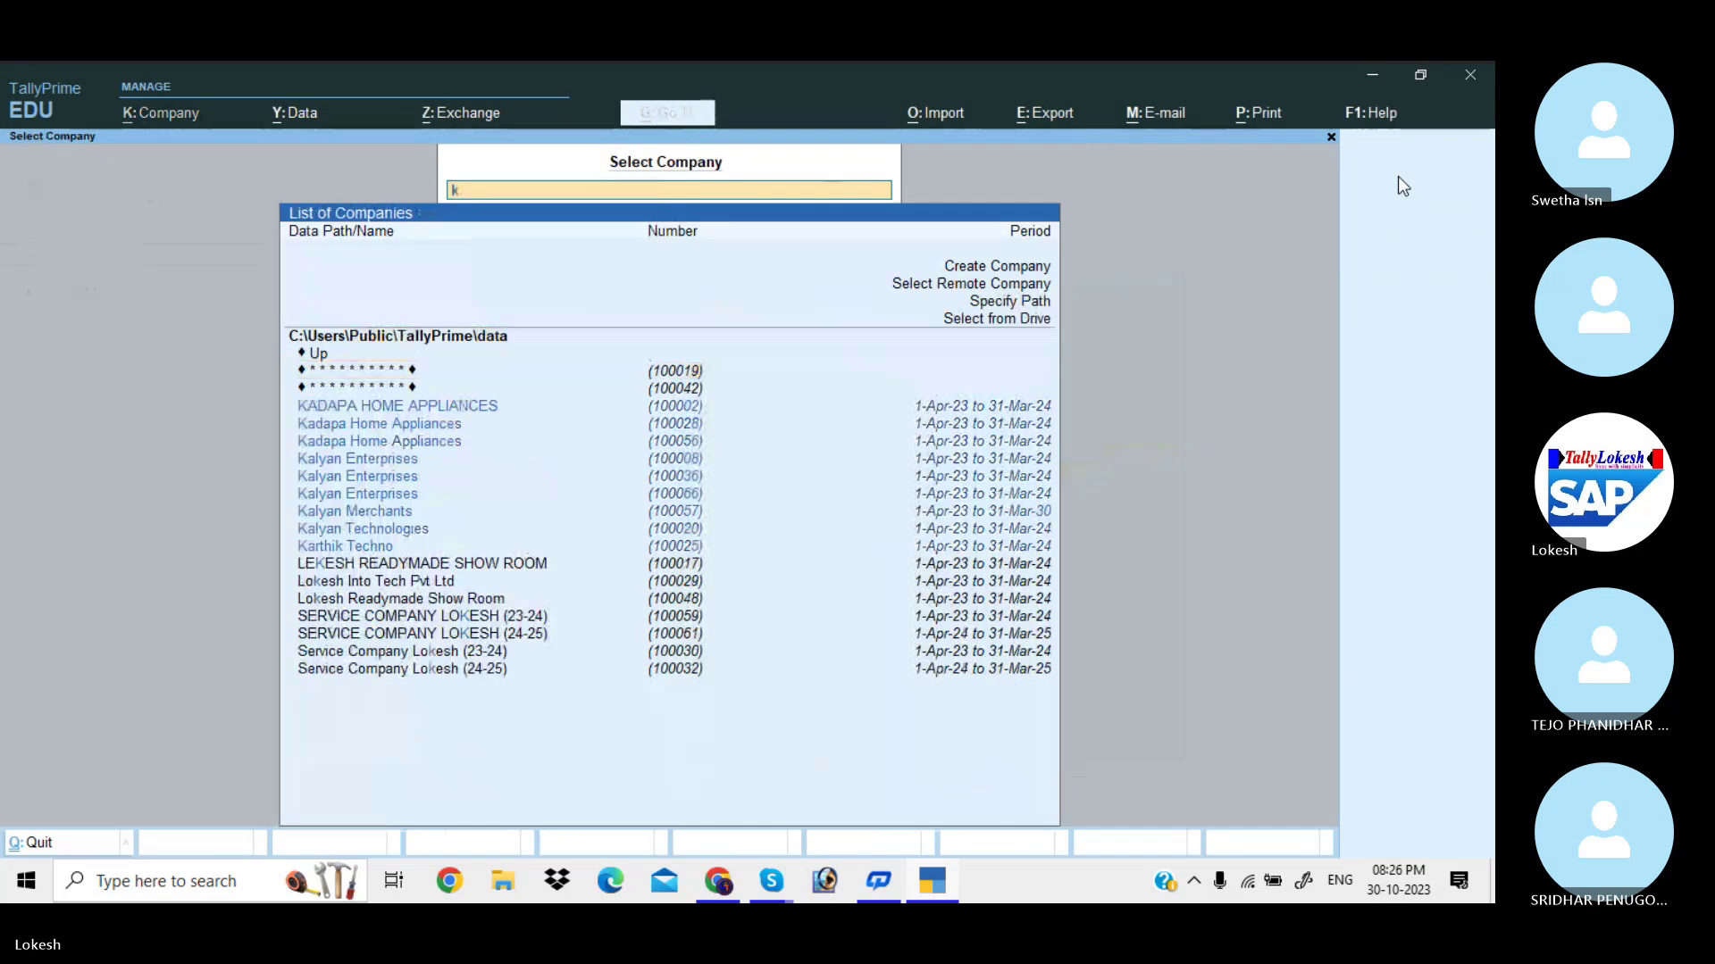
text(ad)
key(Down)
key(Return)
Open Kadapa's Day Book and view the Poojith Tech Info and Ganesh Merchants sales vouchers.
key(d)
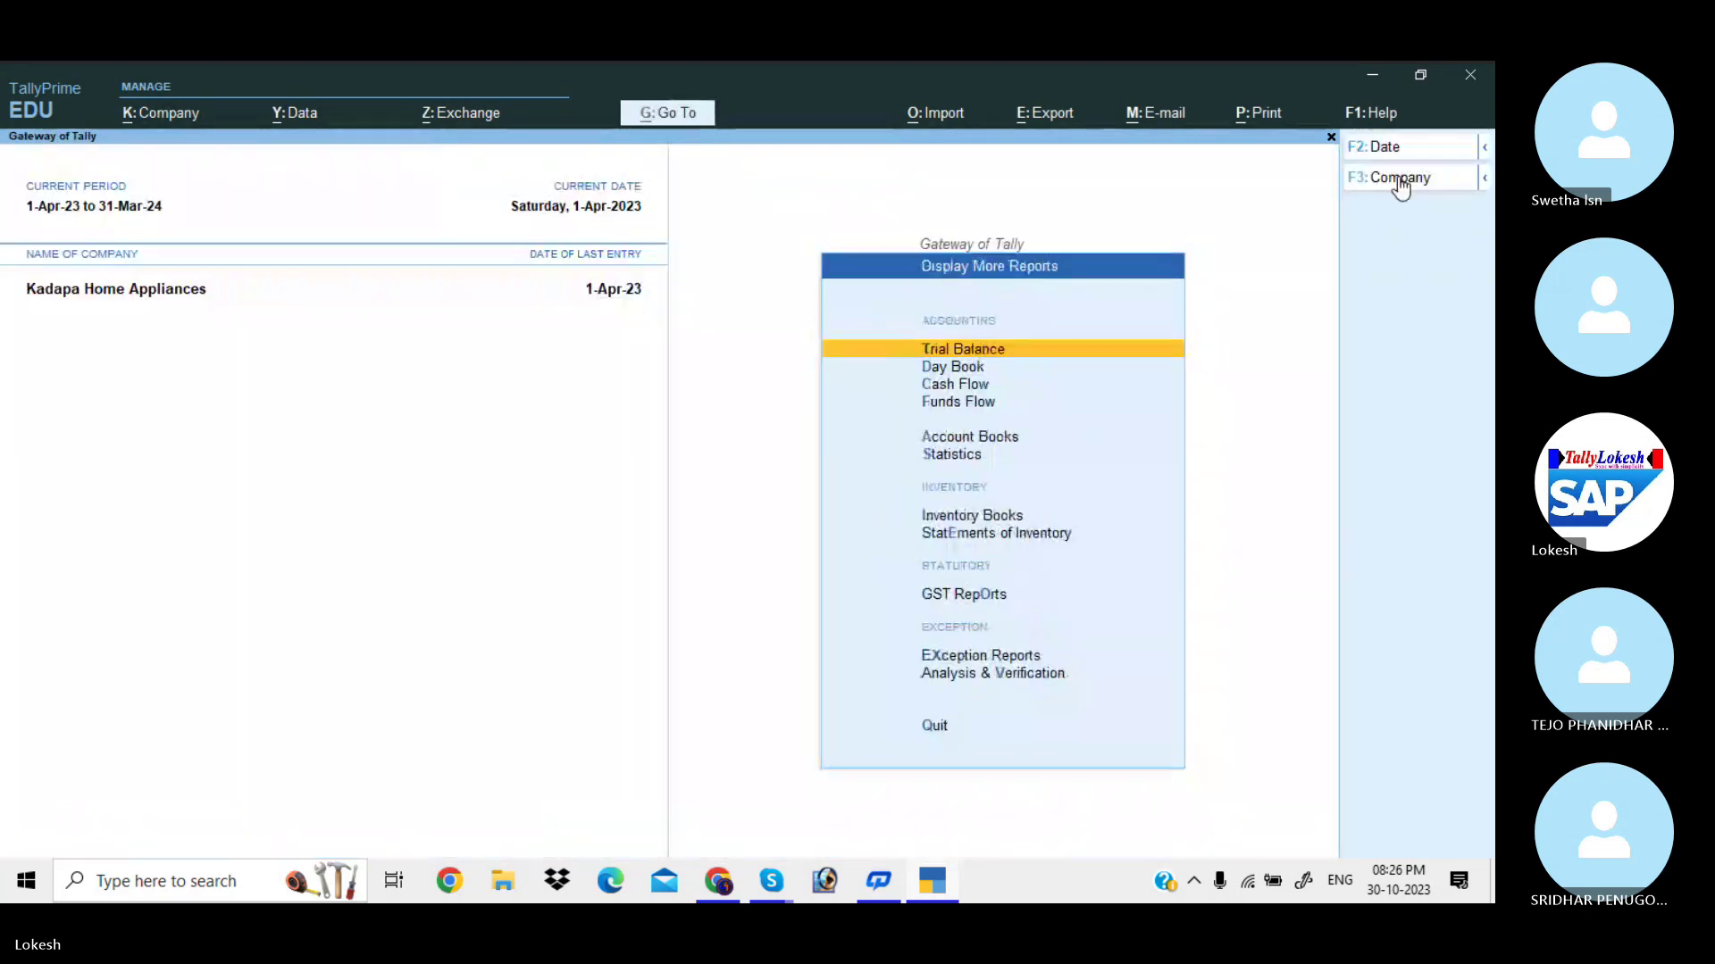
key(d)
key(Down)
key(Down)
key(Down)
key(Down)
key(Down)
key(Down)
key(Down)
key(Down)
key(Down)
key(Down)
key(Down)
key(Down)
key(Down)
key(Down)
key(Down)
key(Down)
key(Down)
key(Down)
key(Down)
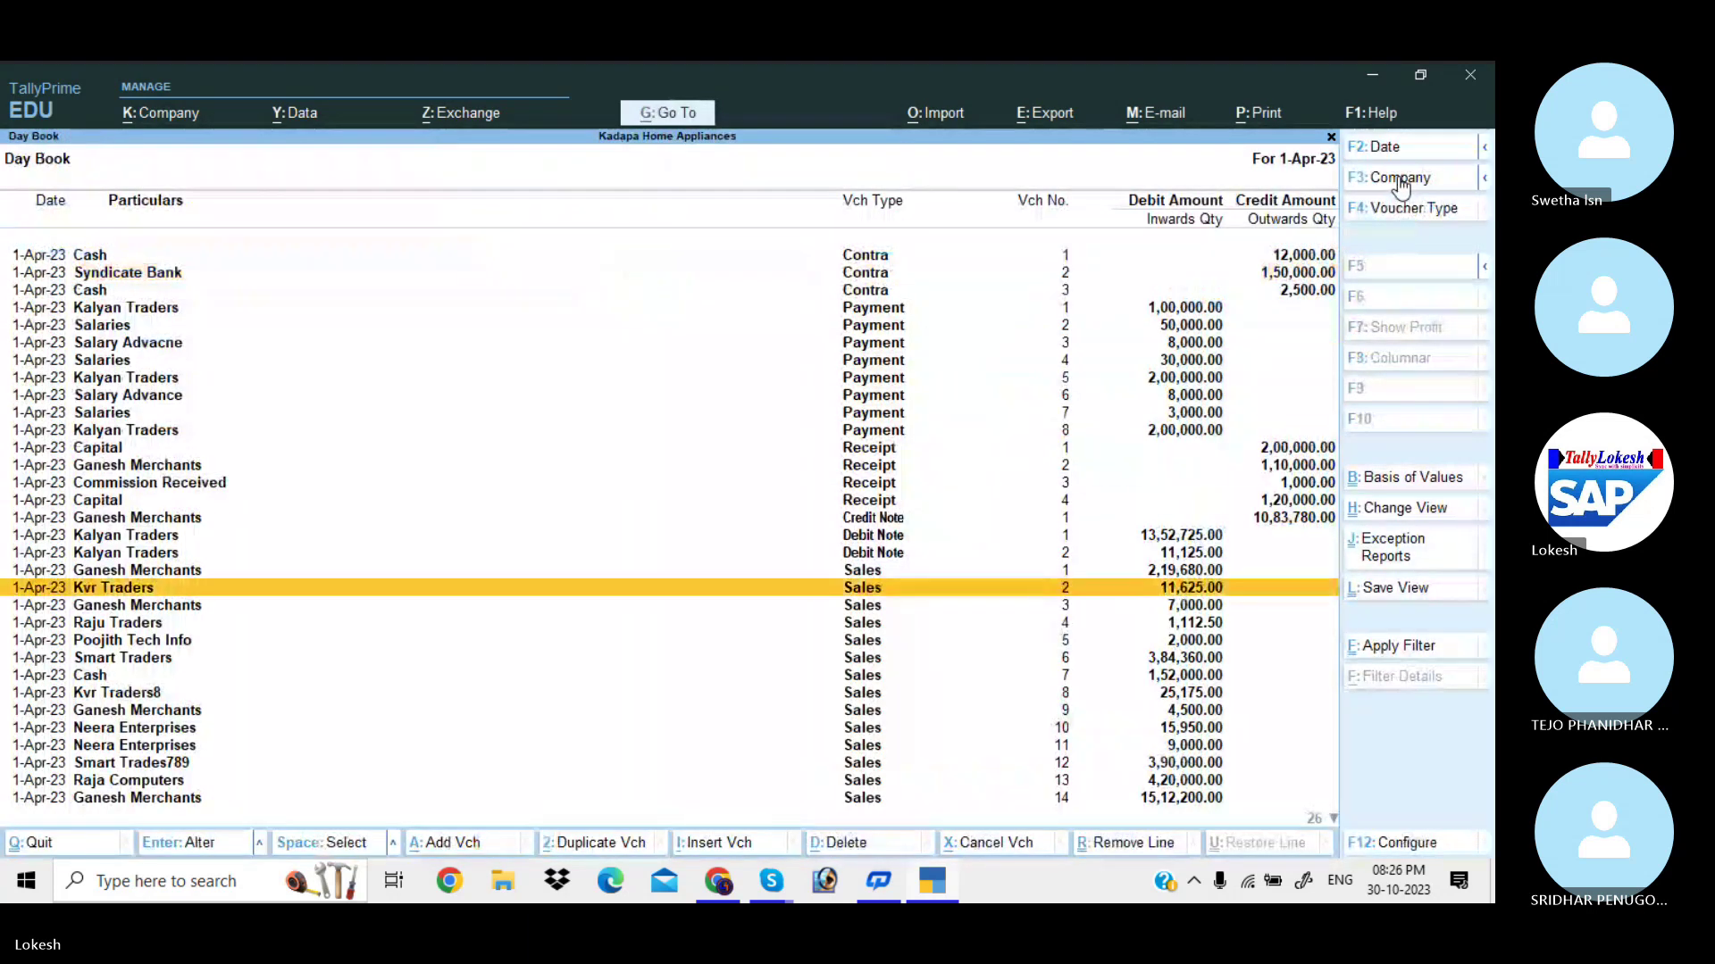
key(Down)
key(Down)
key(Down)
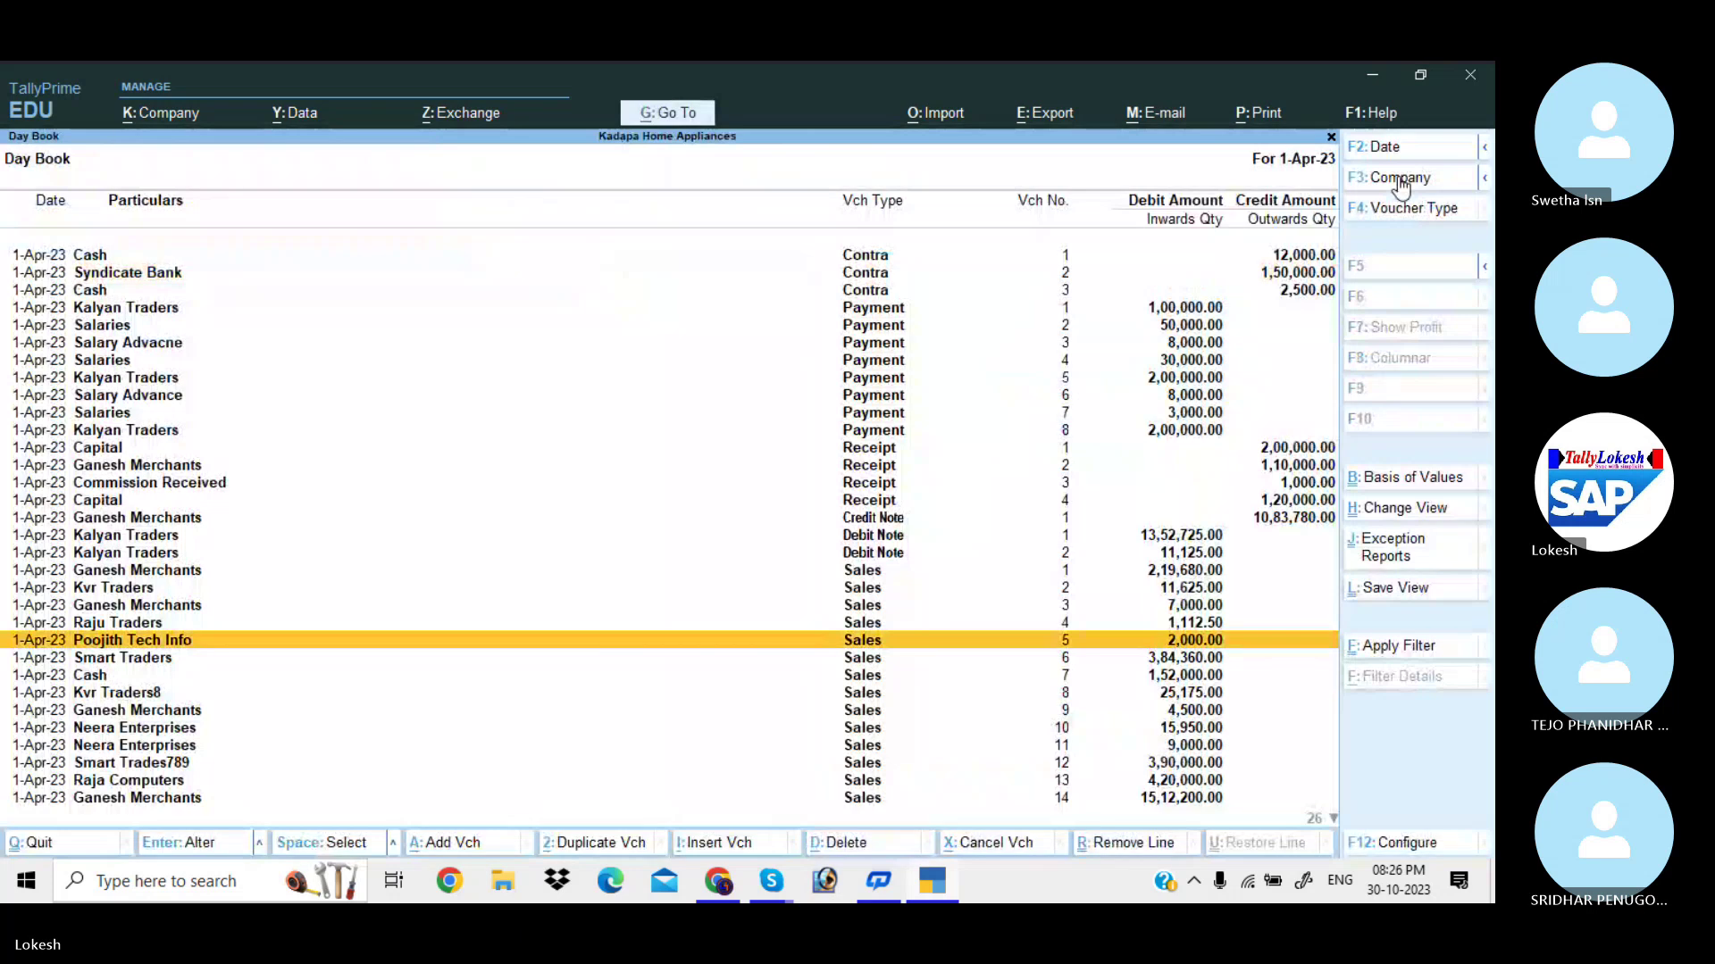
key(Return)
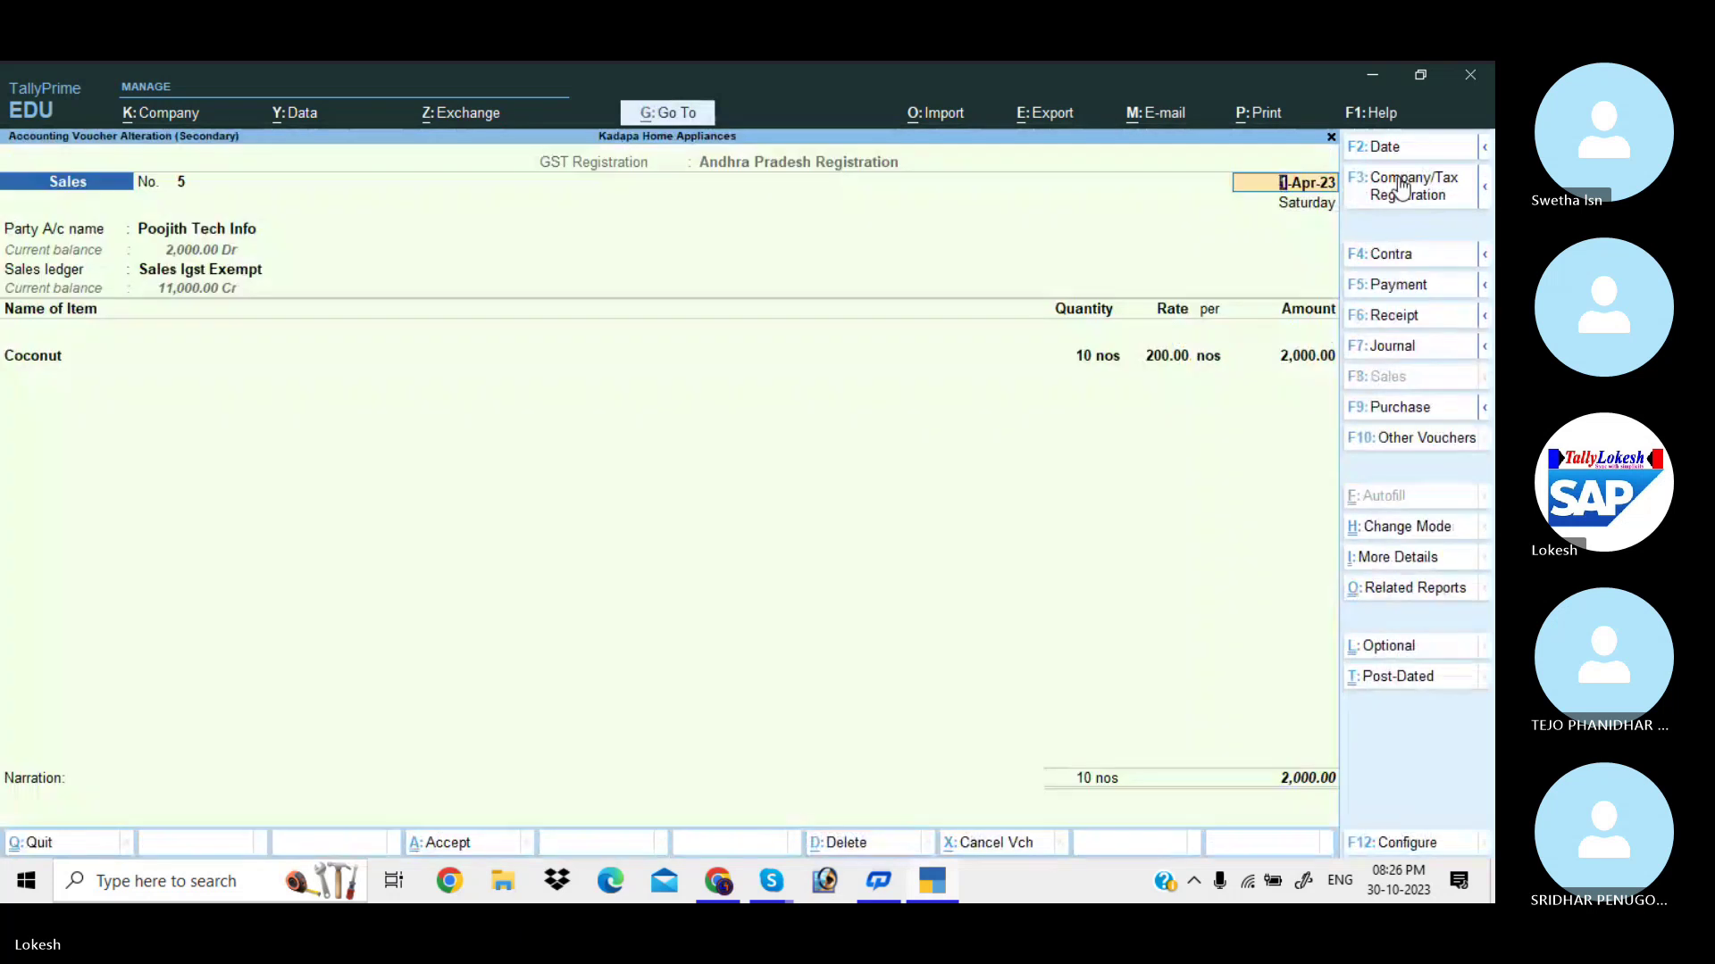
key(Escape)
key(Up)
key(Up)
key(Return)
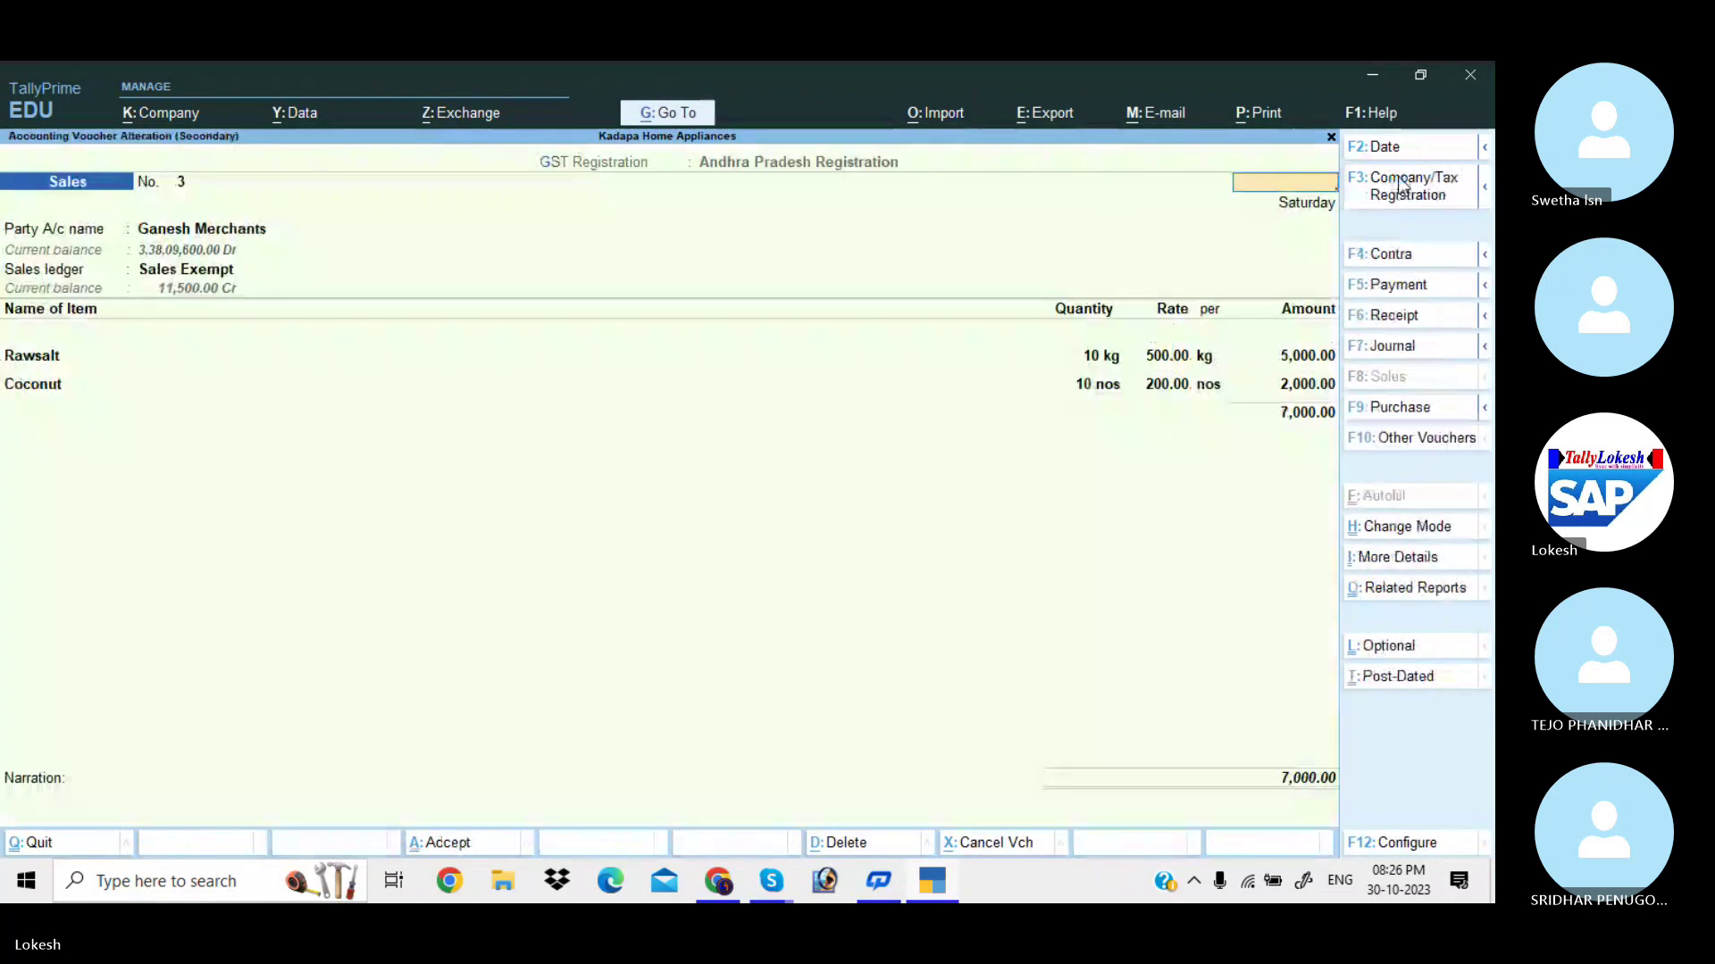
Leave Ganesh Merchants' voucher unchanged and open Kvr Traders8's Sales voucher No. 8 for printing.
key(Escape)
key(Return)
key(Down)
key(Down)
key(Down)
key(Down)
key(Down)
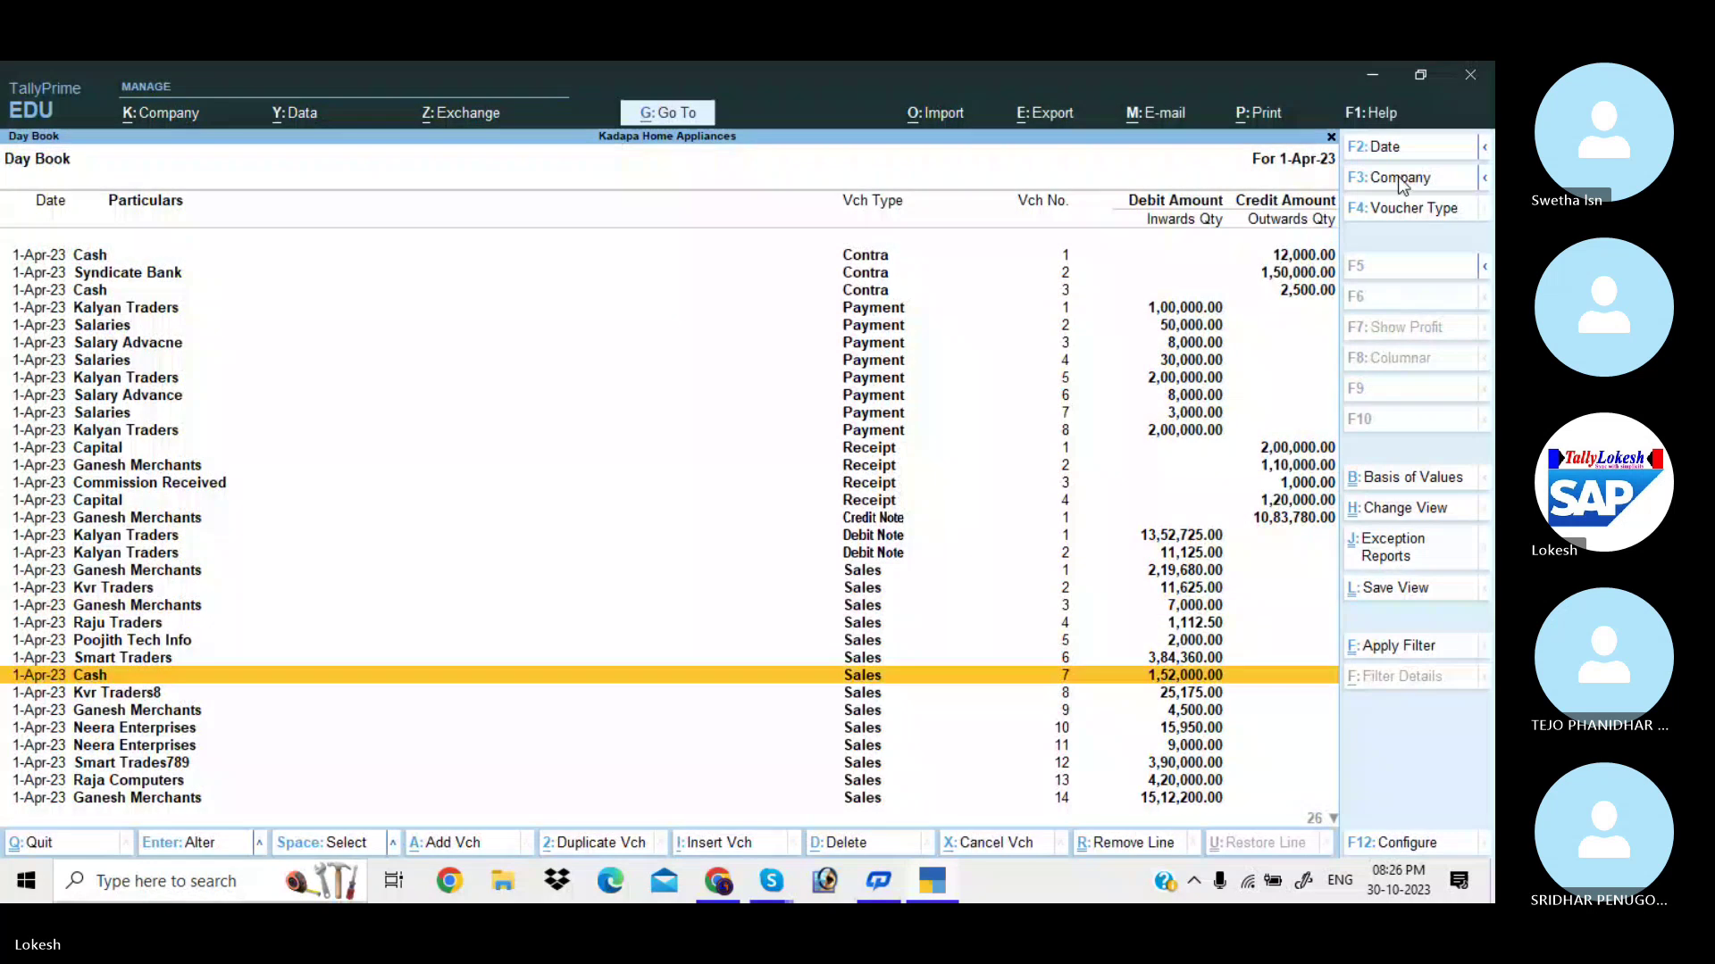
key(Return)
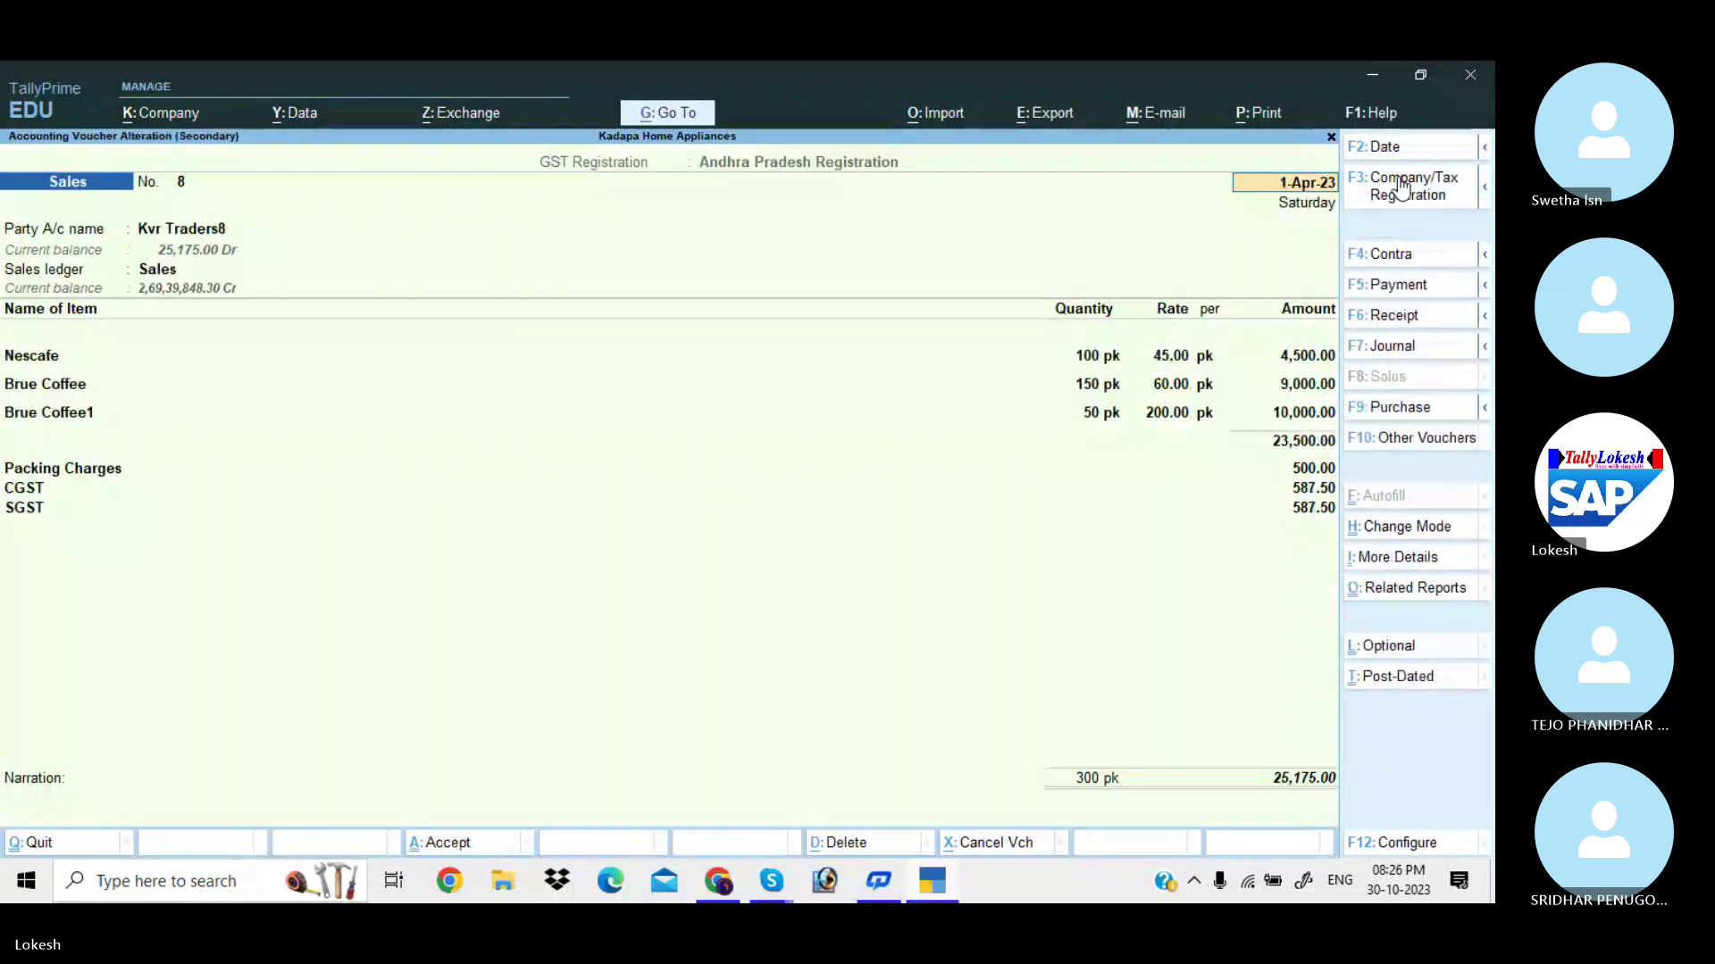
key(ctrl)
Preview voucher 8's invoice enlarged, then close the preview, print dialog and voucher.
key(ctrl+p)
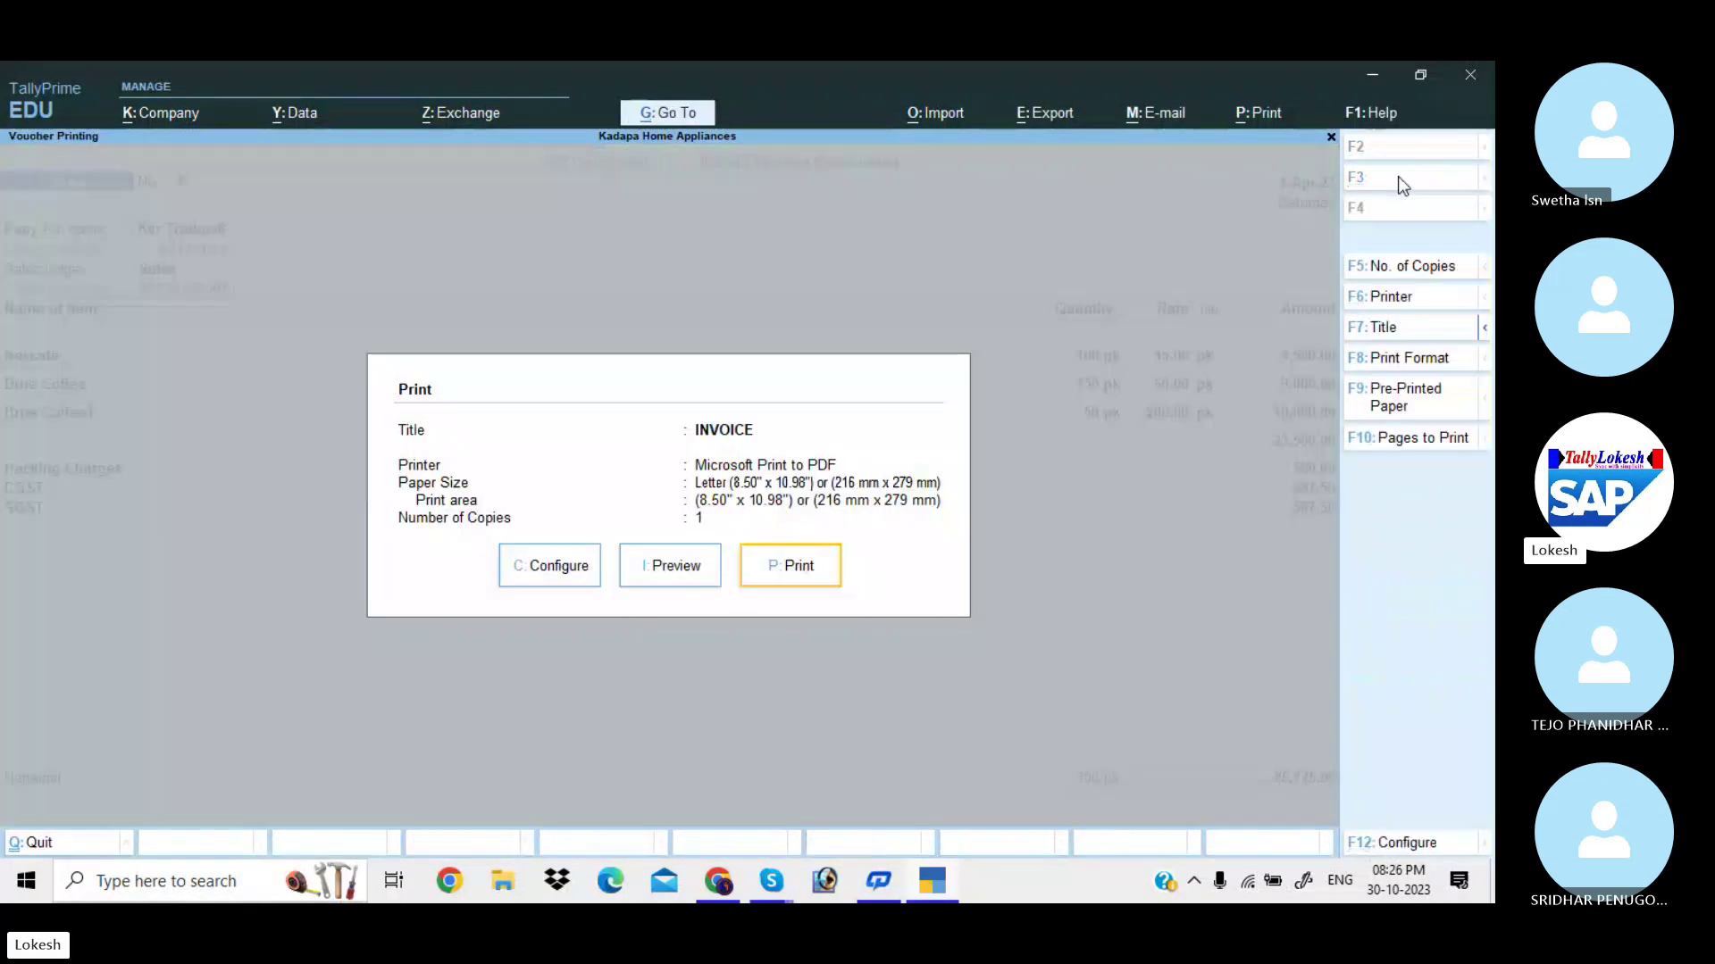
key(i)
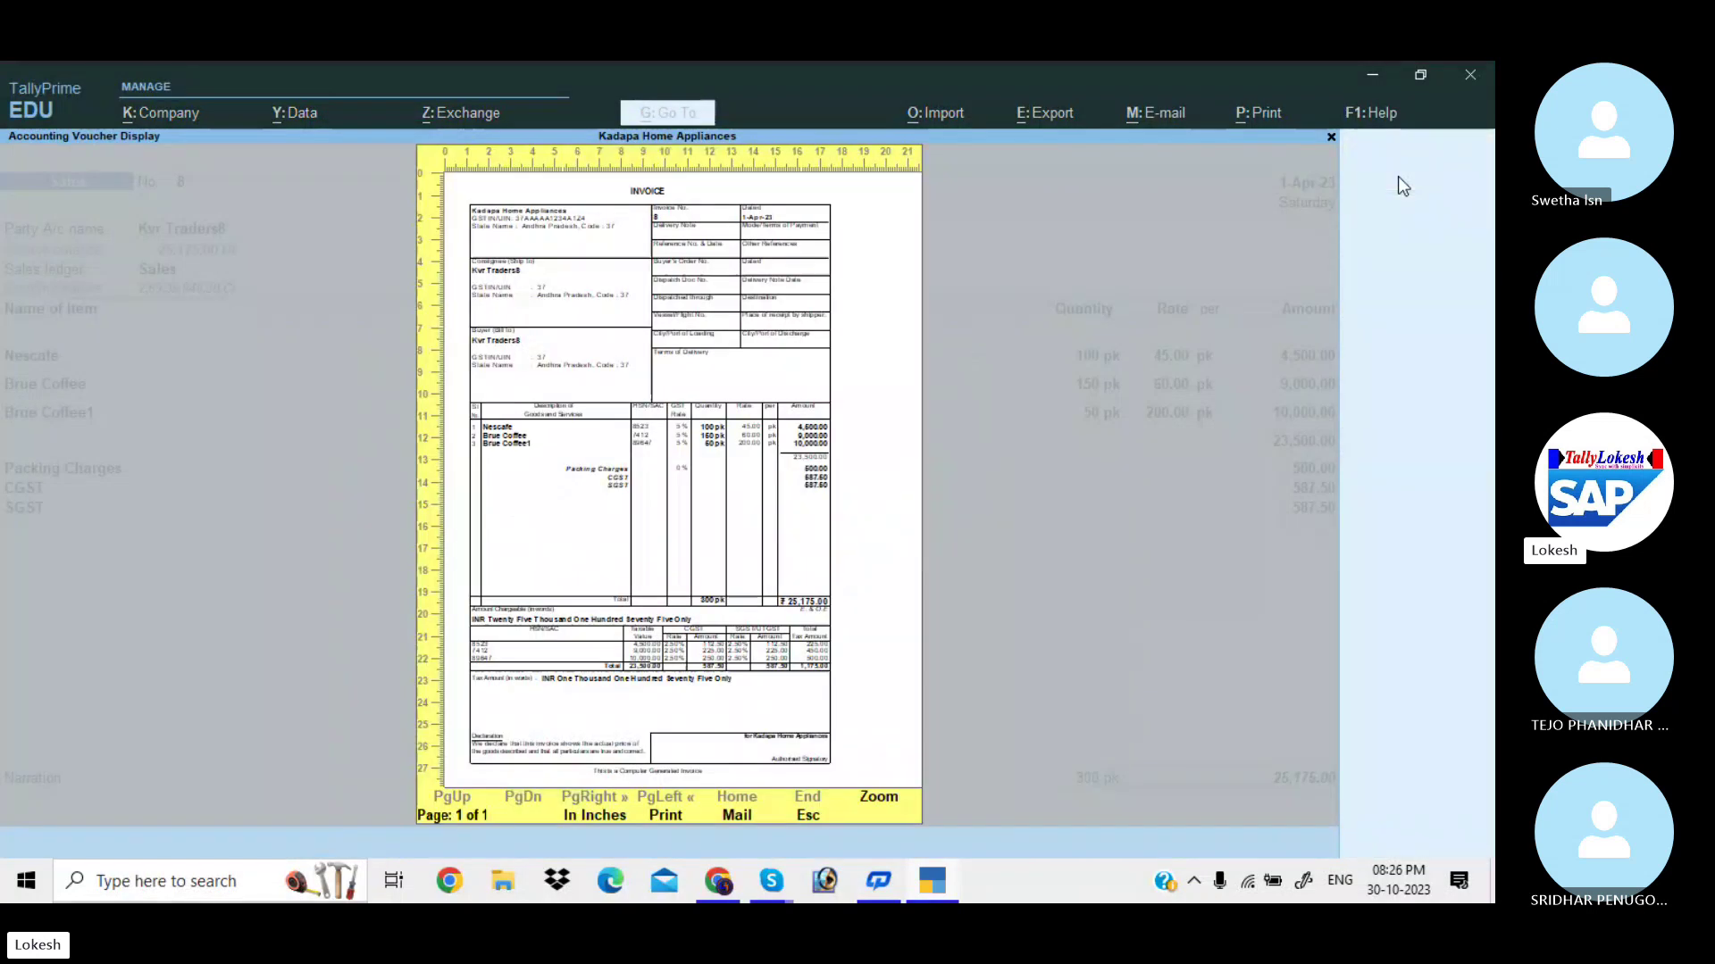
key(Return)
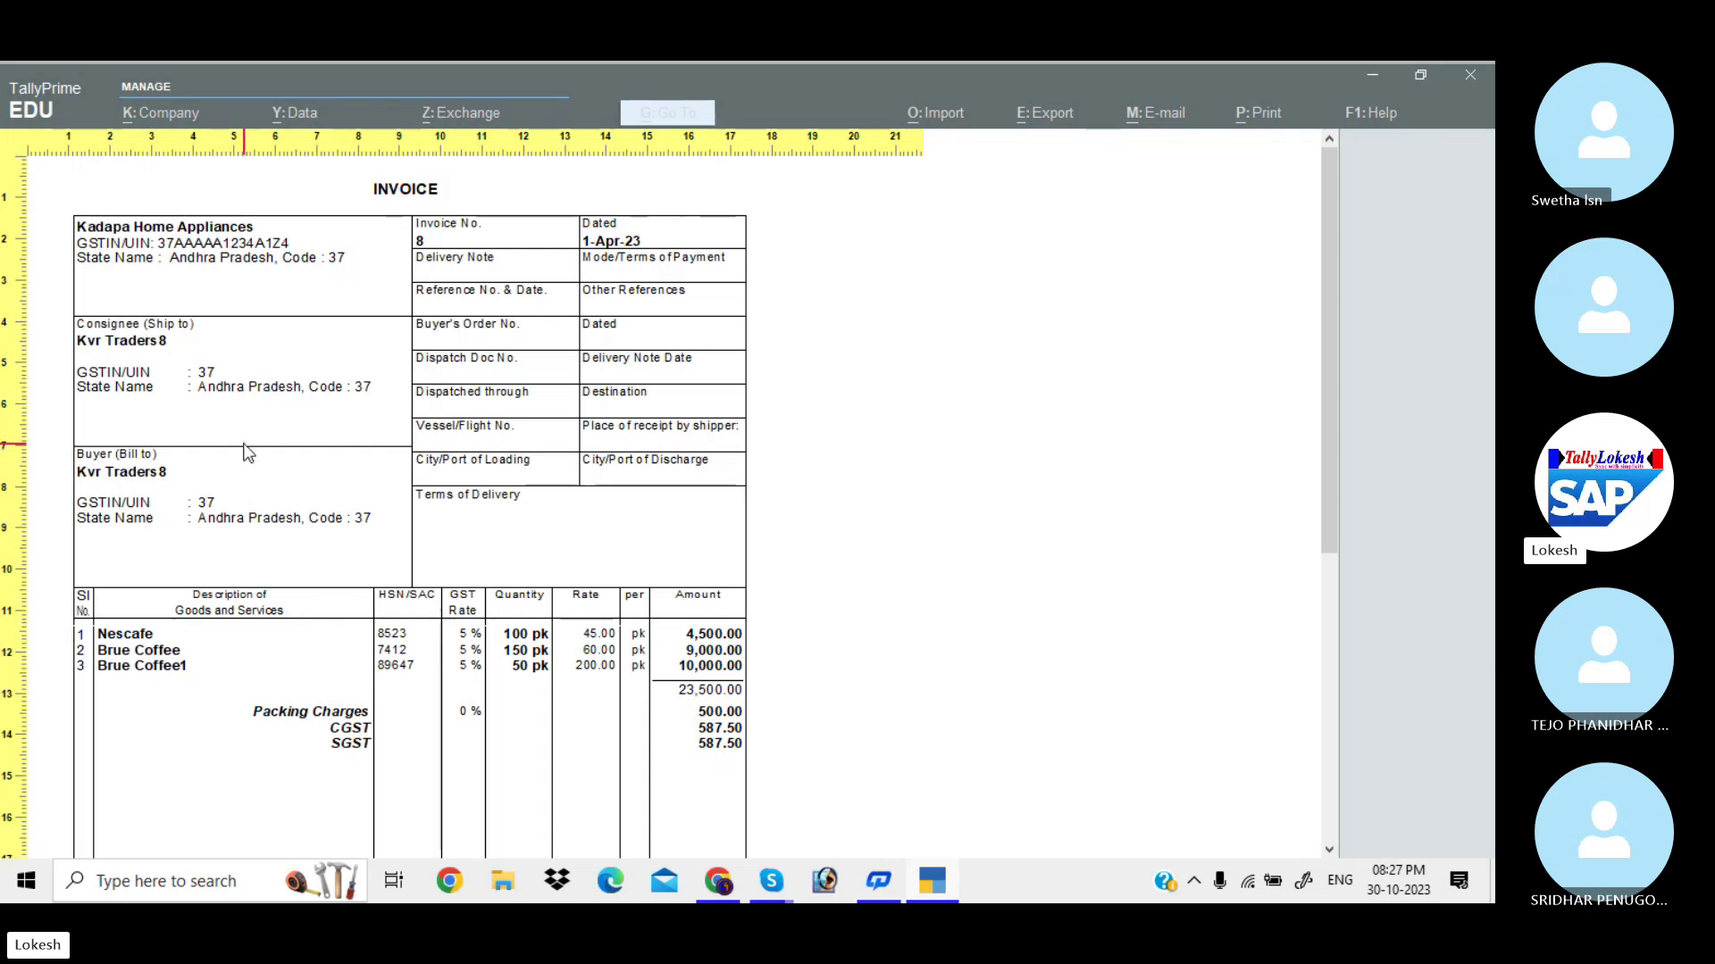
key(Escape)
key(Escape)
key(Escape)
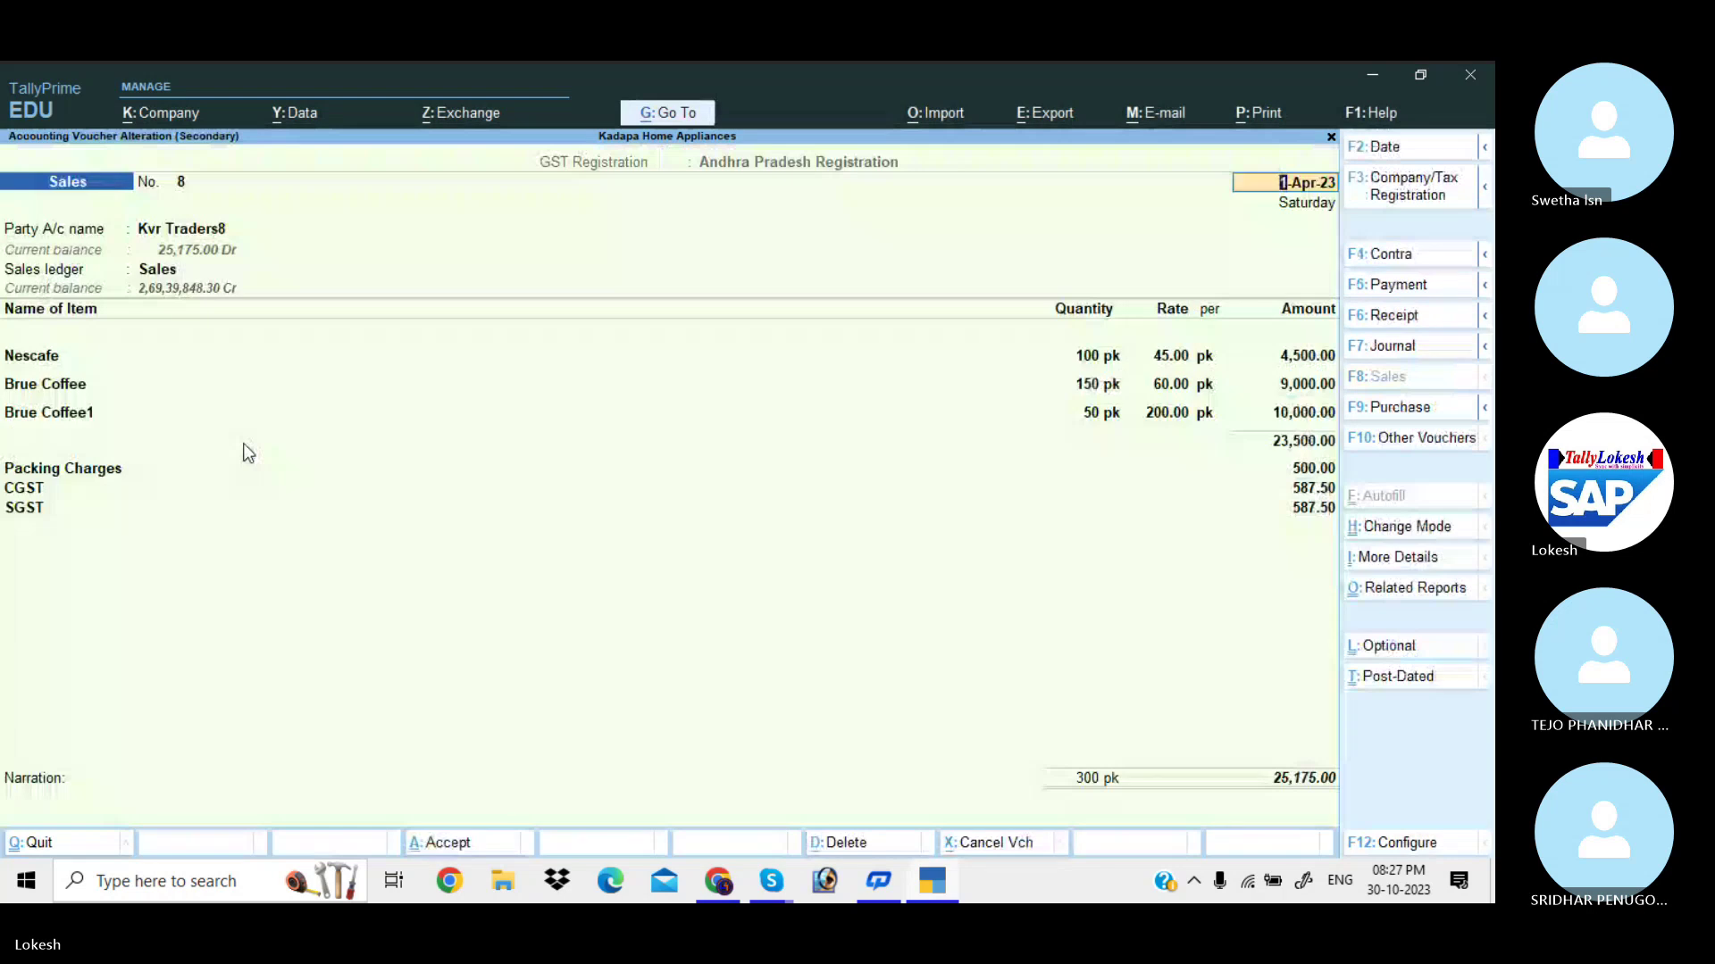
key(Escape)
Start a new sales voucher and create ledger 'Fayaz Merchants' under Sundry Debtors.
key(y)
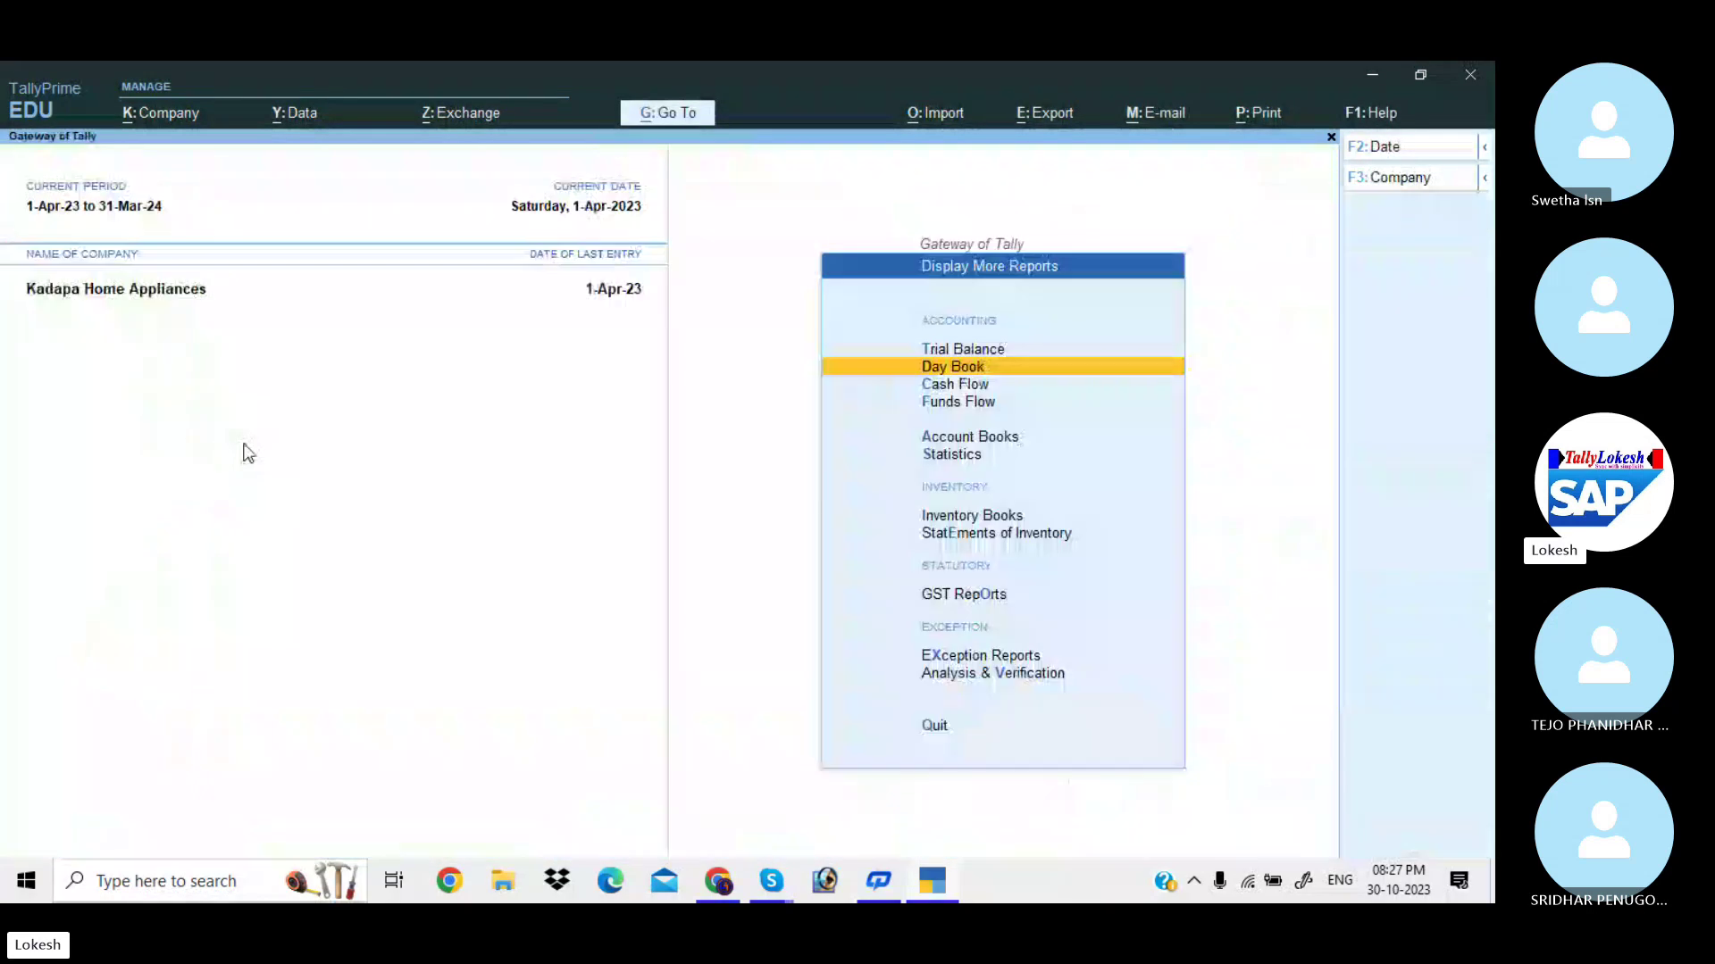
key(Escape)
key(v)
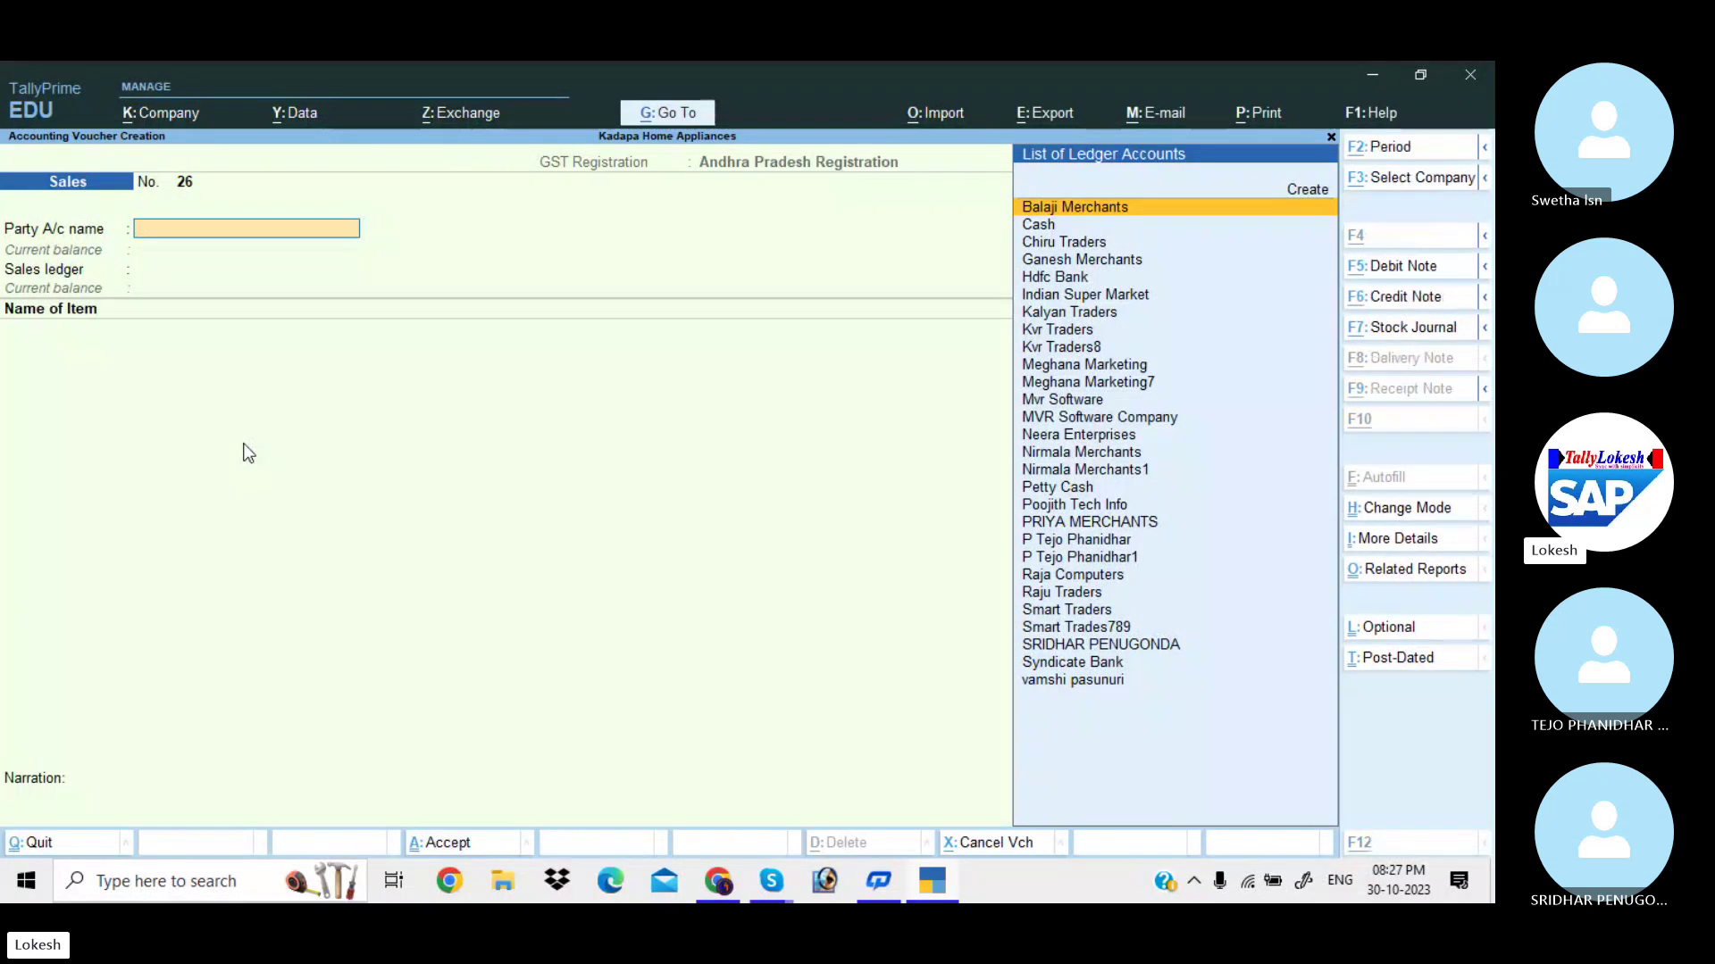
key(alt+c)
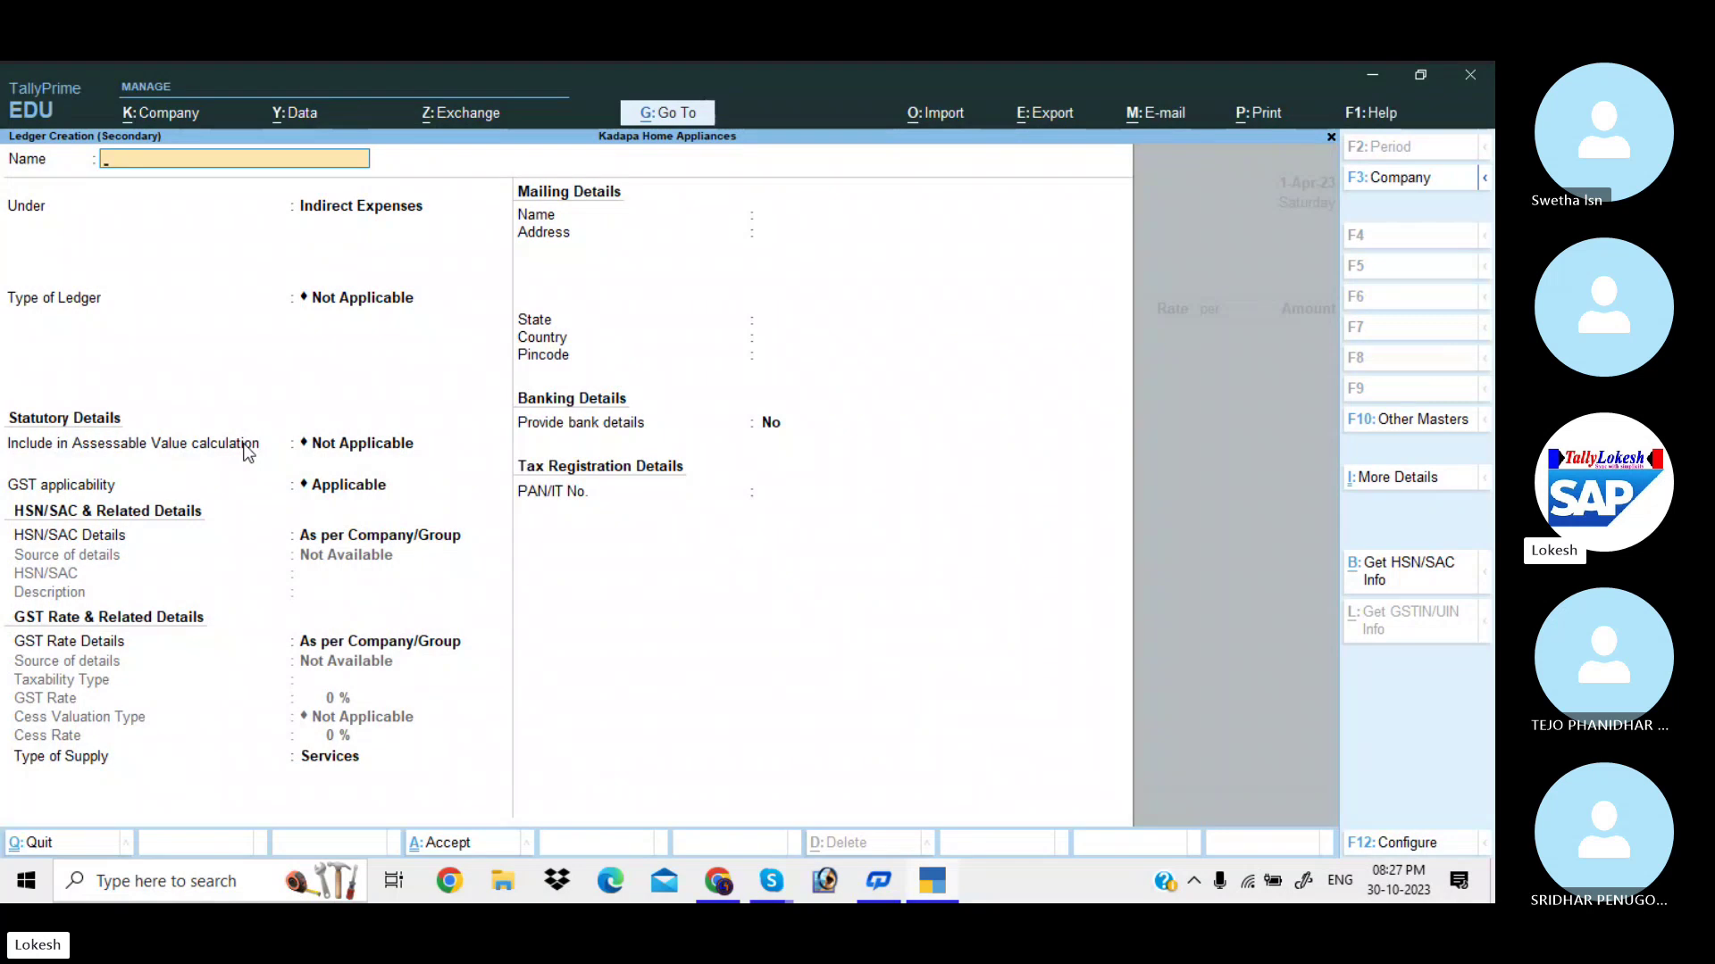
text(Fayaz Merchants)
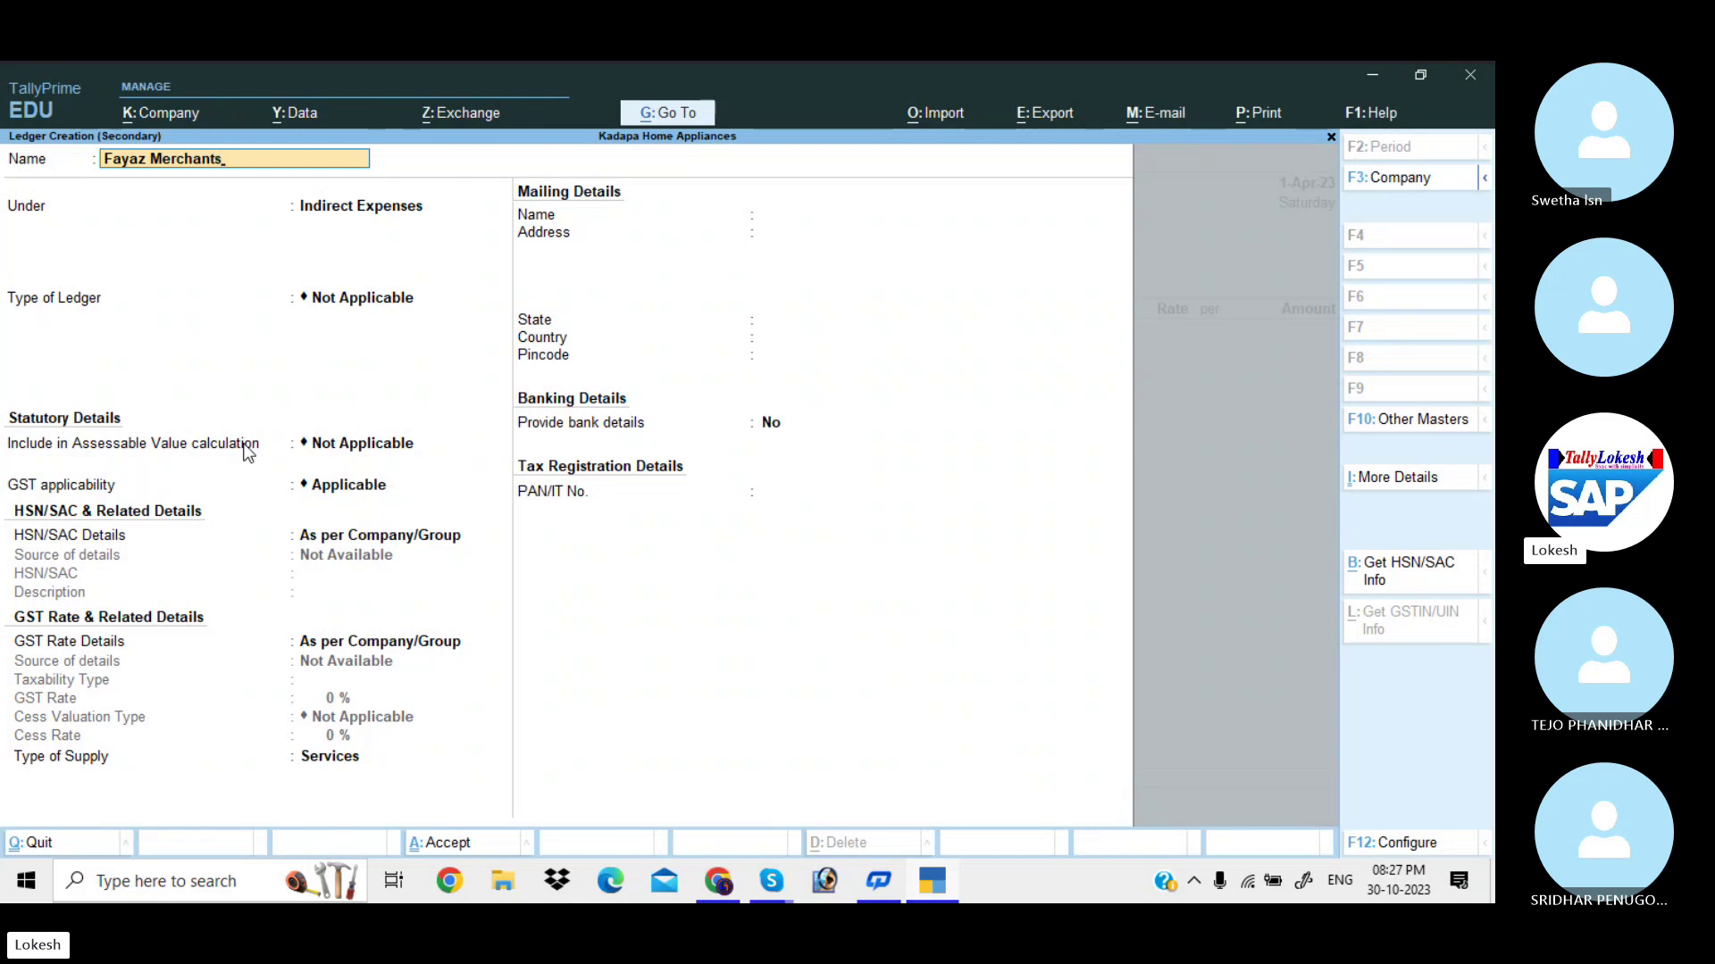
key(Return)
text(Sun)
key(Down)
key(Down)
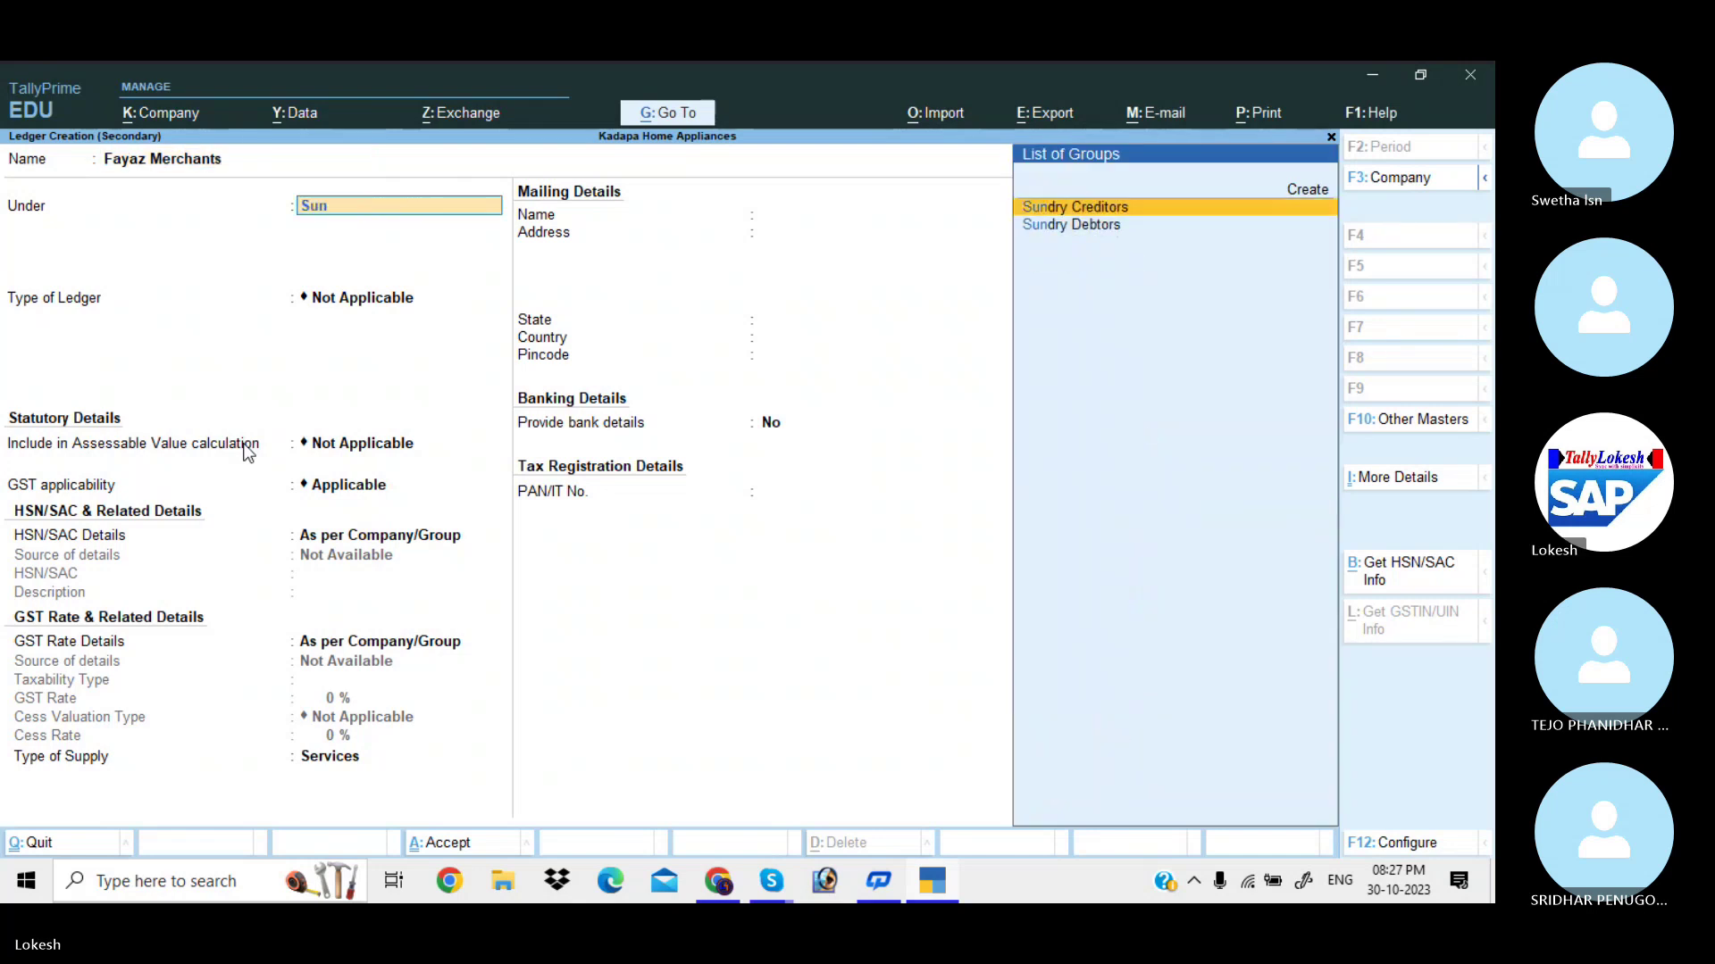
key(Return)
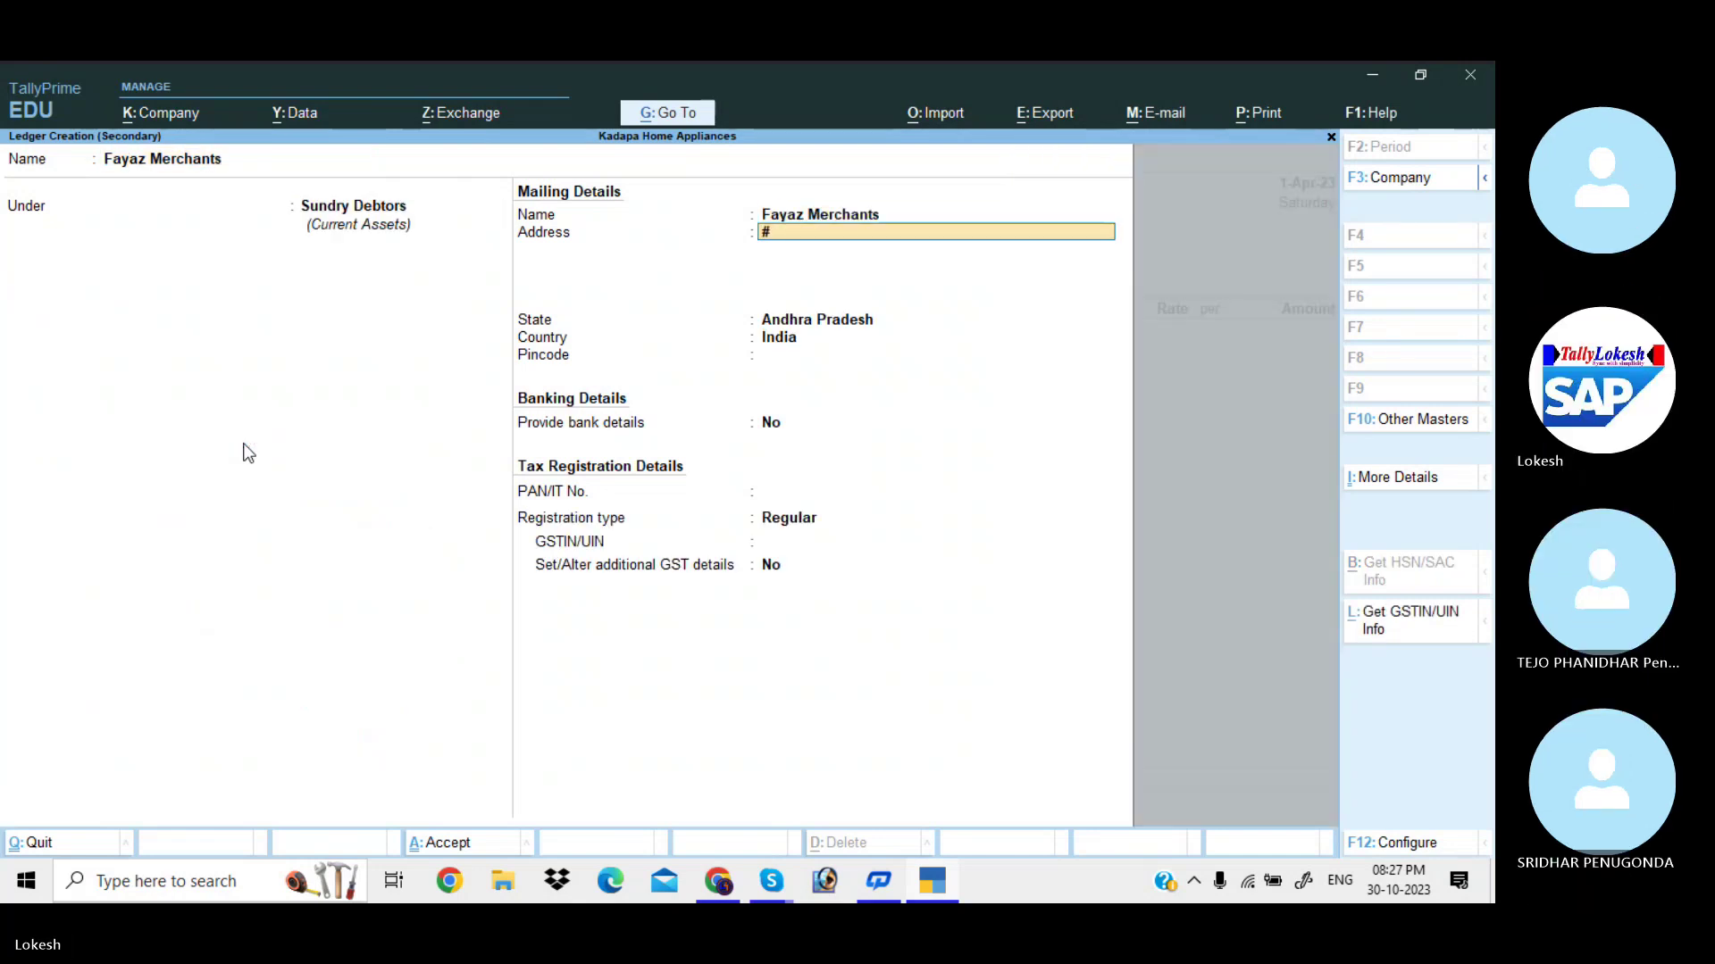
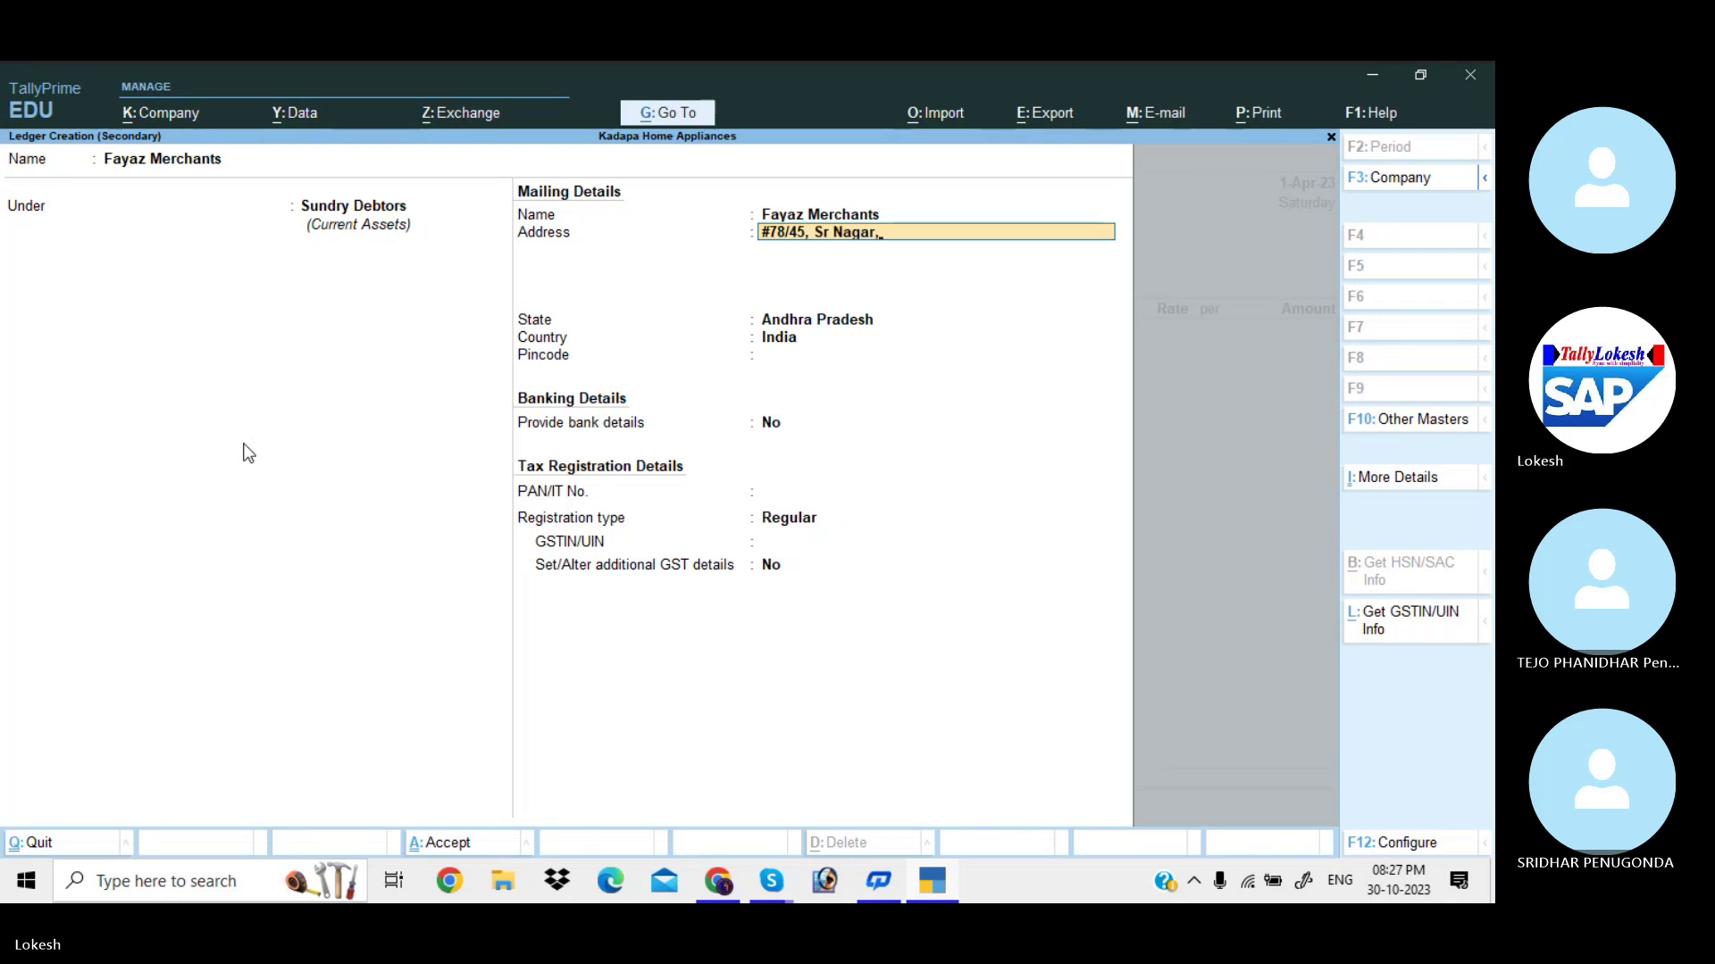
Enter the ledger's address, cell number and GSTIN, then save it.
key(Return)
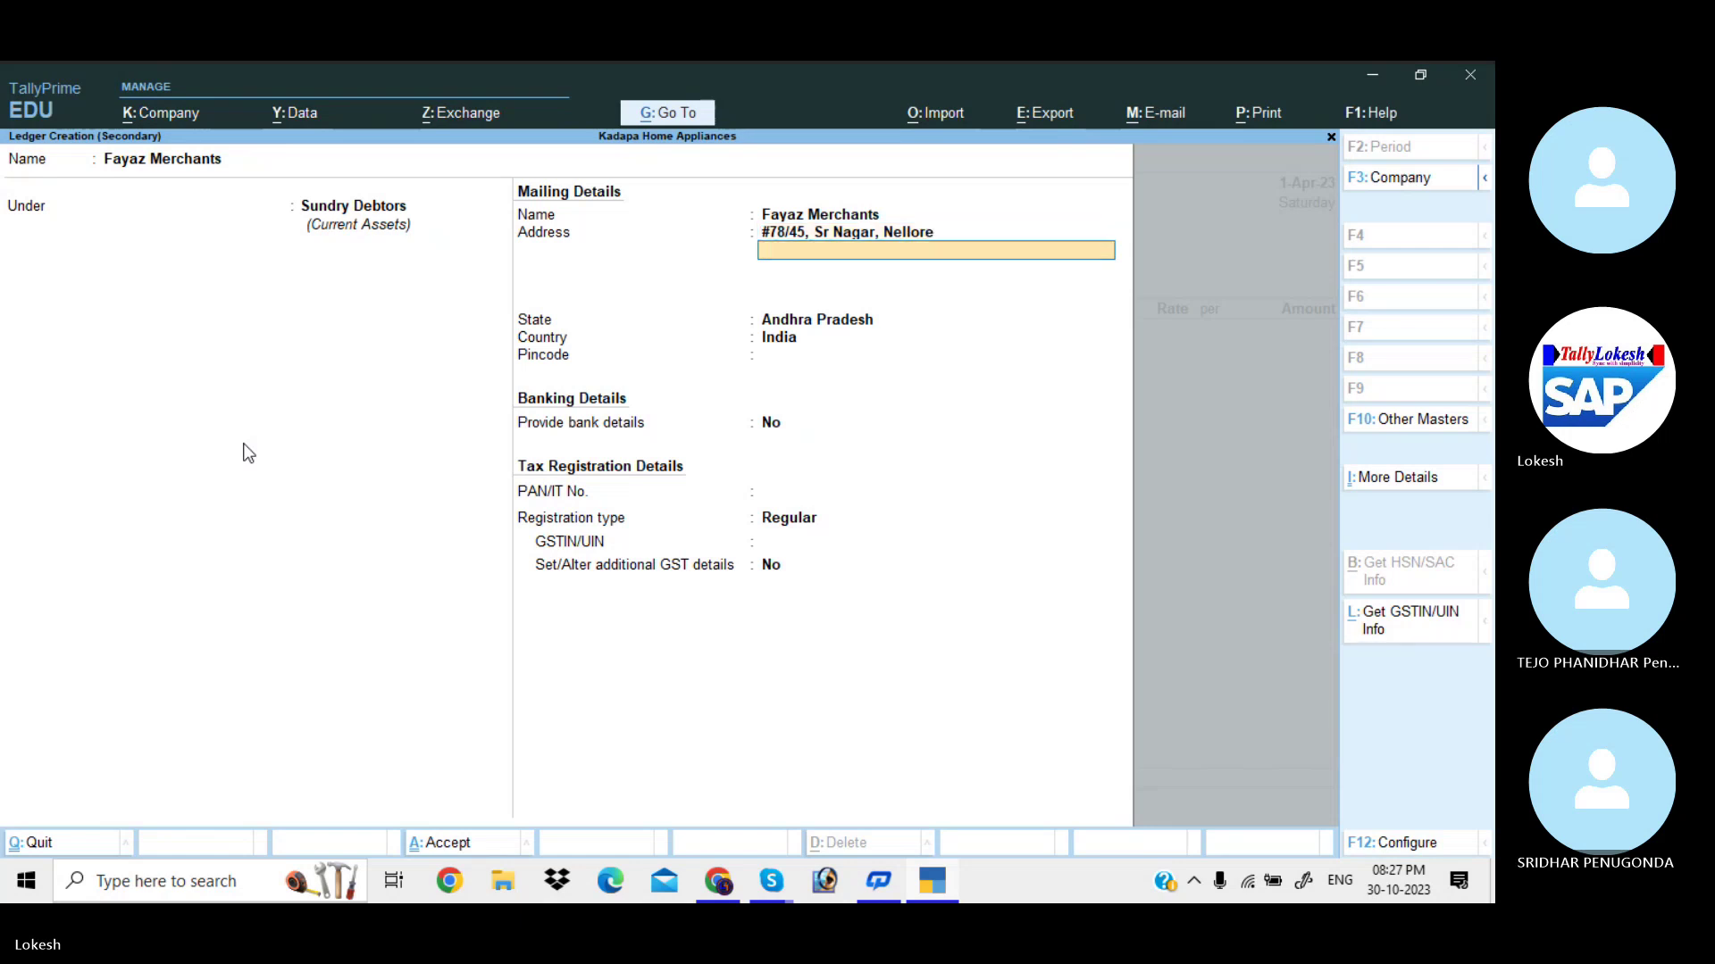
text(Cell No : 741852)
key(Return)
key(Return)
key(Return)
key(Return)
key(Return)
key(Return)
key(Return)
key(Return)
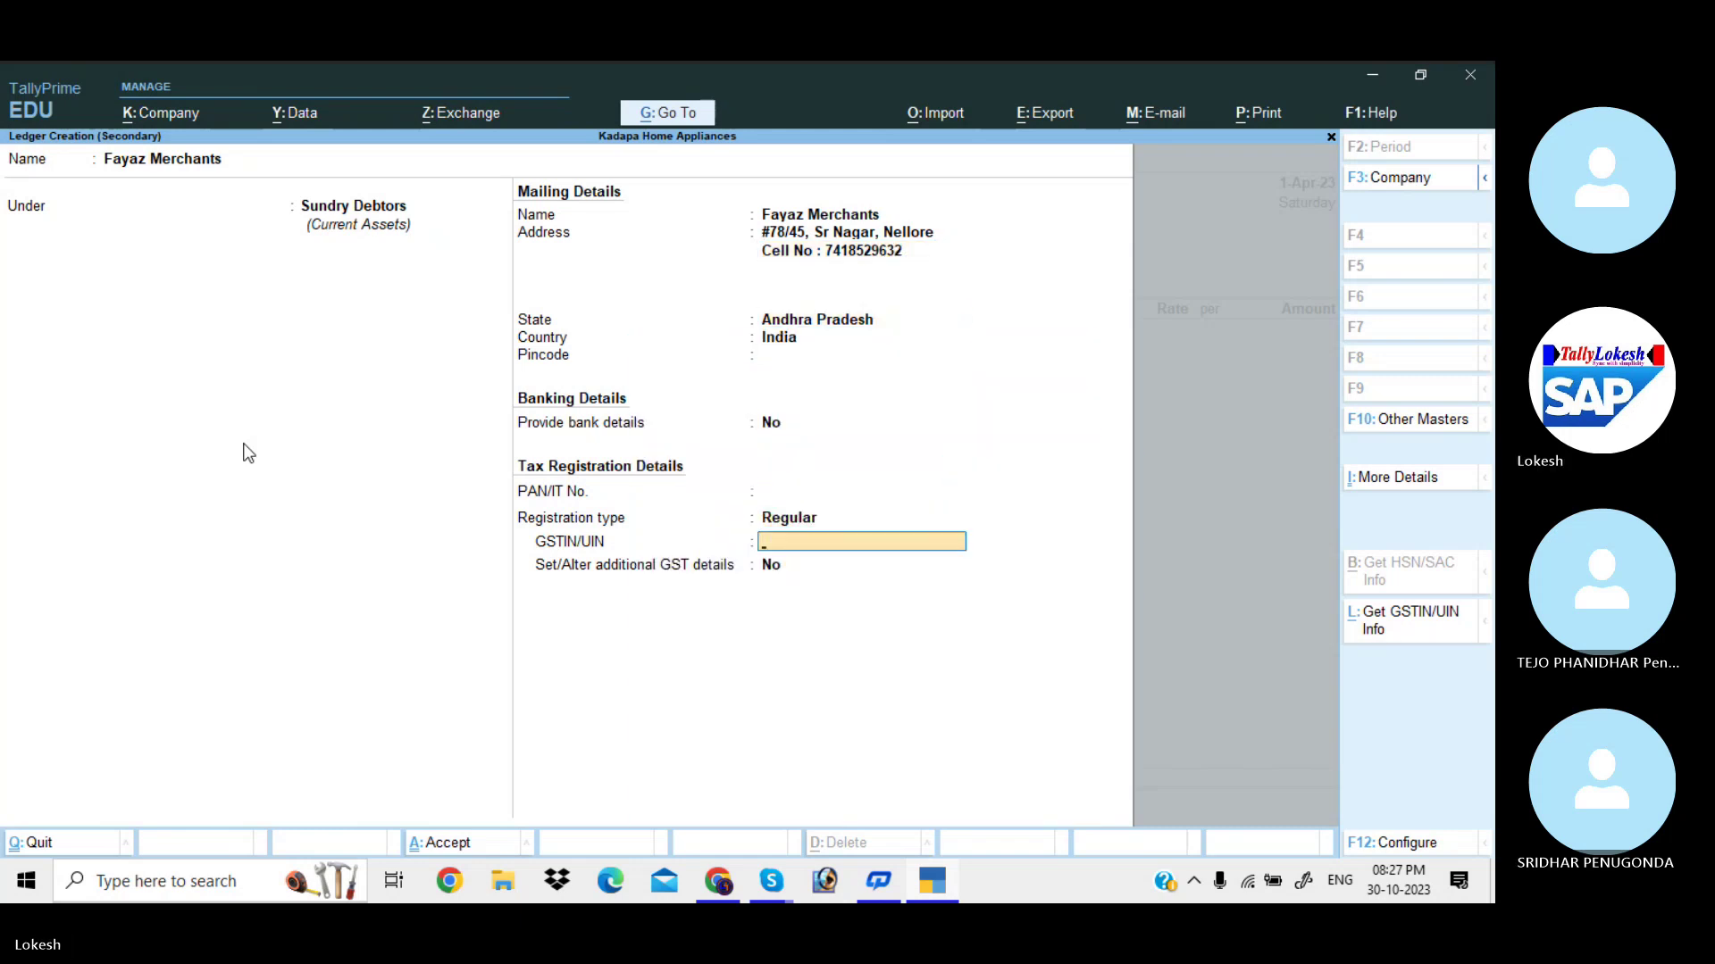
text(37AAAAA)
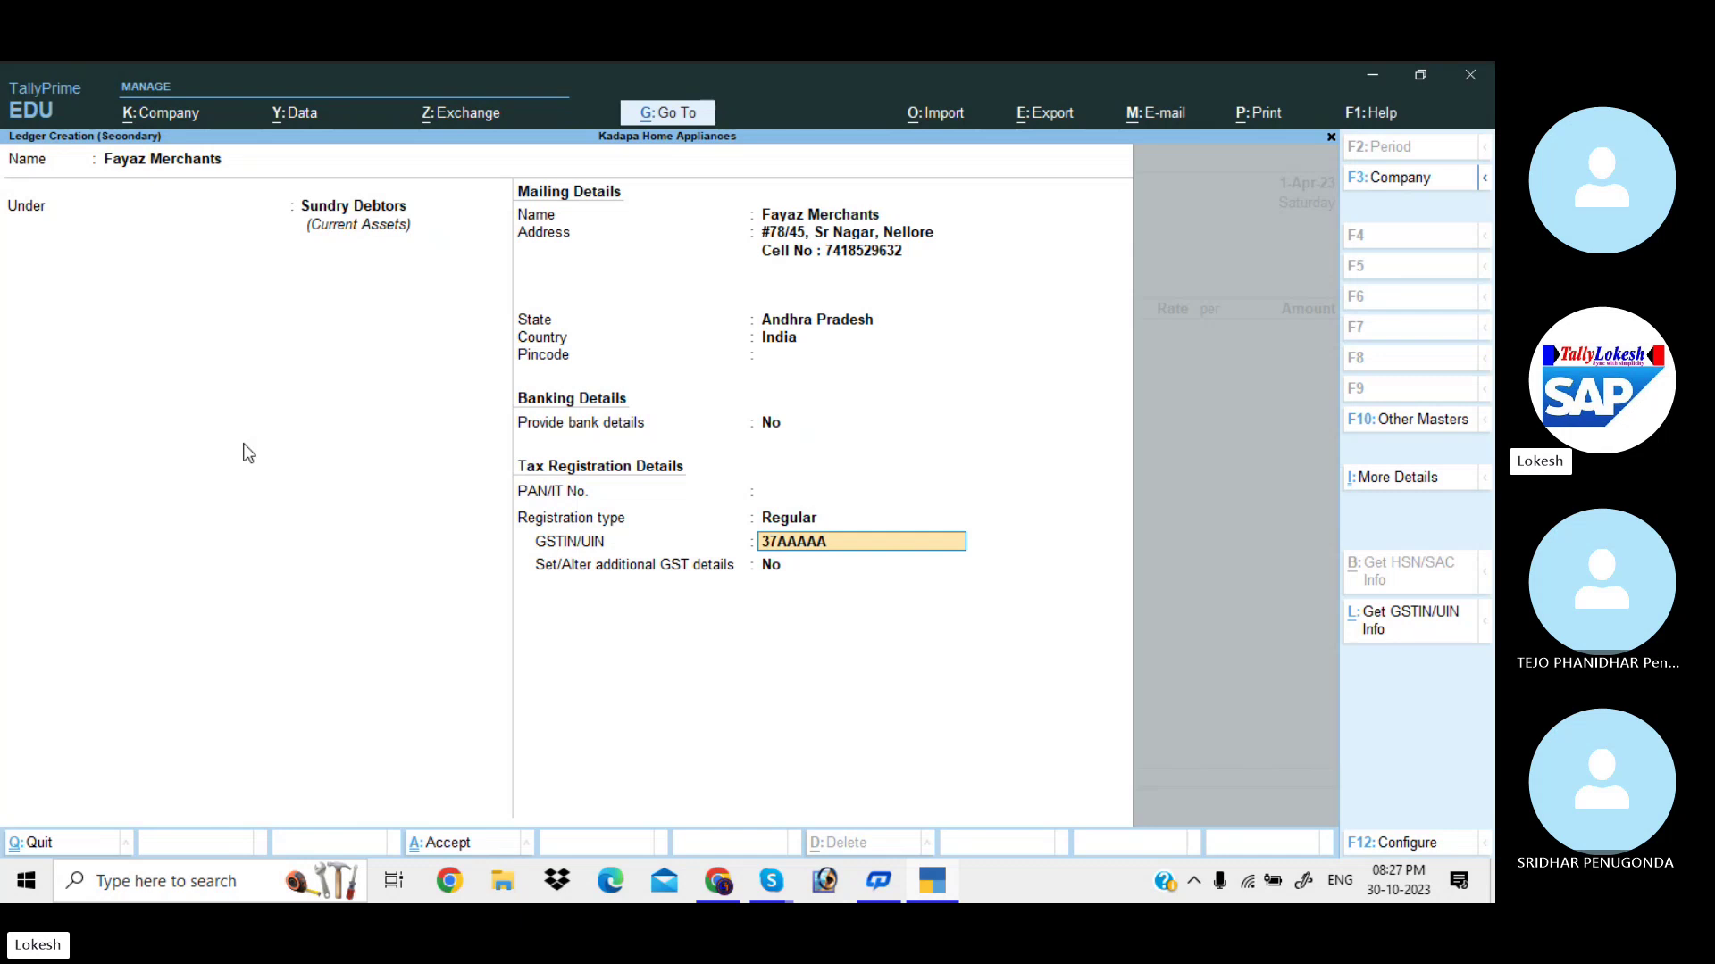
text(1478)
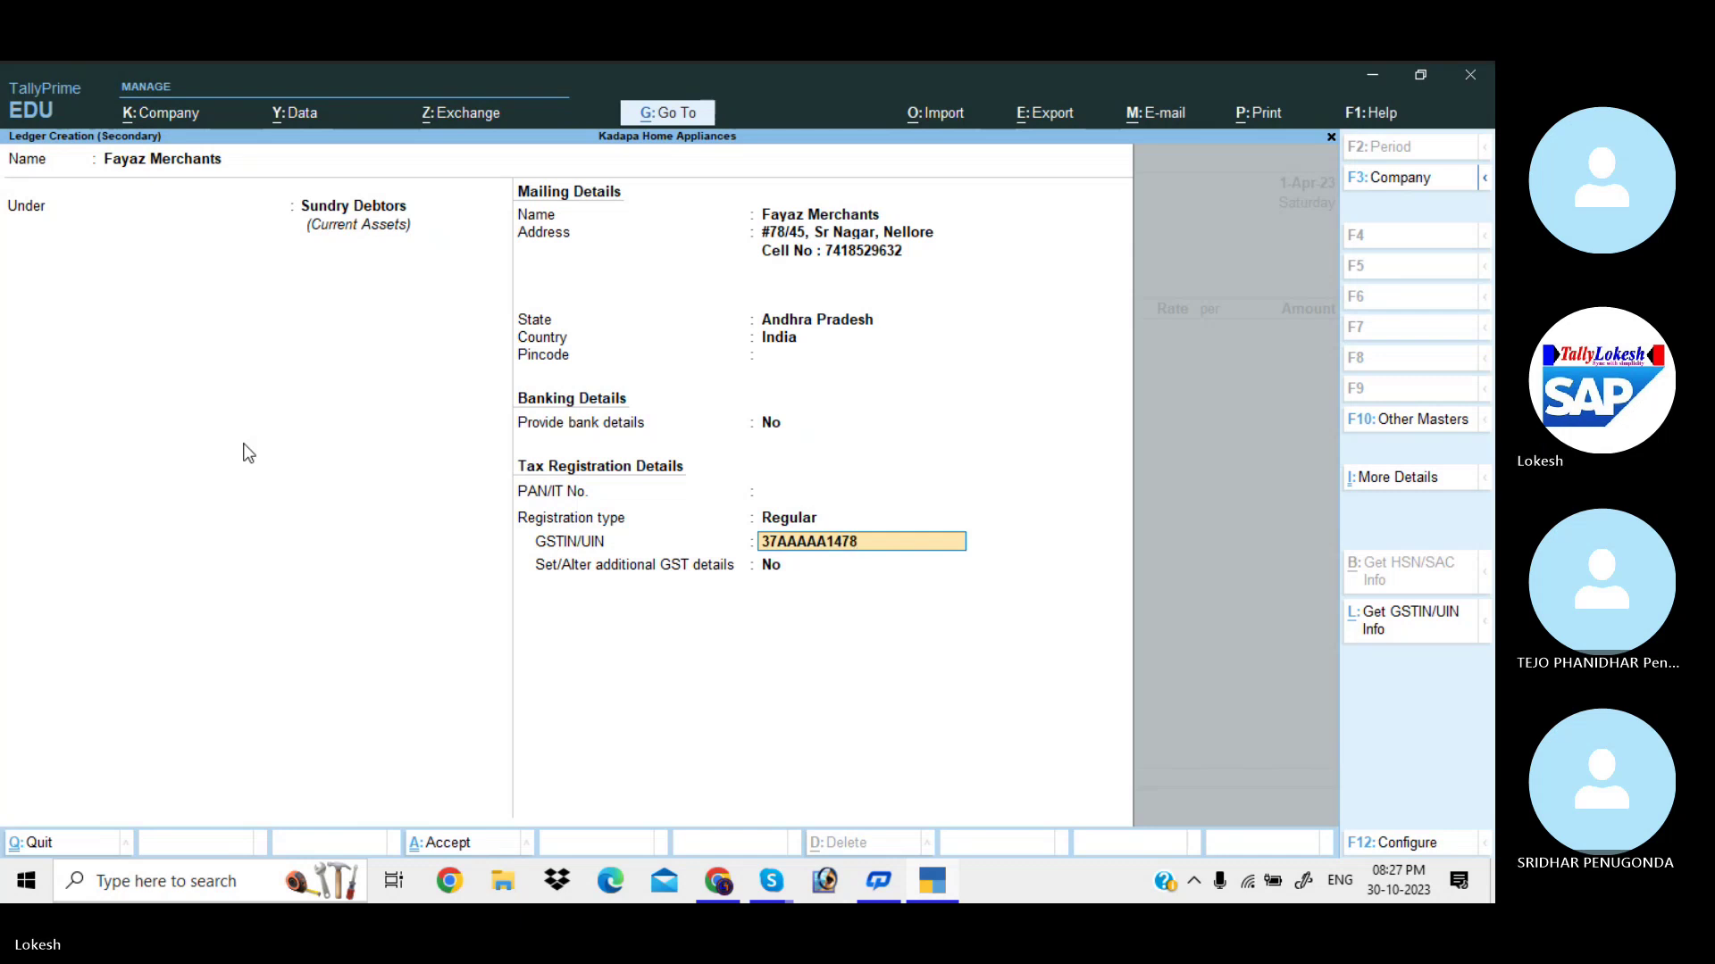
text(A15)
text(8)
key(Return)
key(Return)
key(Return)
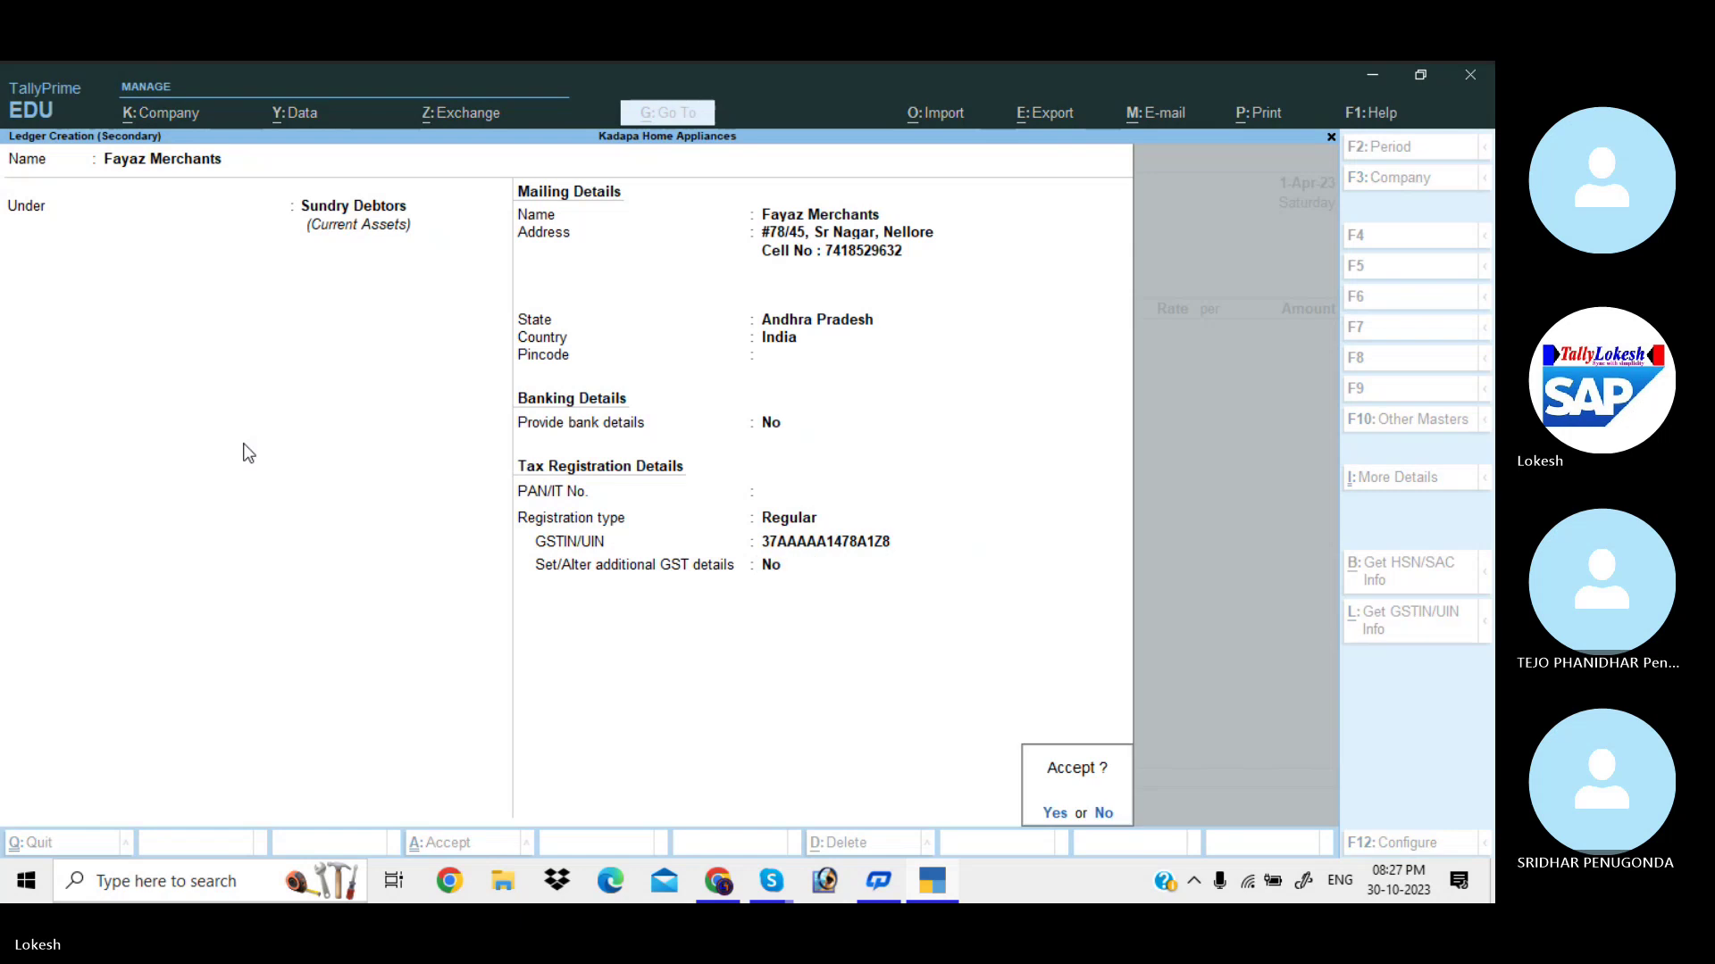
key(Return)
key(Return)
key(Return)
key(Return)
key(Return)
key(Return)
key(Return)
key(Return)
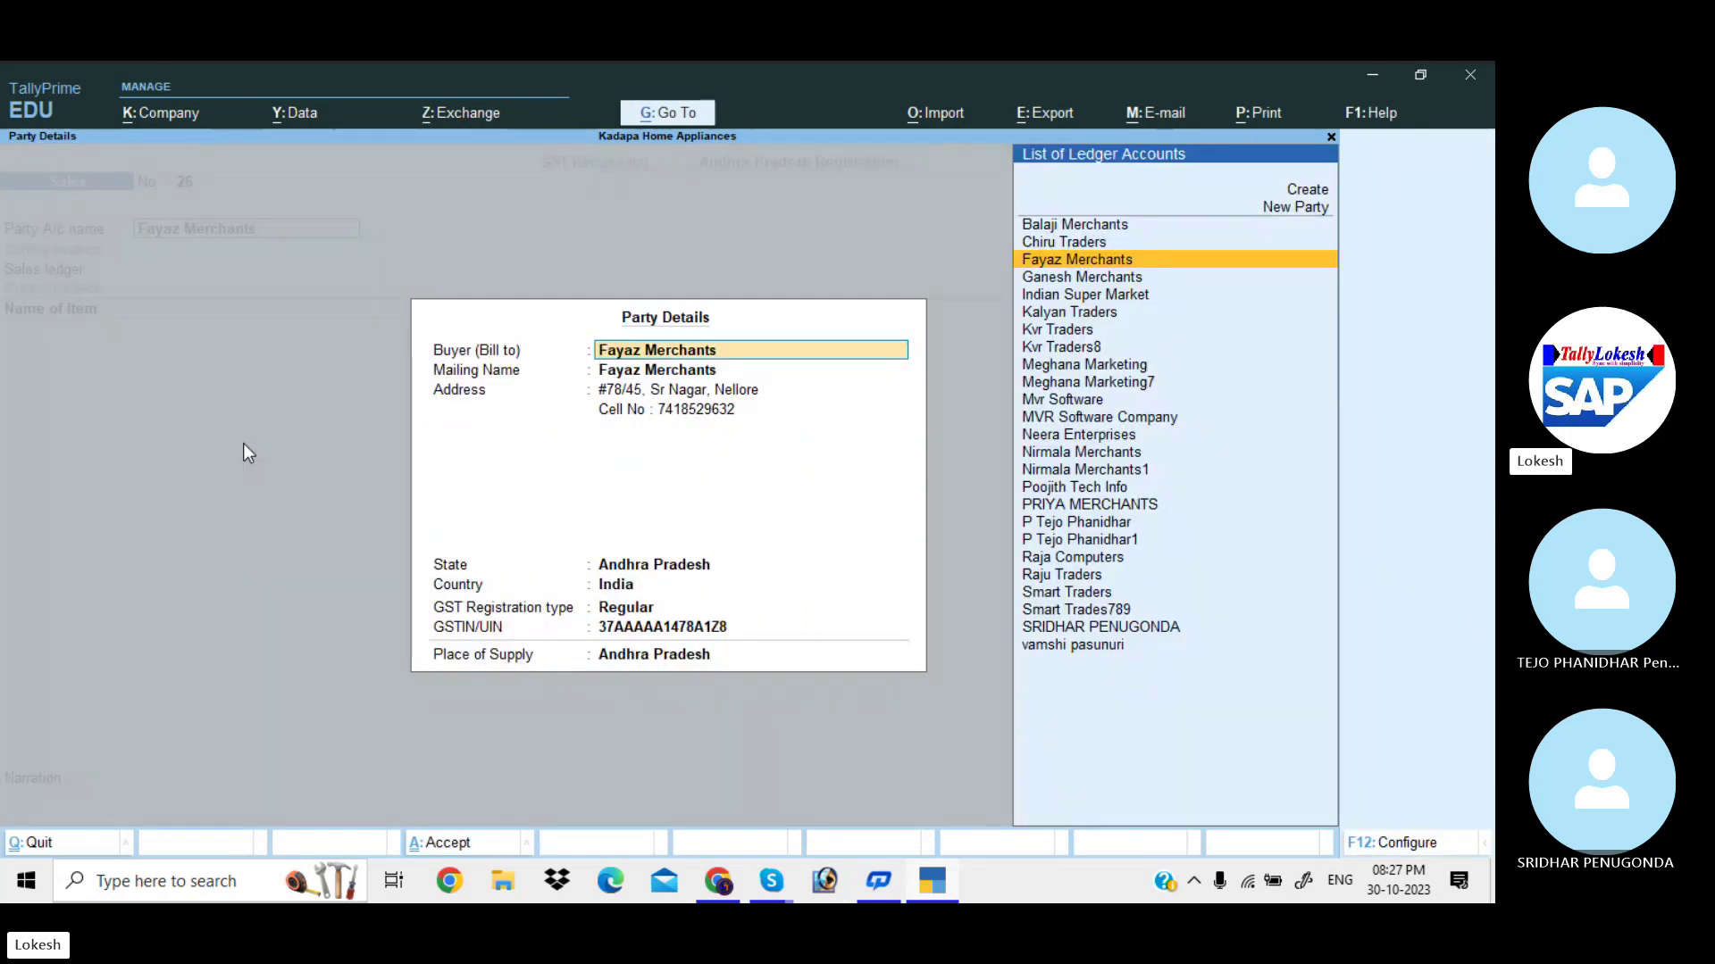
Turn on separate buyer and consignee details and enter the consignee's ship-to address and cell number.
key(Return)
key(Return)
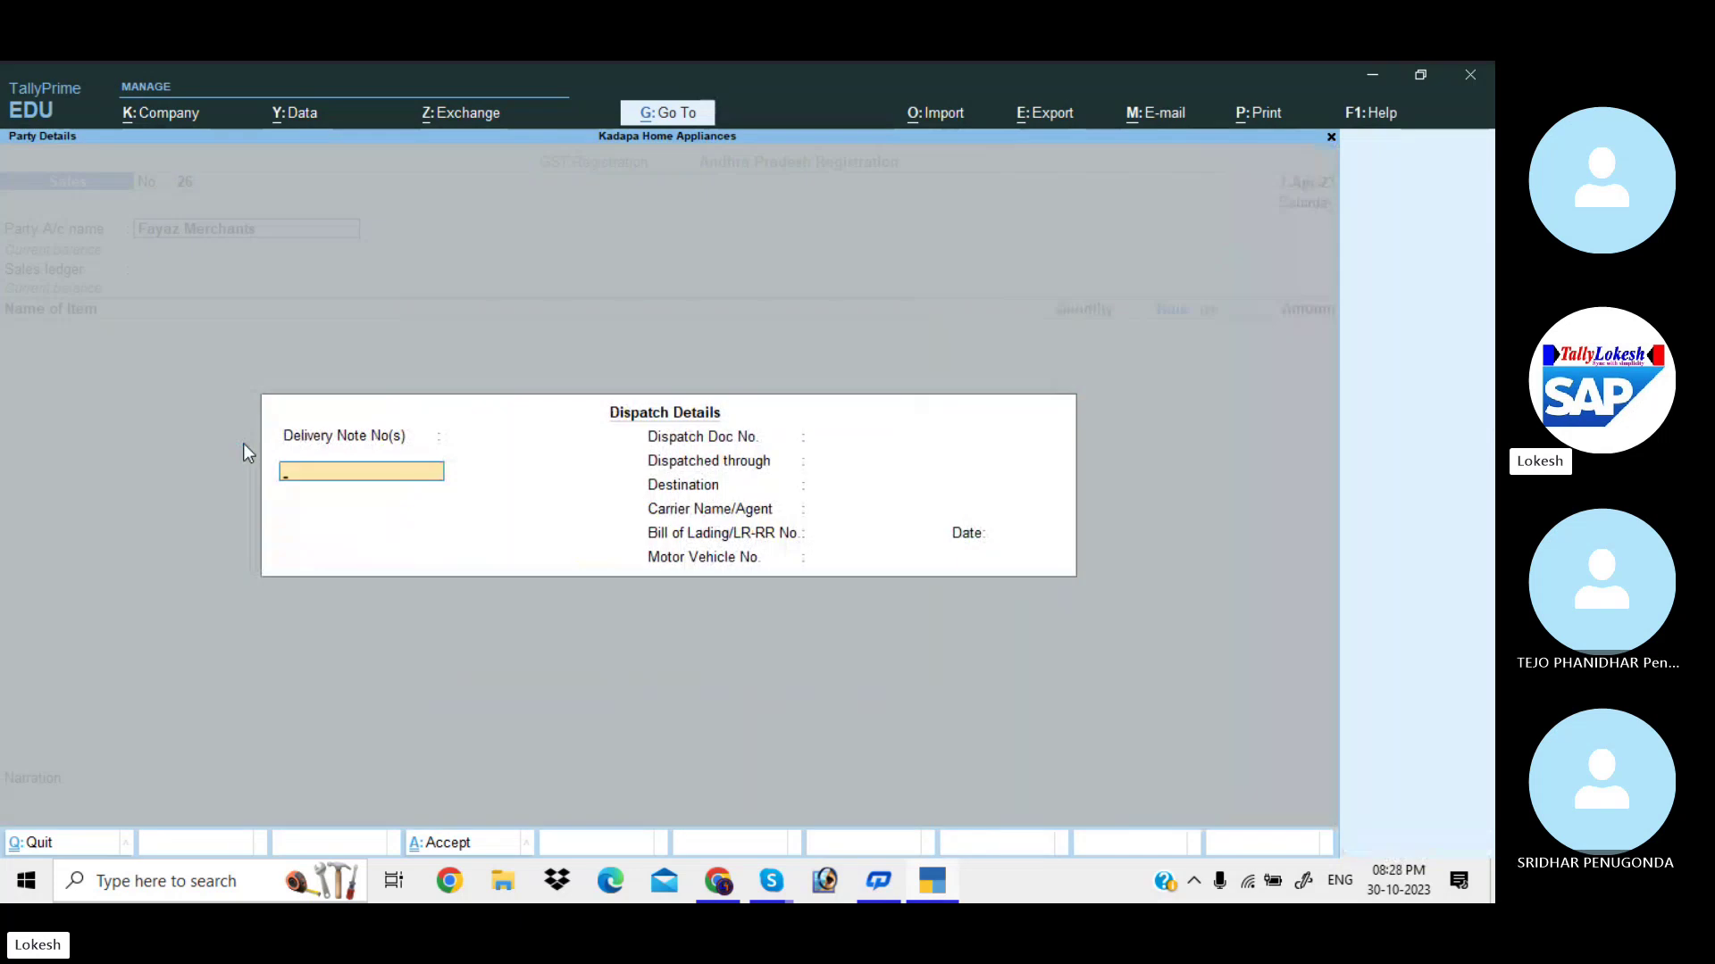
key(Return)
key(Return)
key(Return)
key(Return)
key(Return)
key(Return)
key(Return)
key(Return)
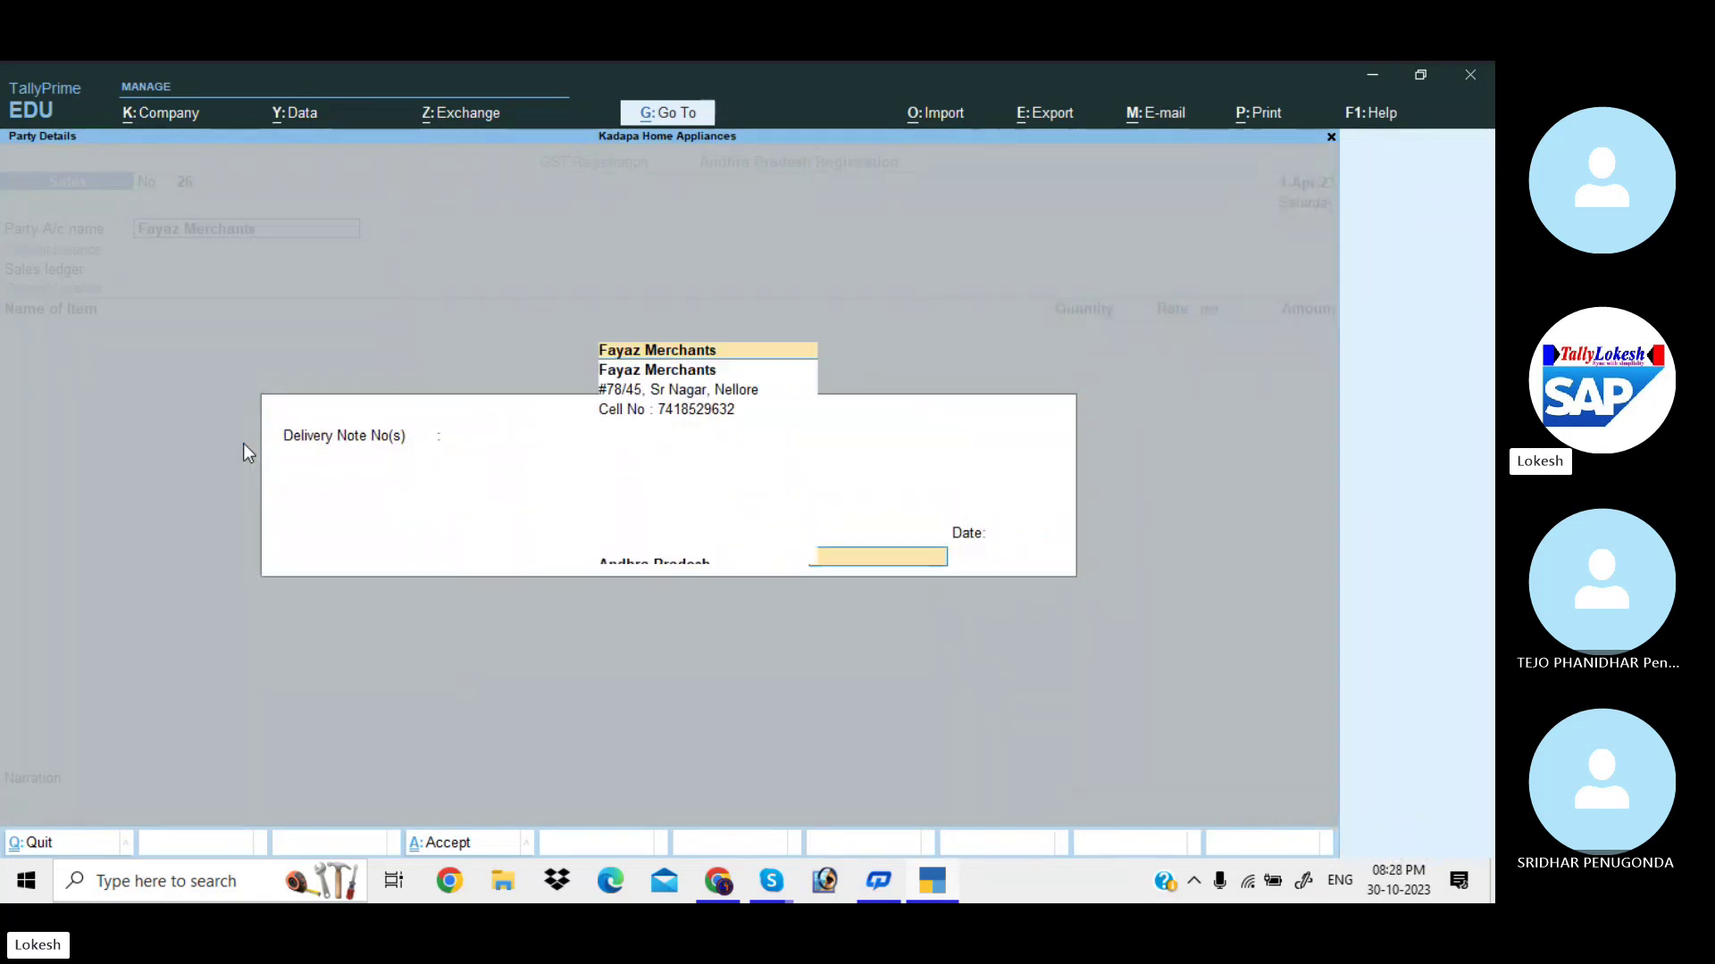
key(Return)
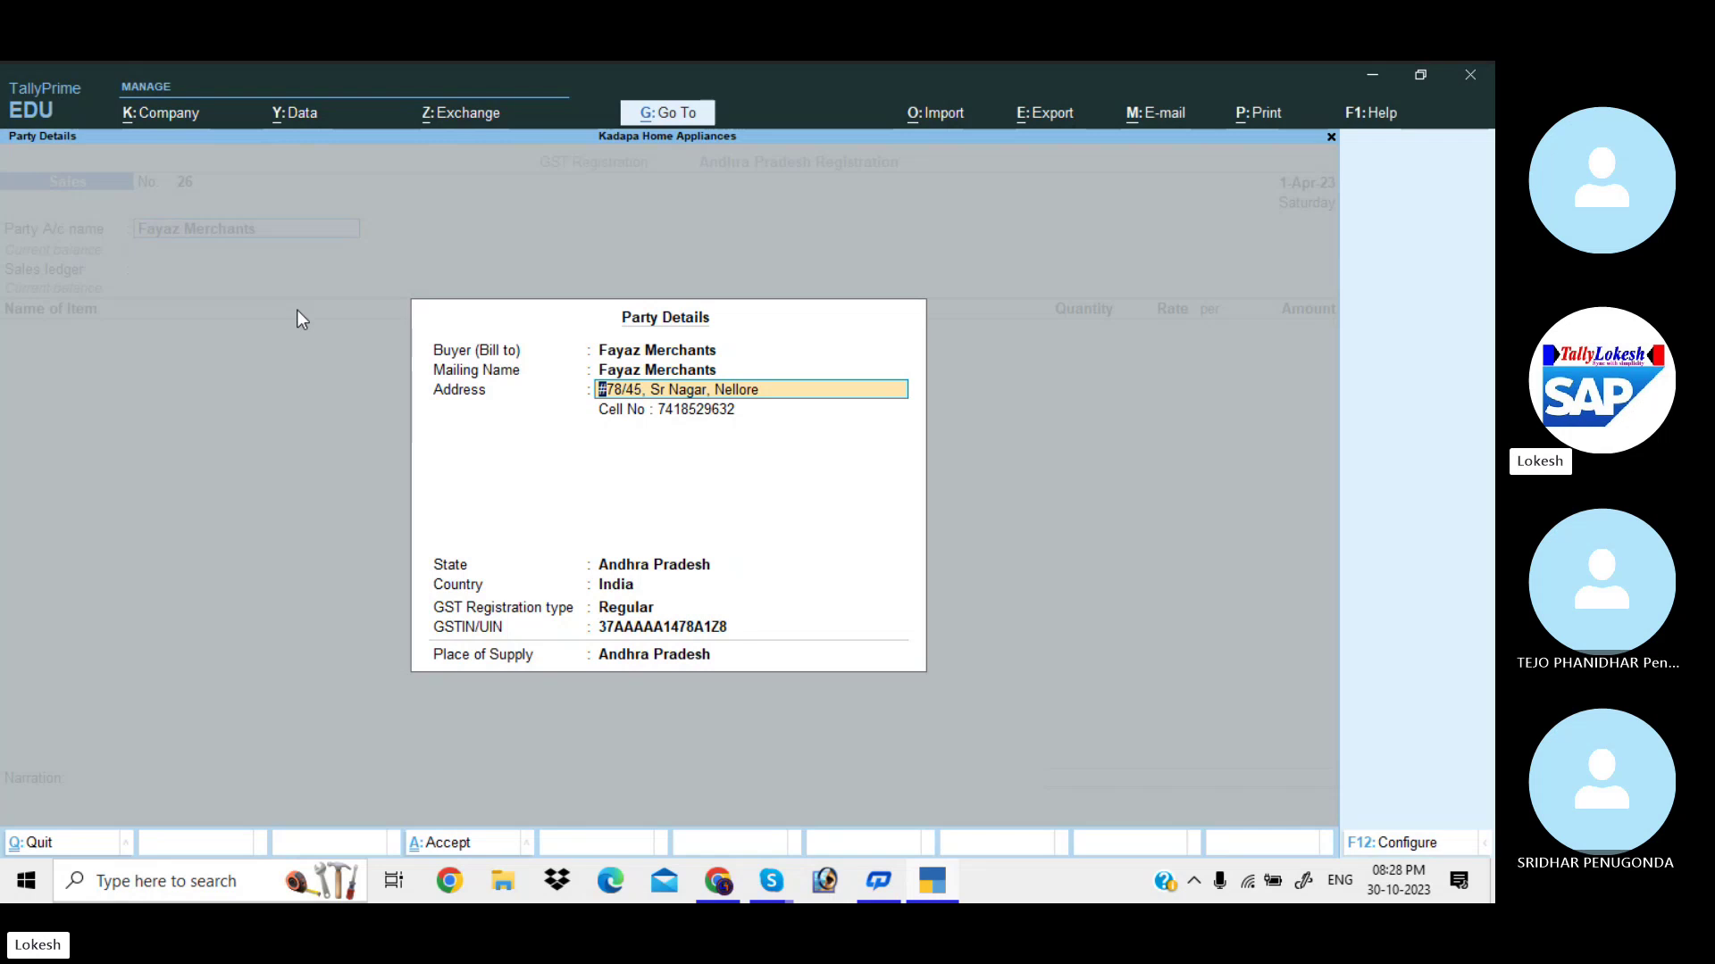
click(1416, 849)
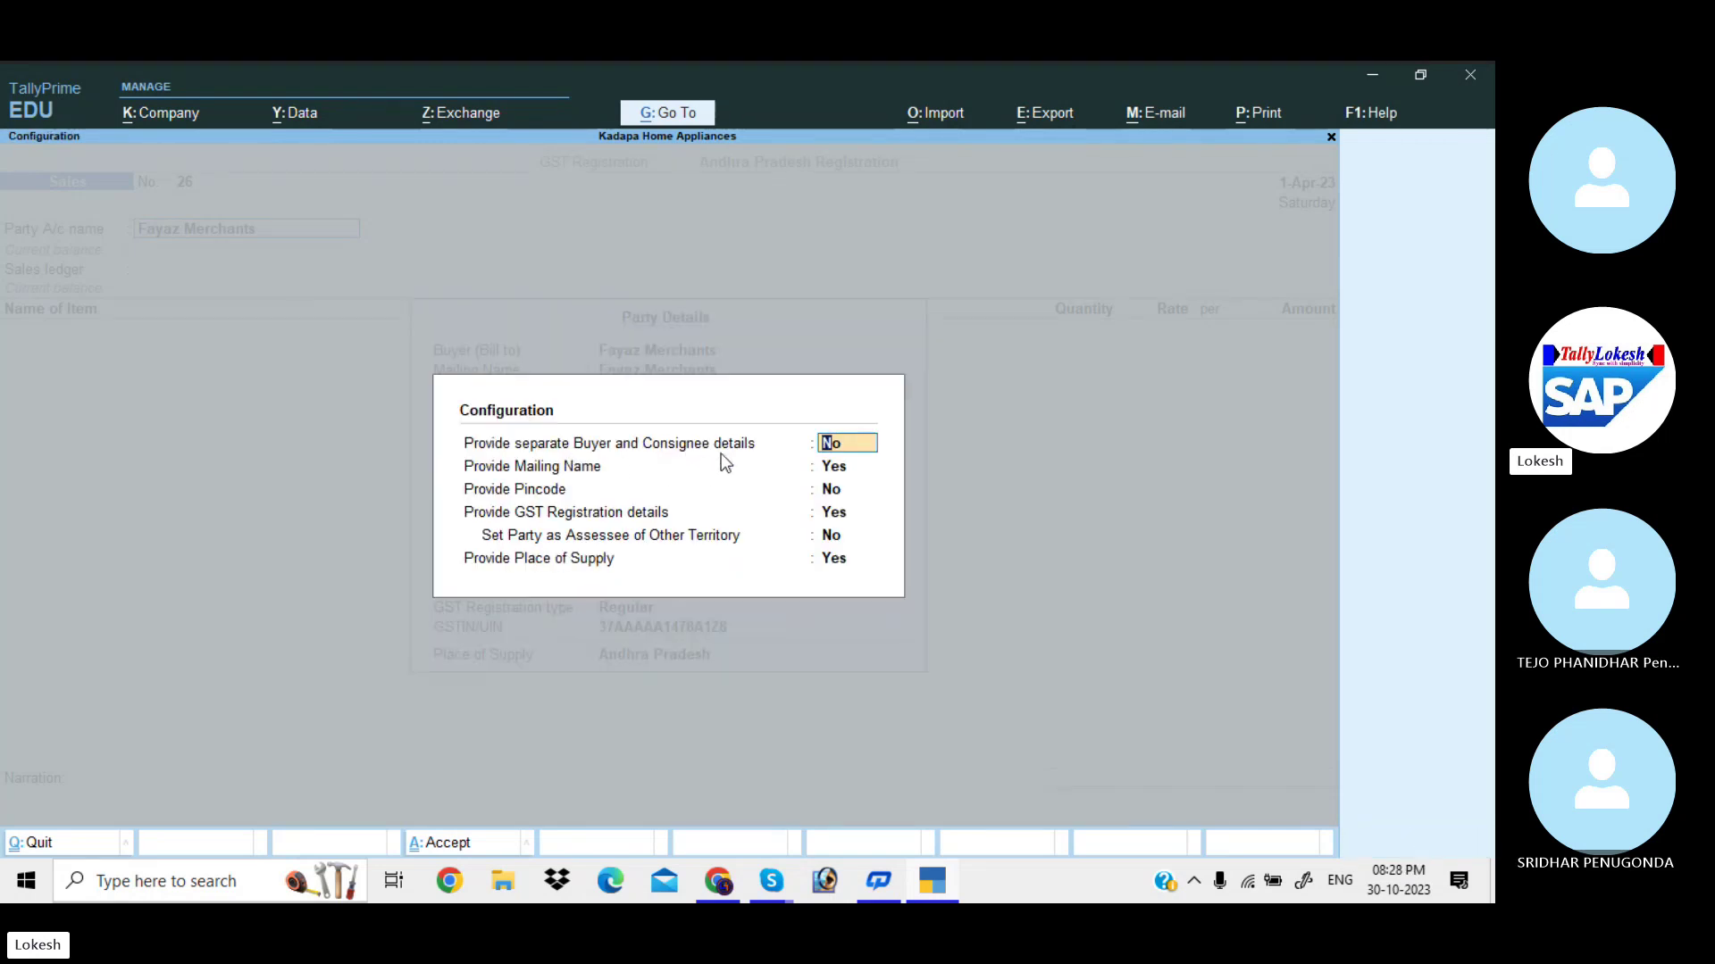
text(y)
key(Return)
key(Return)
key(Return)
key(Return)
key(Return)
key(Return)
key(Return)
key(Return)
key(Return)
key(Return)
key(Return)
key(Return)
key(Return)
key(Return)
key(Return)
key(Return)
key(Return)
key(Return)
key(Return)
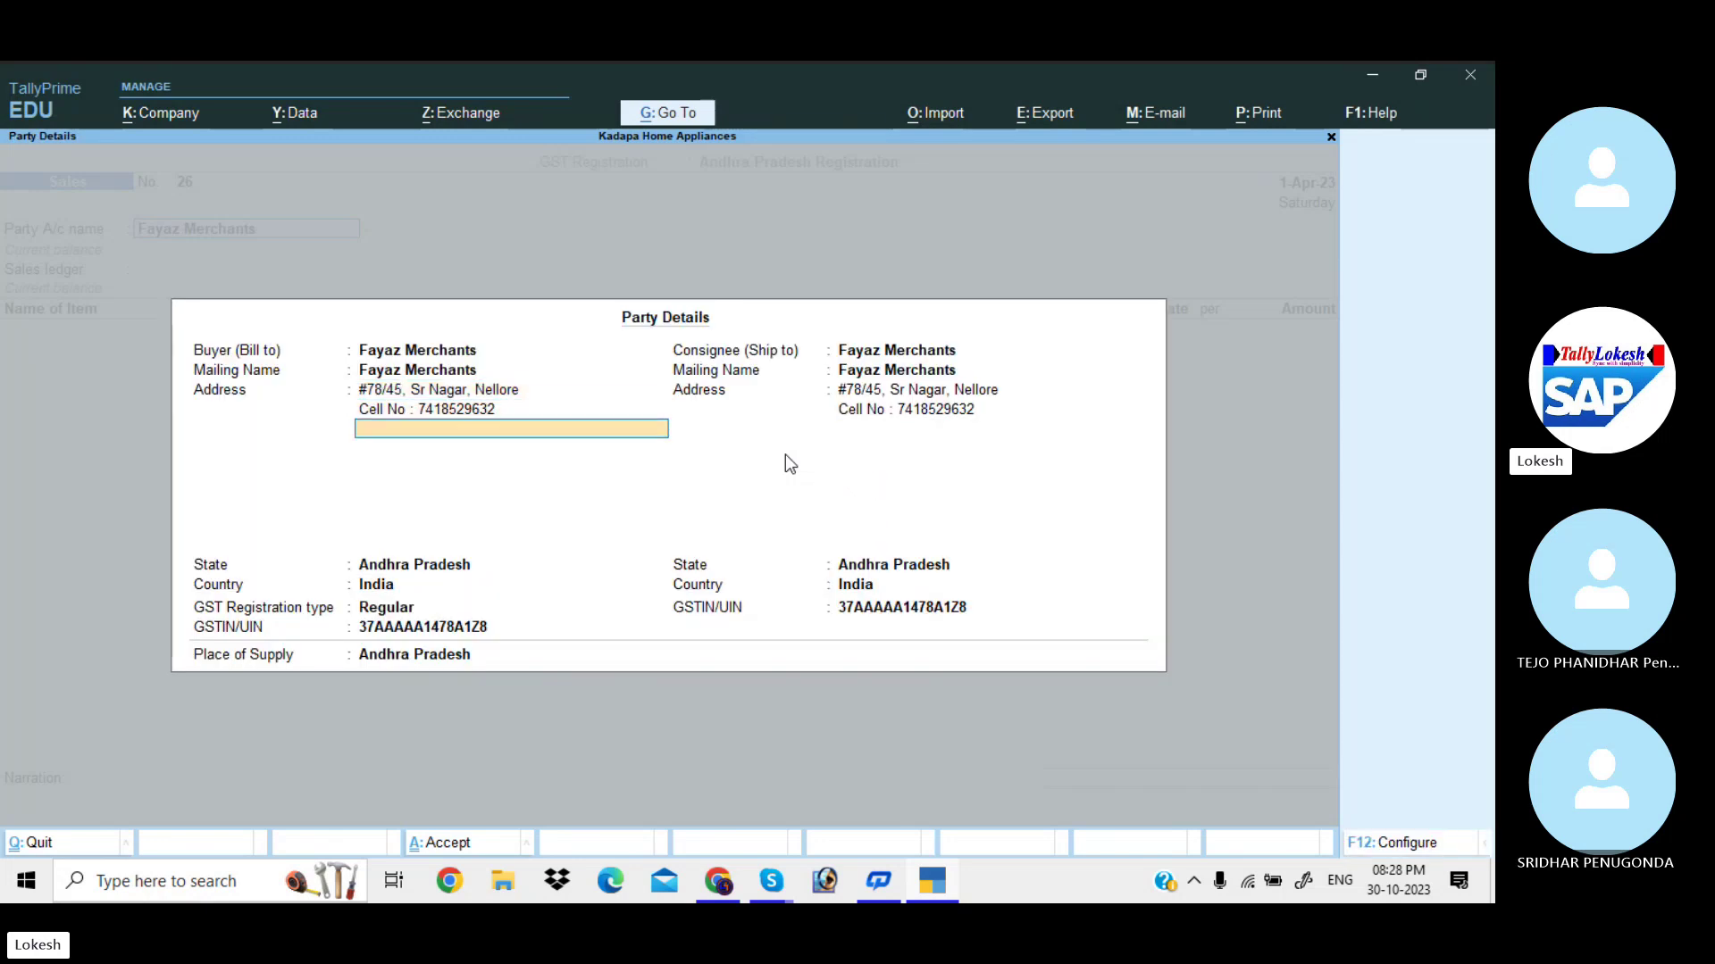
key(Return)
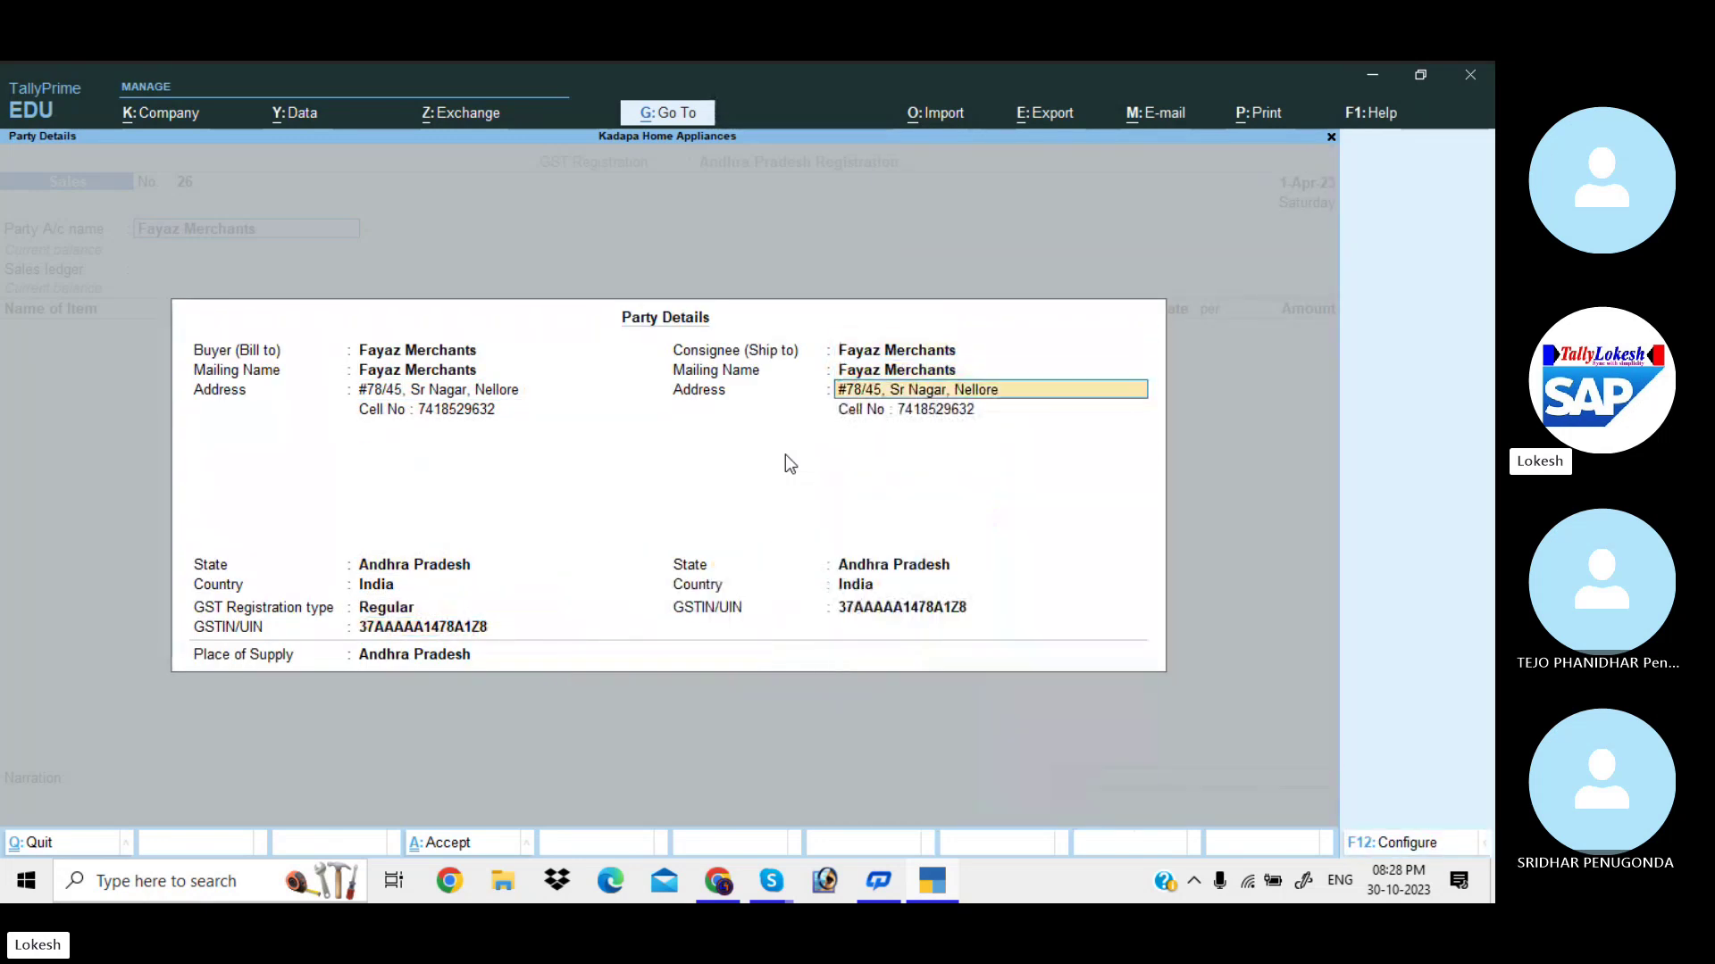
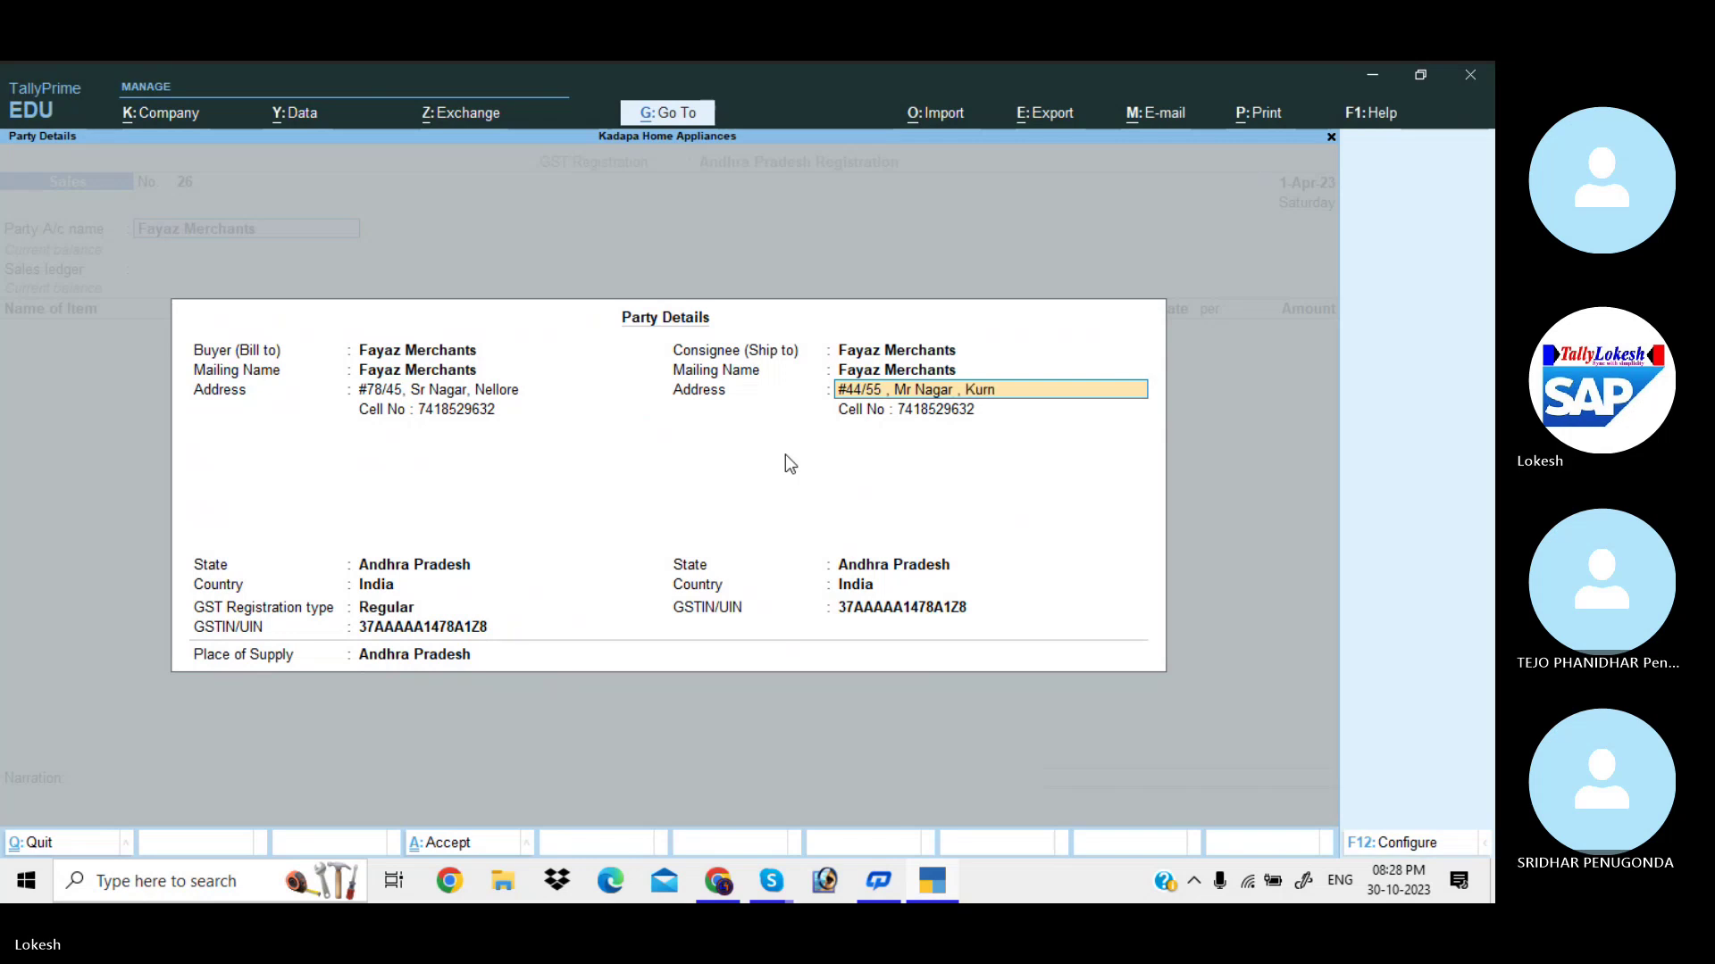
key(Return)
text(Ce)
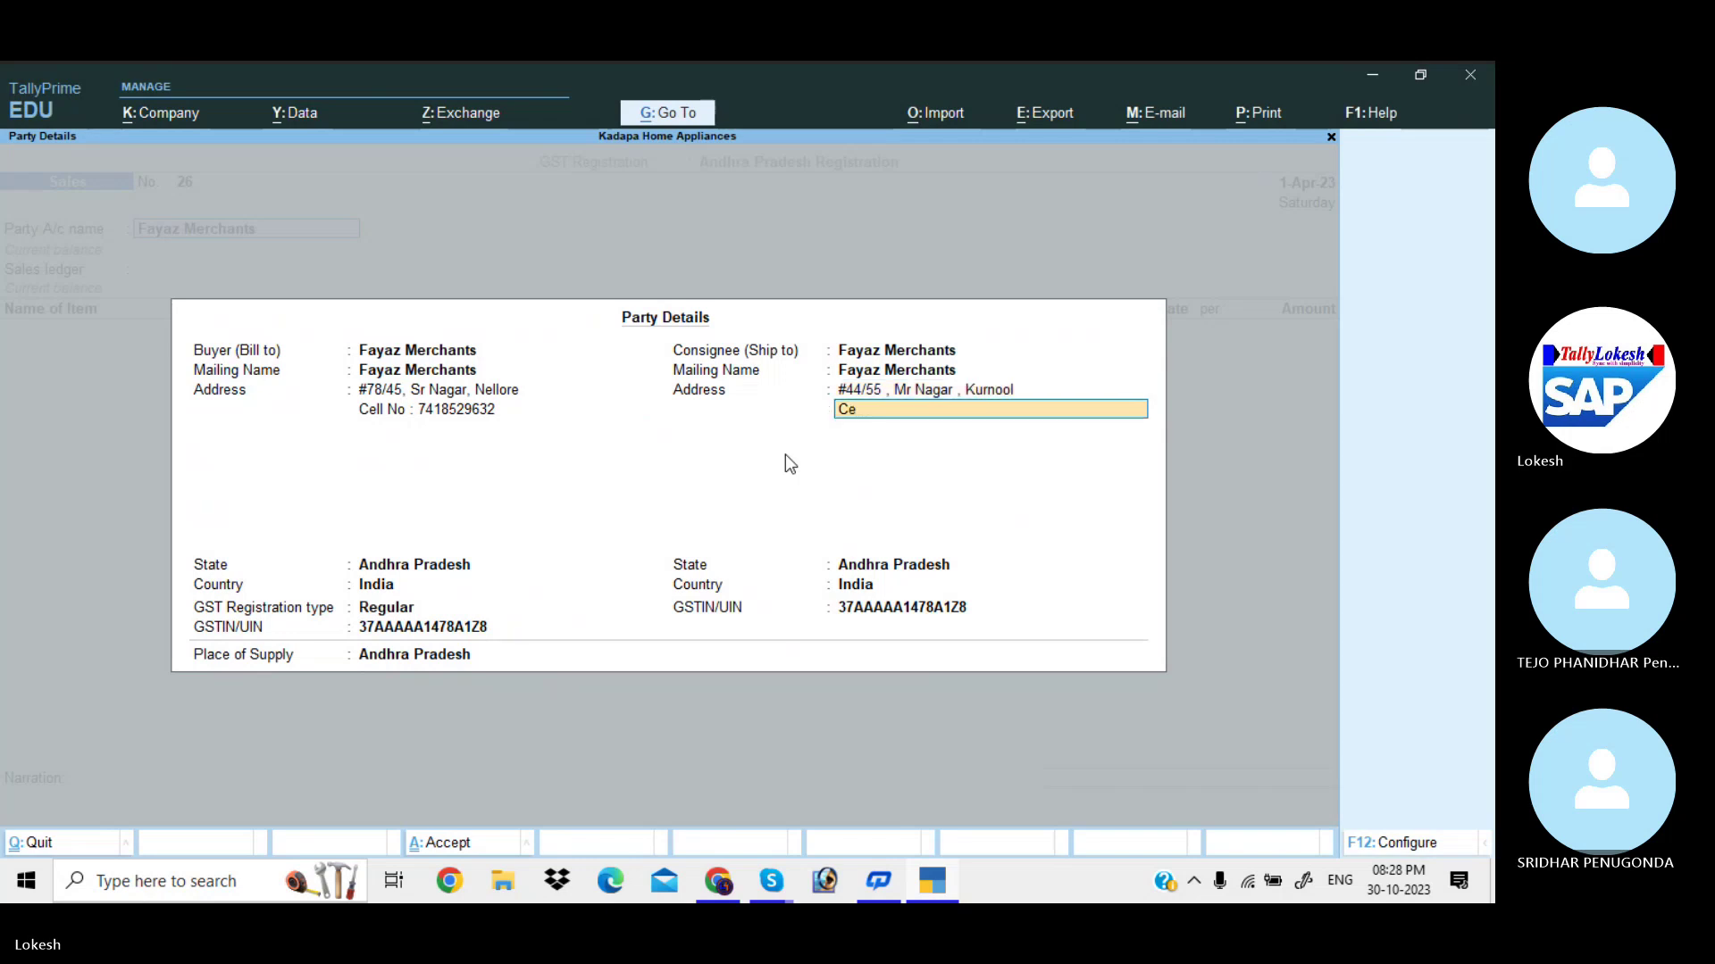
text(ll No : 75296314)
key(Return)
key(Return)
key(Return)
key(Return)
key(Return)
key(Return)
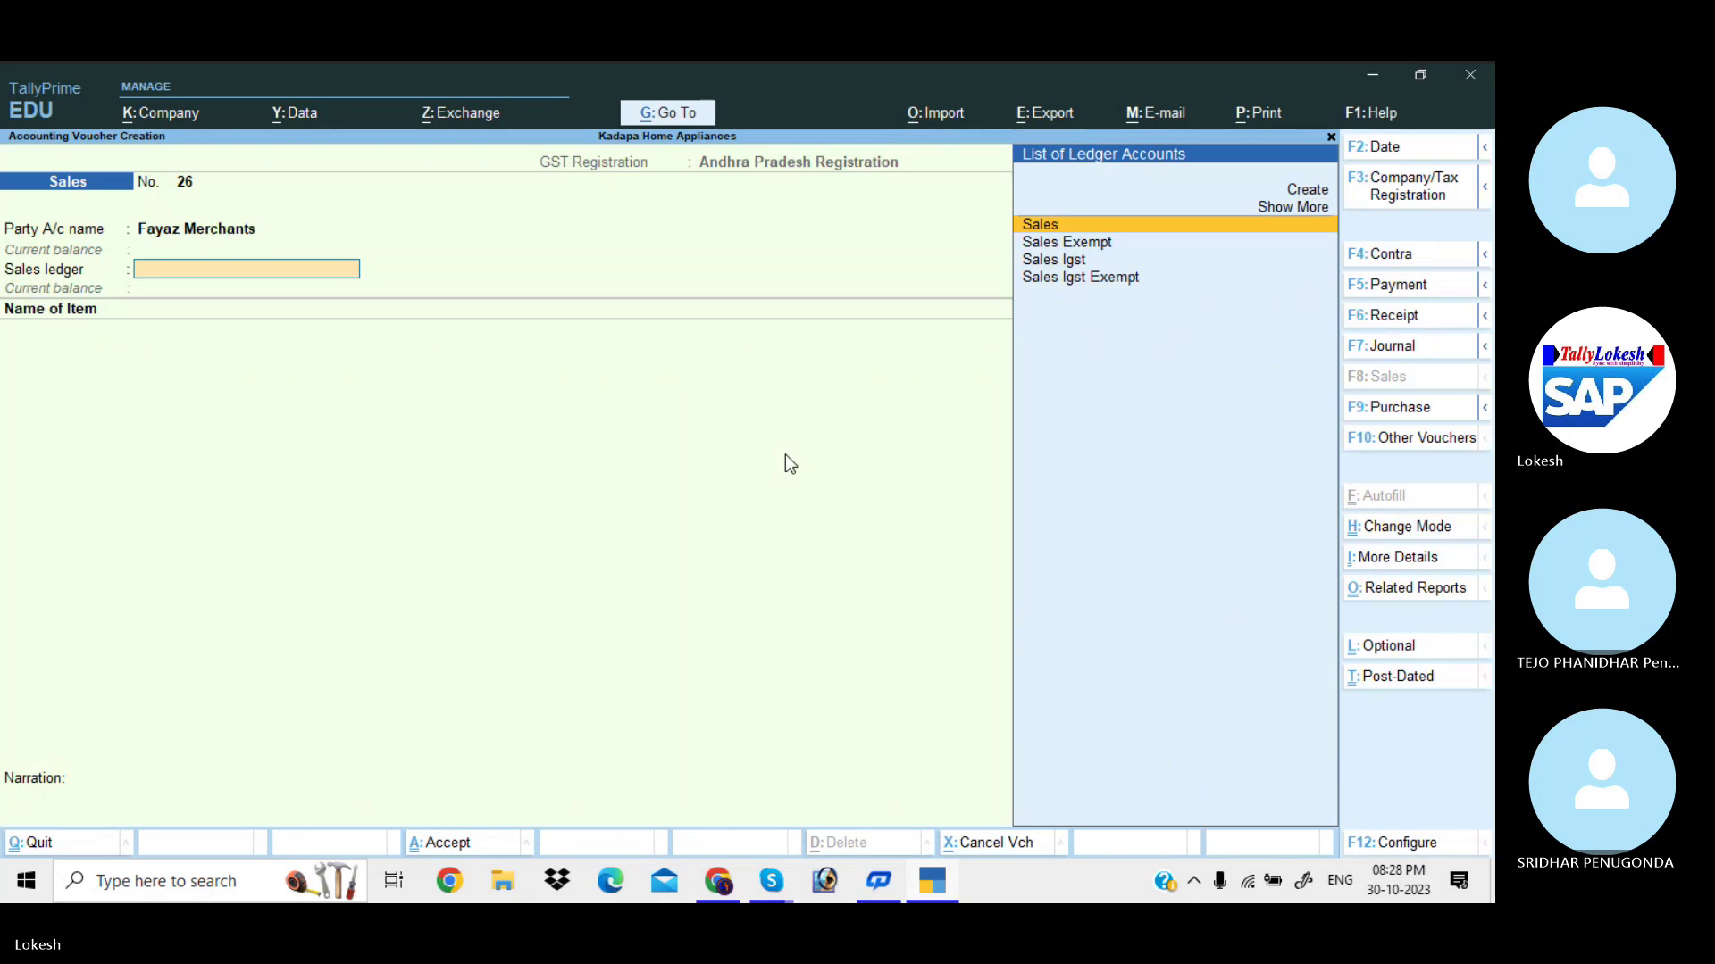
Use the Sales ledger and add items Audi S4 (1), Bmw (1) and Brue Coffee (2).
key(Return)
key(Return)
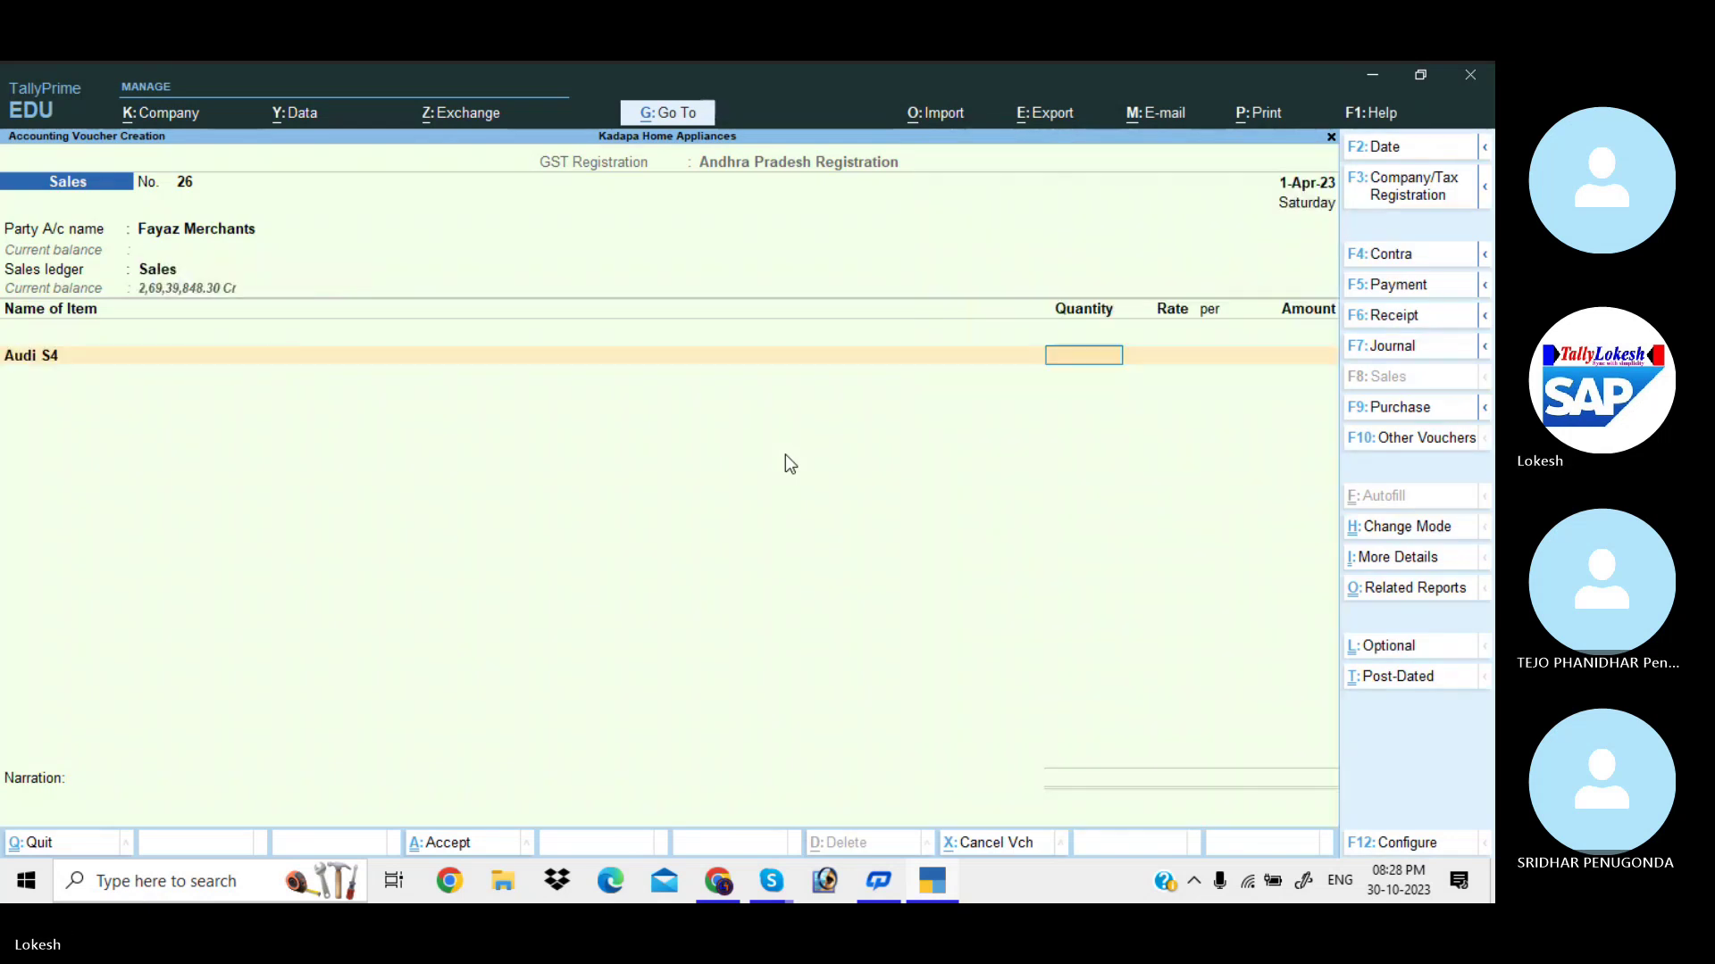
text(1)
key(Return)
key(Return)
key(Return)
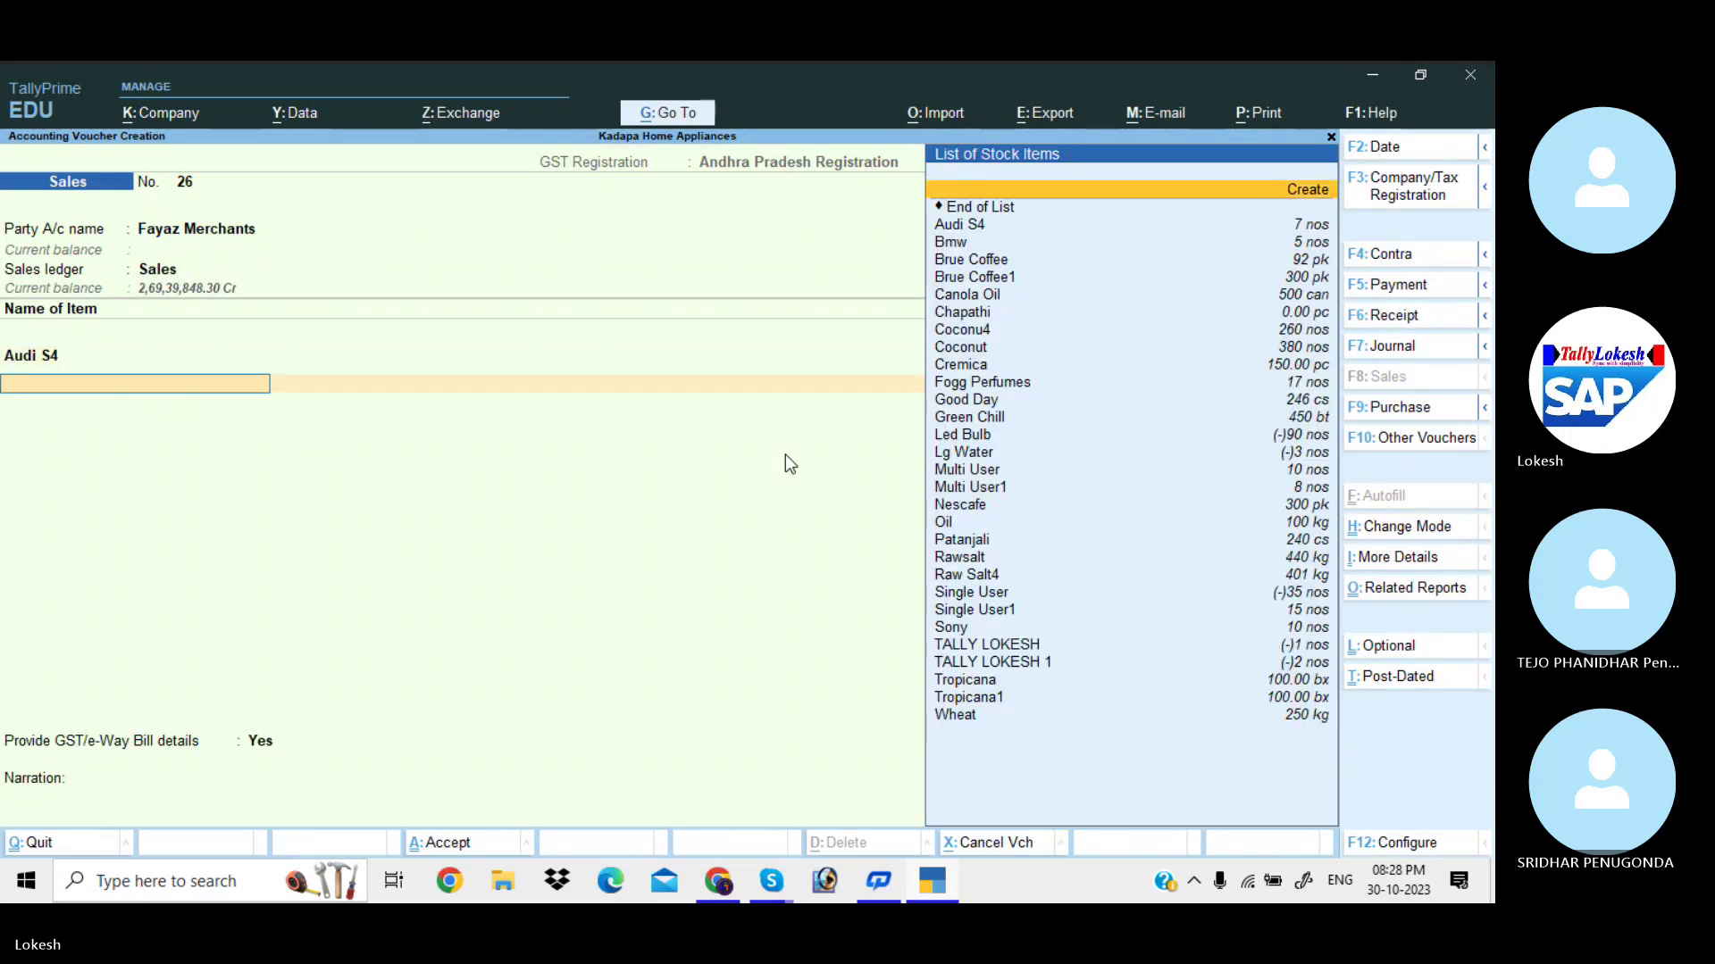
key(Down)
key(Down)
key(Down)
key(Return)
text(1)
key(Return)
key(Return)
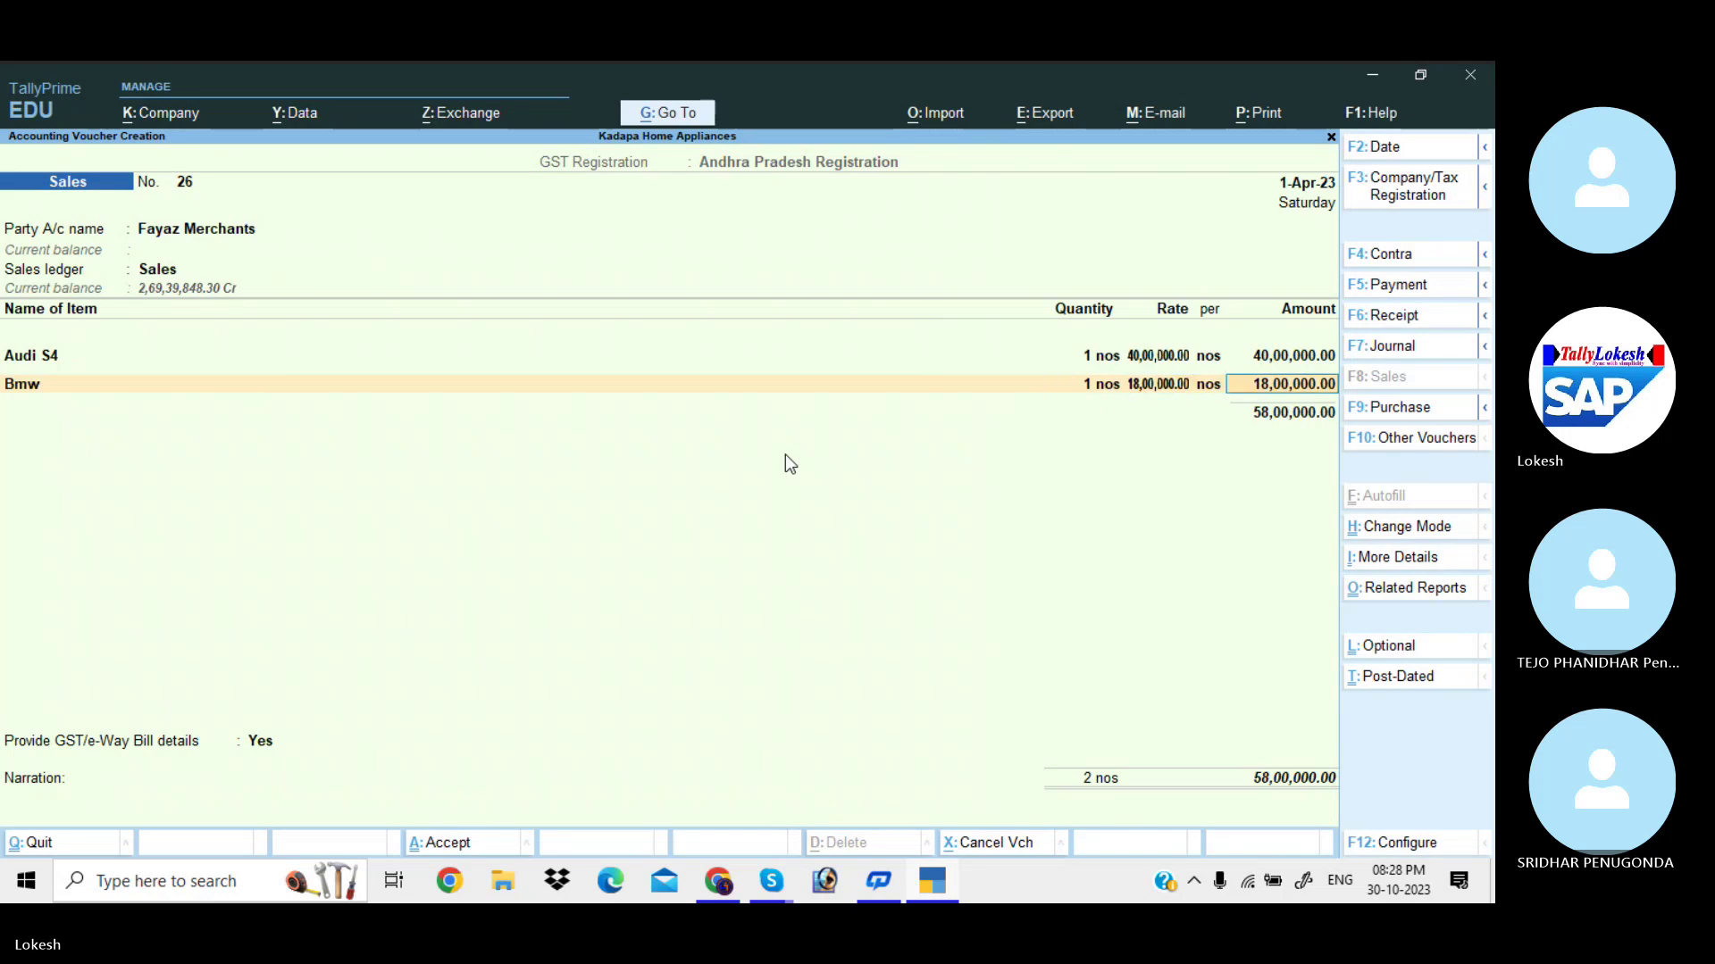
key(Return)
key(Down)
key(Down)
key(Down)
key(Return)
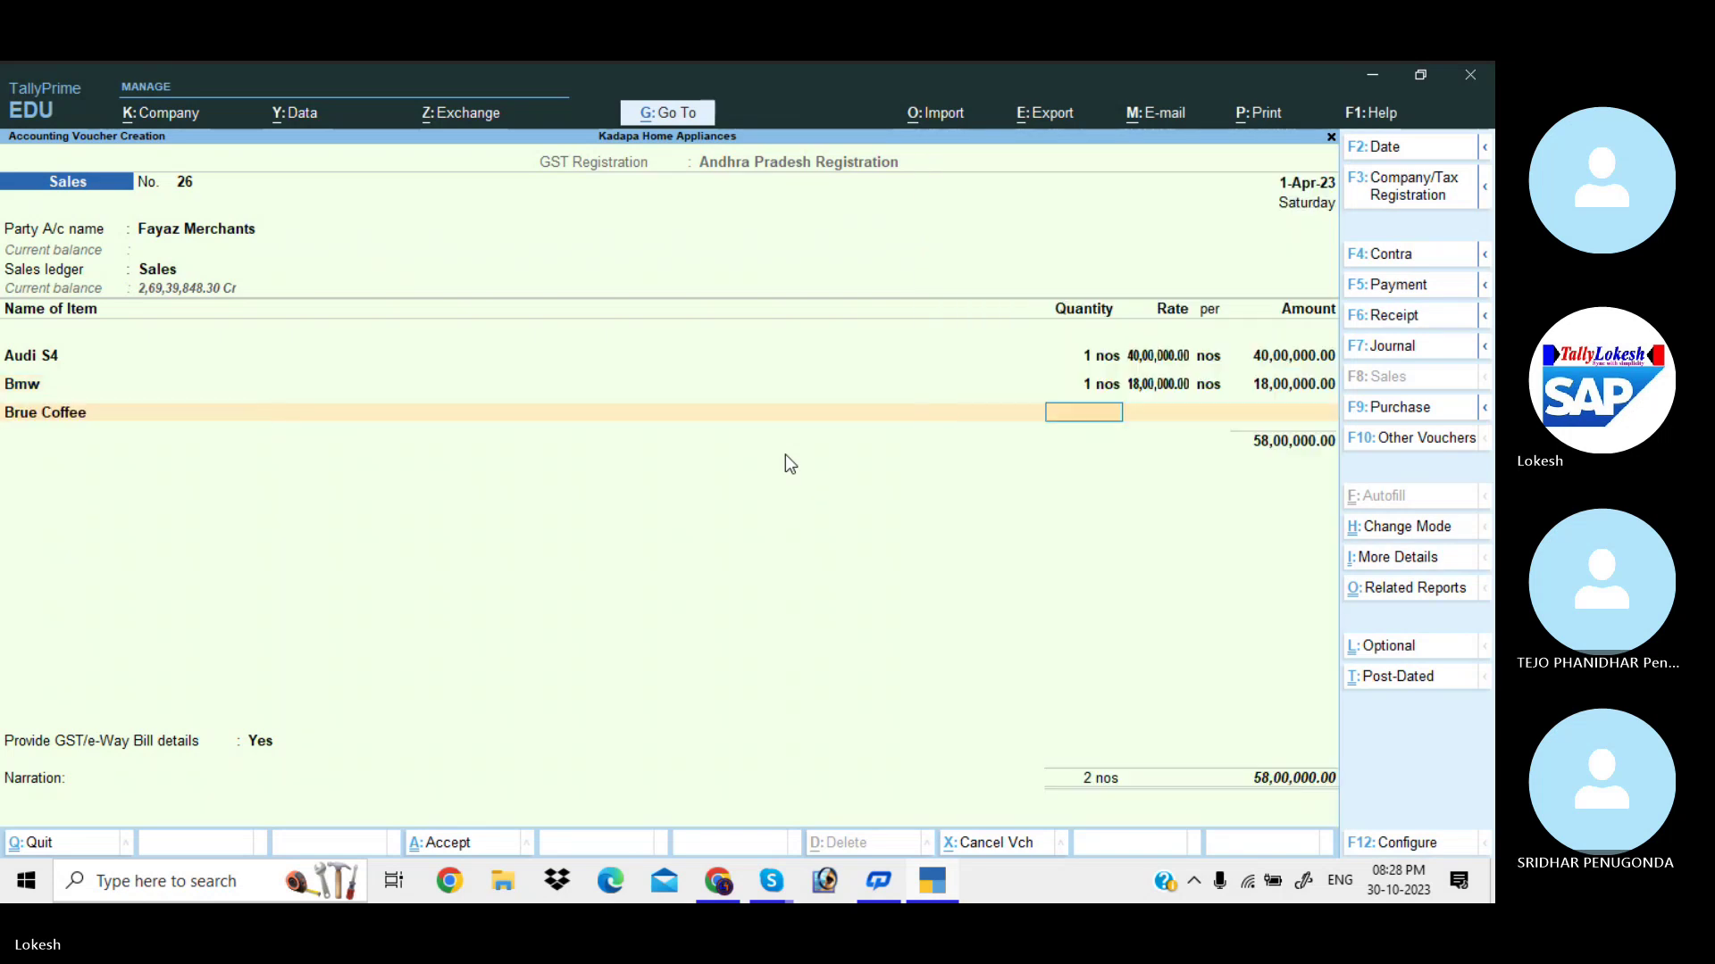
text(2)
key(Return)
key(Return)
key(Return)
key(Return)
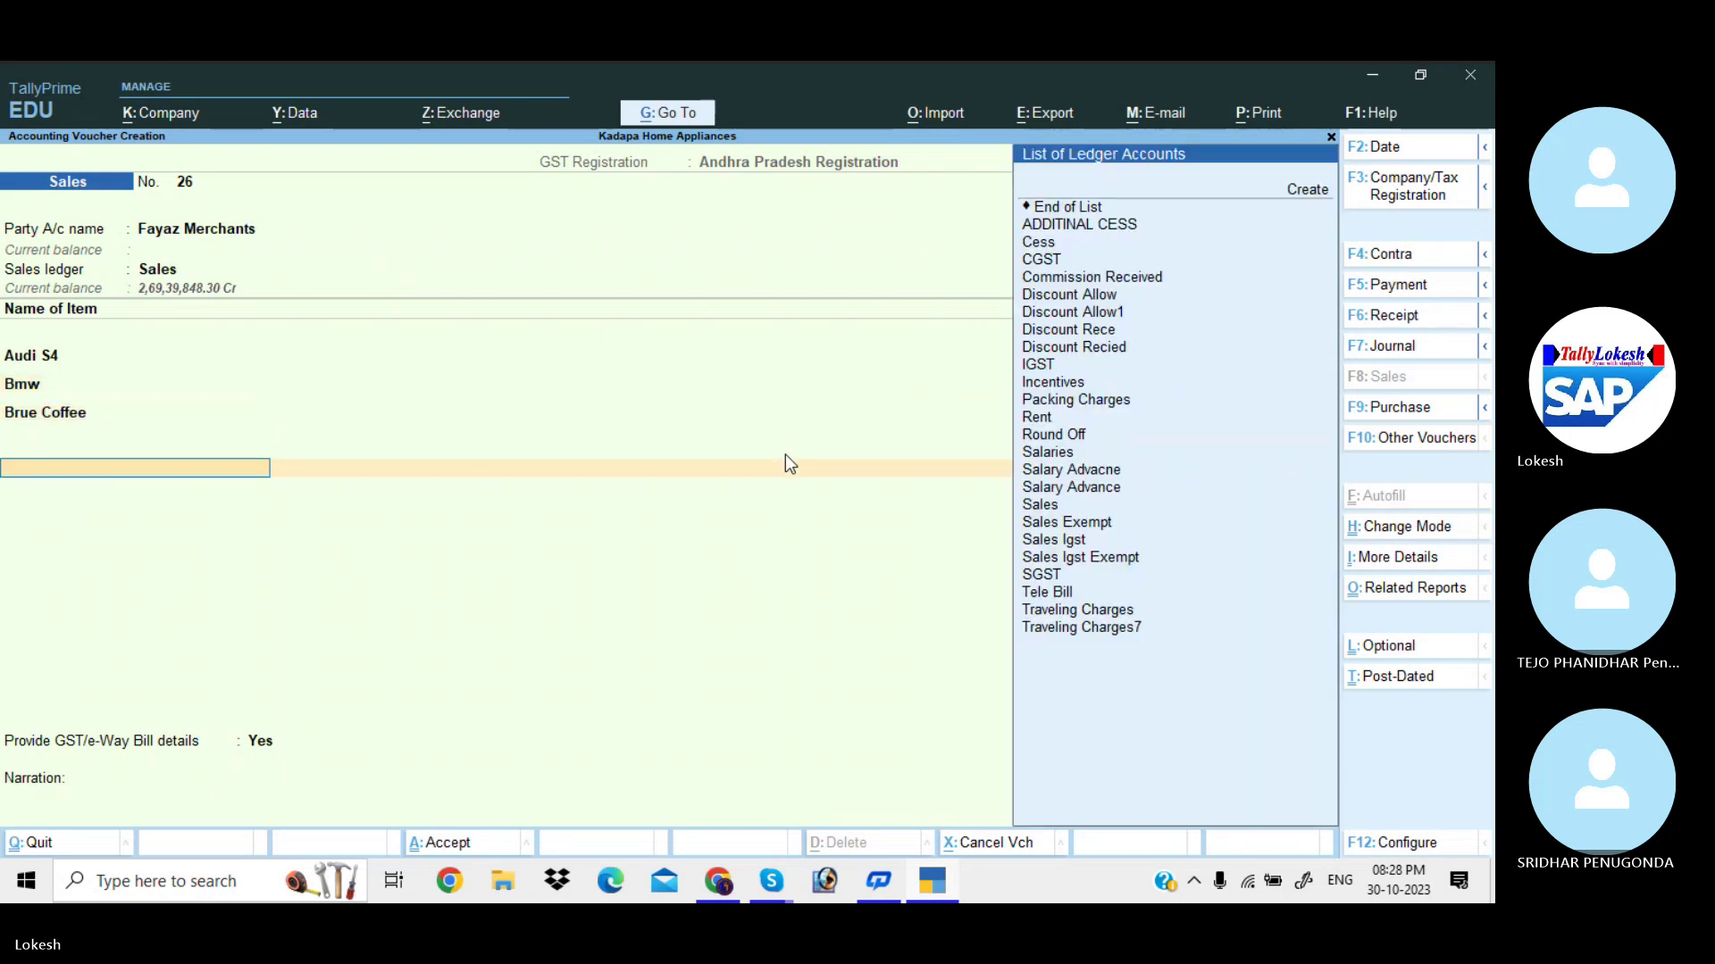
Add CGST and SGST, set e-Way Bill details to No, and save the voucher.
text(G)
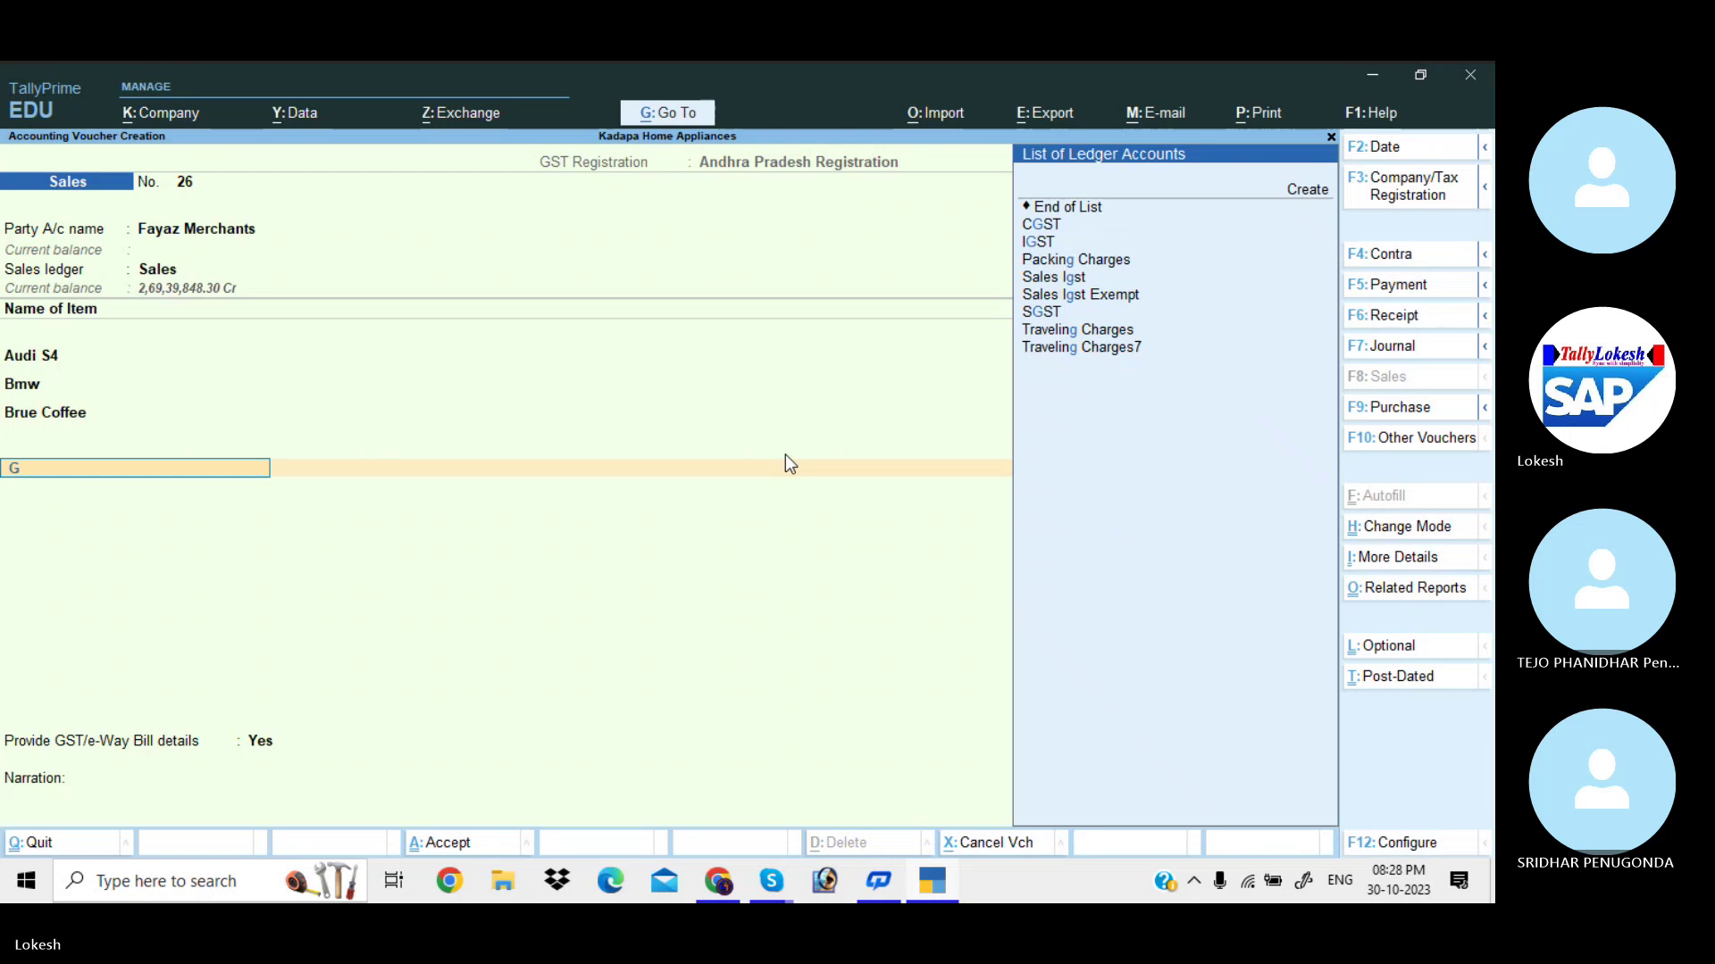
key(Return)
key(Return)
text(sg)
key(Return)
key(Return)
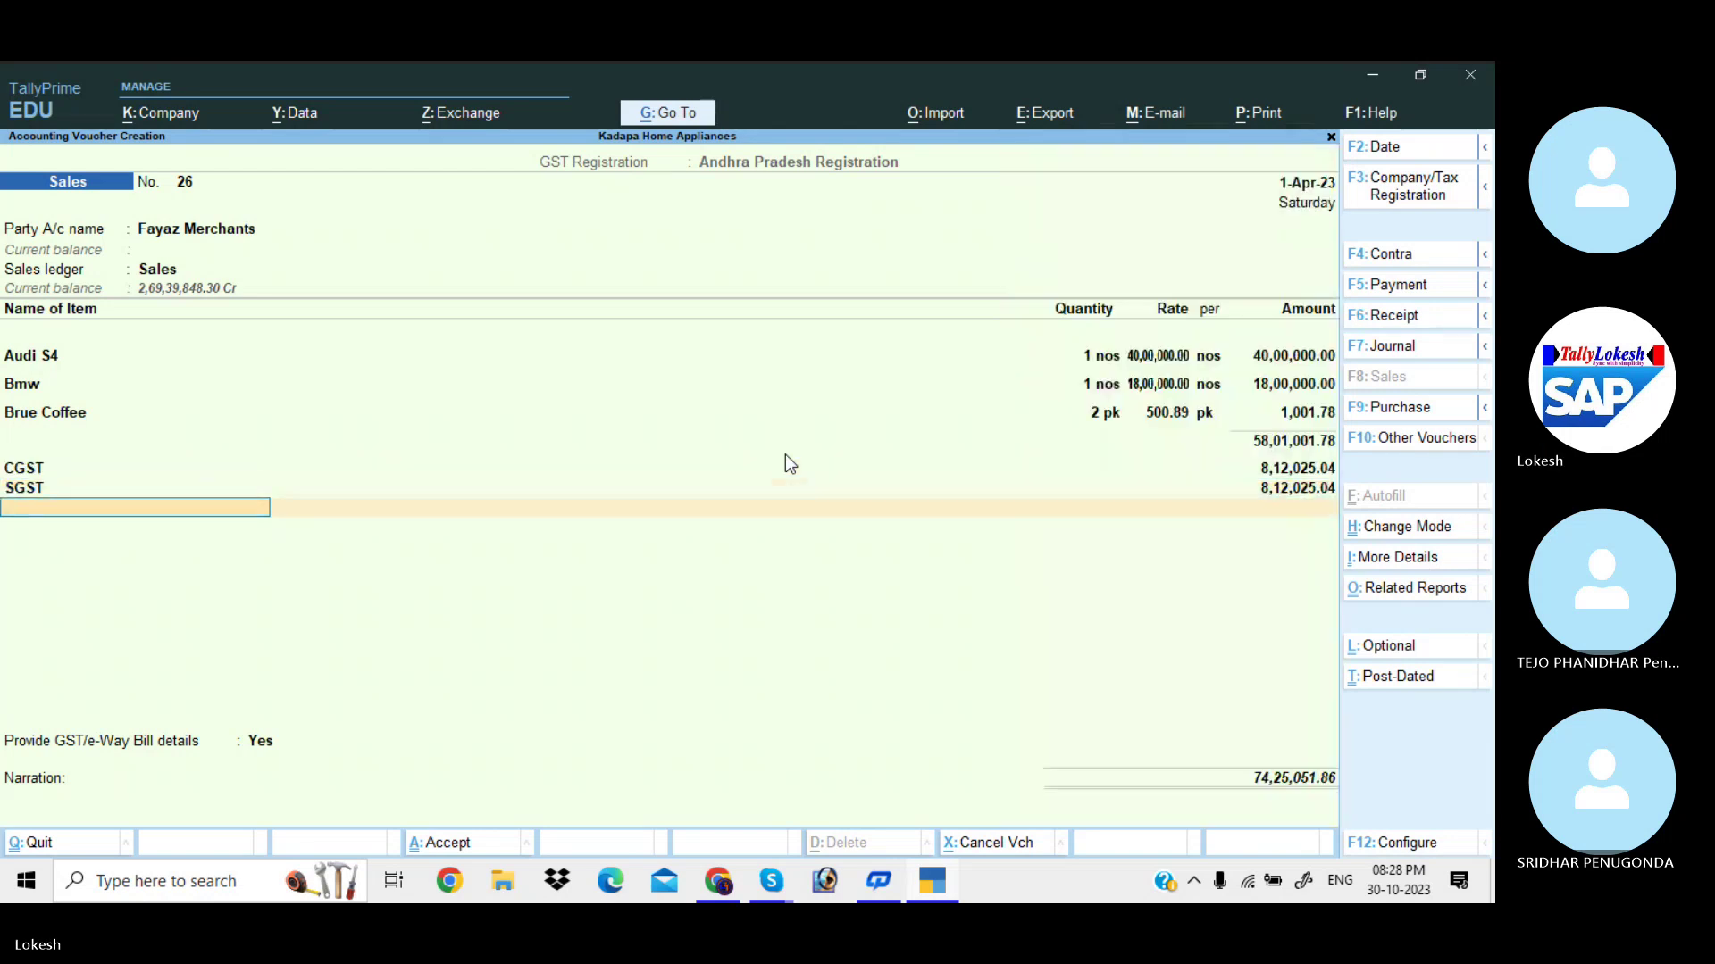
key(Return)
key(BackSpace)
key(Return)
key(n)
key(Return)
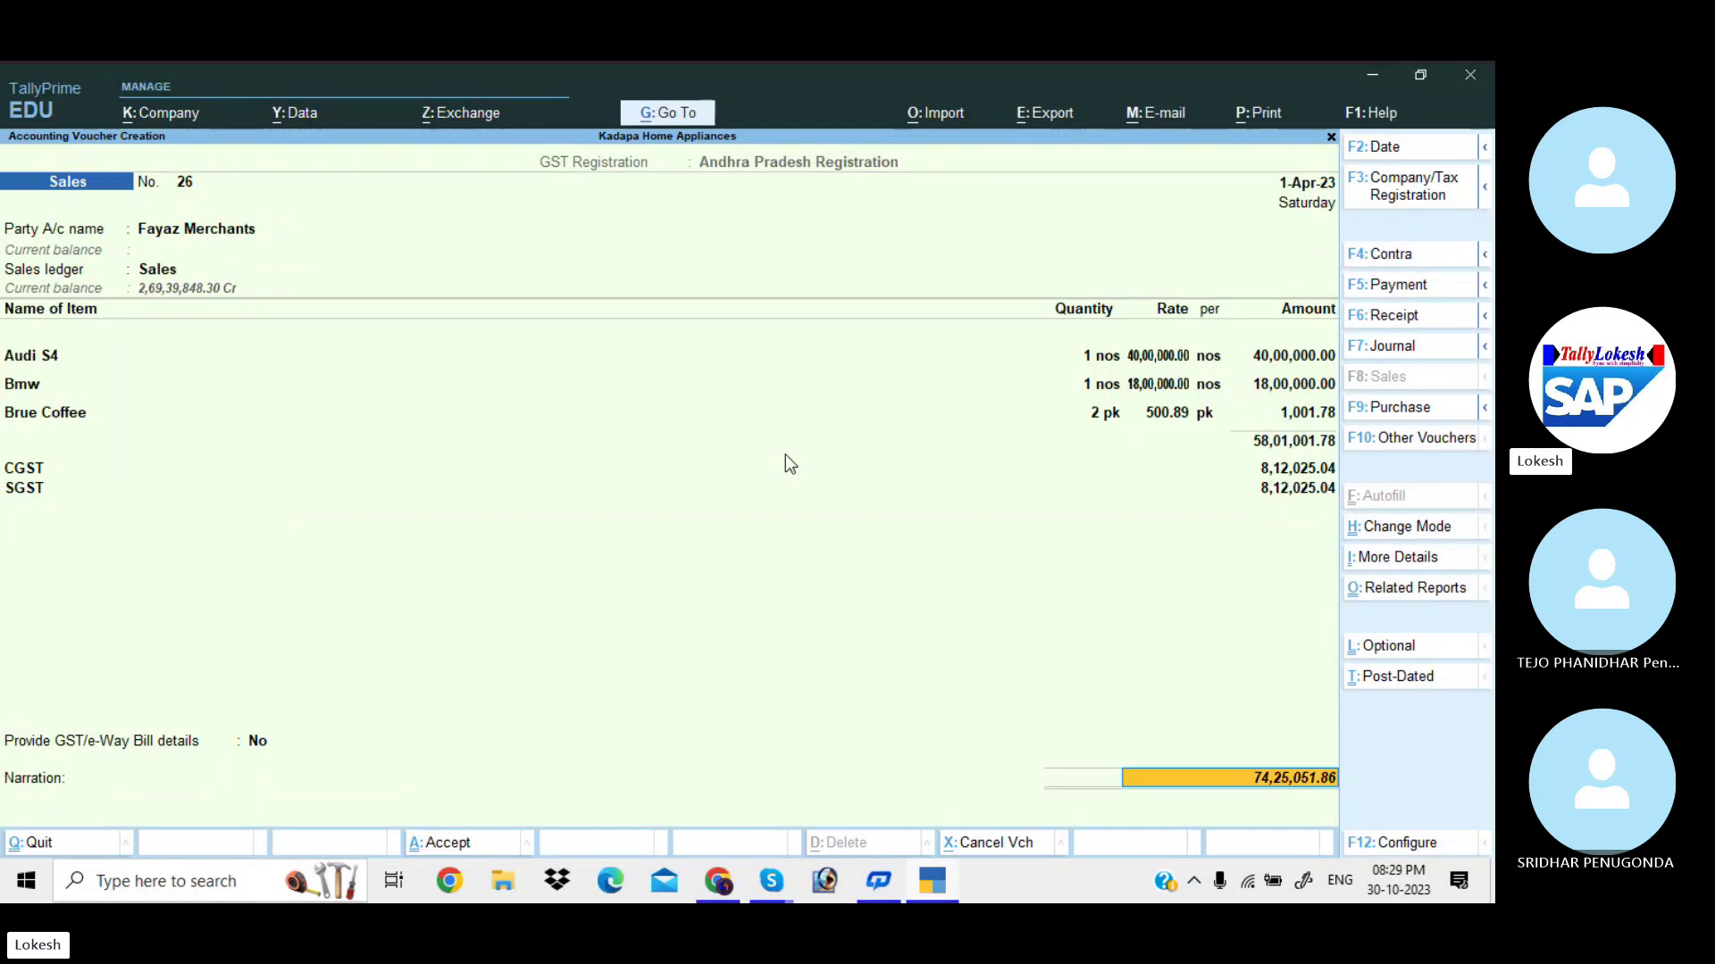
key(ctrl)
key(ctrl+a)
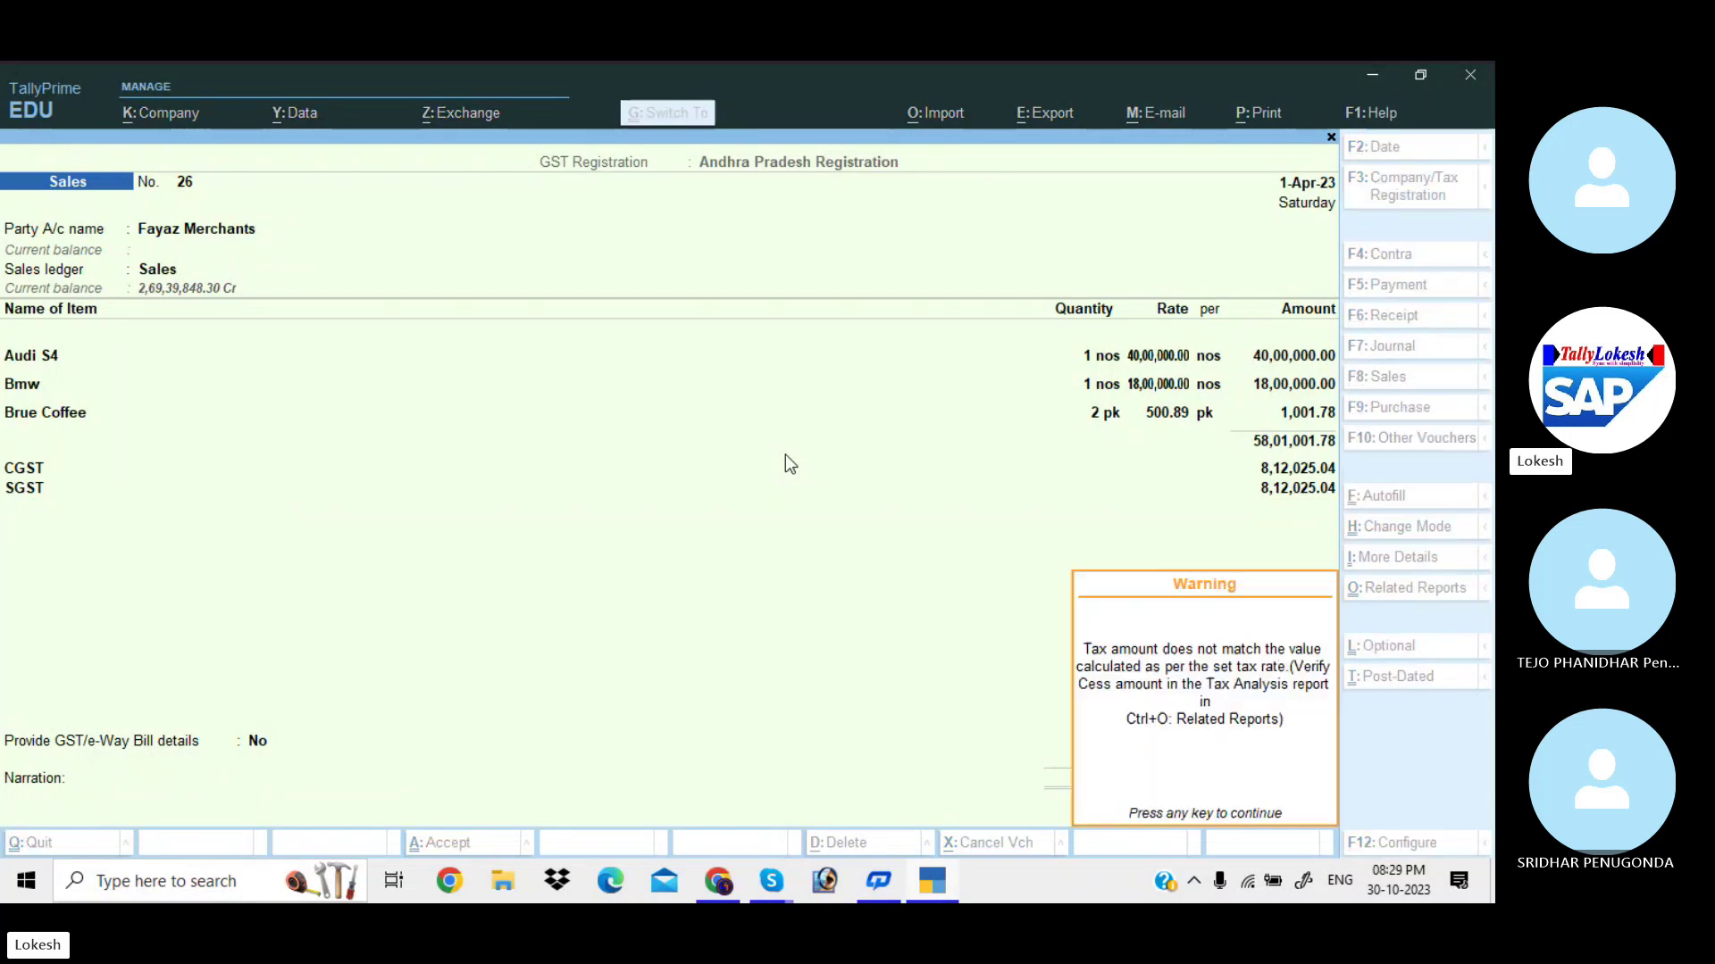
key(Return)
key(Left)
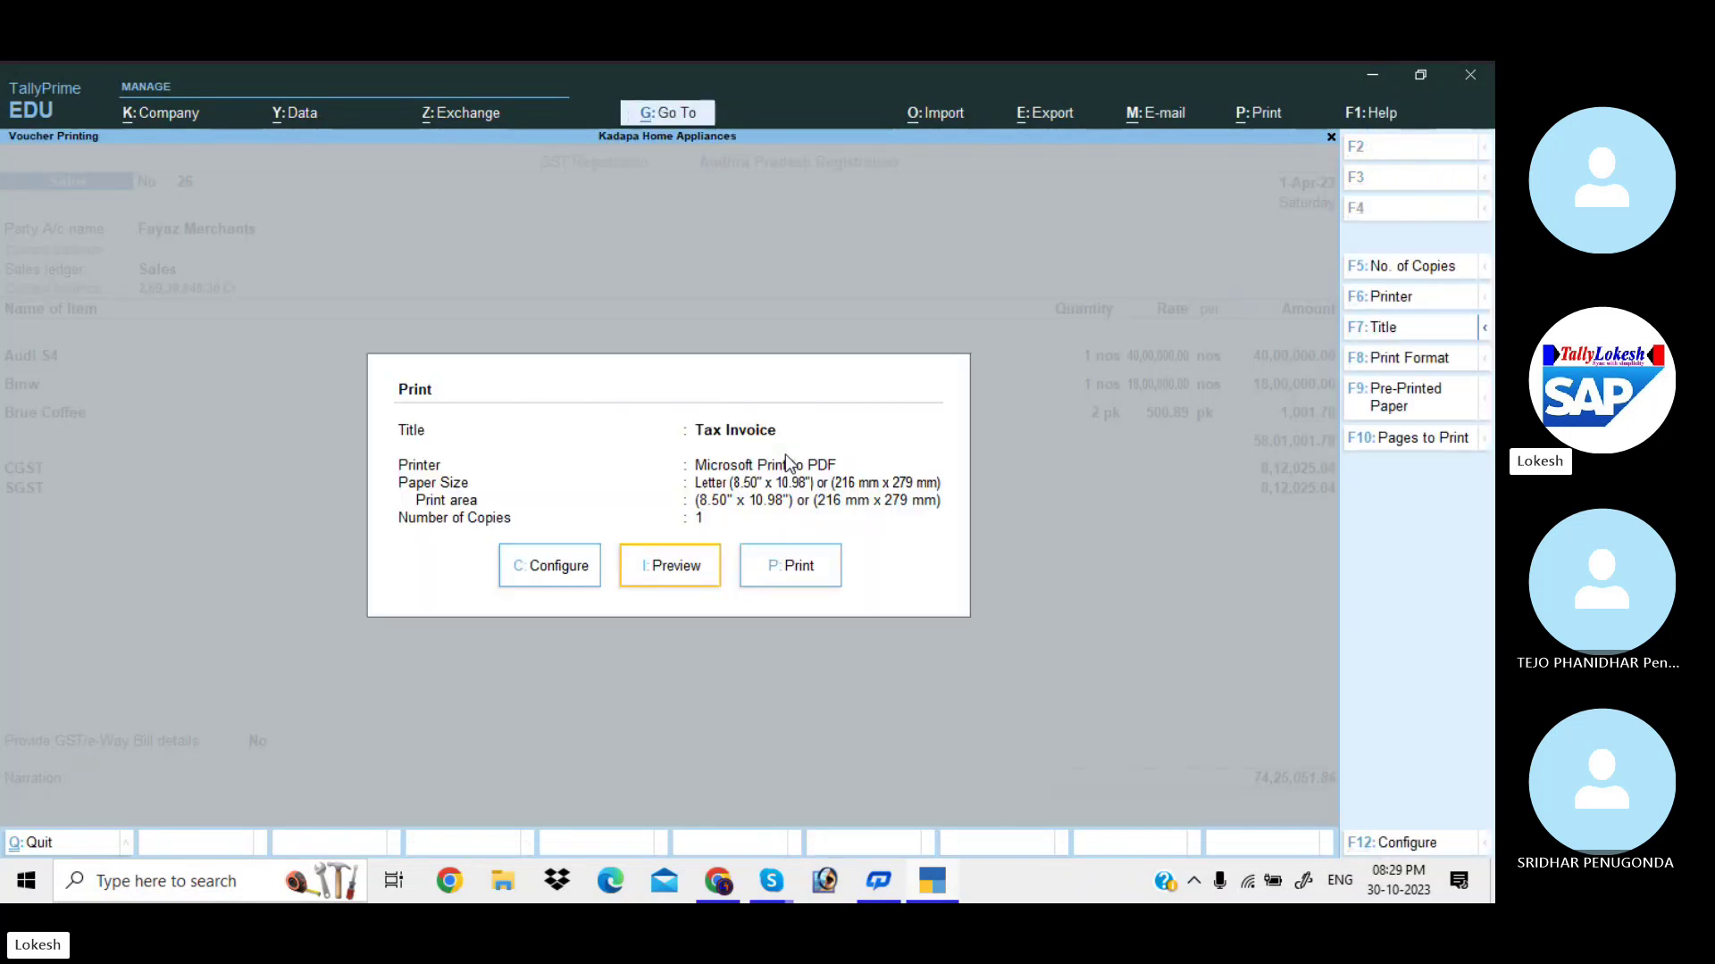
key(Return)
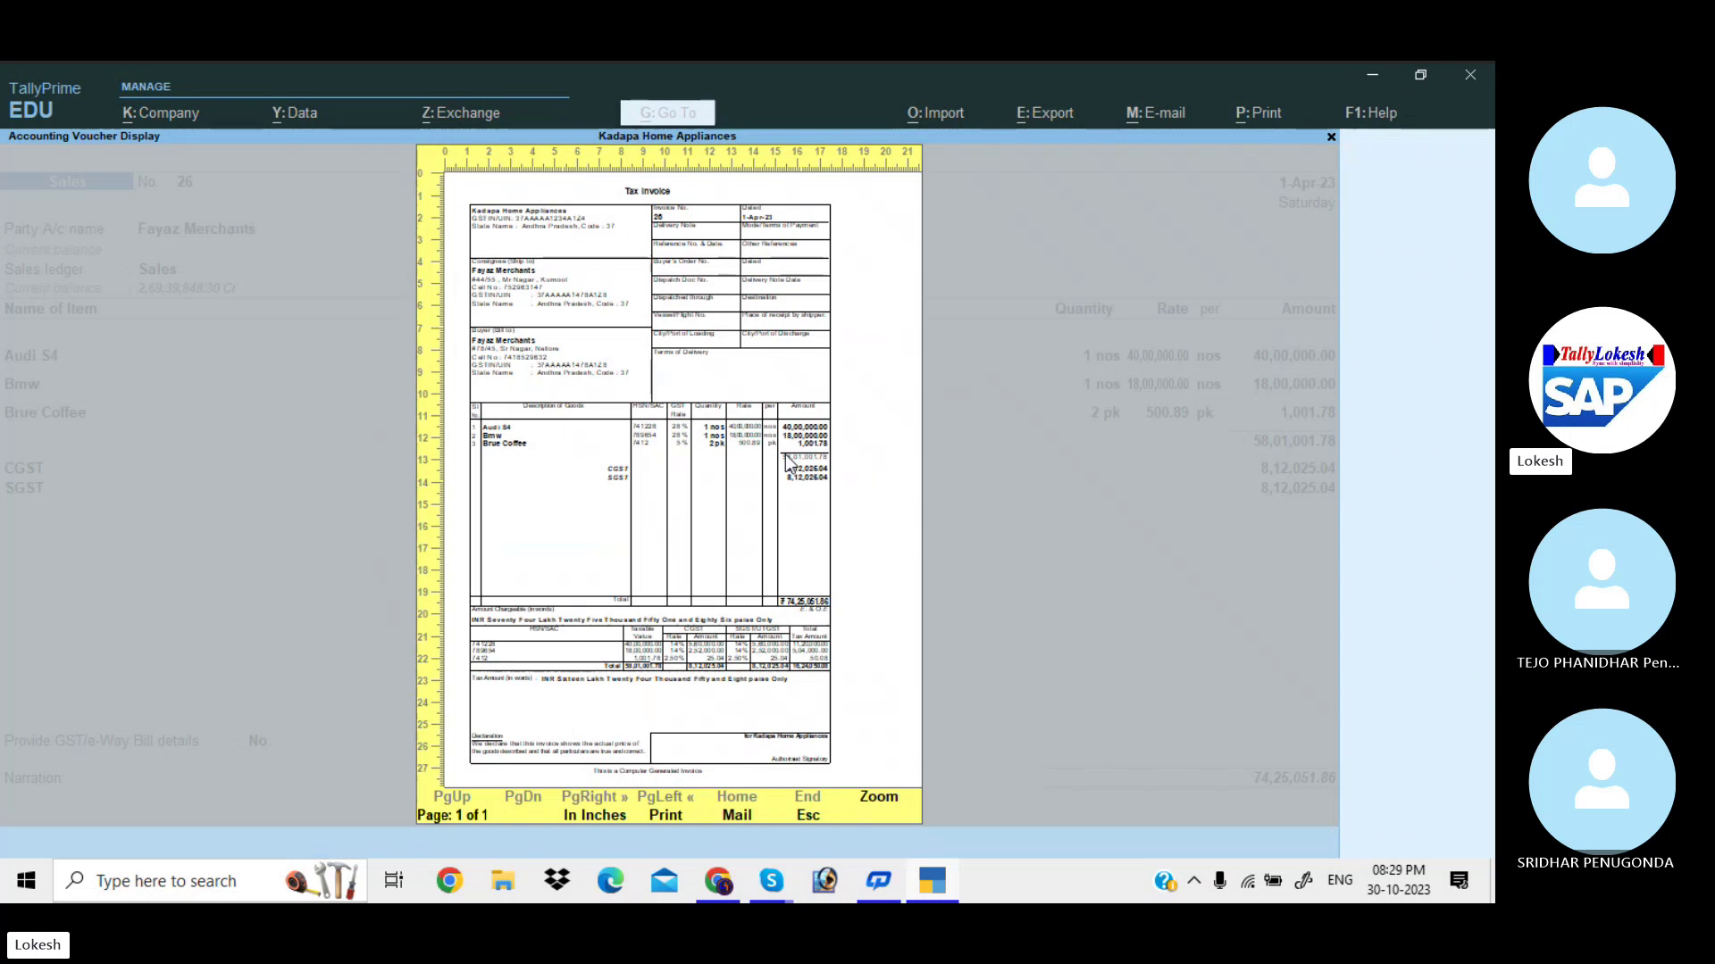
key(alt+z)
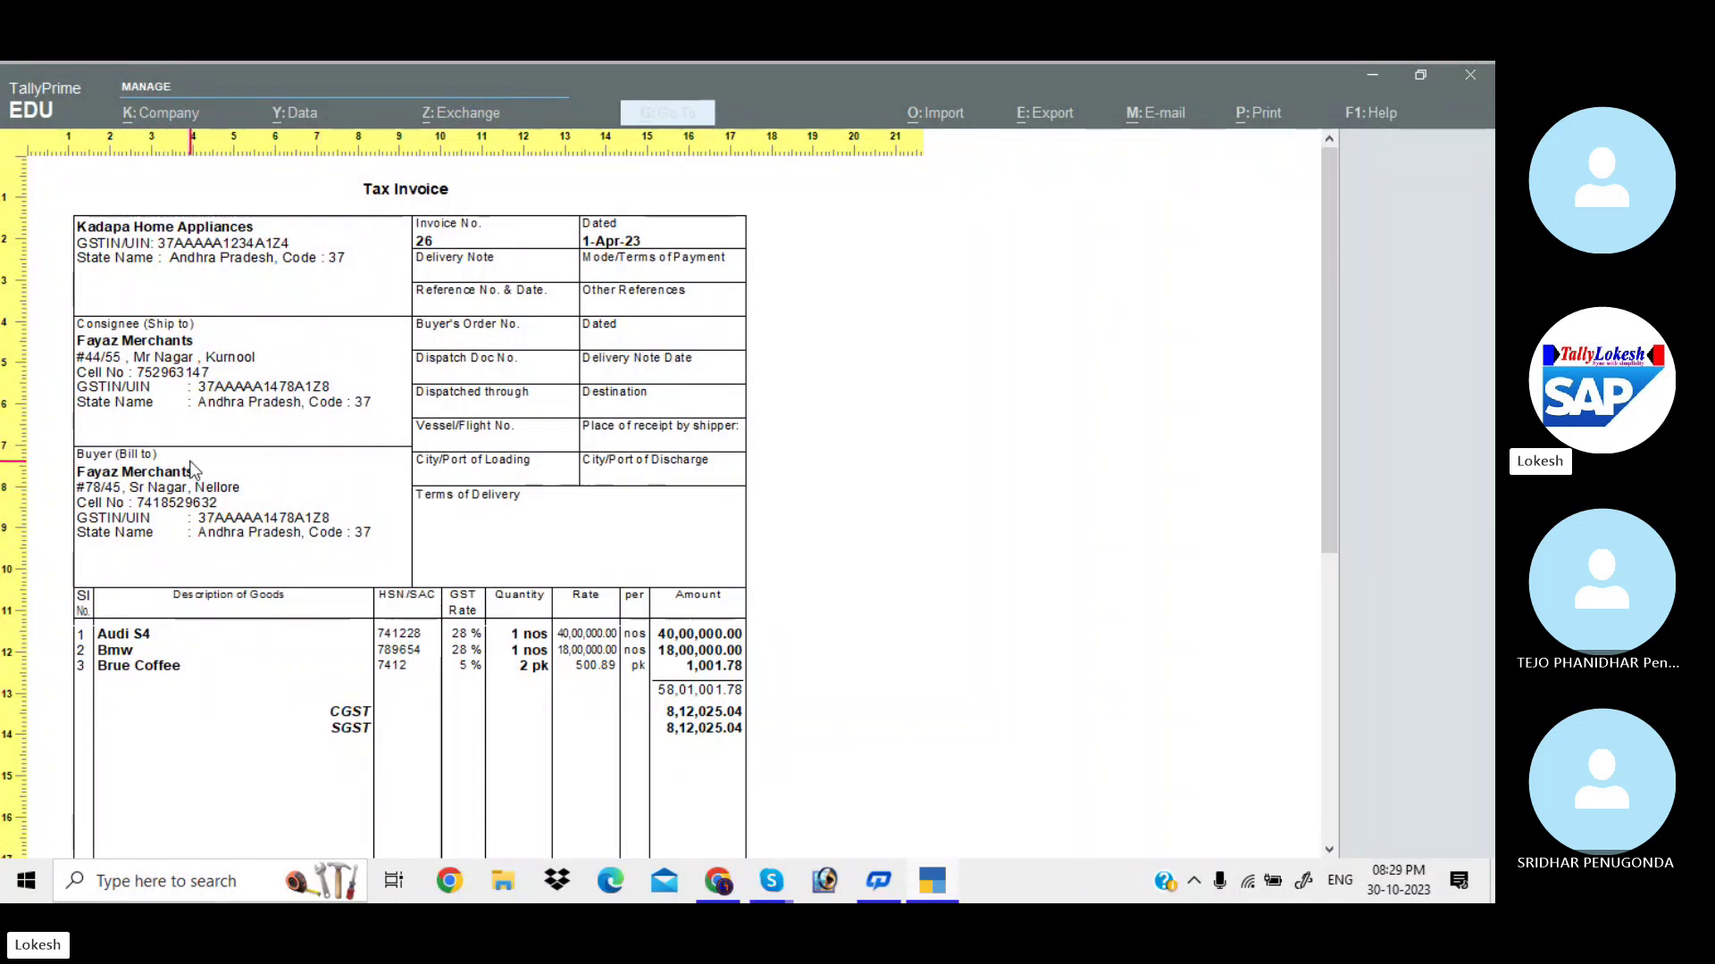
key(Escape)
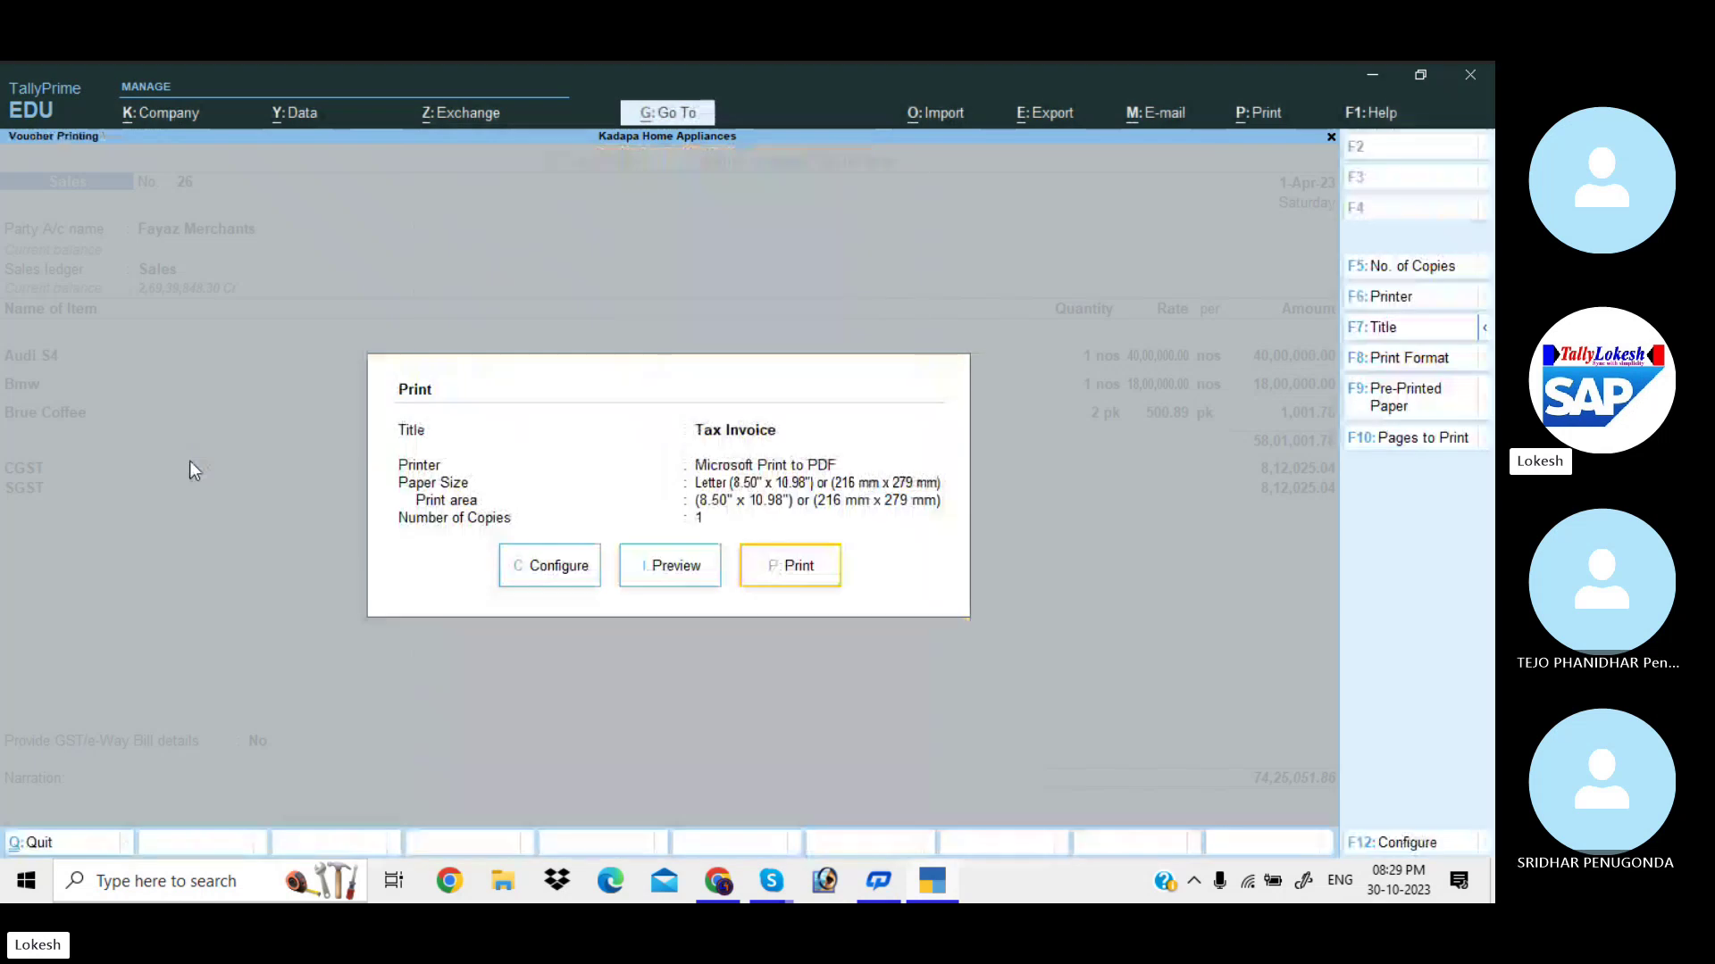
Set Show Consignee details to No in the print configuration.
click(556, 572)
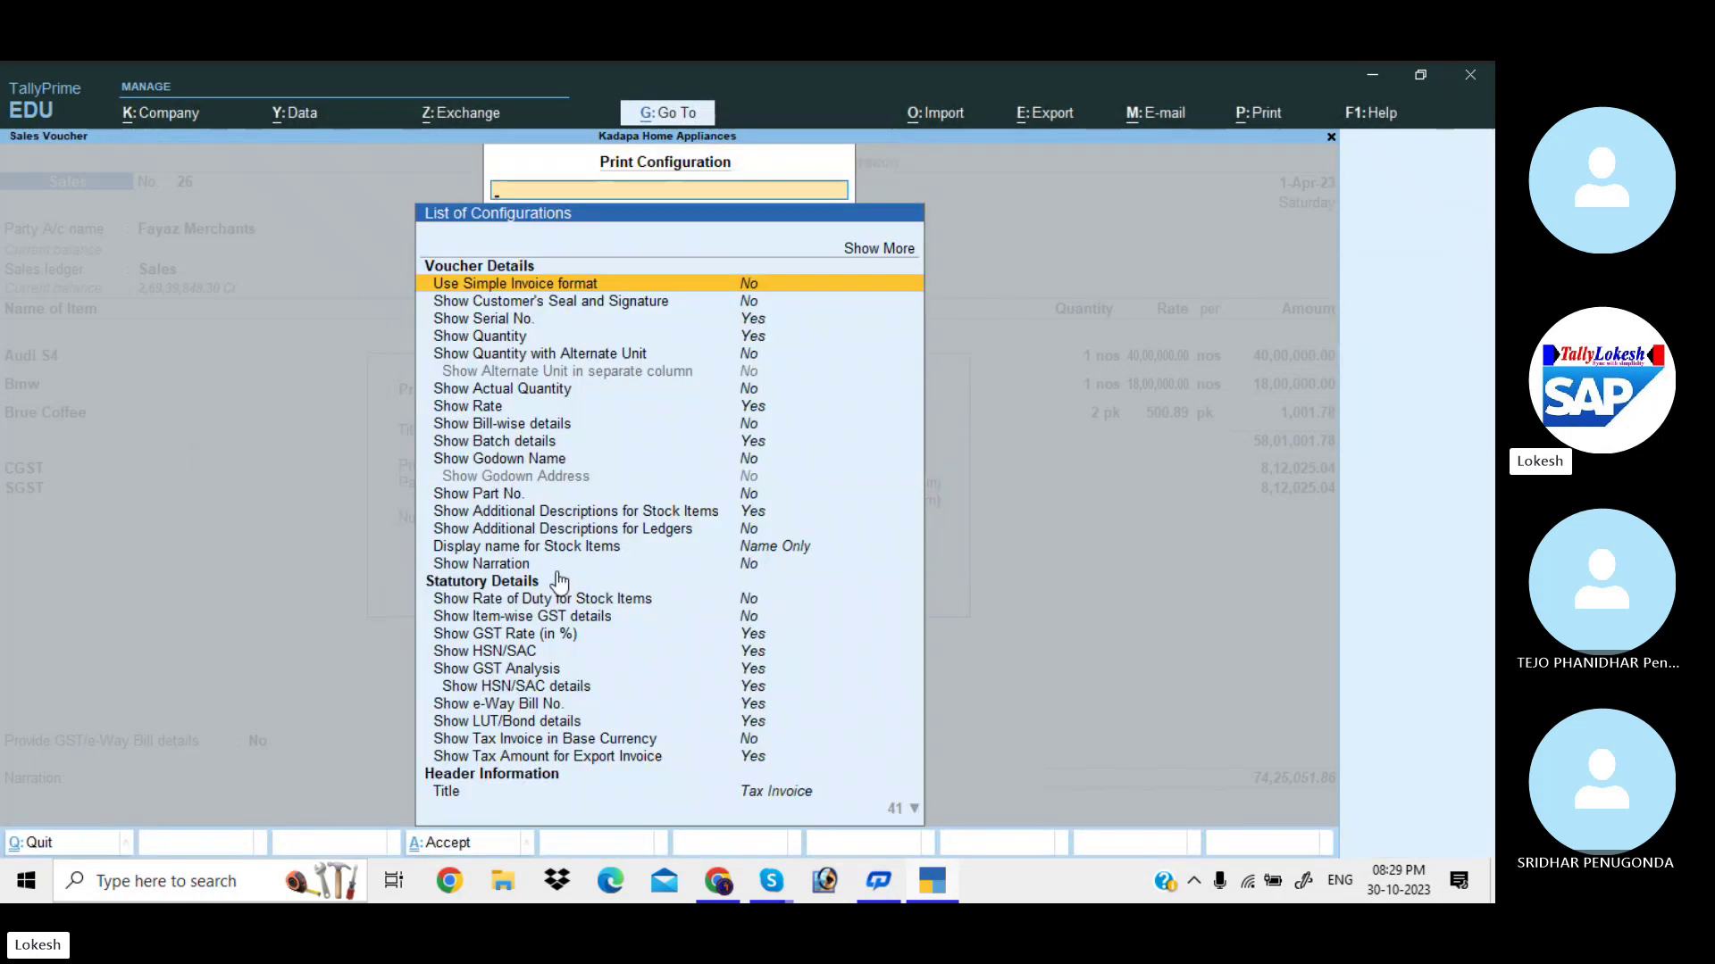
key(Down)
key(Down)
key(Down)
key(Down)
key(Down)
key(Down)
key(Down)
key(Down)
key(Down)
key(Down)
key(Down)
key(Down)
key(Down)
key(Down)
key(Down)
key(Down)
key(Down)
key(Down)
key(Down)
key(Down)
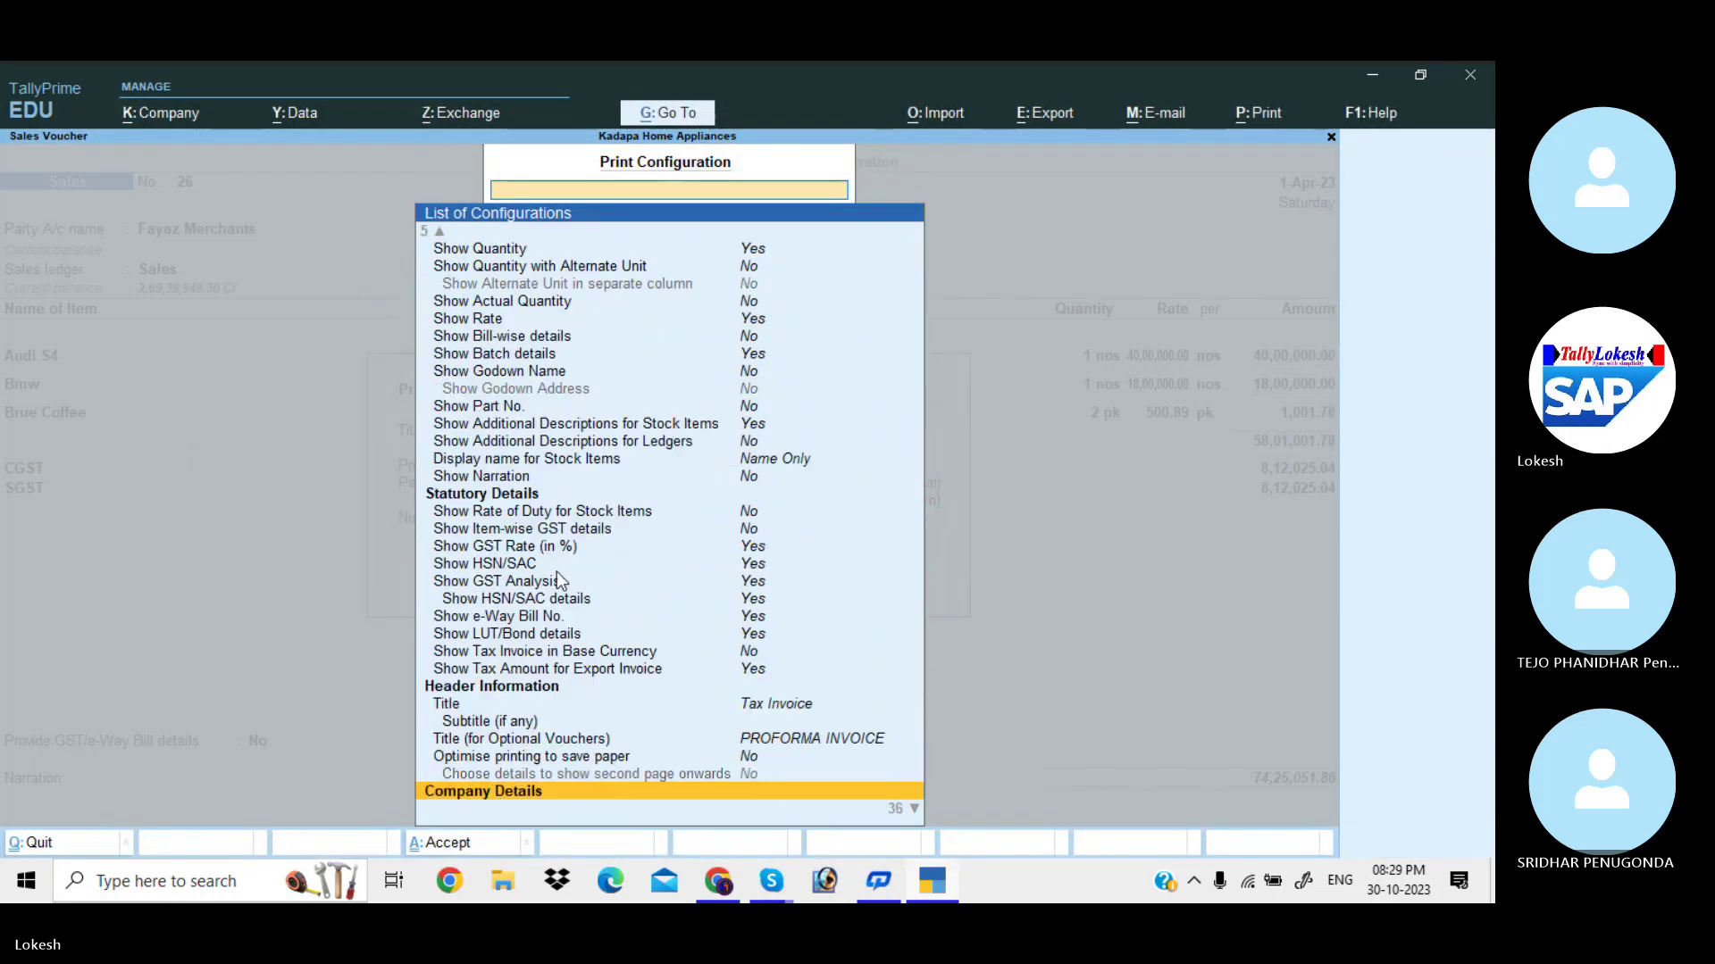
key(Down)
key(Down)
key(Down)
key(Down)
key(Down)
key(Down)
key(Down)
key(Down)
key(Down)
key(Down)
key(Down)
key(Down)
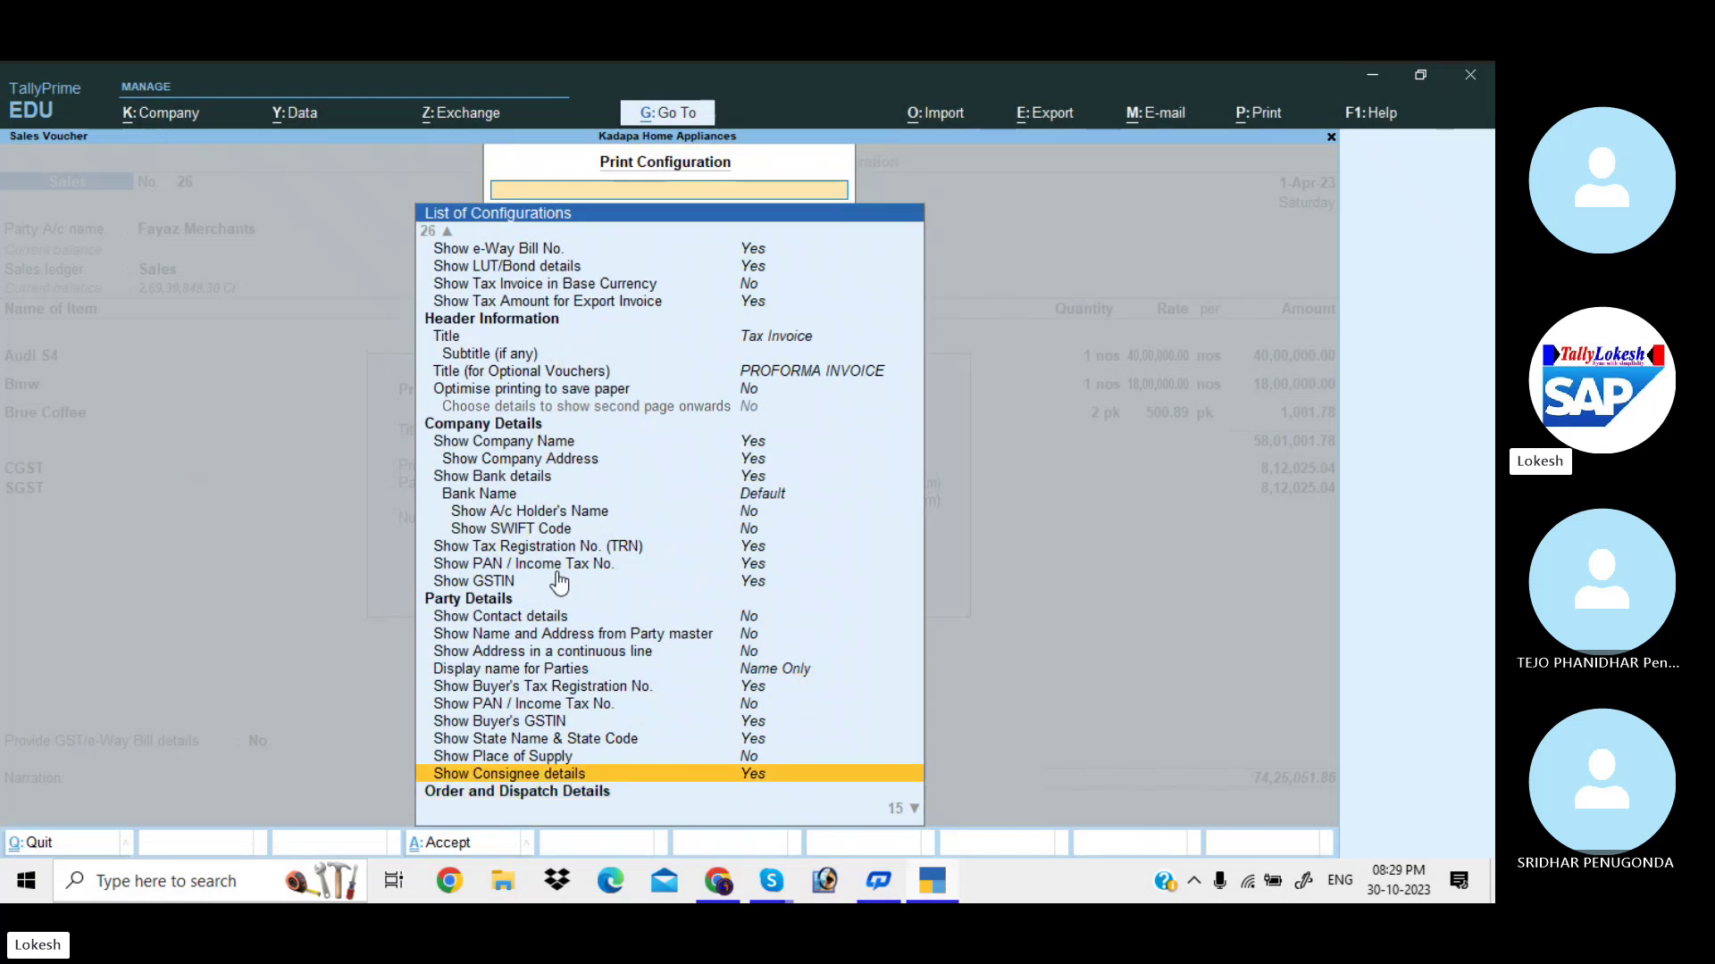
key(Down)
scroll(557, 580, down, 2)
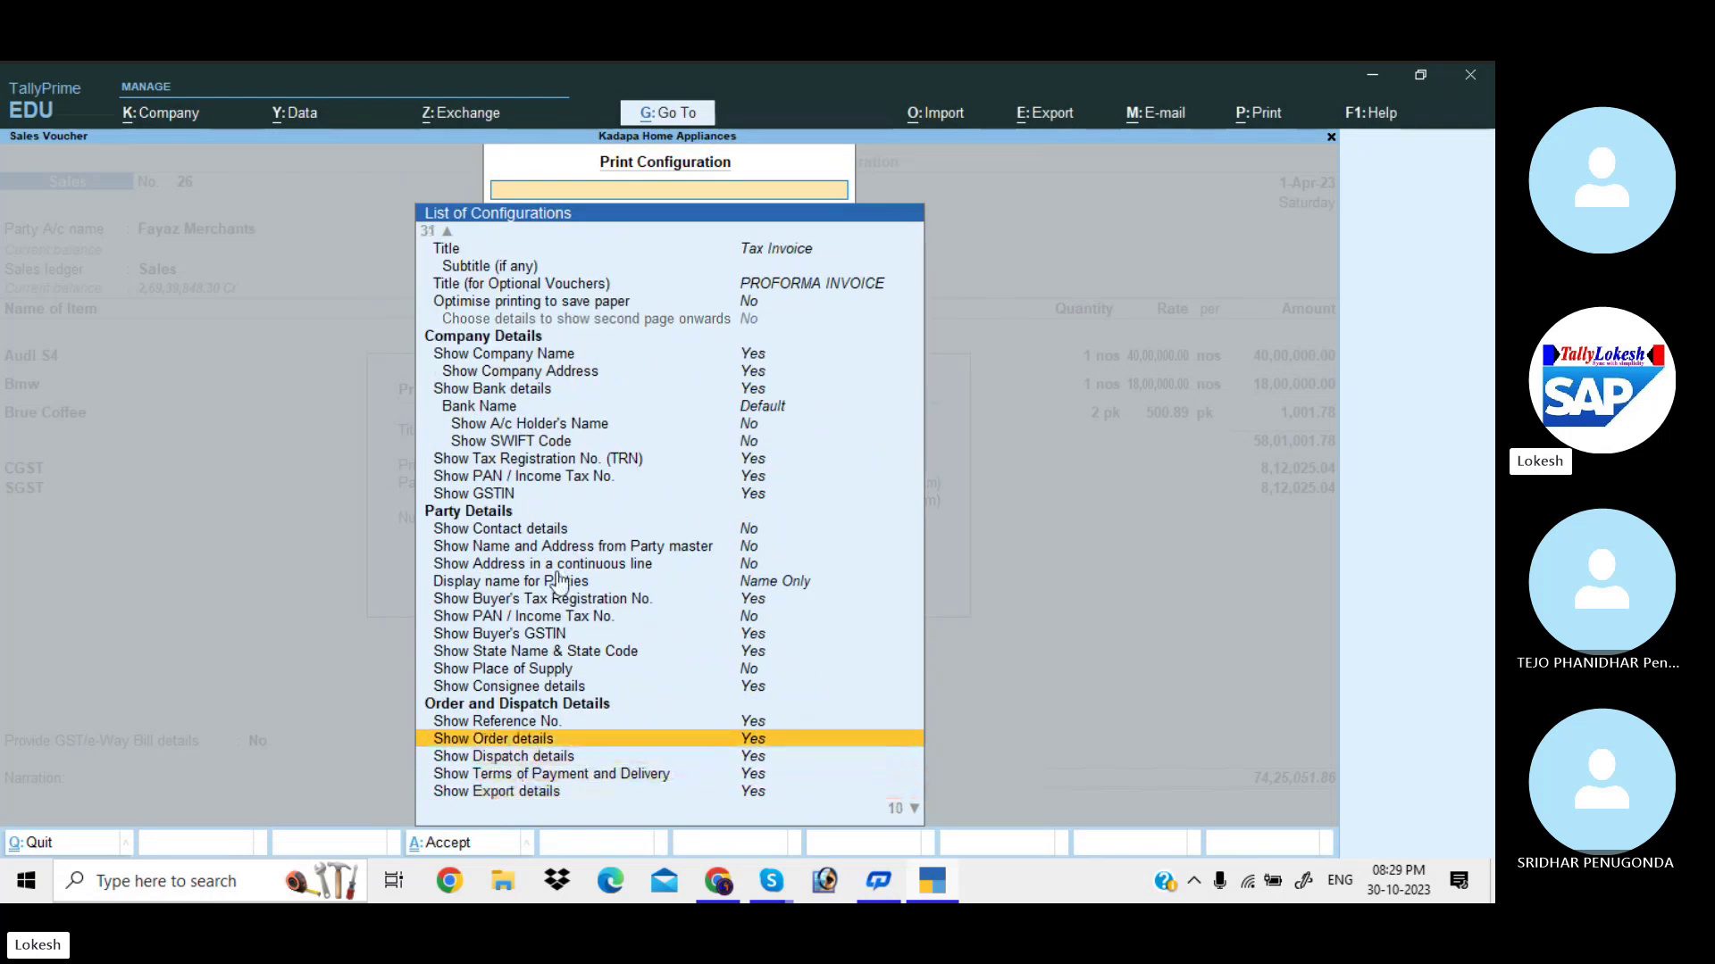
key(Up)
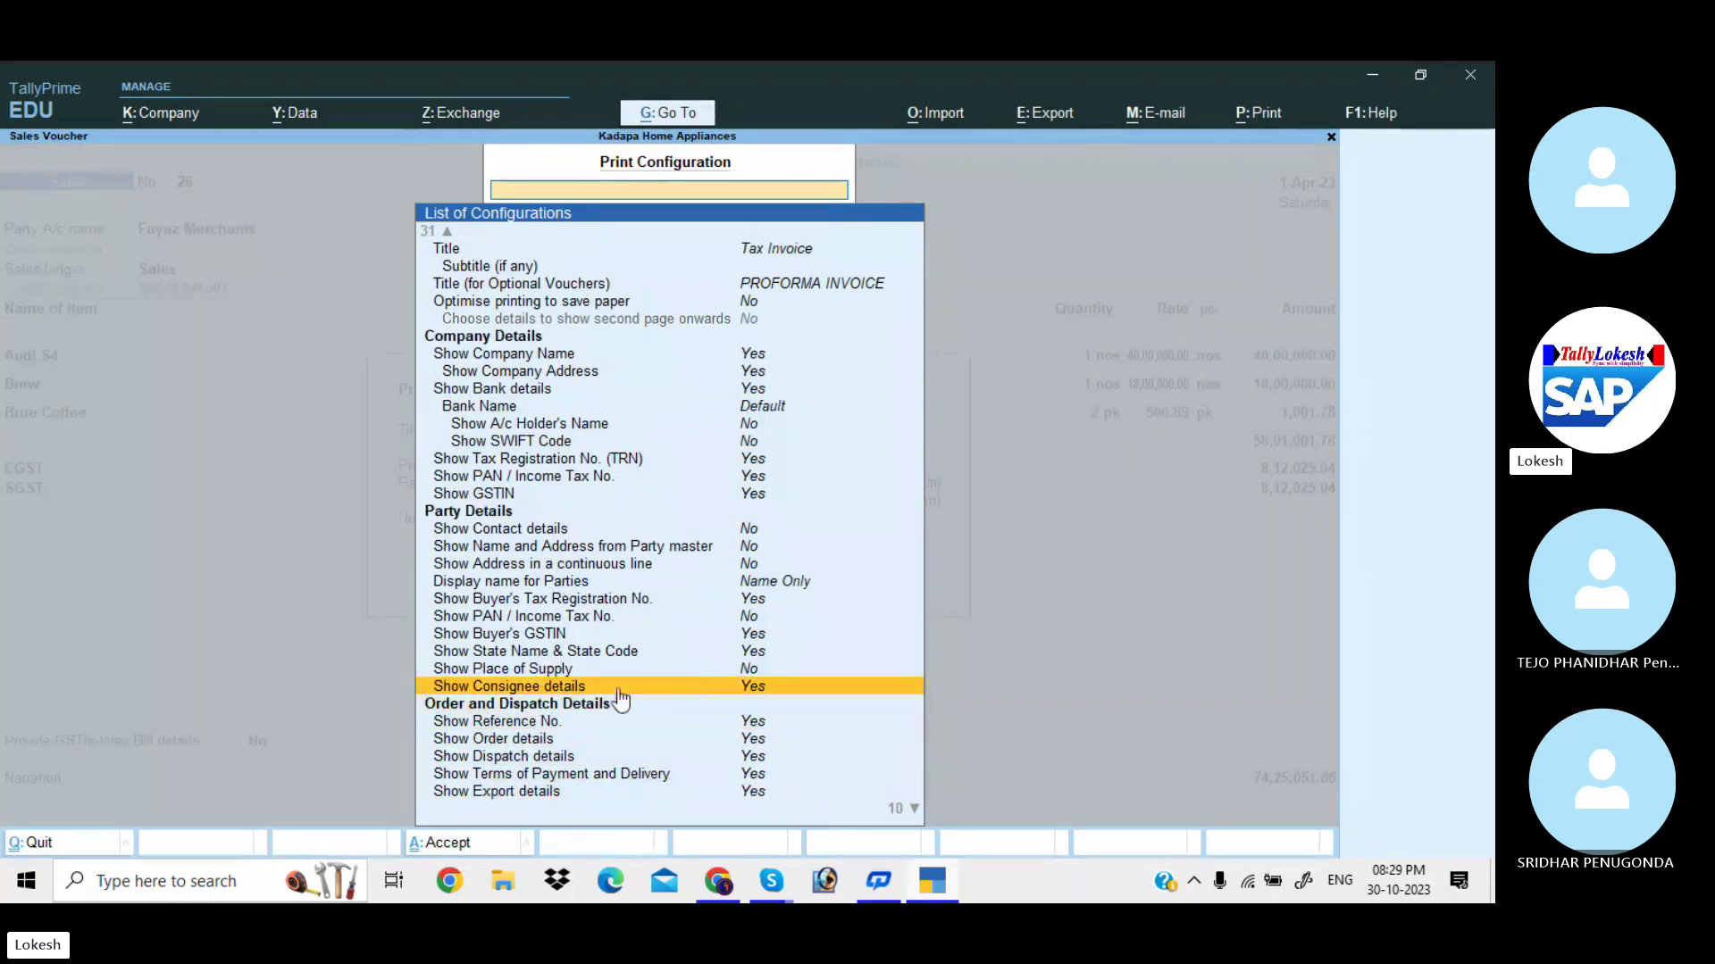
key(Return)
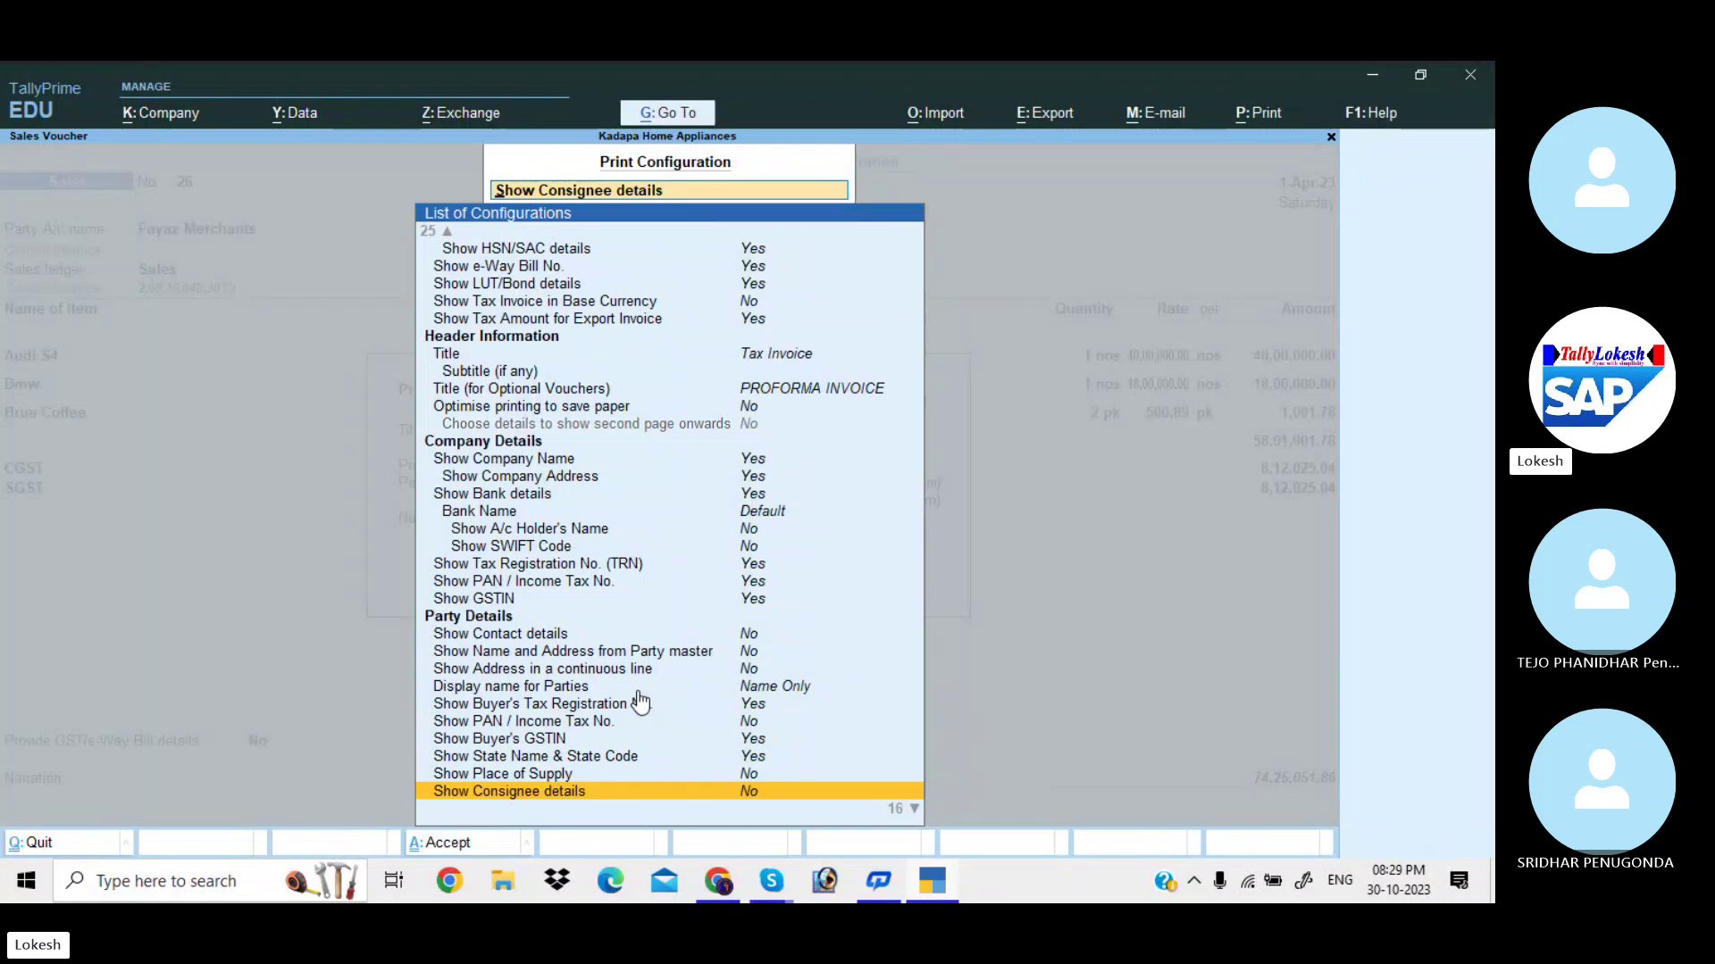
key(Escape)
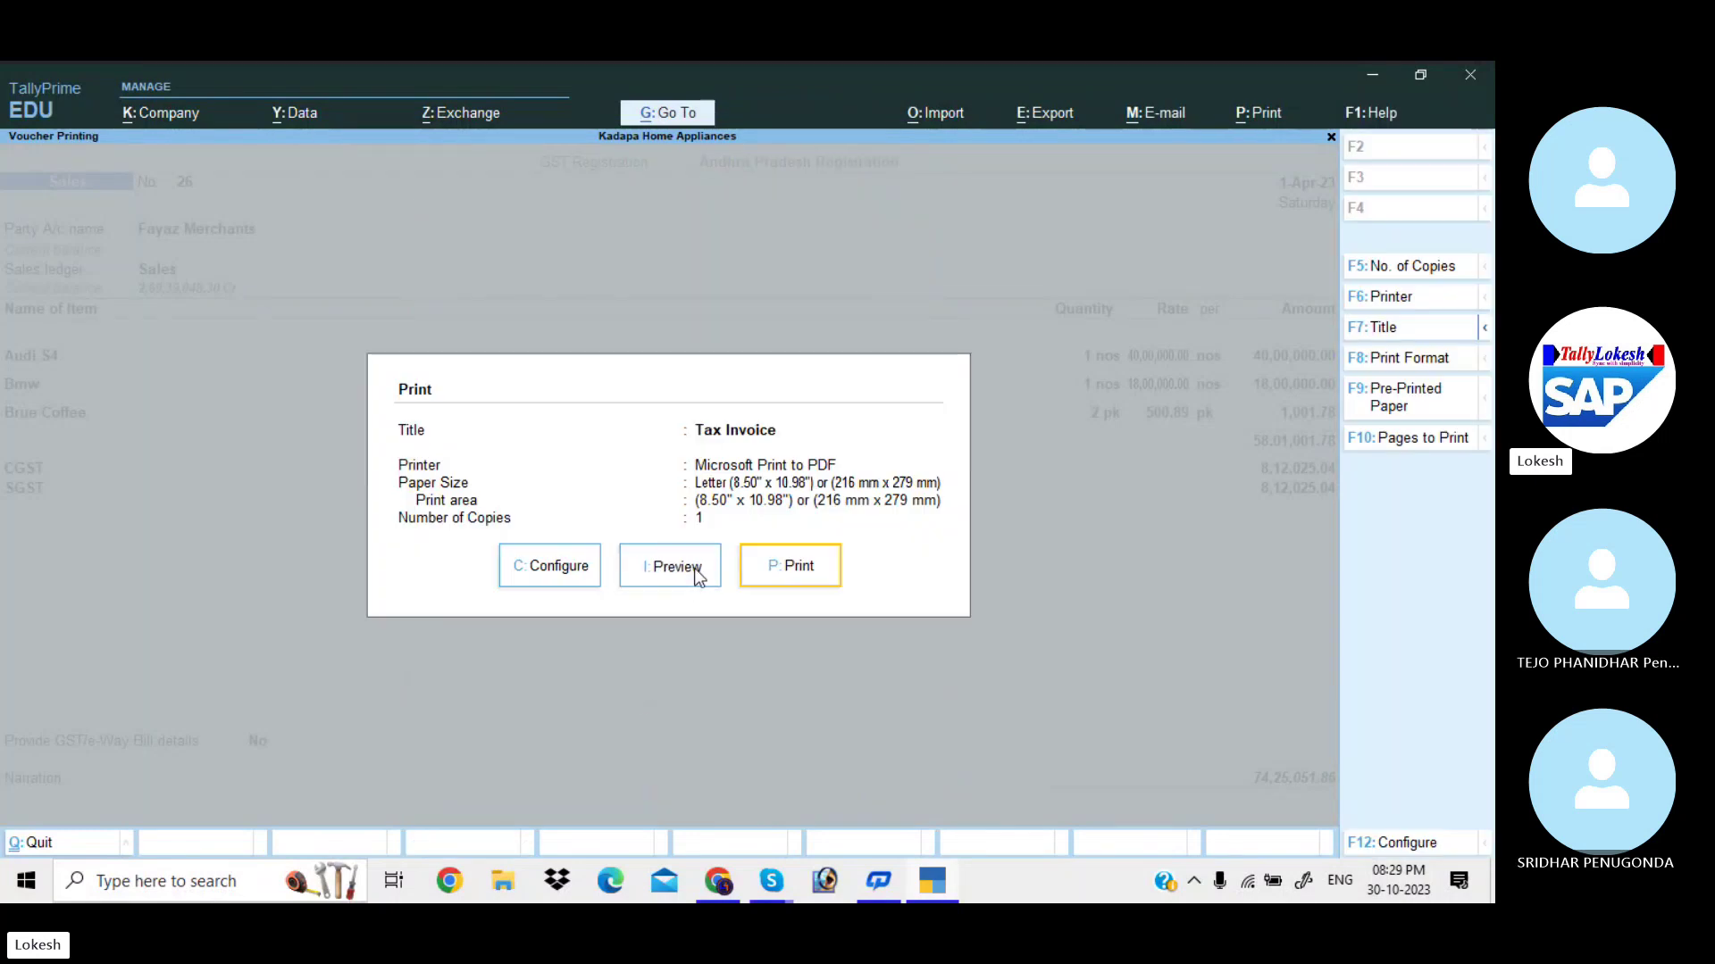
Preview the updated Tax Invoice enlarged, then return to the Print dialog.
click(694, 570)
key(z)
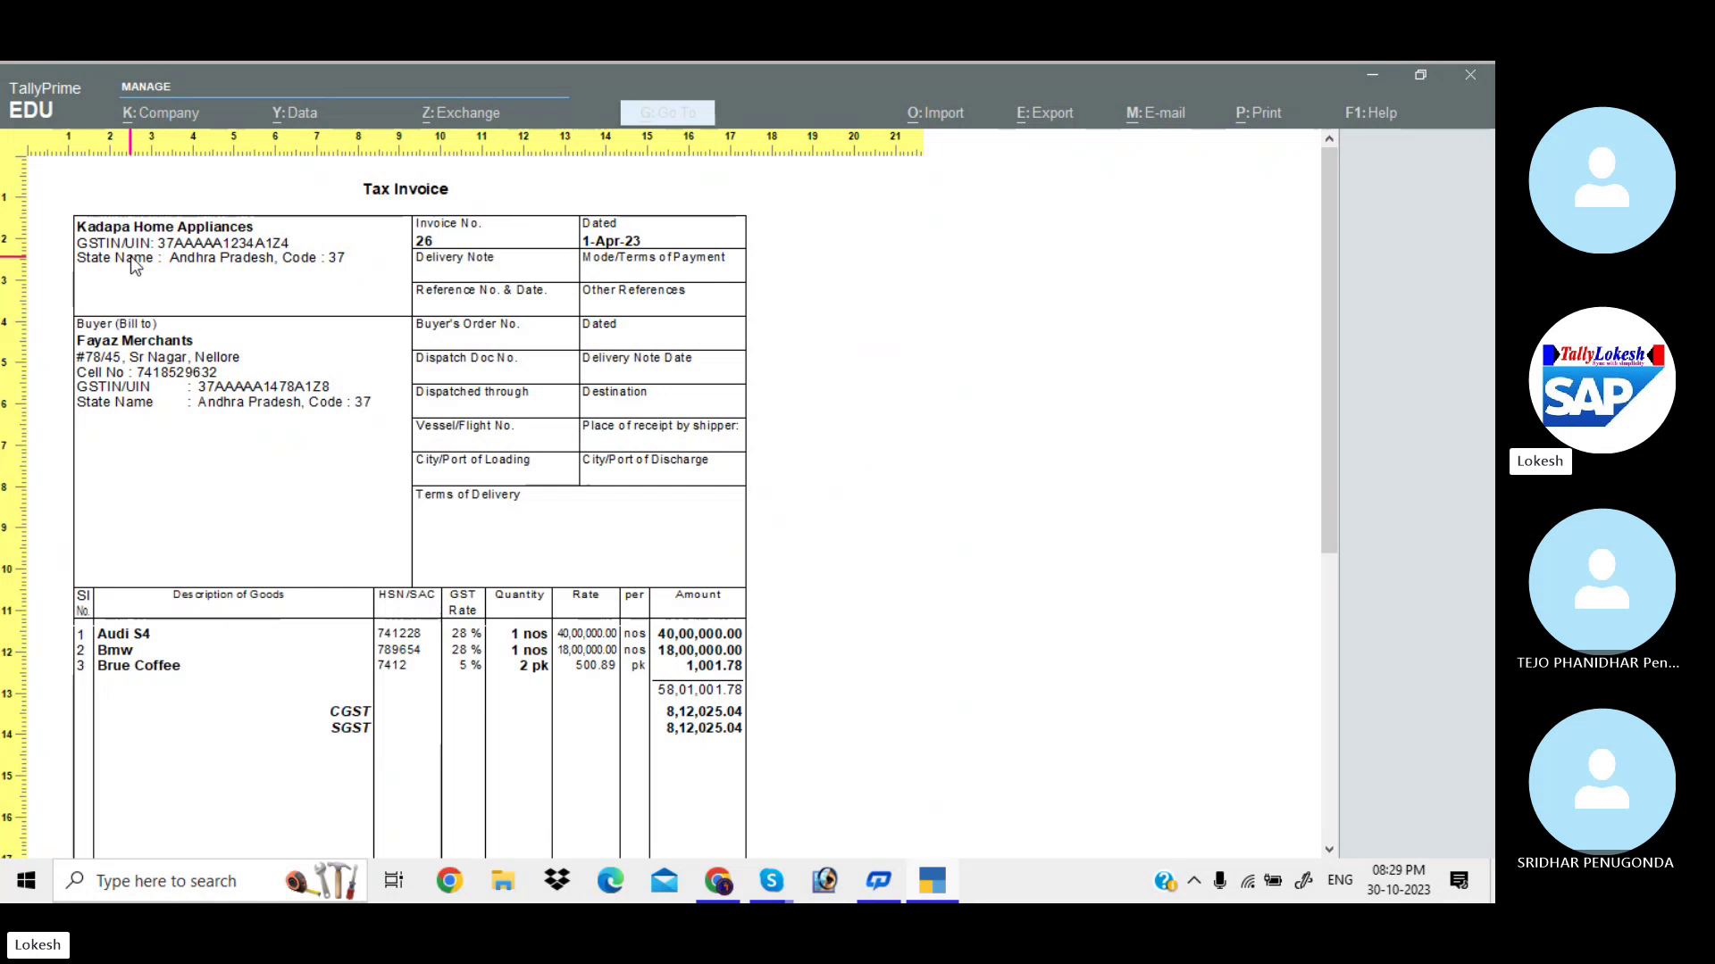
key(Escape)
key(Escape)
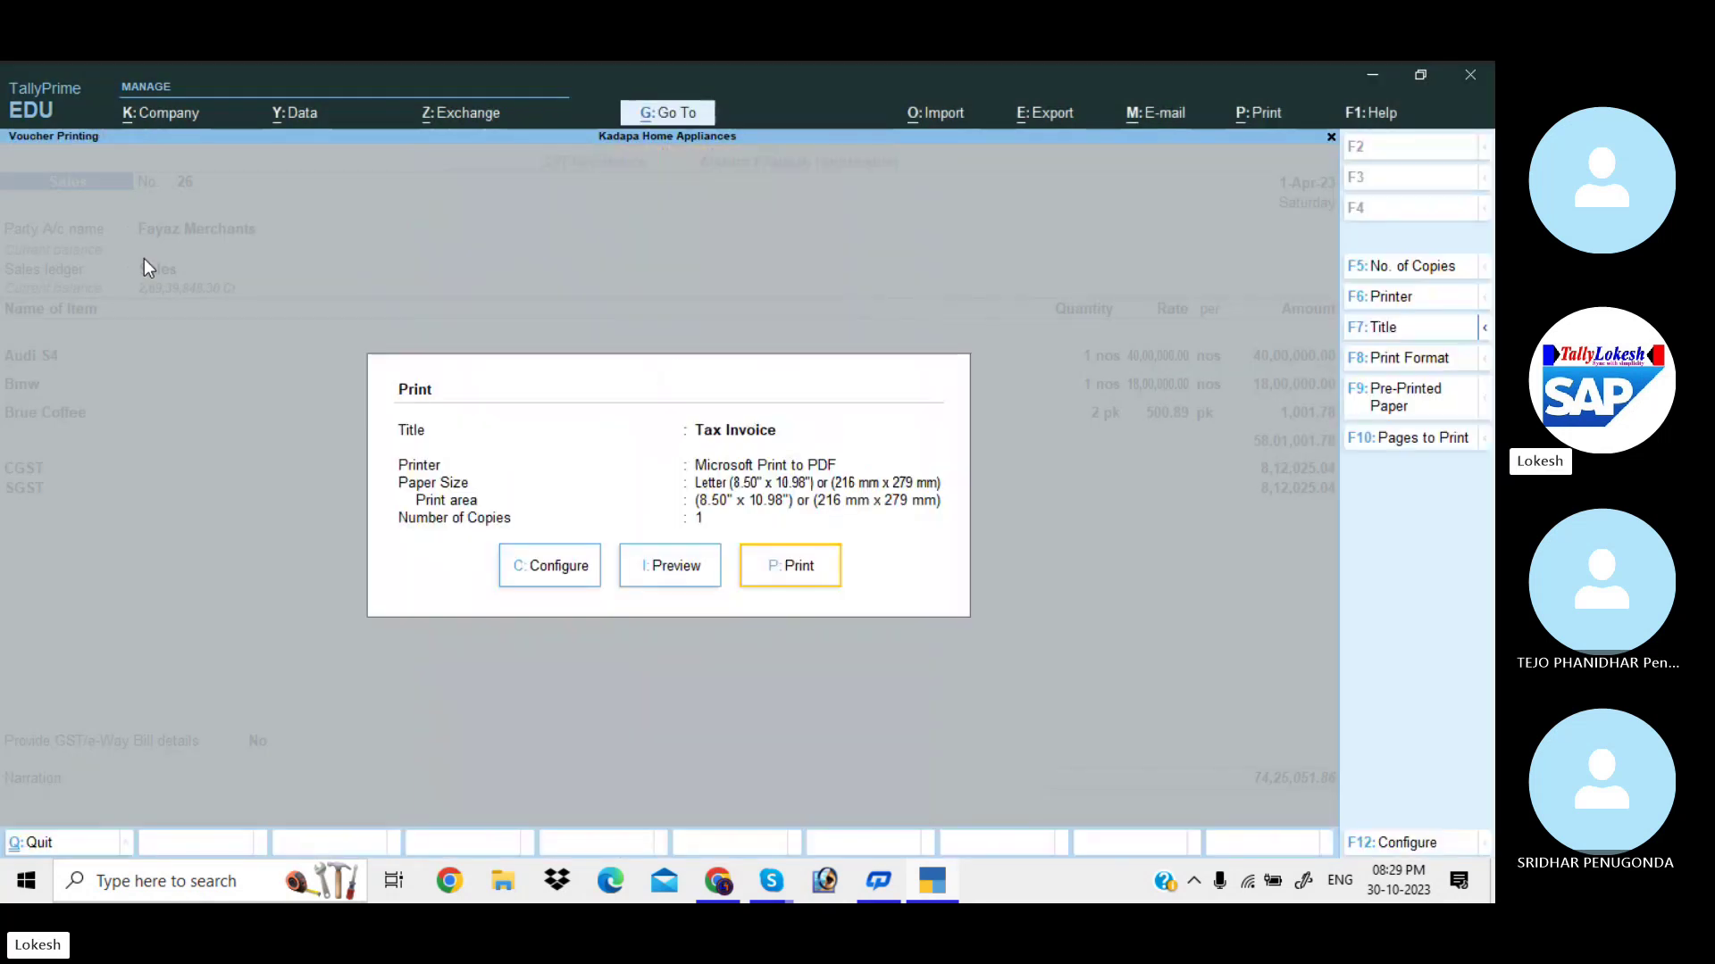
Save voucher 26 without e-Way Bill details and reopen it for alteration.
key(Escape)
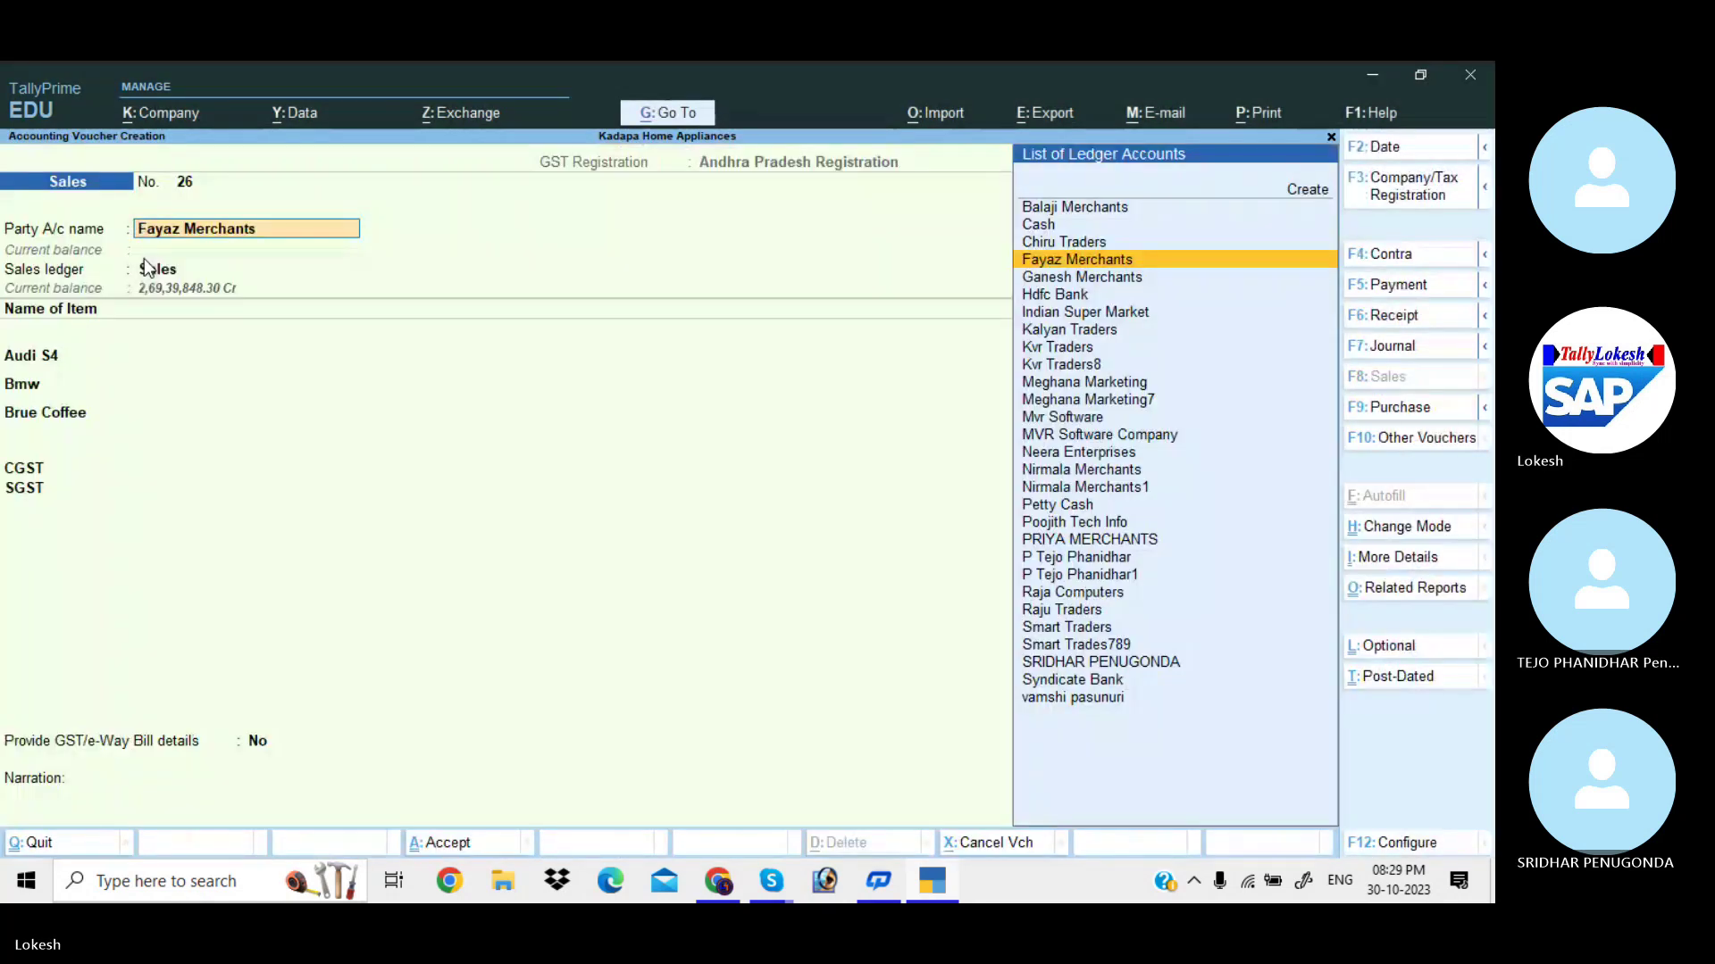
key(ctrl+a)
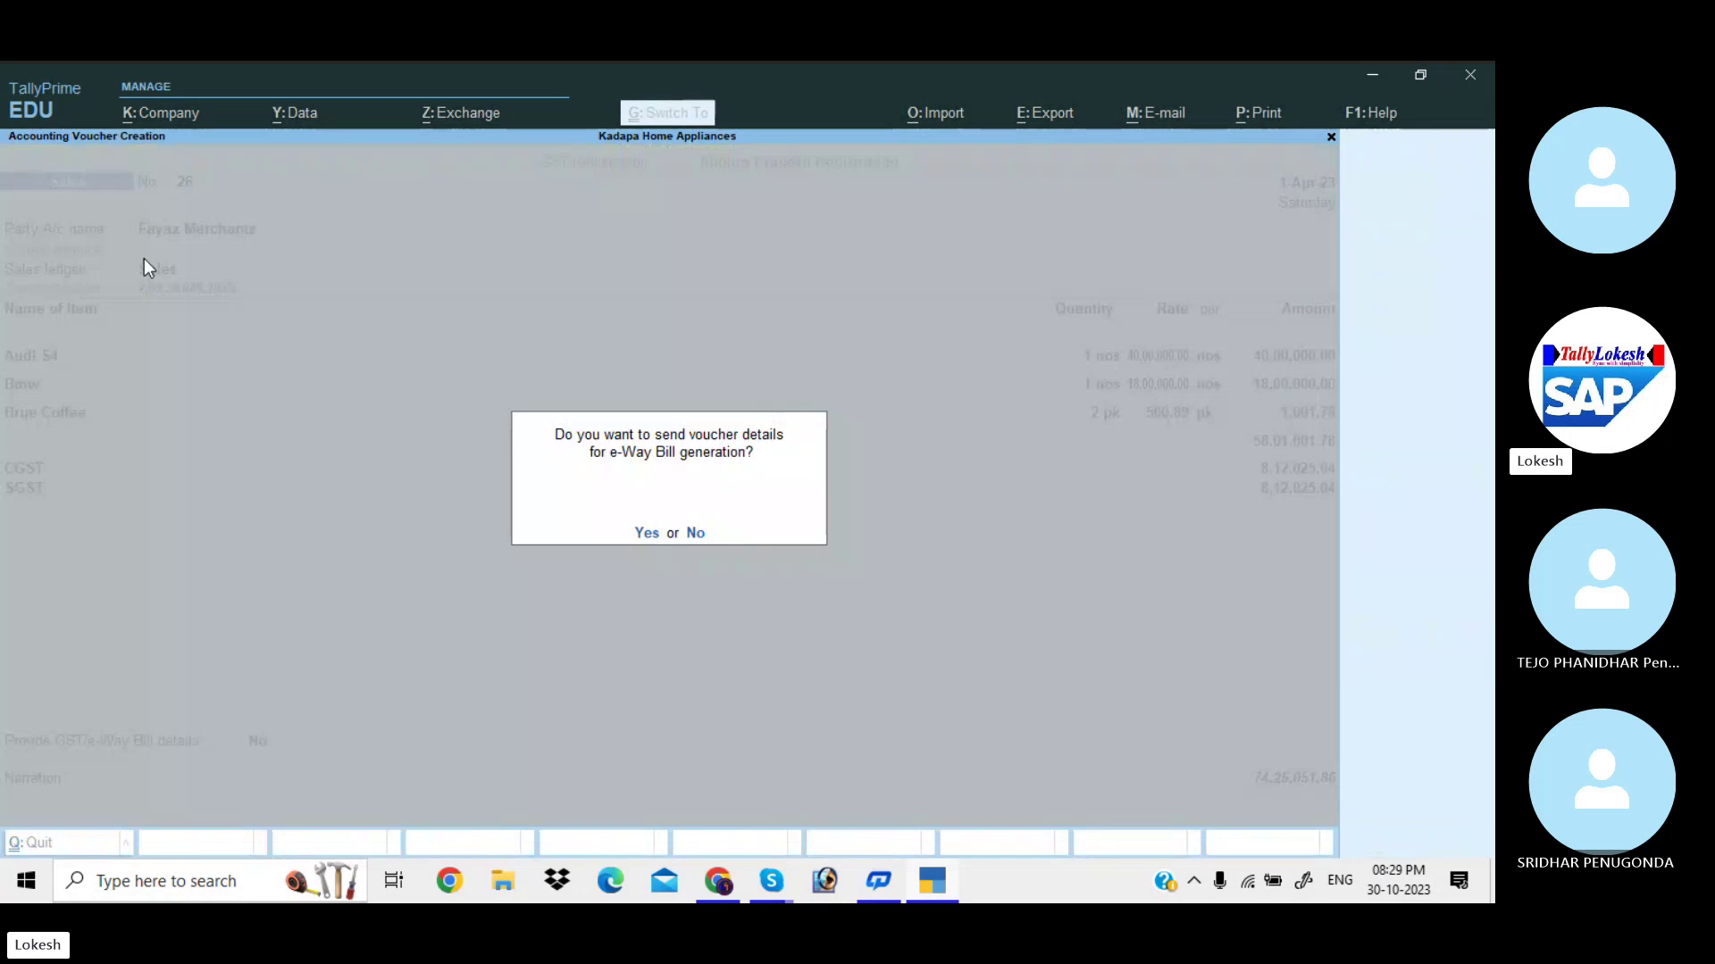
key(n)
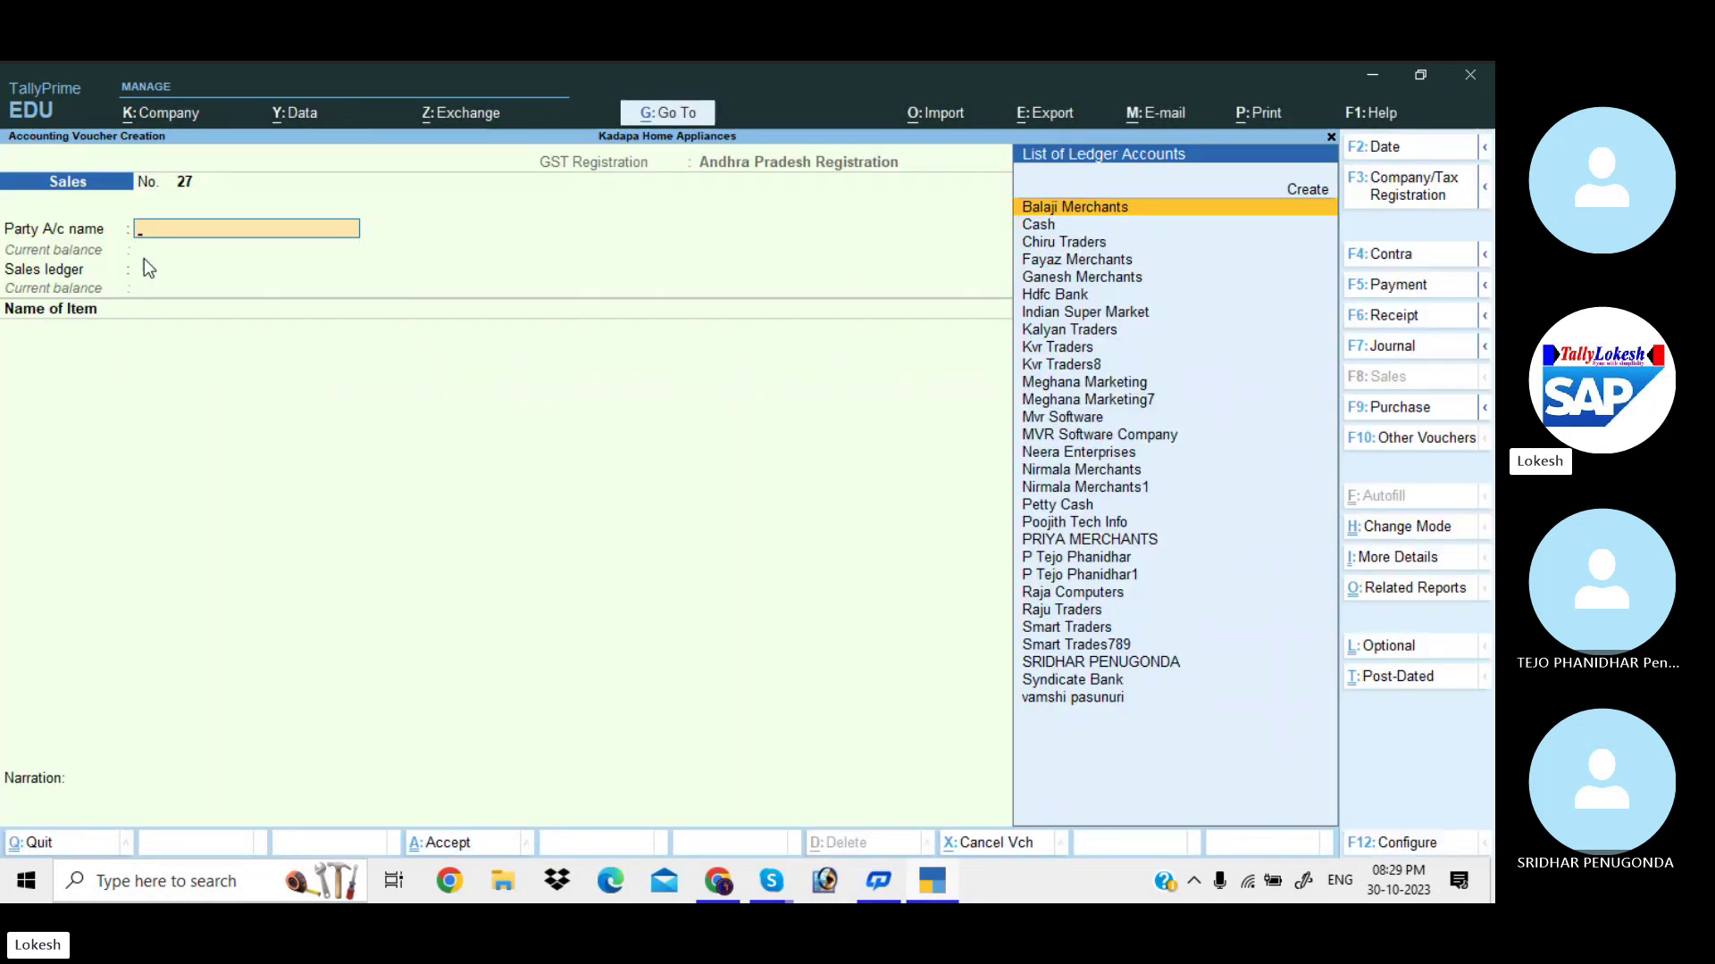
key(Page_Up)
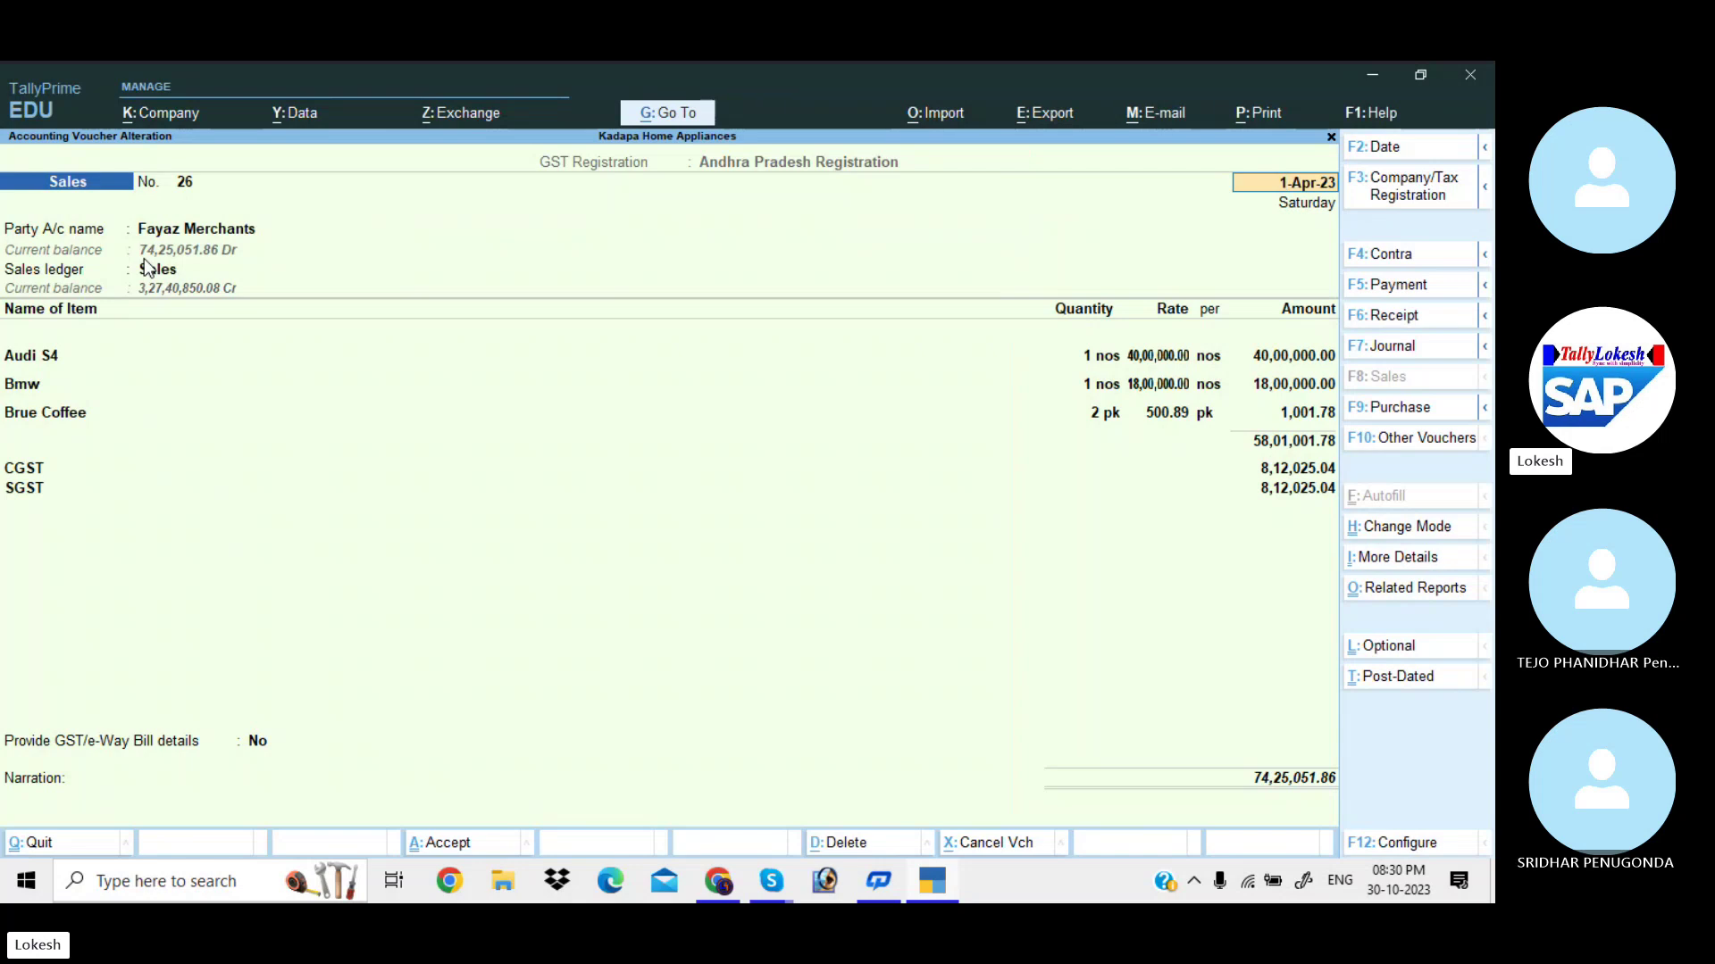
Browse D:\My Logos, viewing the desktop and desktop2222 images, then return to TallyPrime.
click(500, 884)
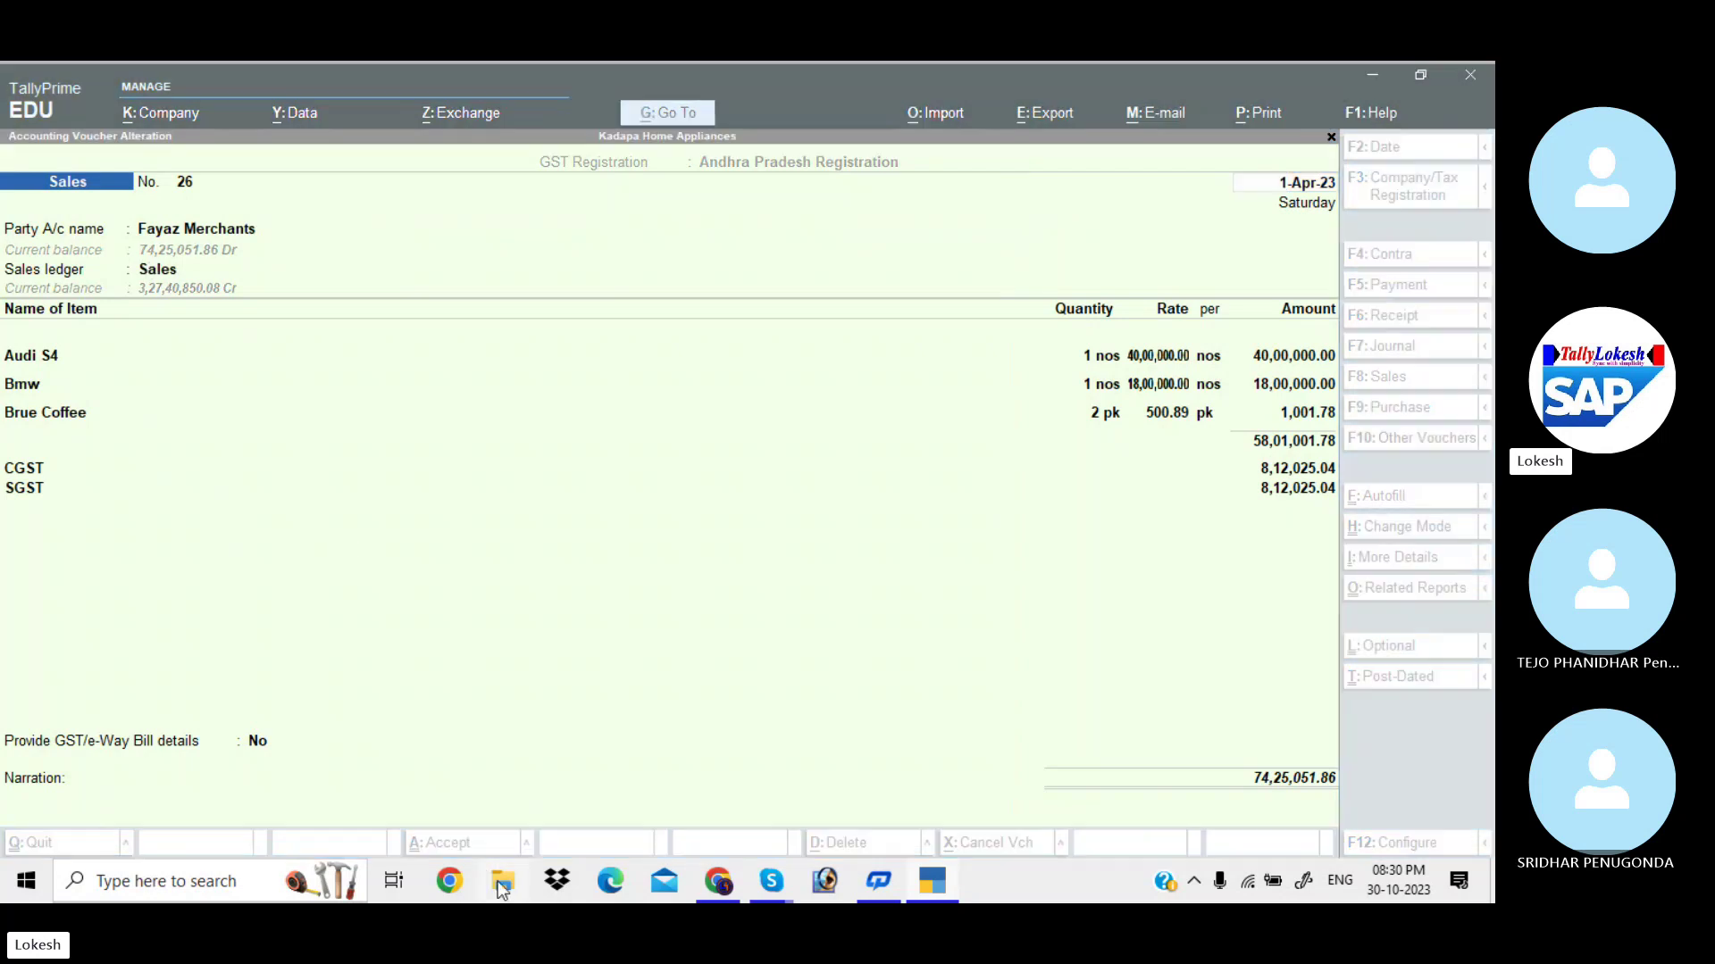
click(159, 713)
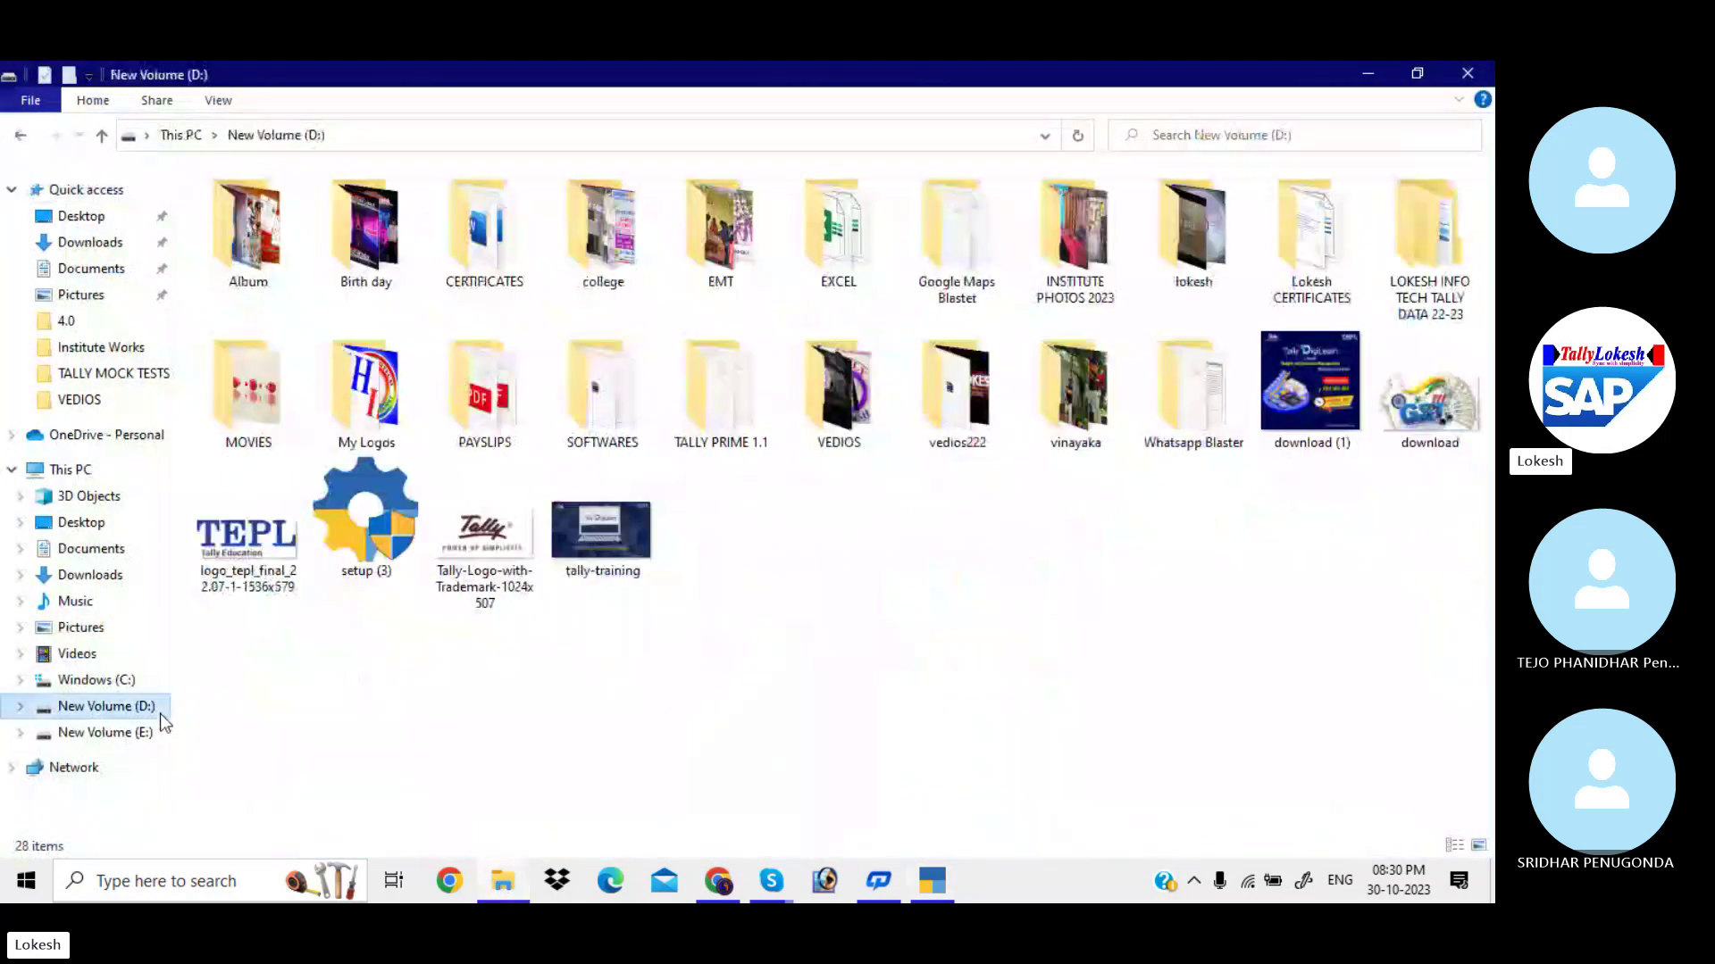
double_click(373, 379)
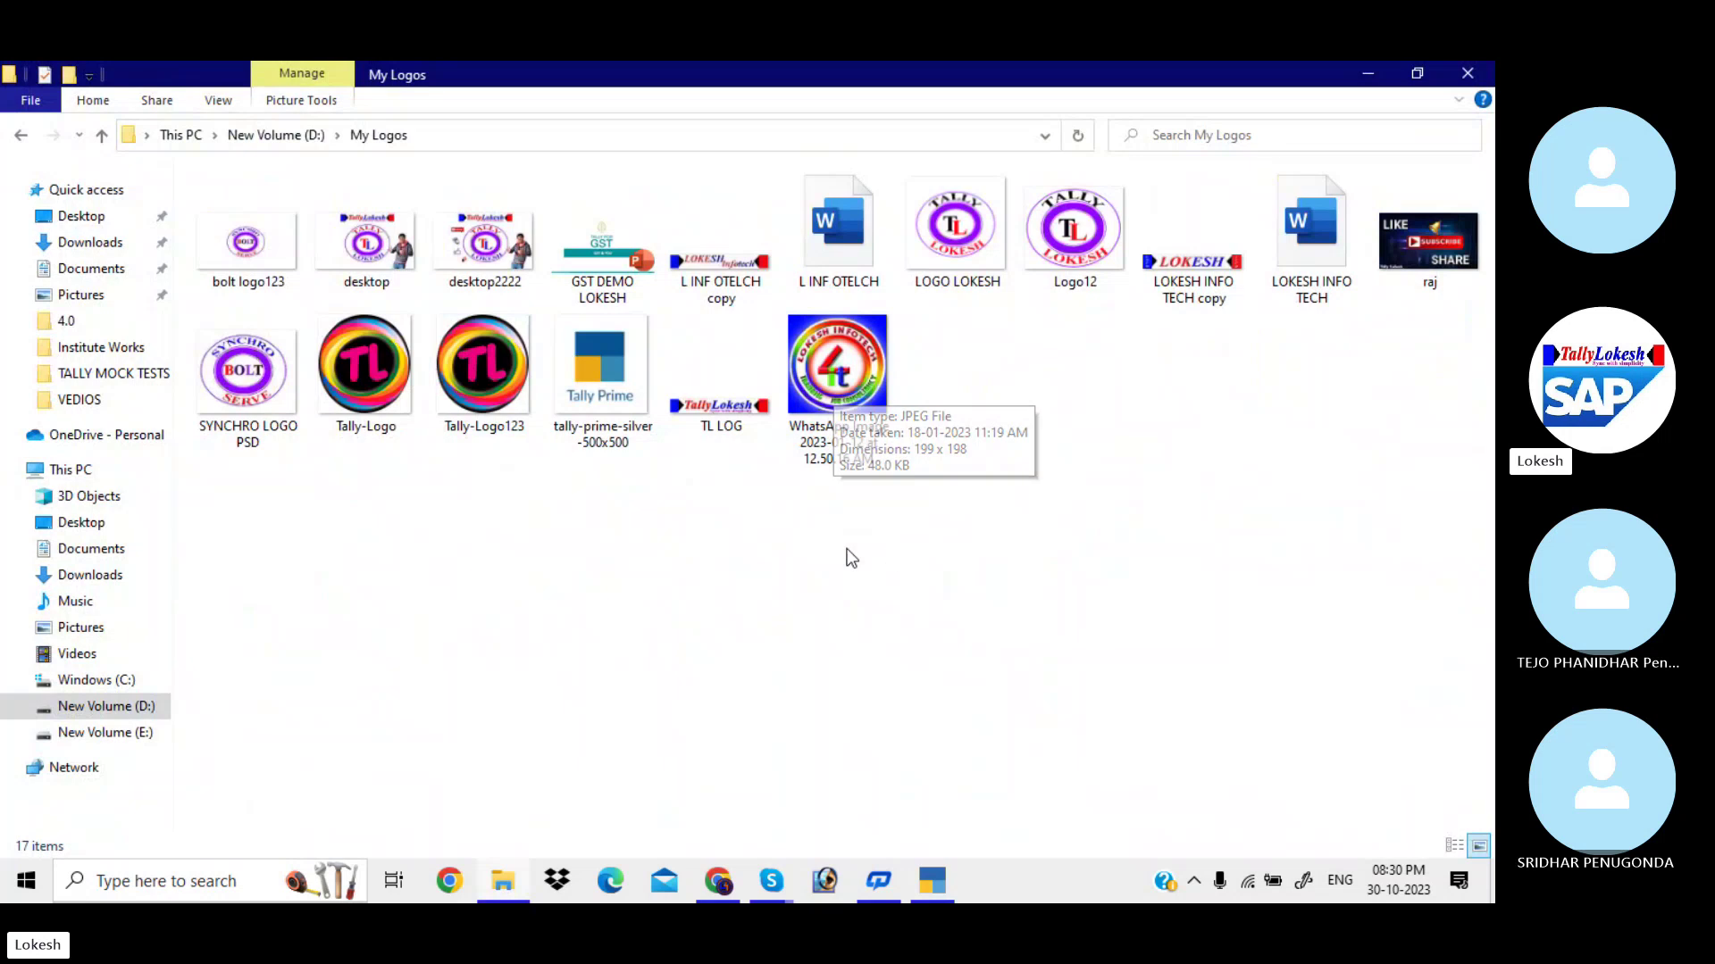
click(385, 262)
click(508, 267)
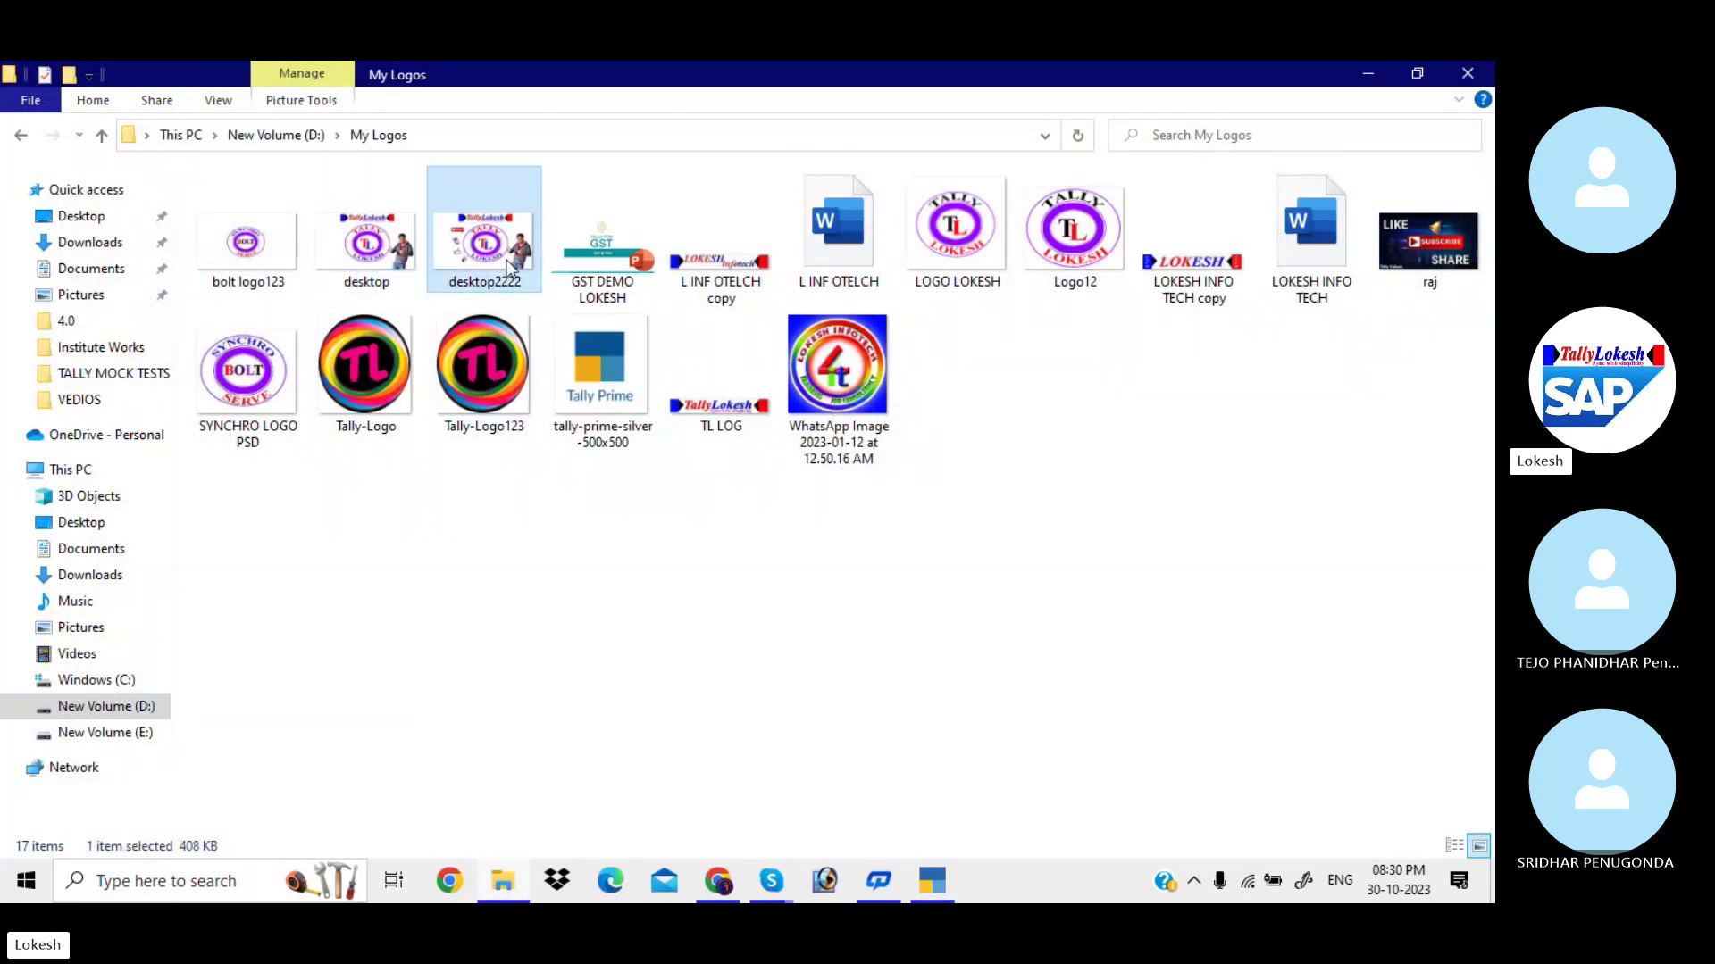
key(alt+Tab)
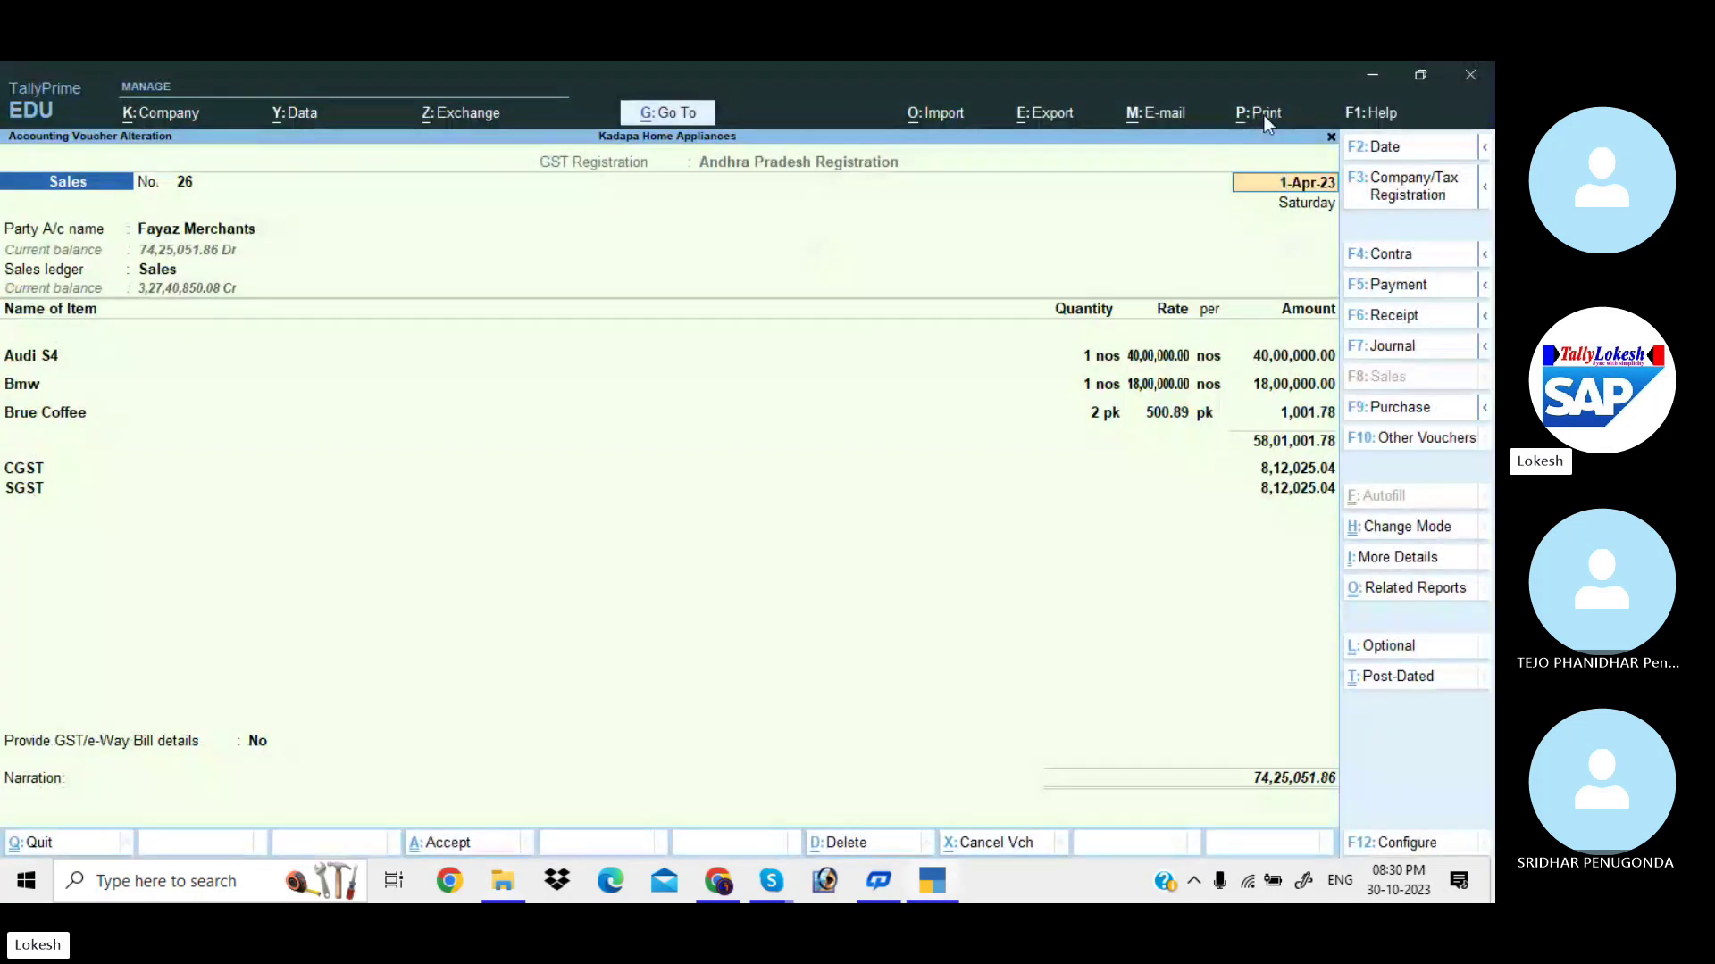
In print Configuration, set Include company logo to Yes.
click(1263, 115)
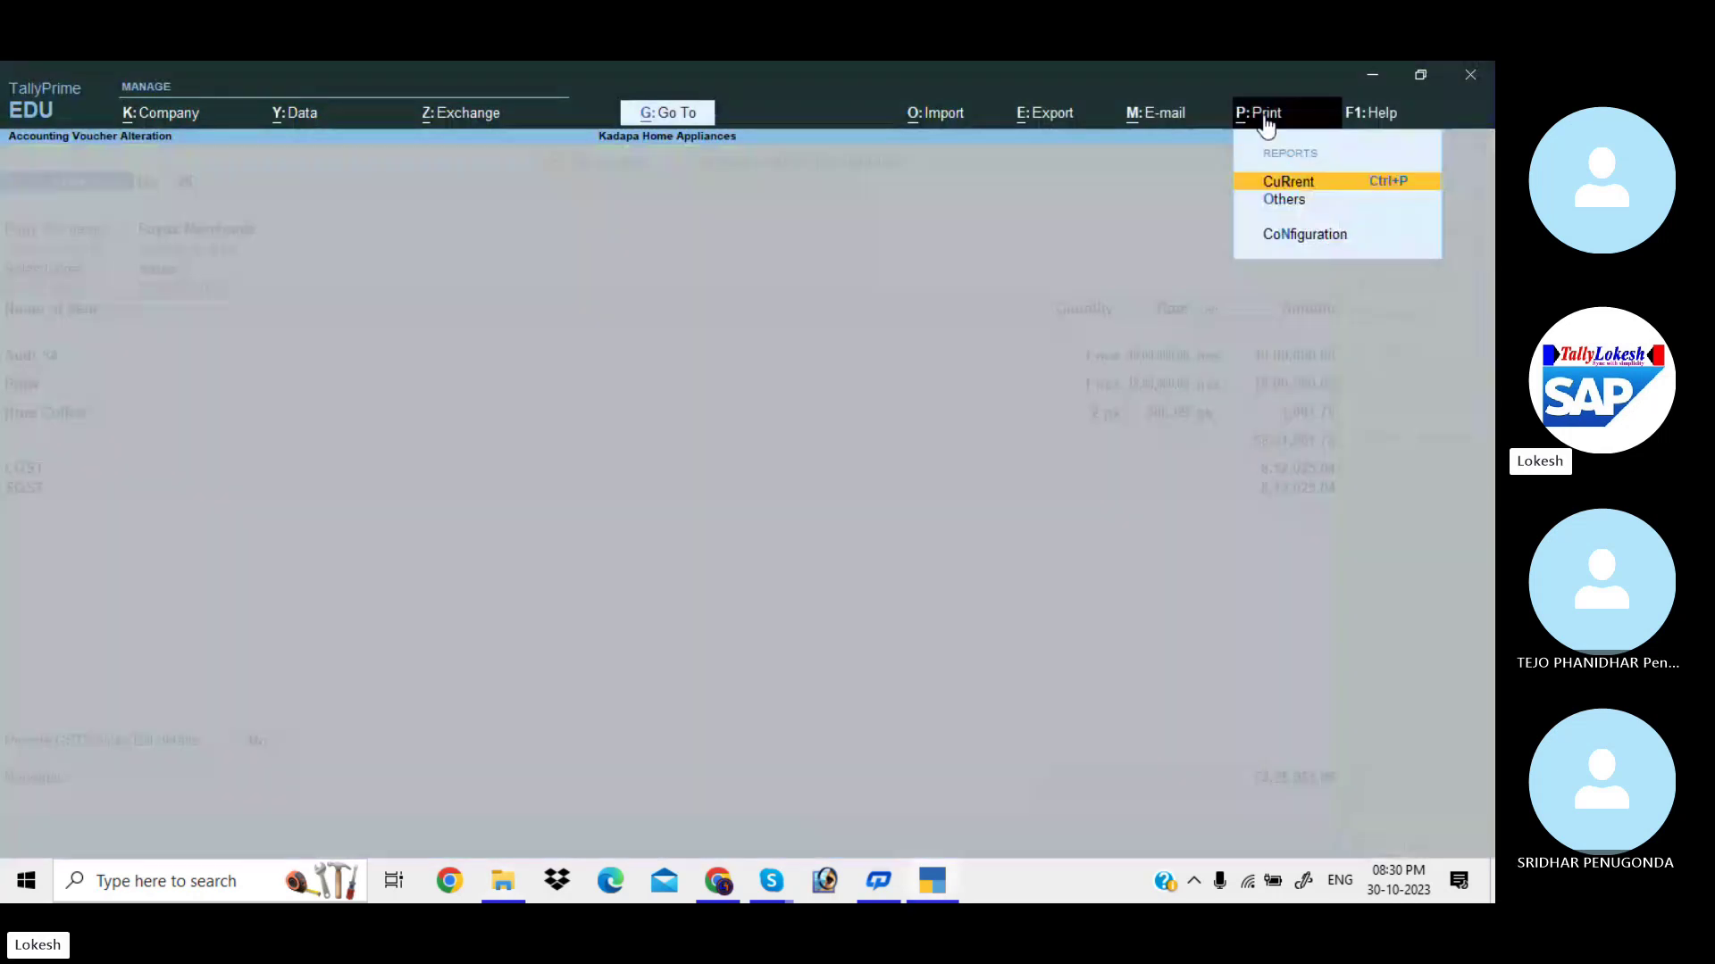
click(1318, 238)
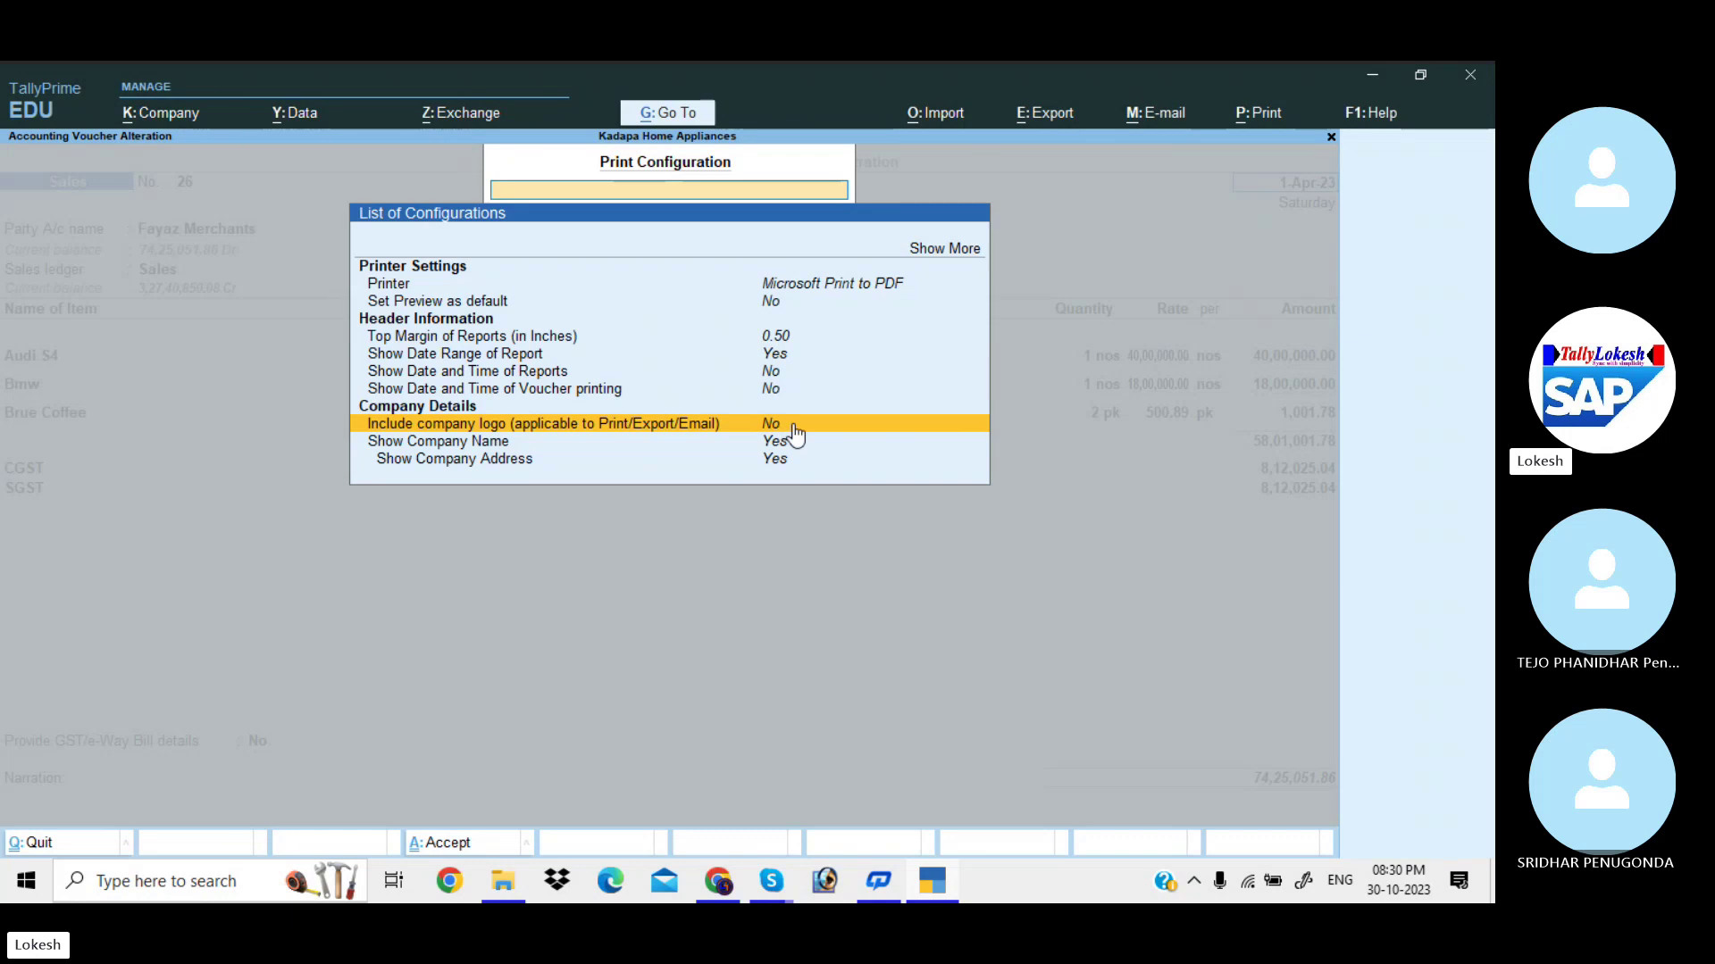
click(782, 426)
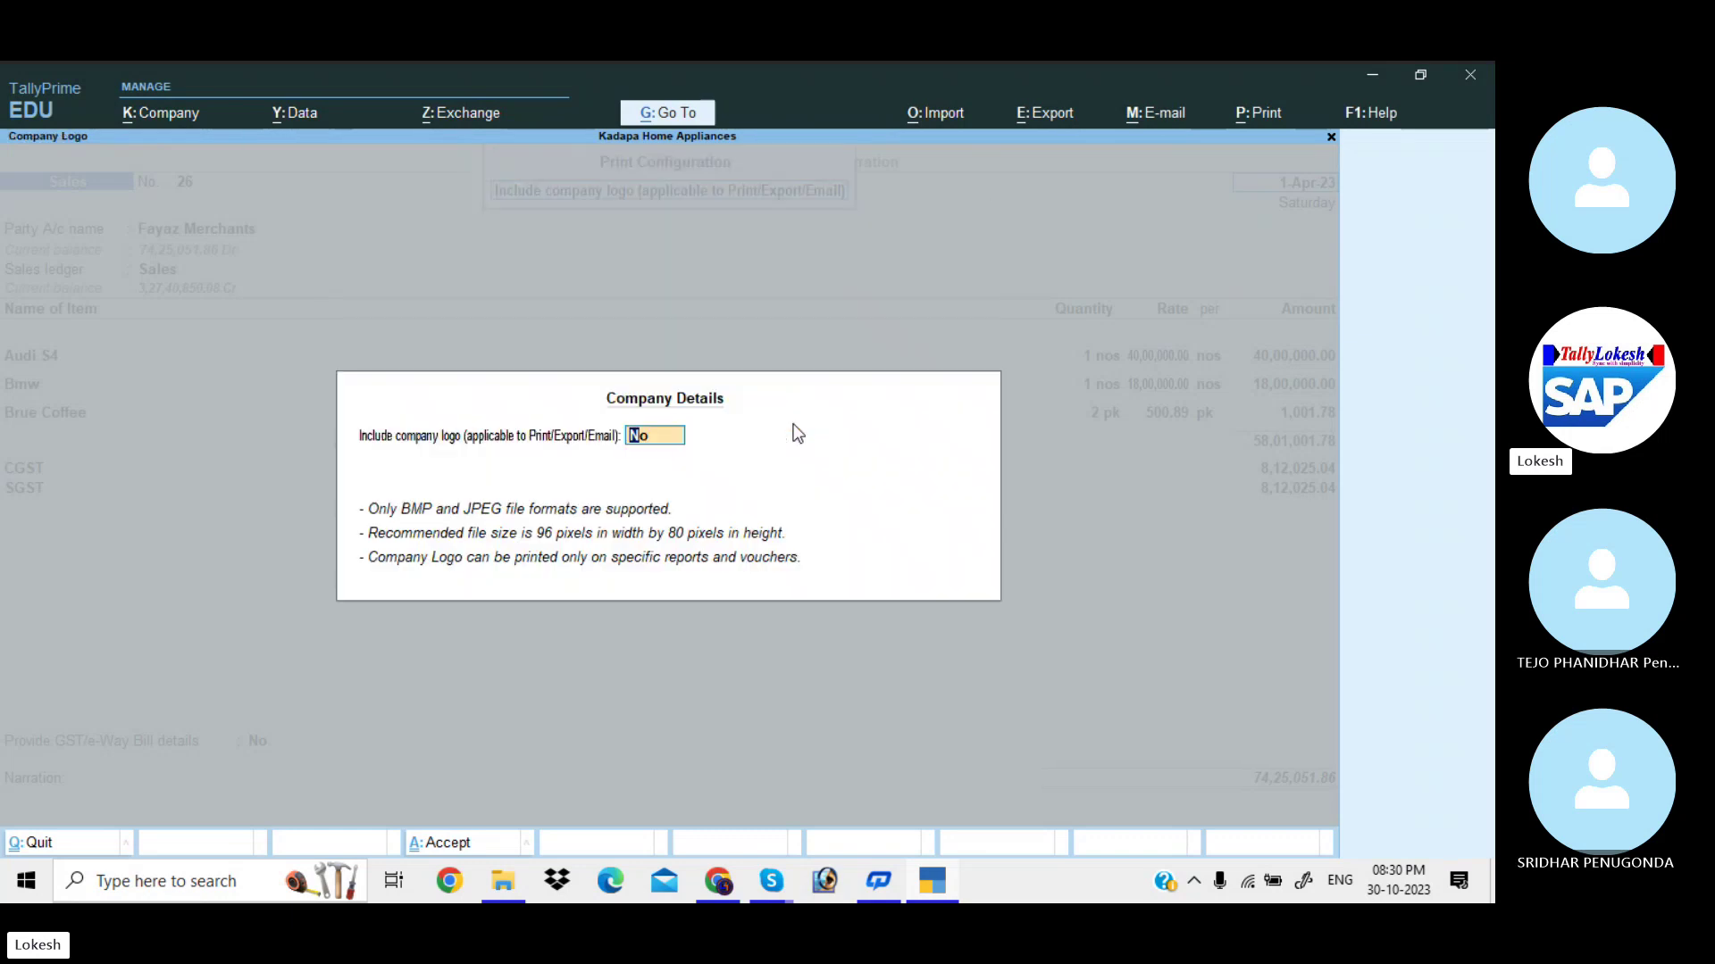
text(y)
key(Return)
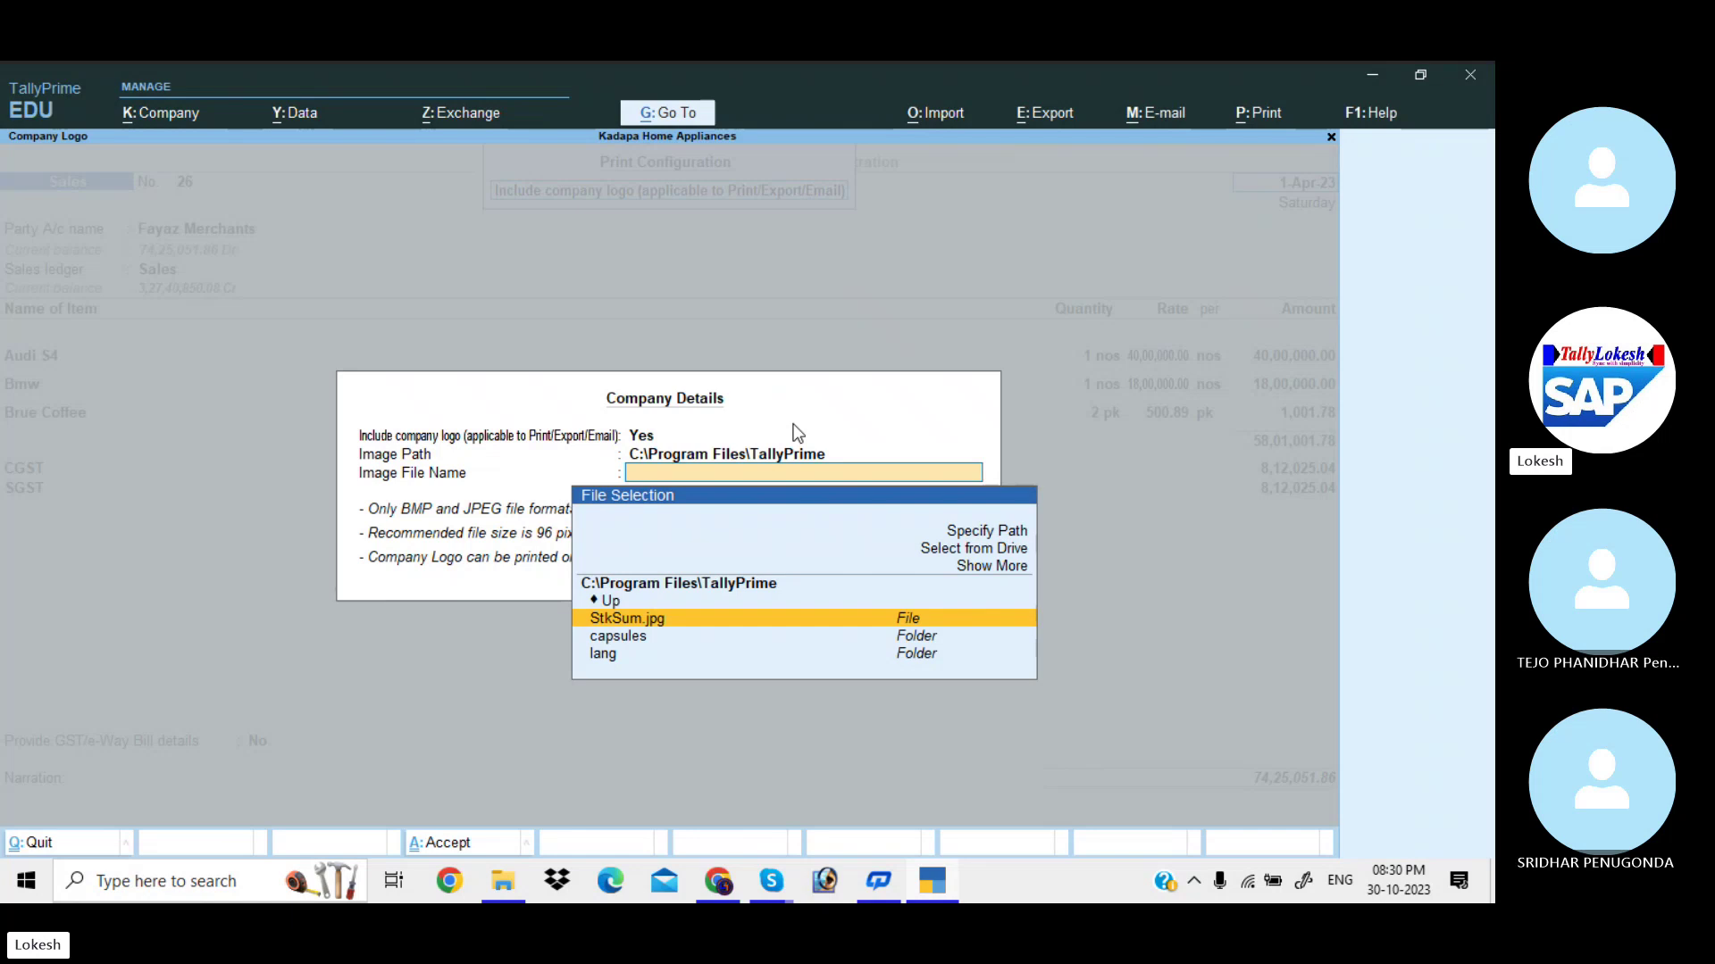
Choose D:\My Logos\desktop.jpg from drive as the logo and return to printing.
key(Up)
key(Up)
key(Up)
key(Up)
key(Return)
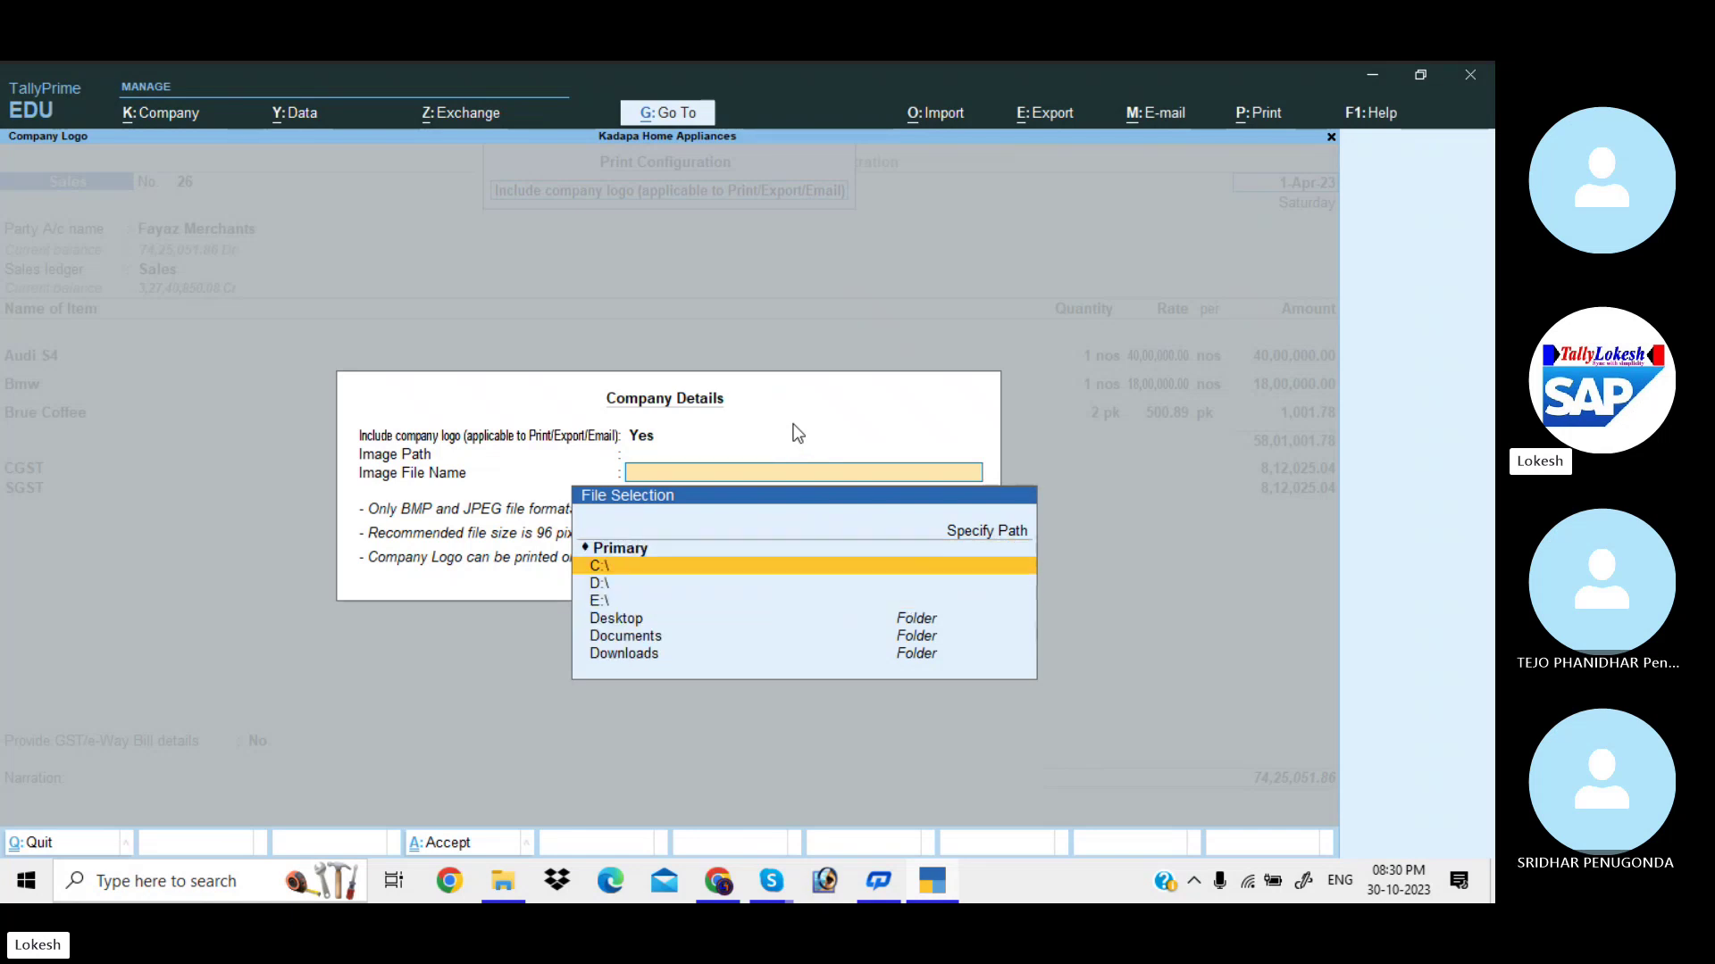
key(Down)
key(Return)
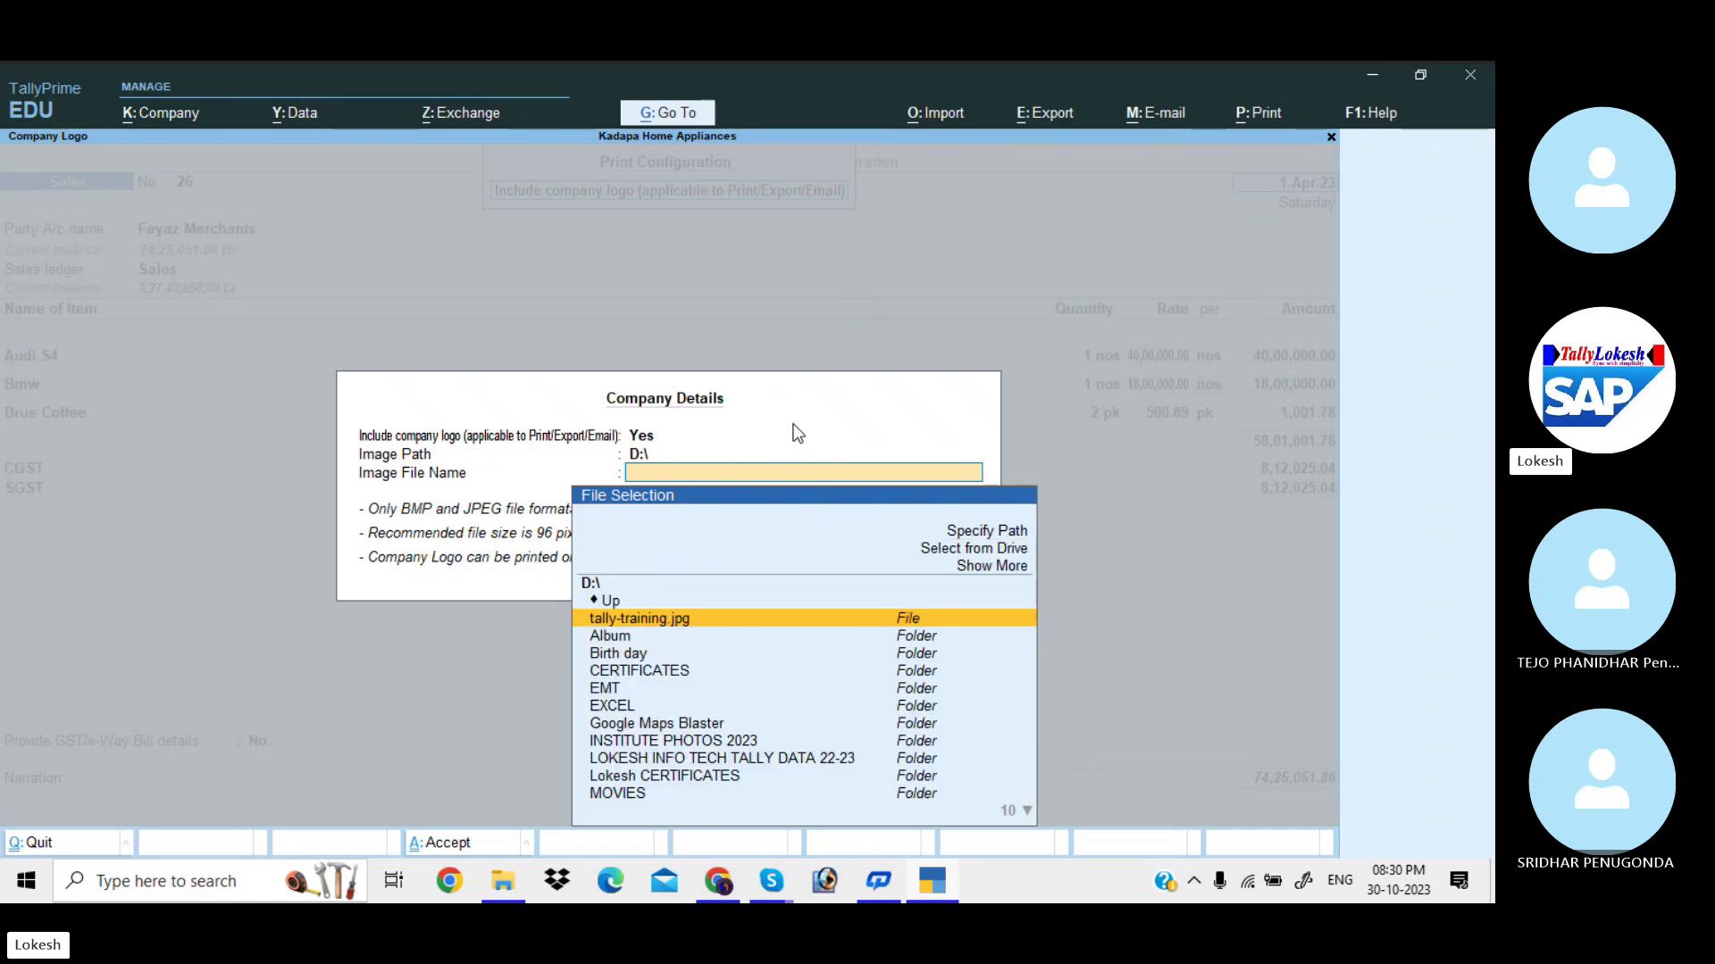
key(Down)
key(Down)
key(Down)
key(Down)
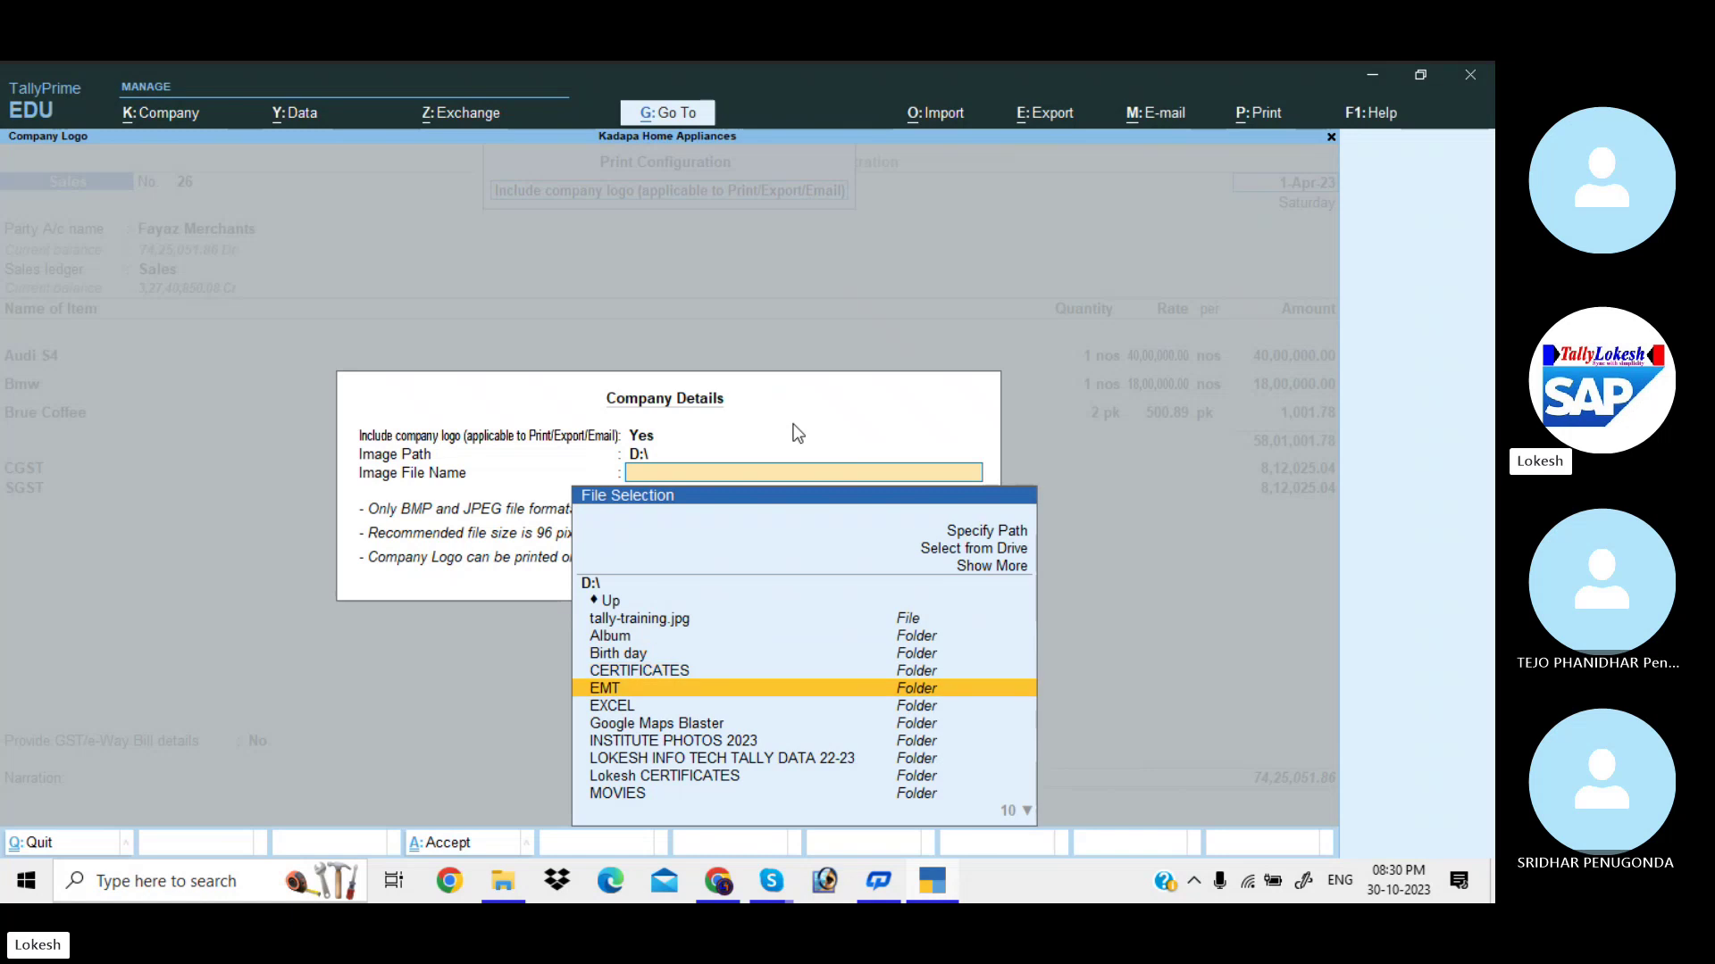
key(Down)
key(Down)
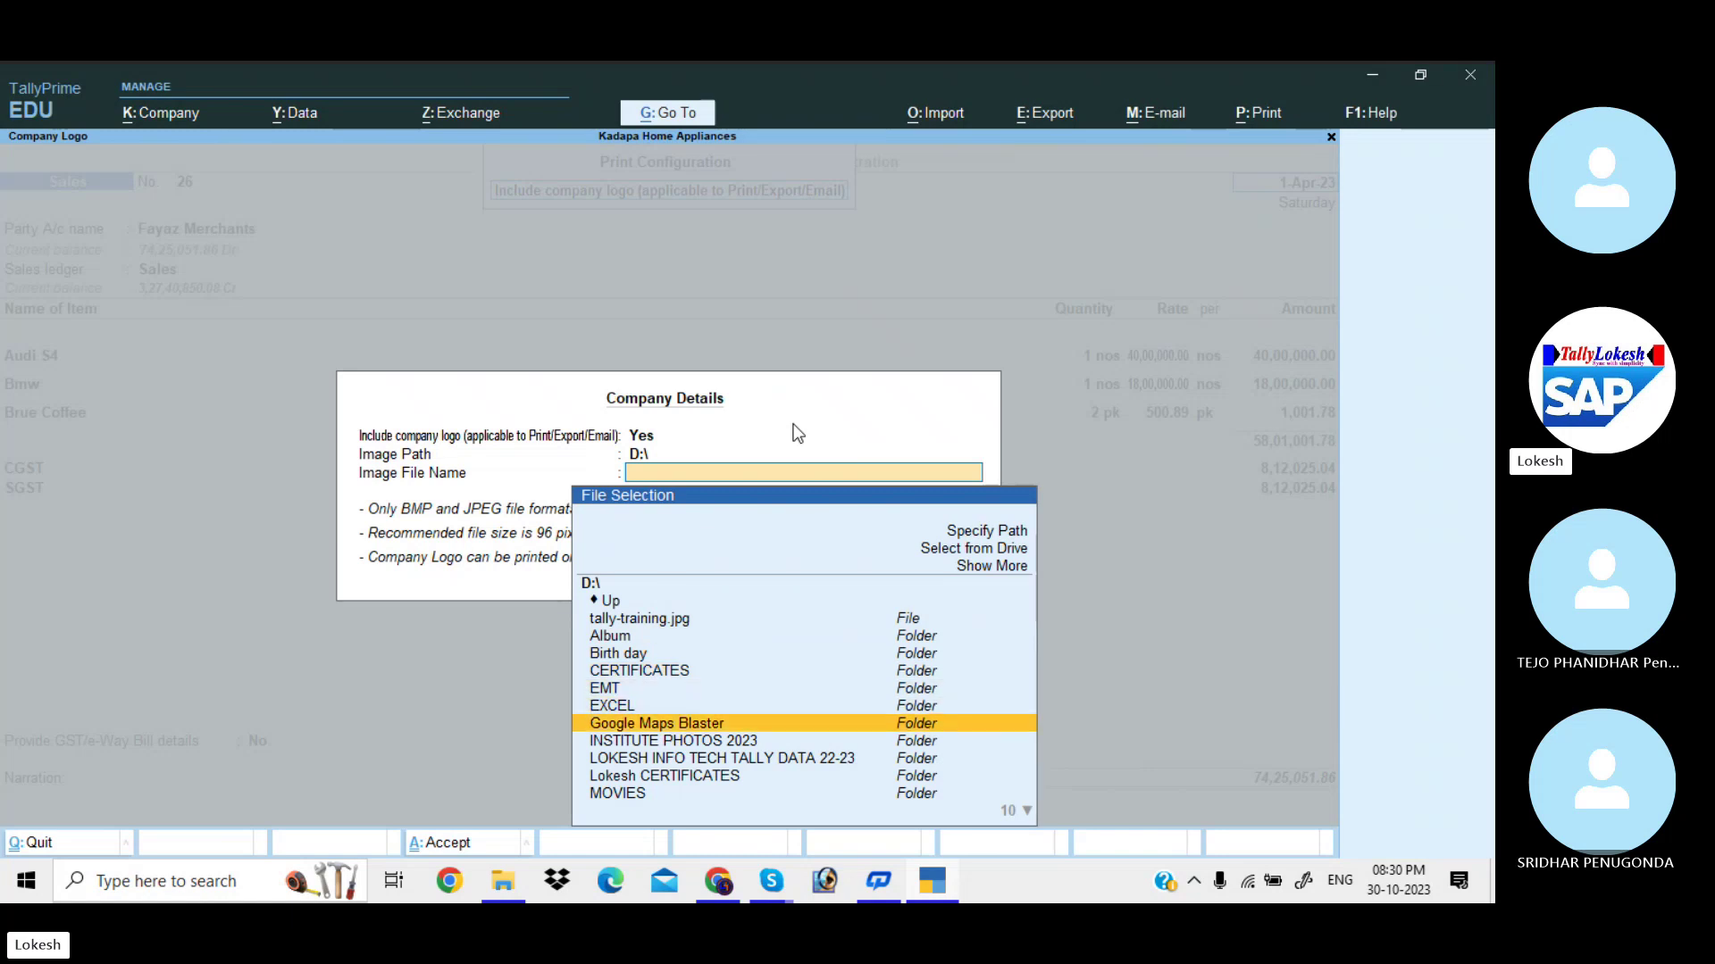
key(Up)
key(Down)
key(Down)
key(Down)
key(Down)
key(Down)
key(Down)
key(Down)
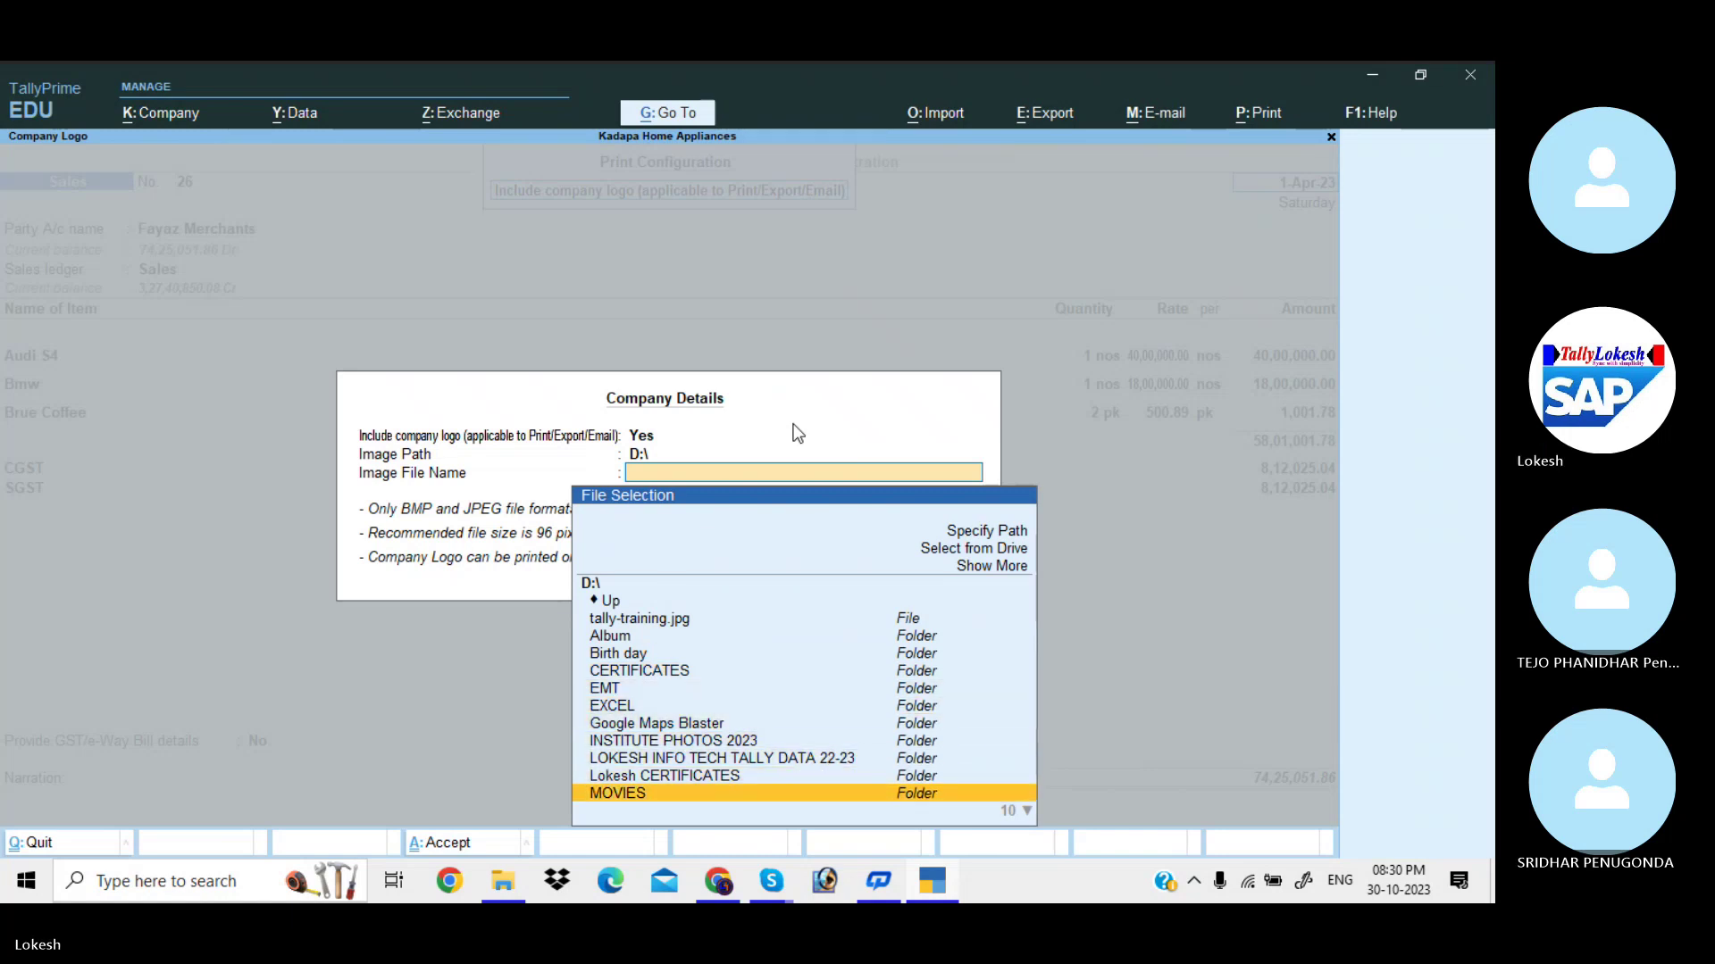
key(Up)
key(Return)
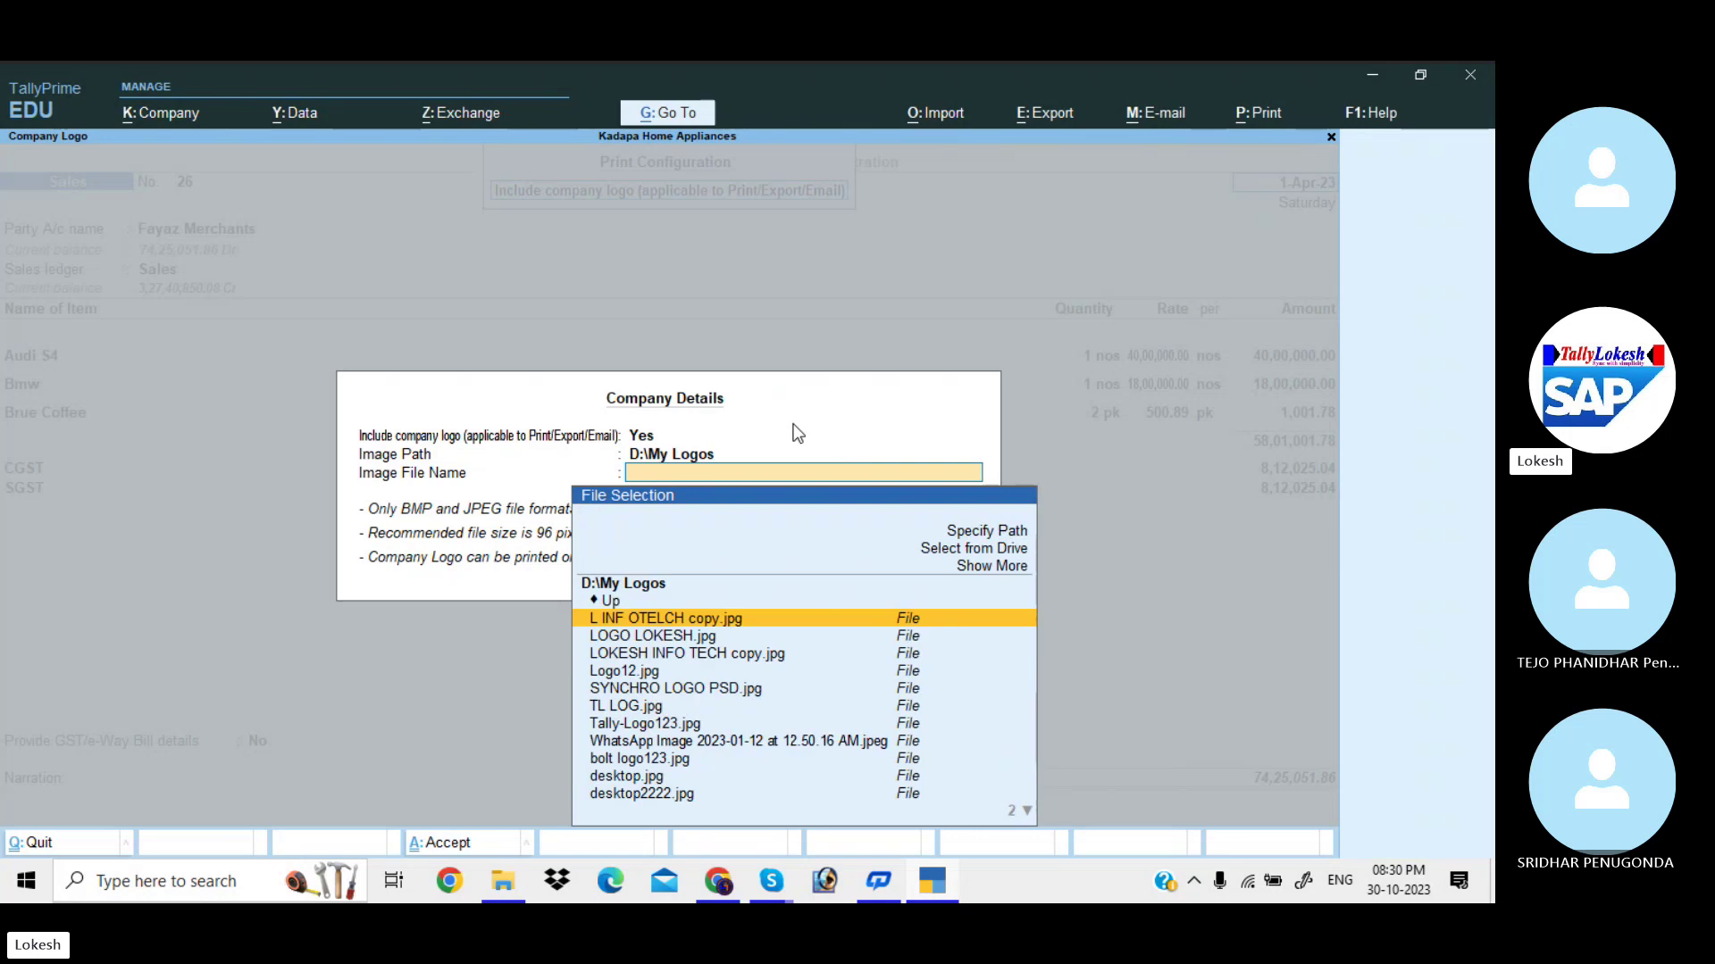
key(Down)
key(Down)
key(Down)
key(Down)
key(Down)
key(Down)
key(Down)
key(Down)
key(Down)
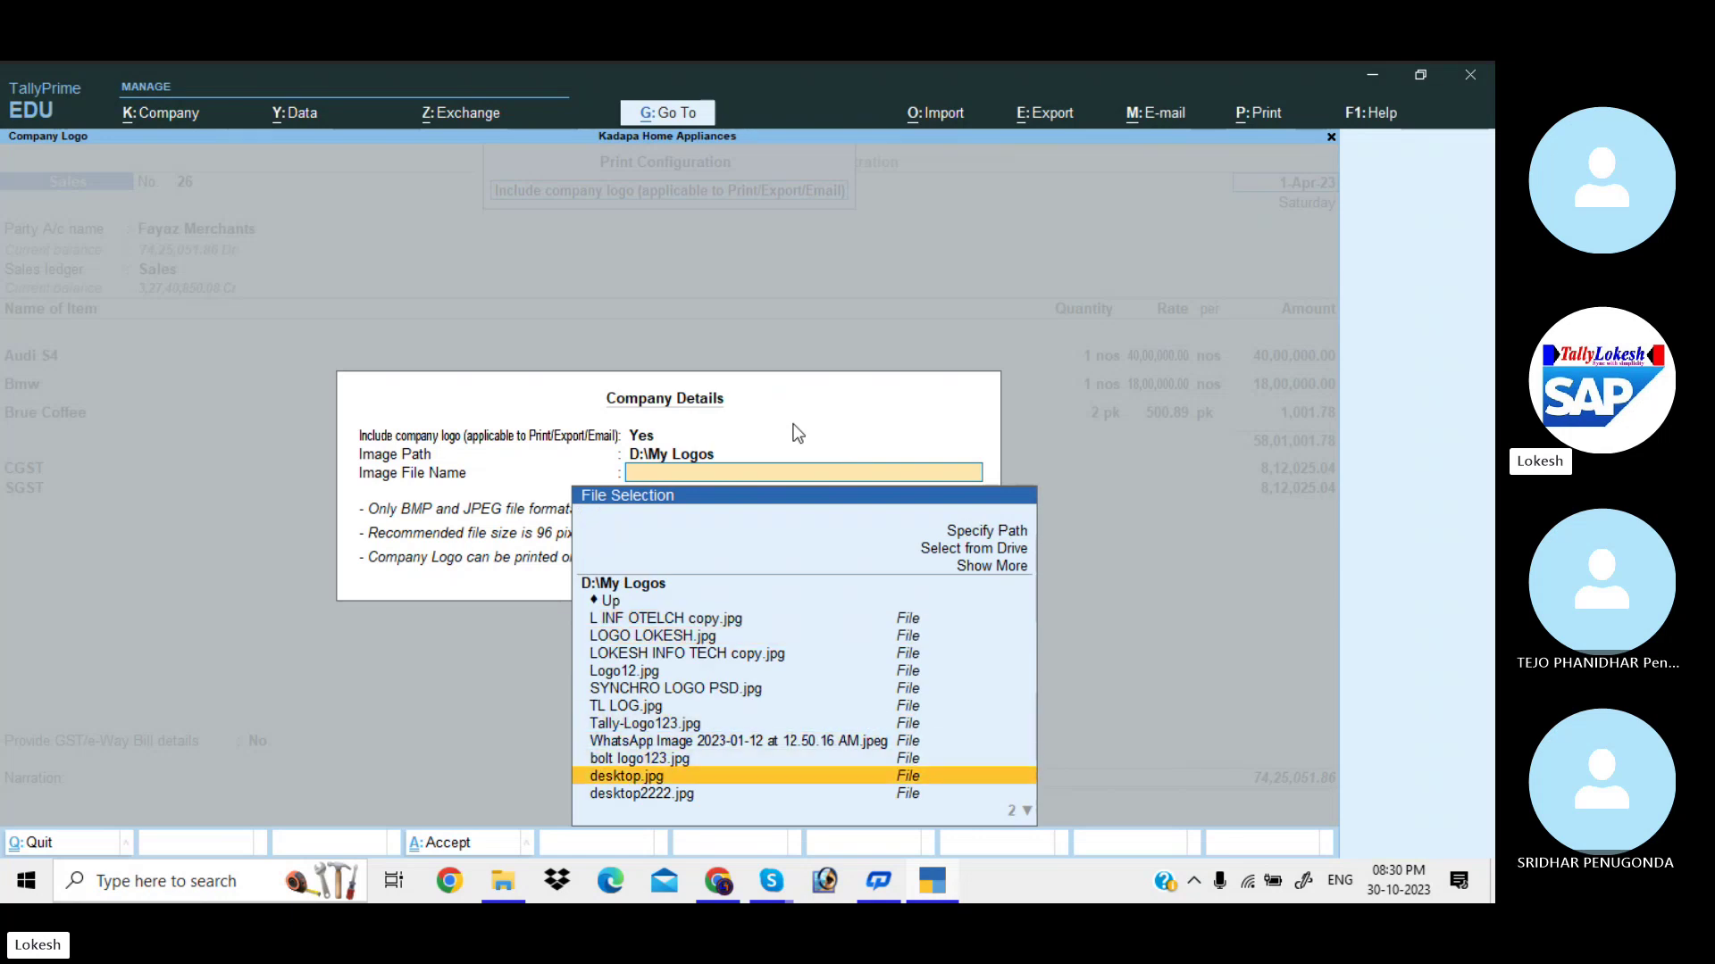
key(Return)
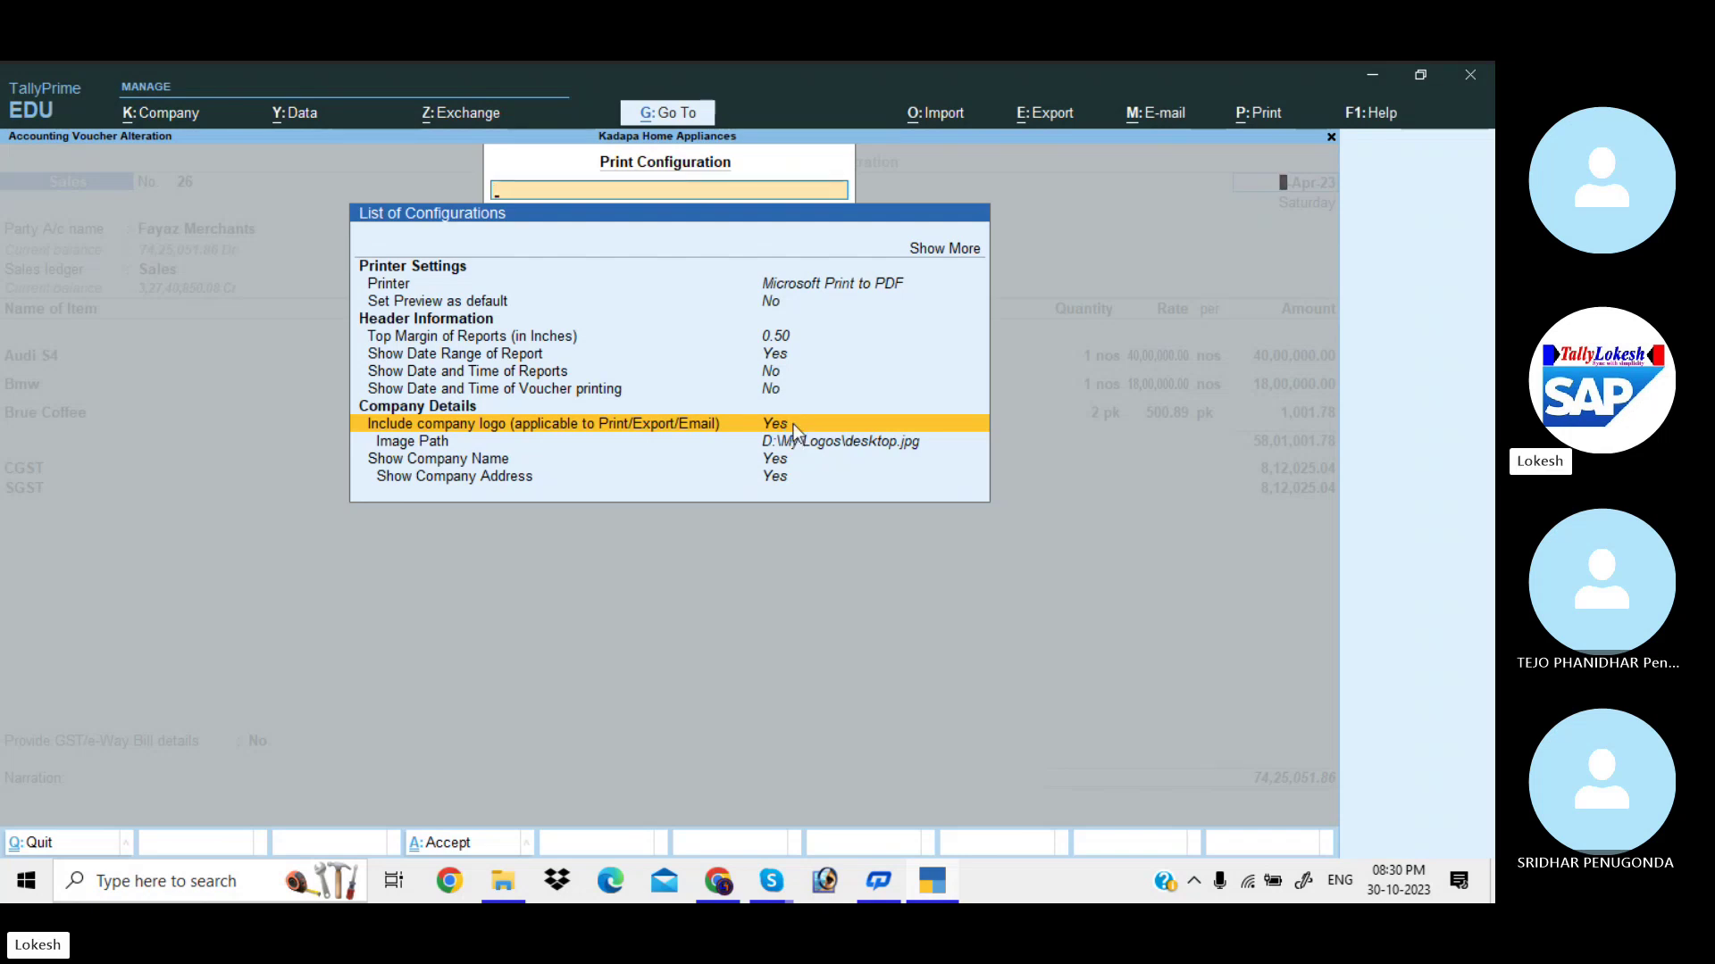
key(Escape)
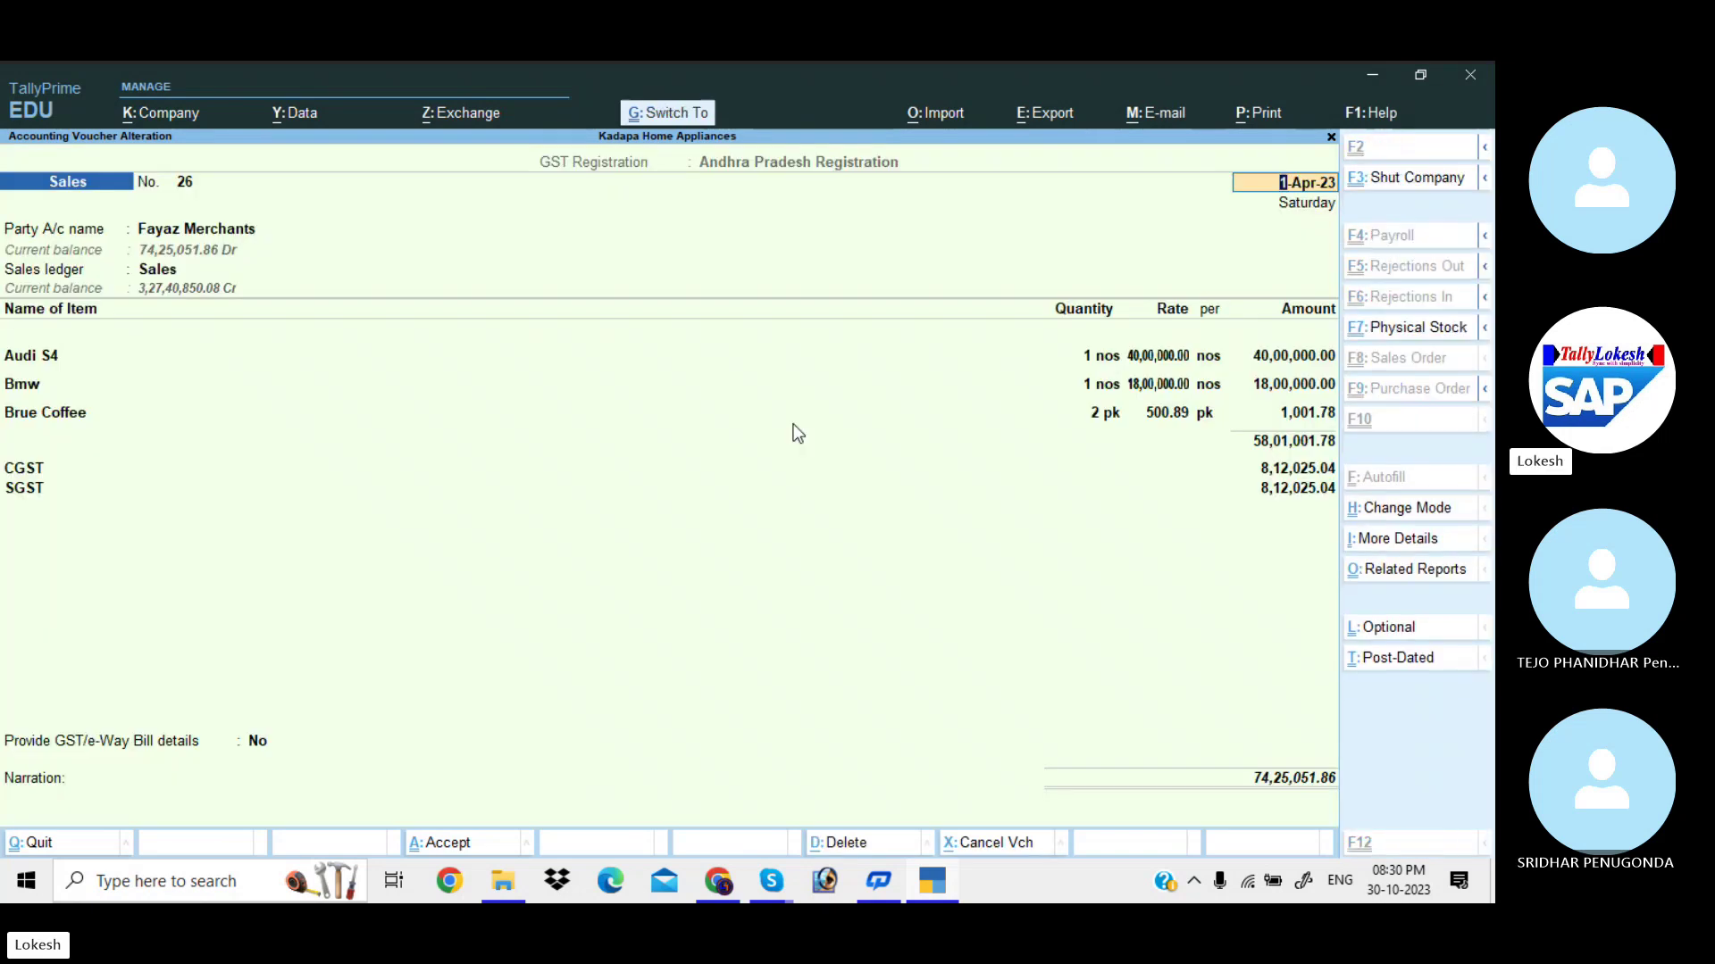
key(ctrl+a)
key(Return)
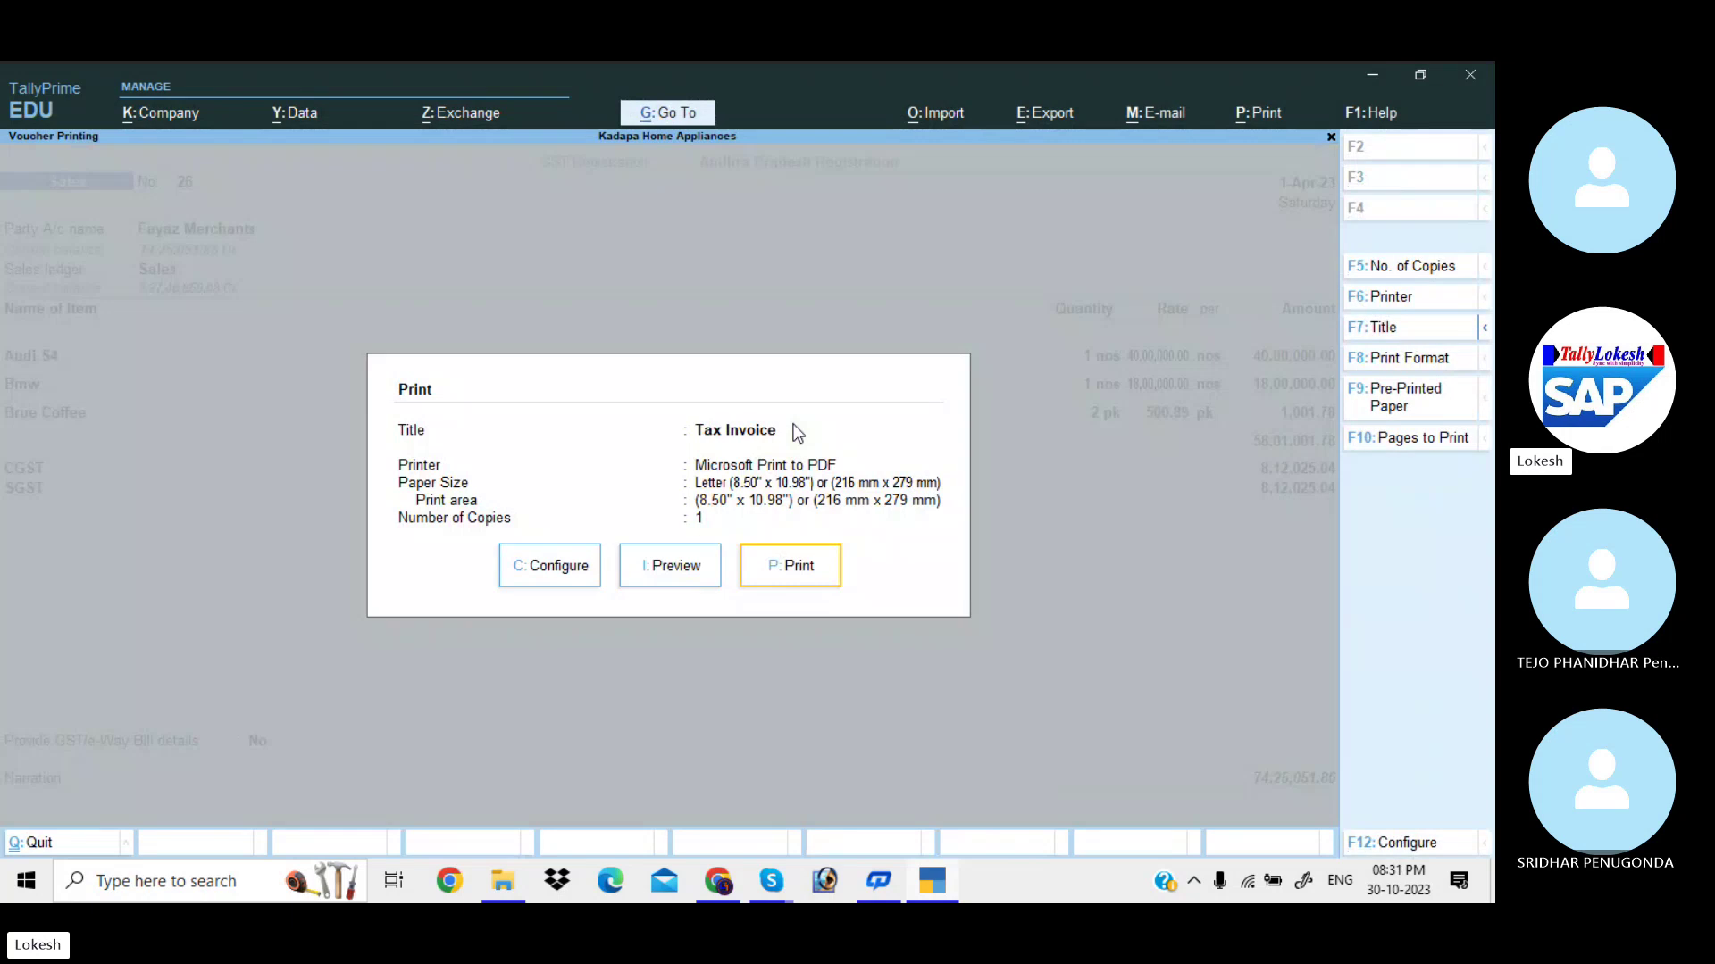
key(i)
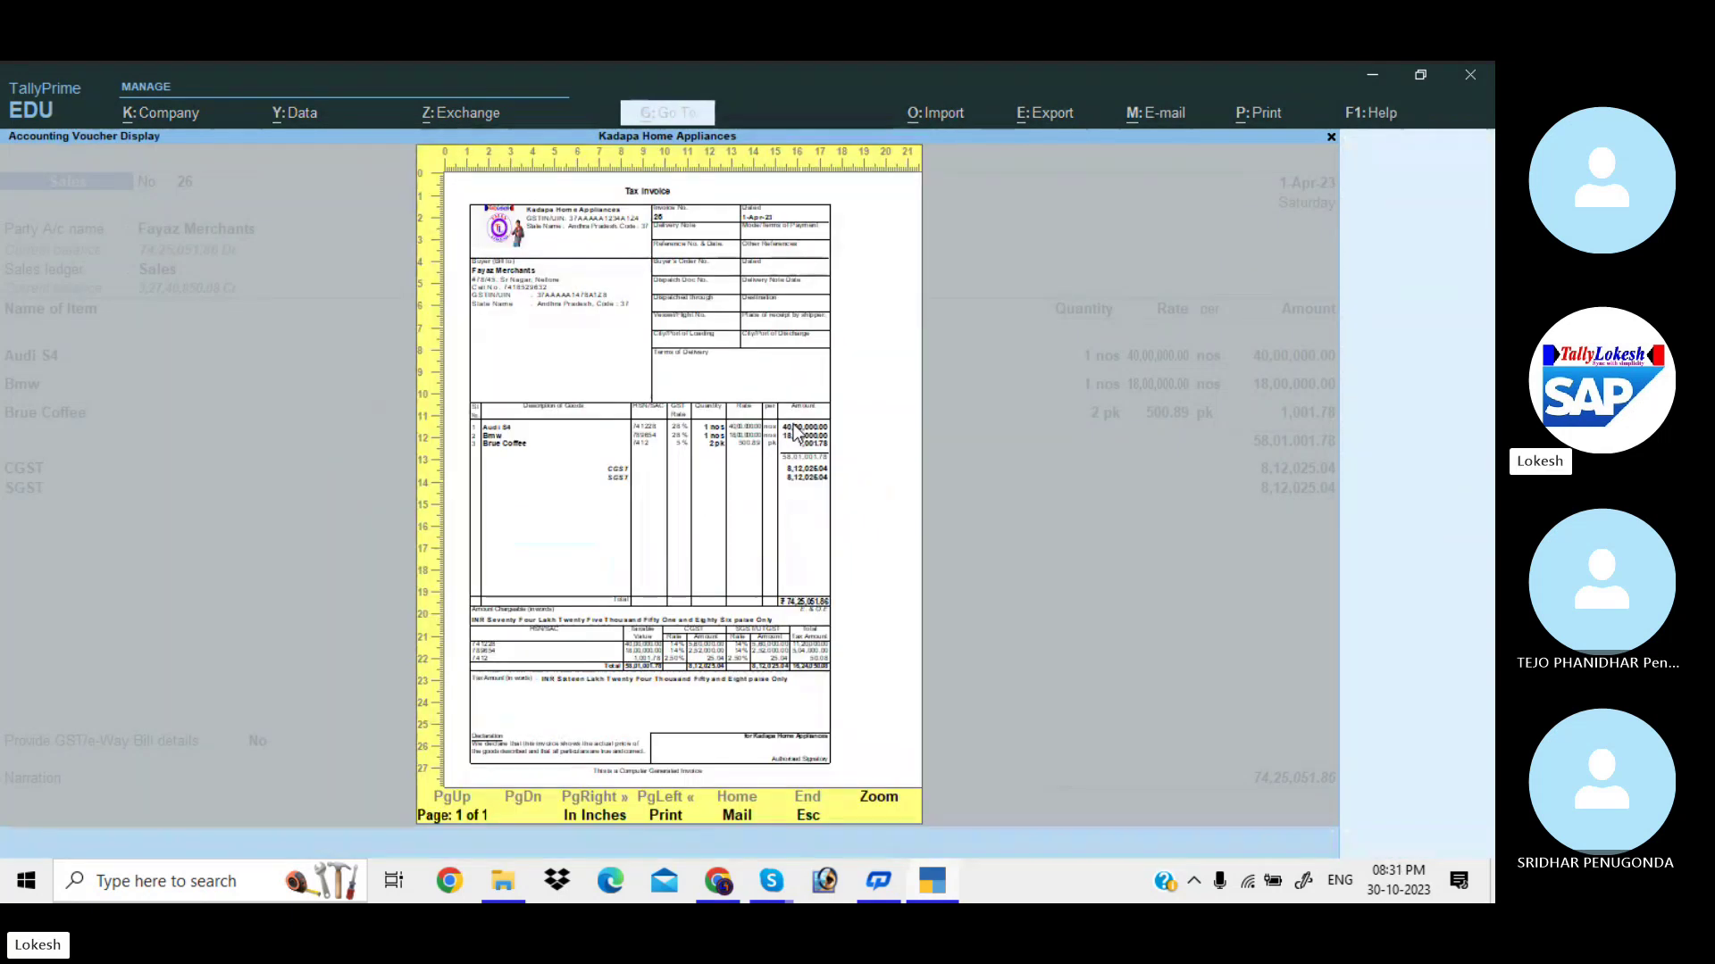
click(794, 433)
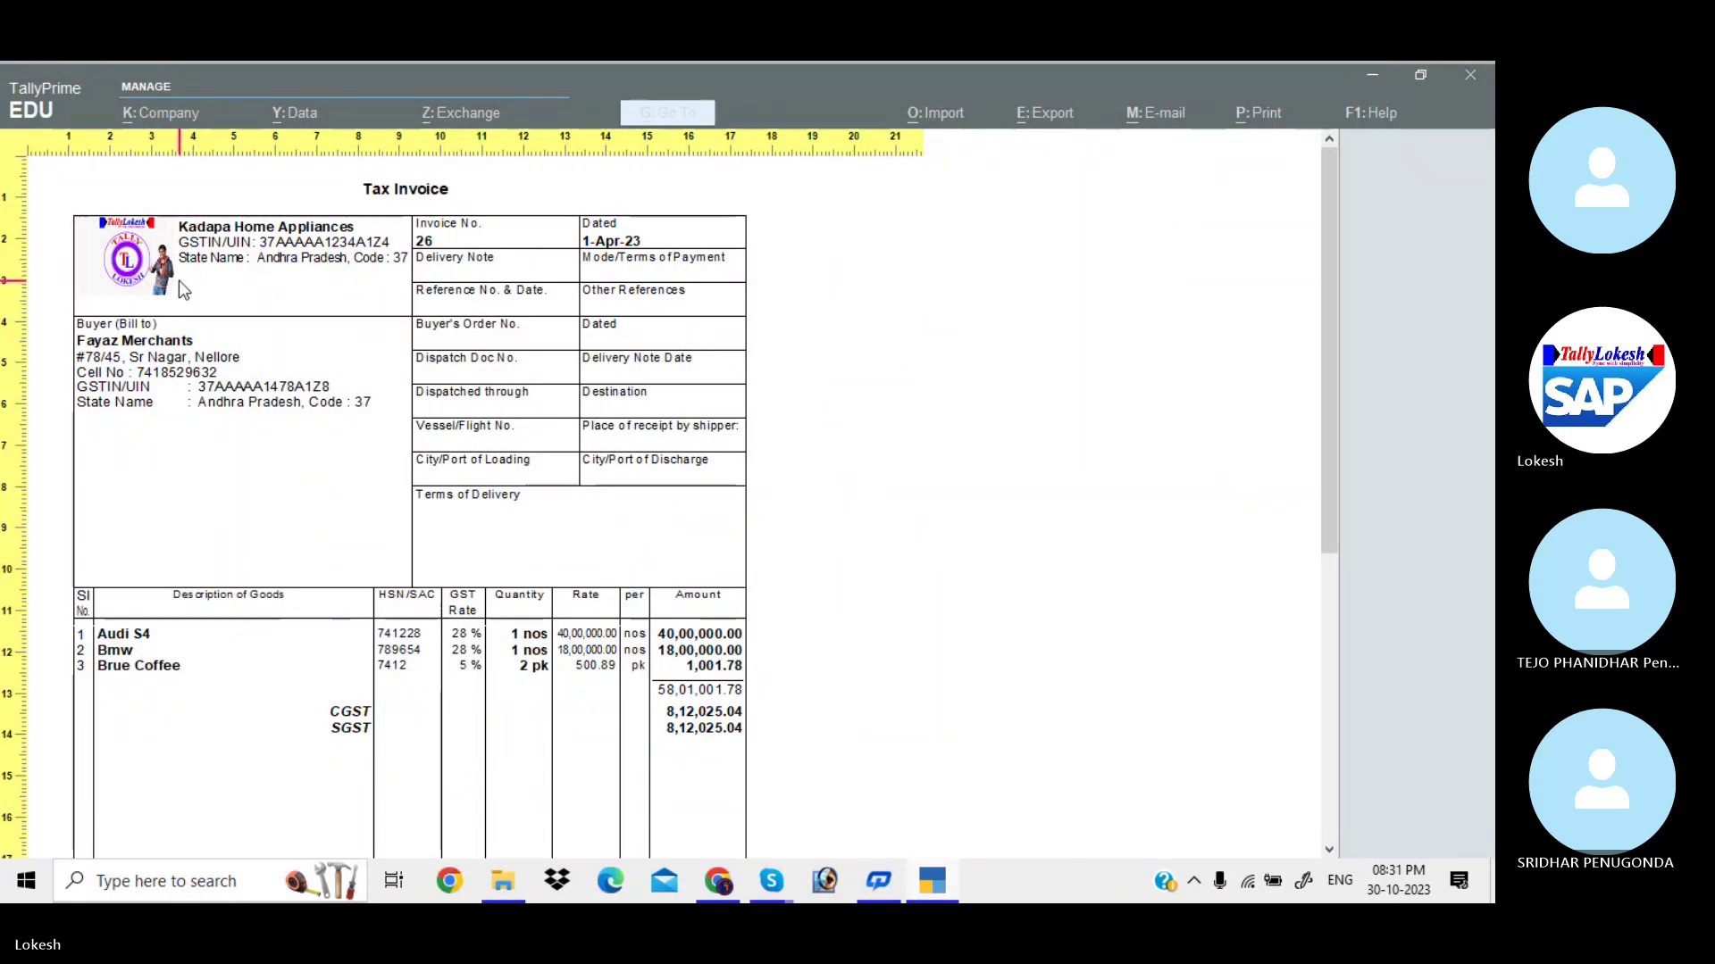
key(Escape)
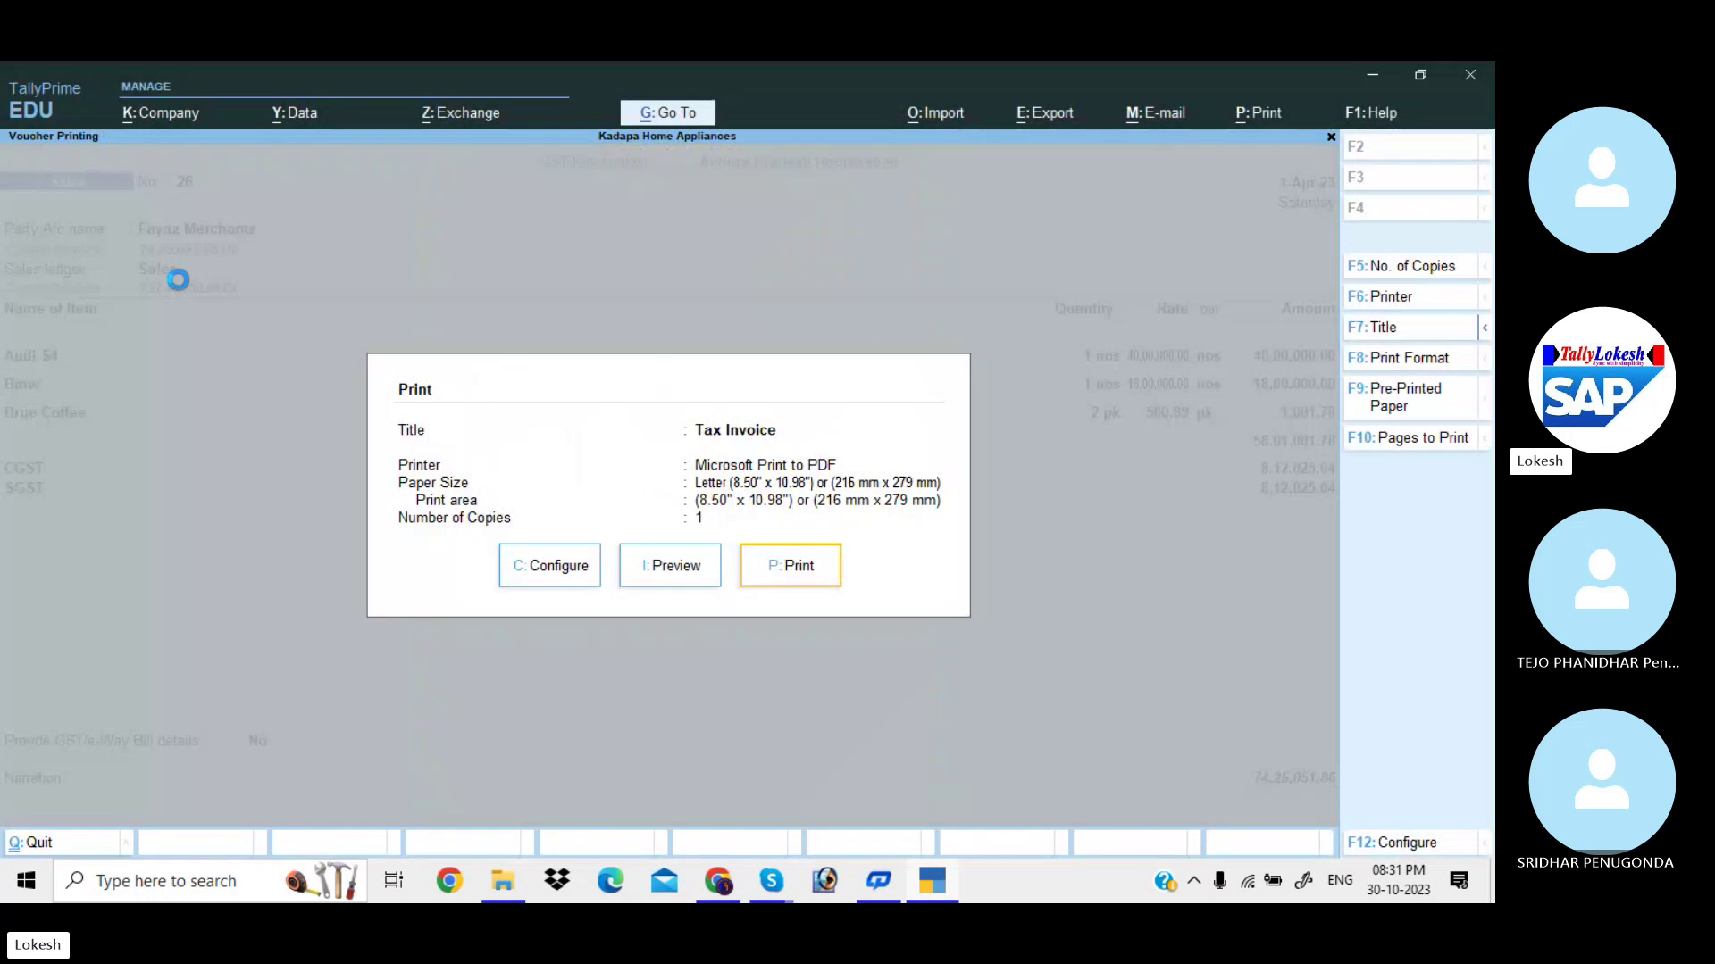
key(Escape)
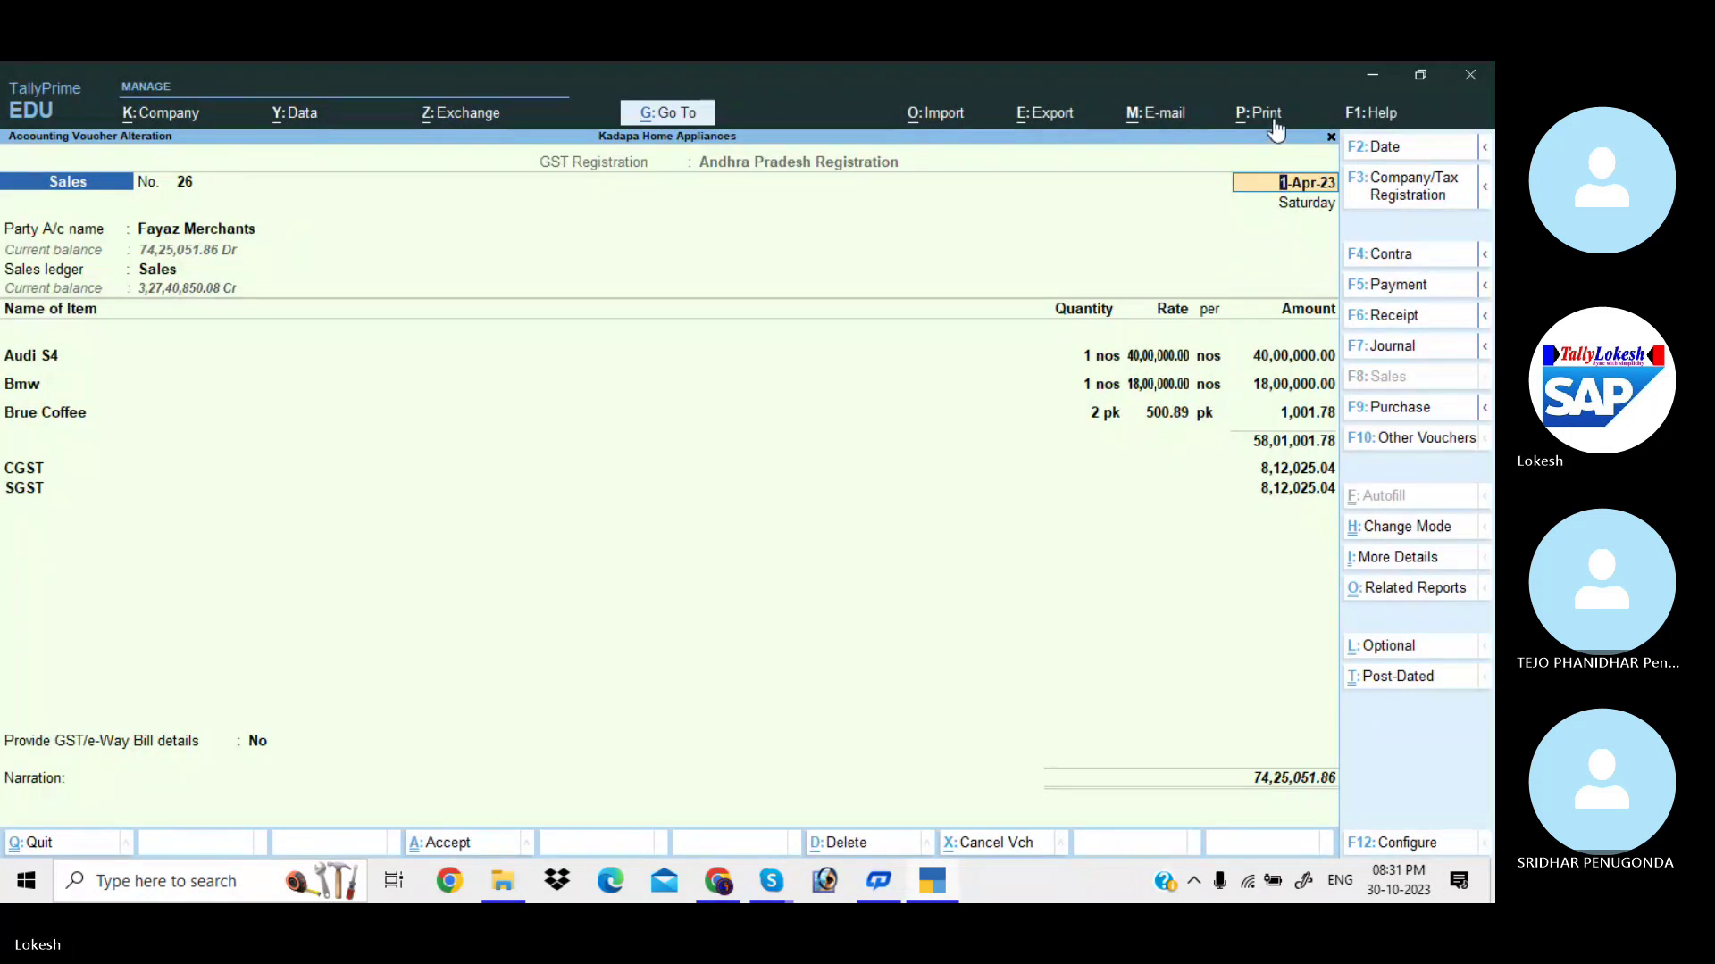
Set Include company logo to No in Print Configuration and return to voucher No. 26.
click(1273, 118)
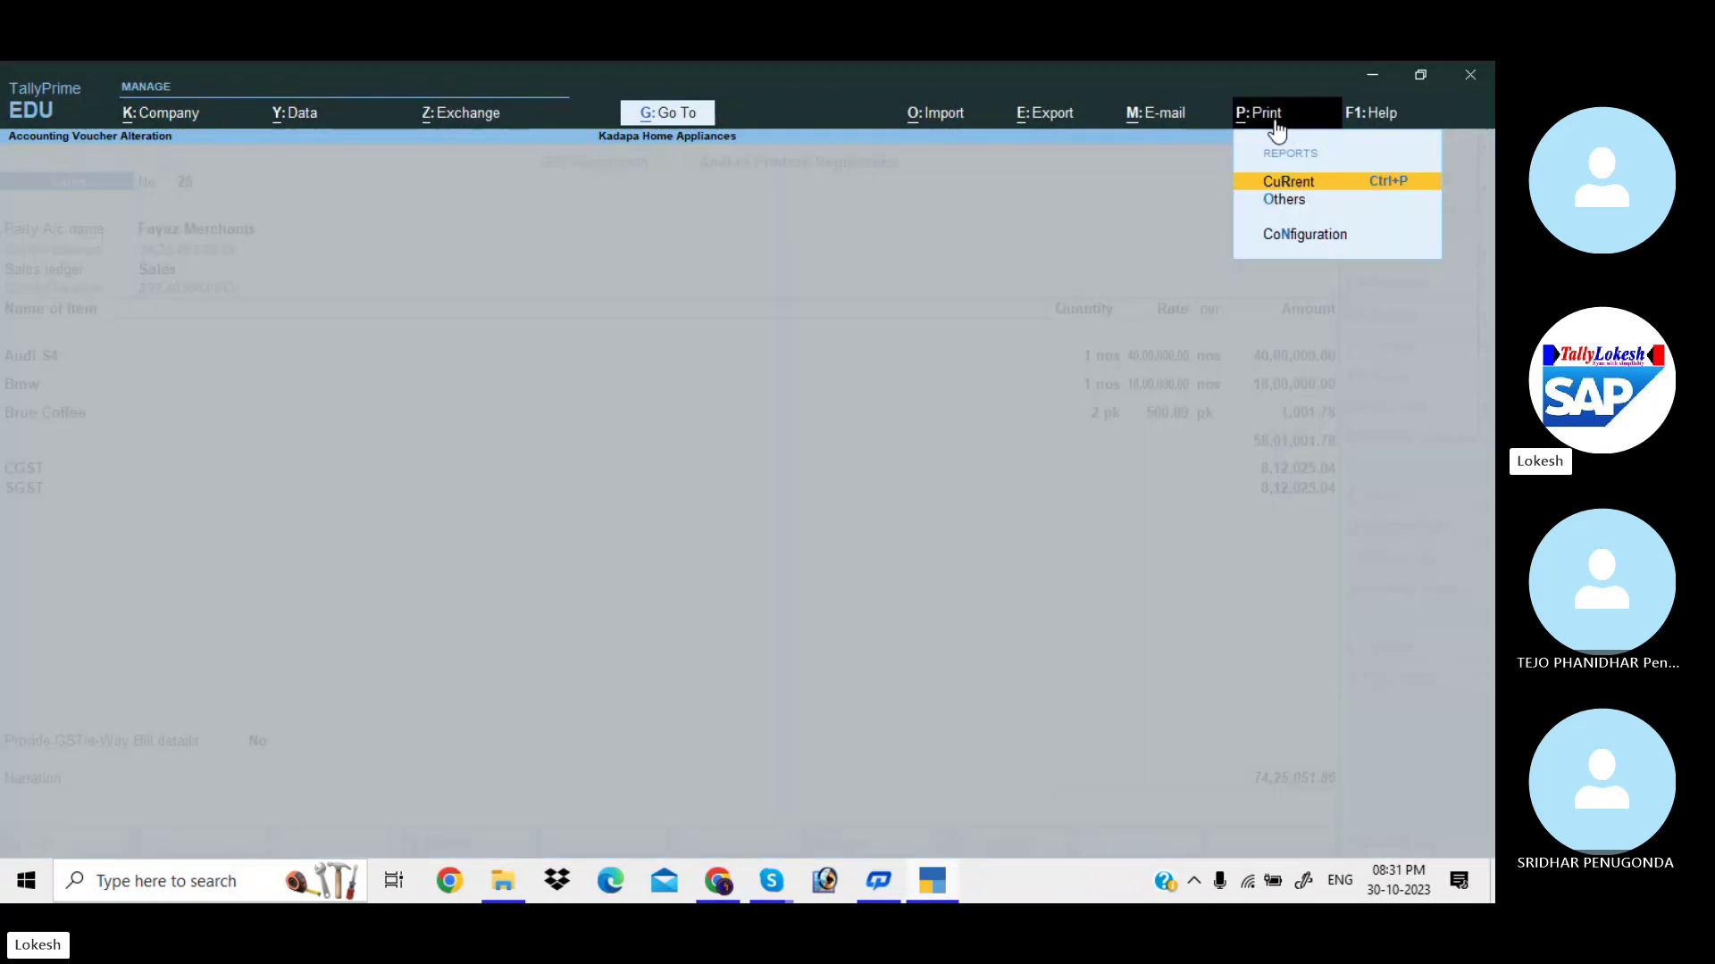
click(1286, 233)
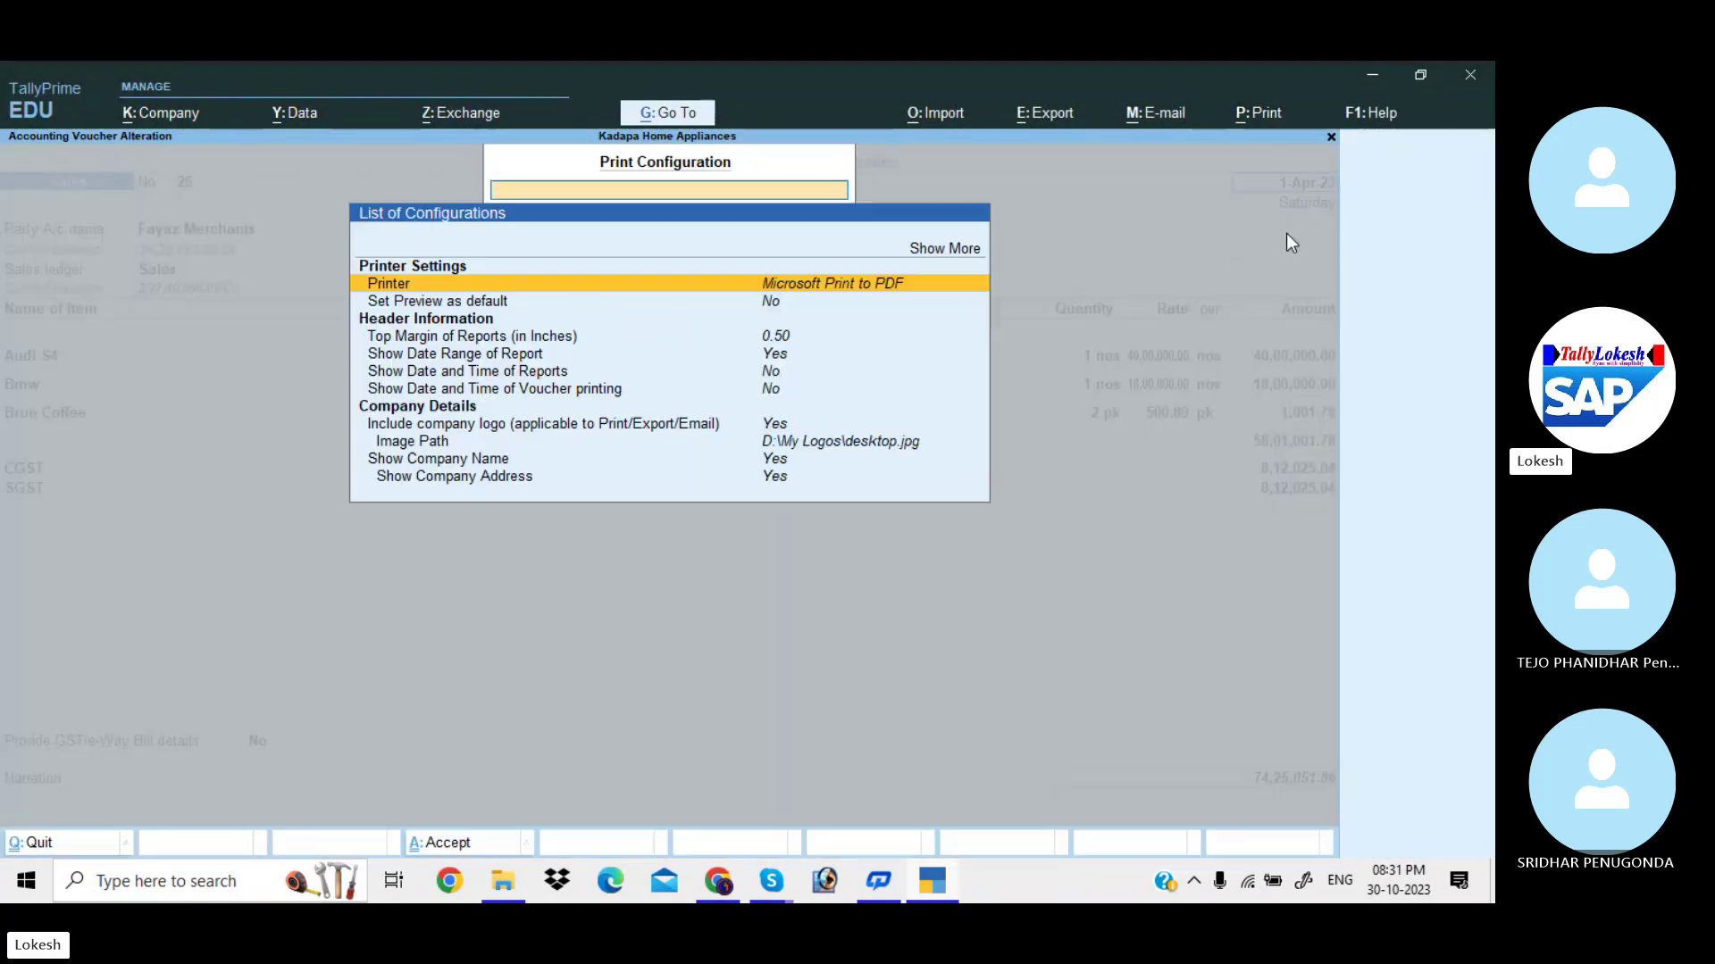
click(774, 426)
click(773, 423)
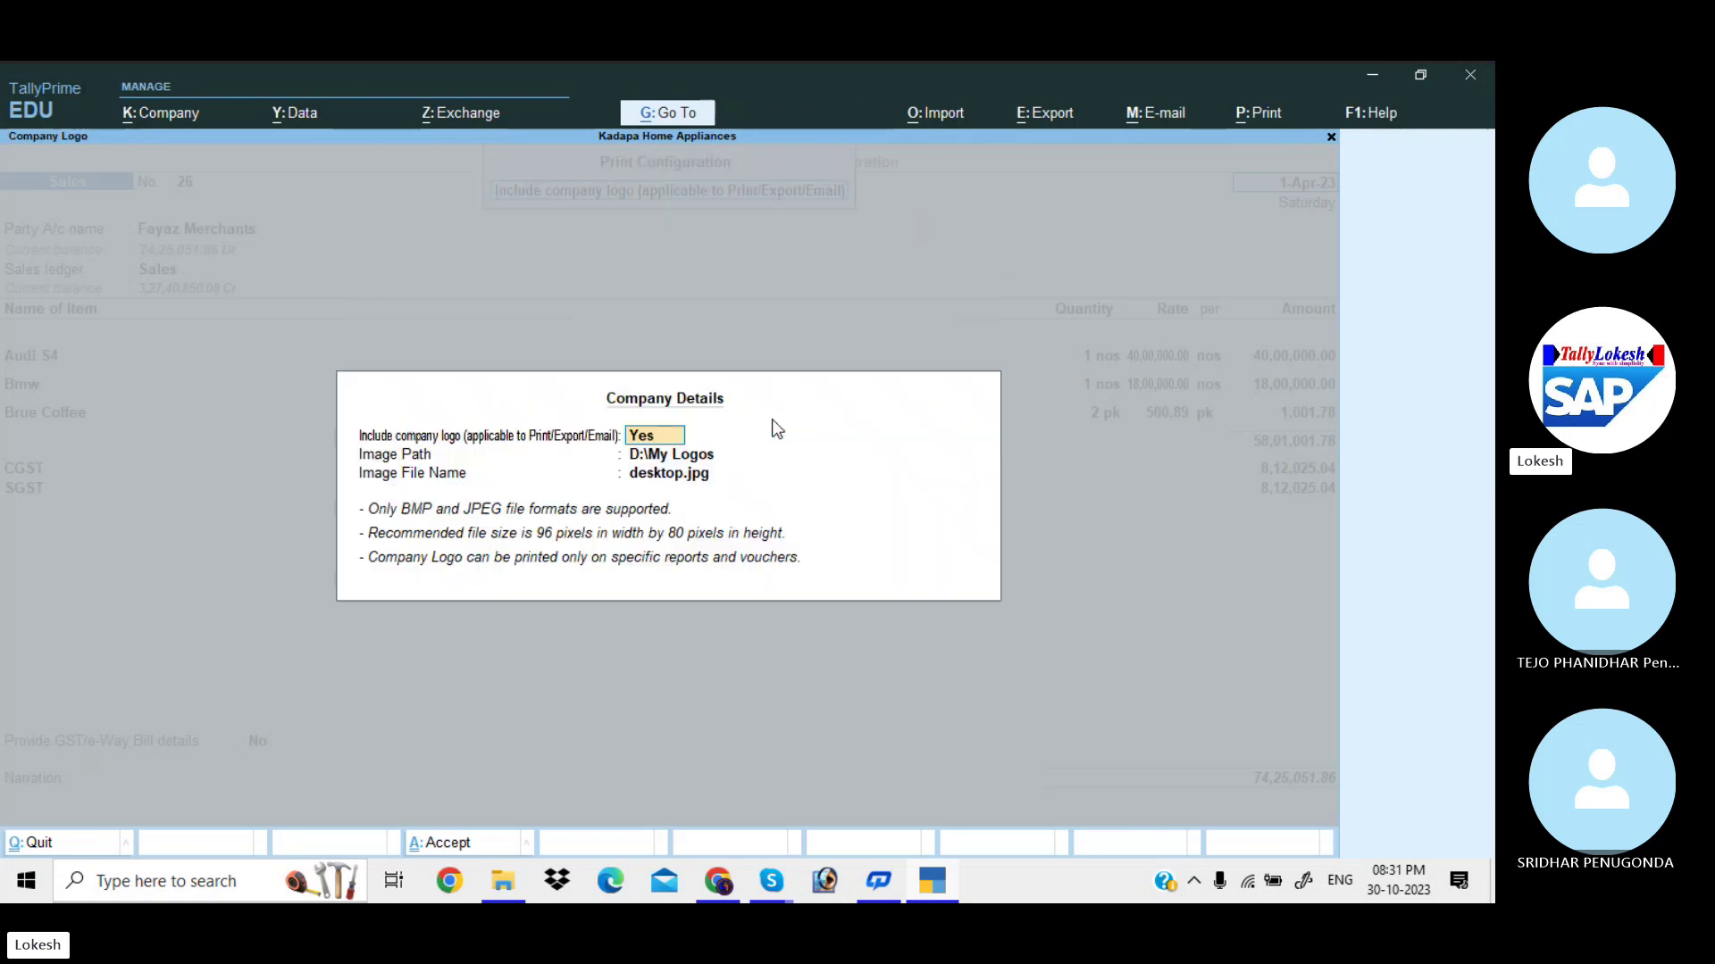
text(n)
key(Return)
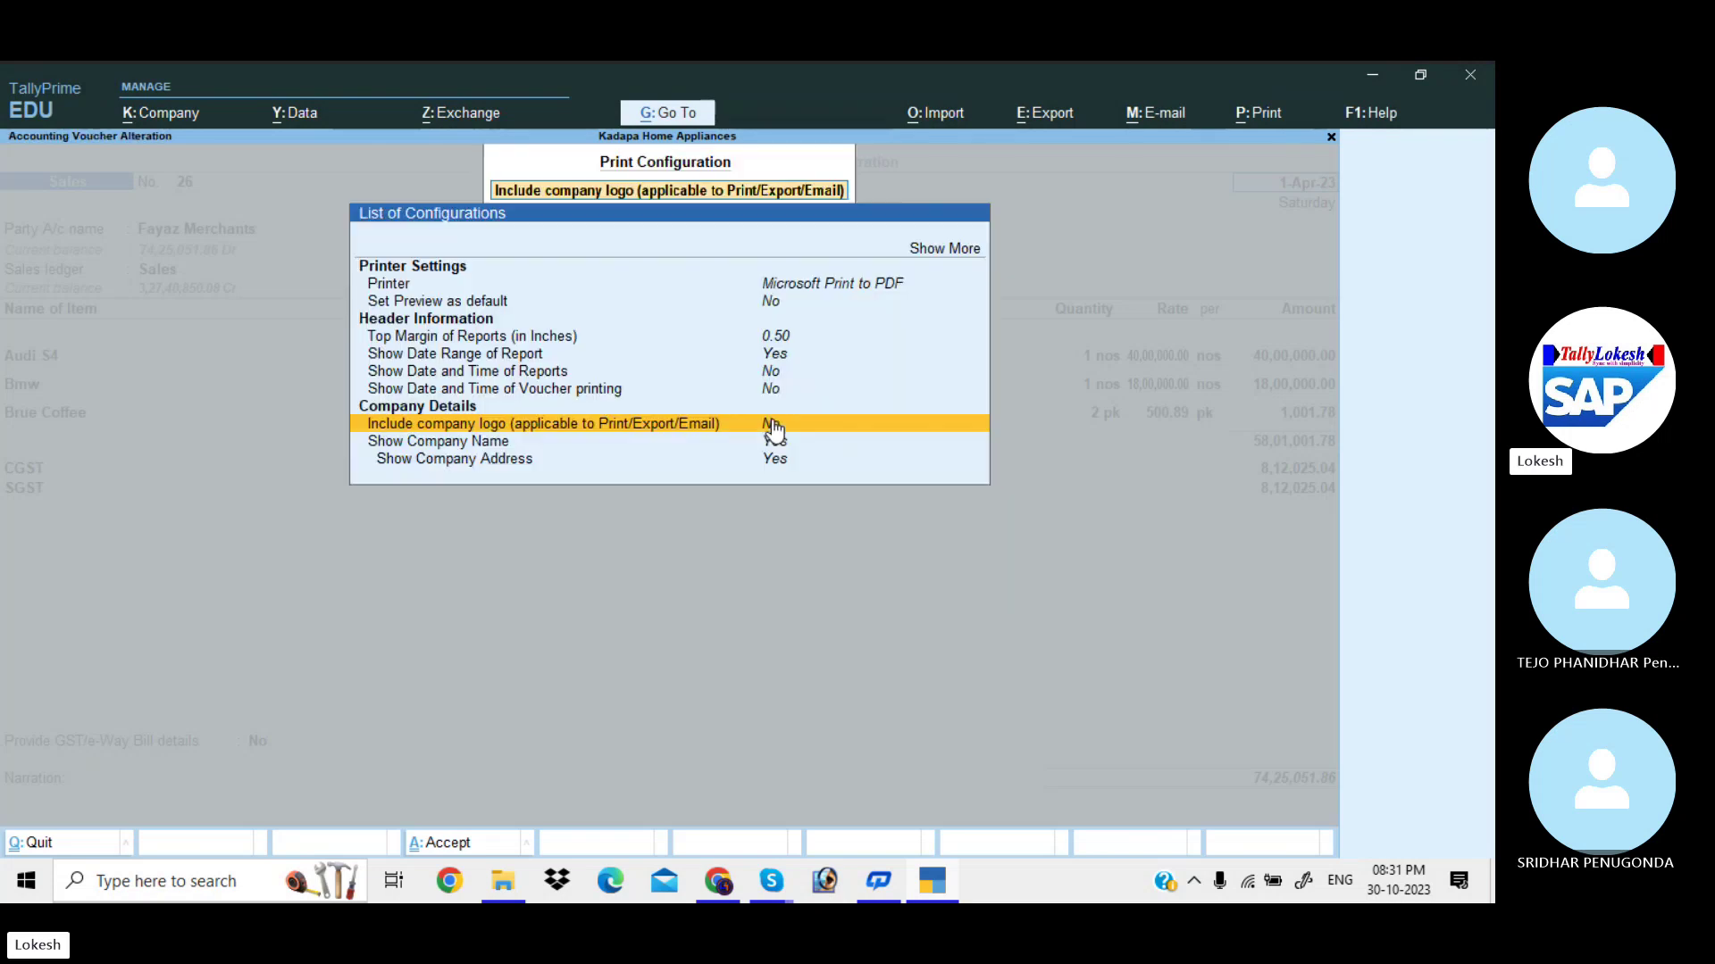
key(Escape)
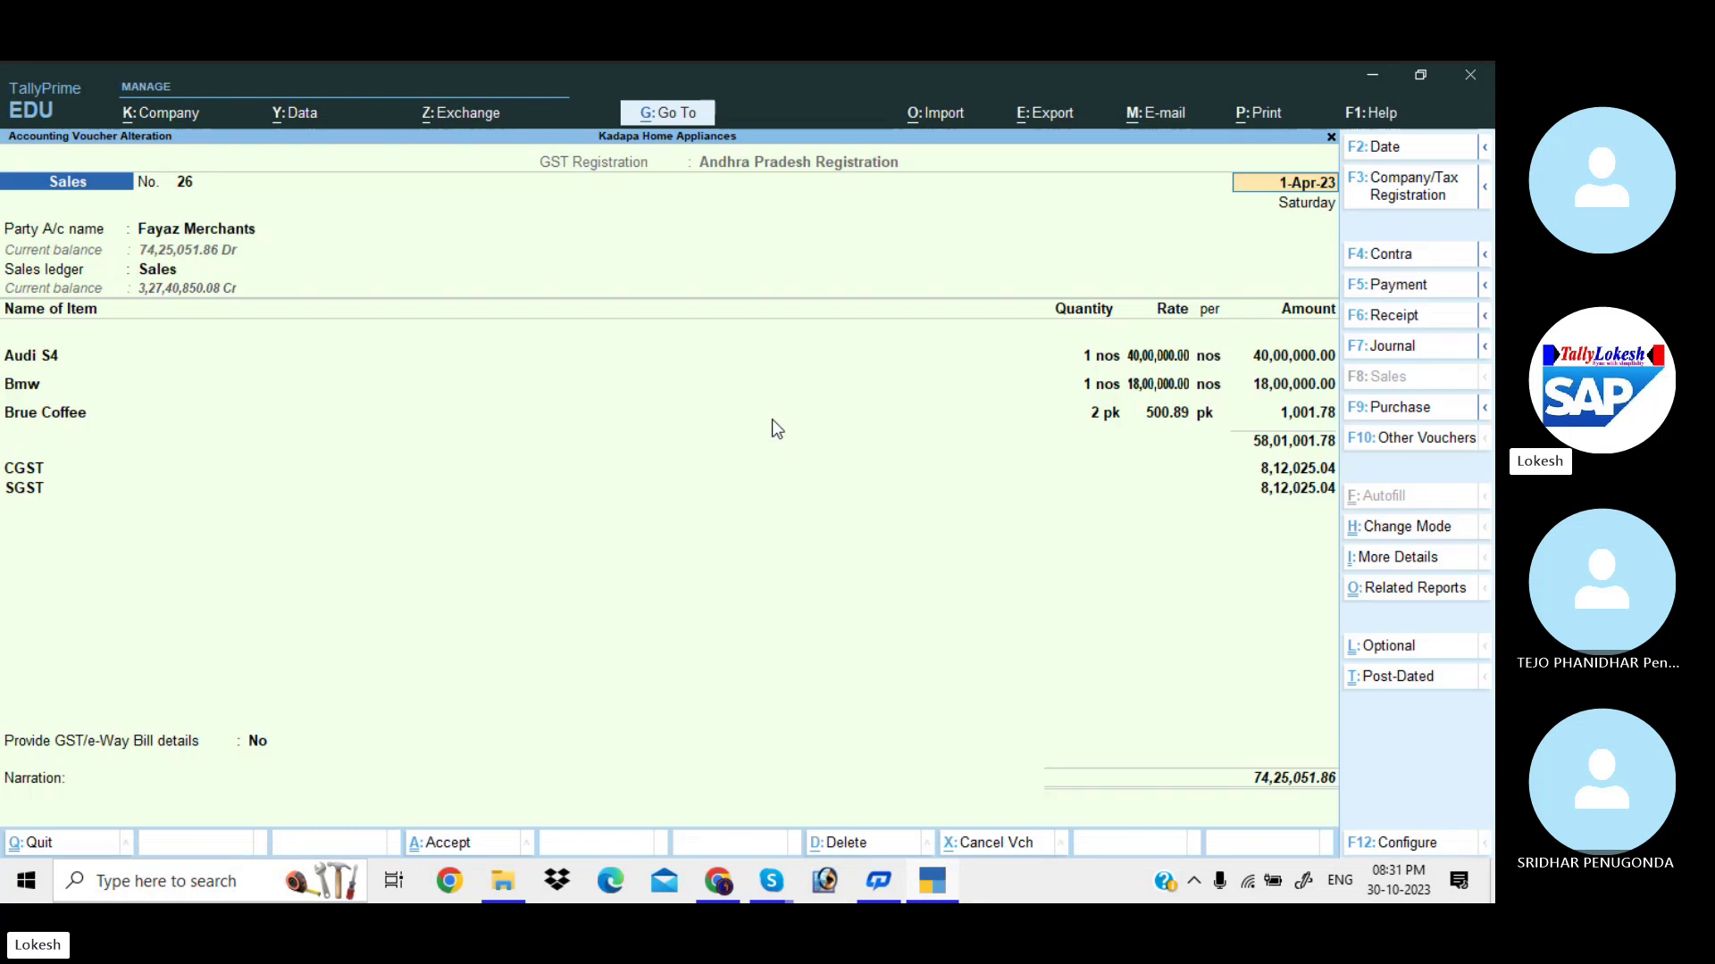
key(alt+p)
key(Return)
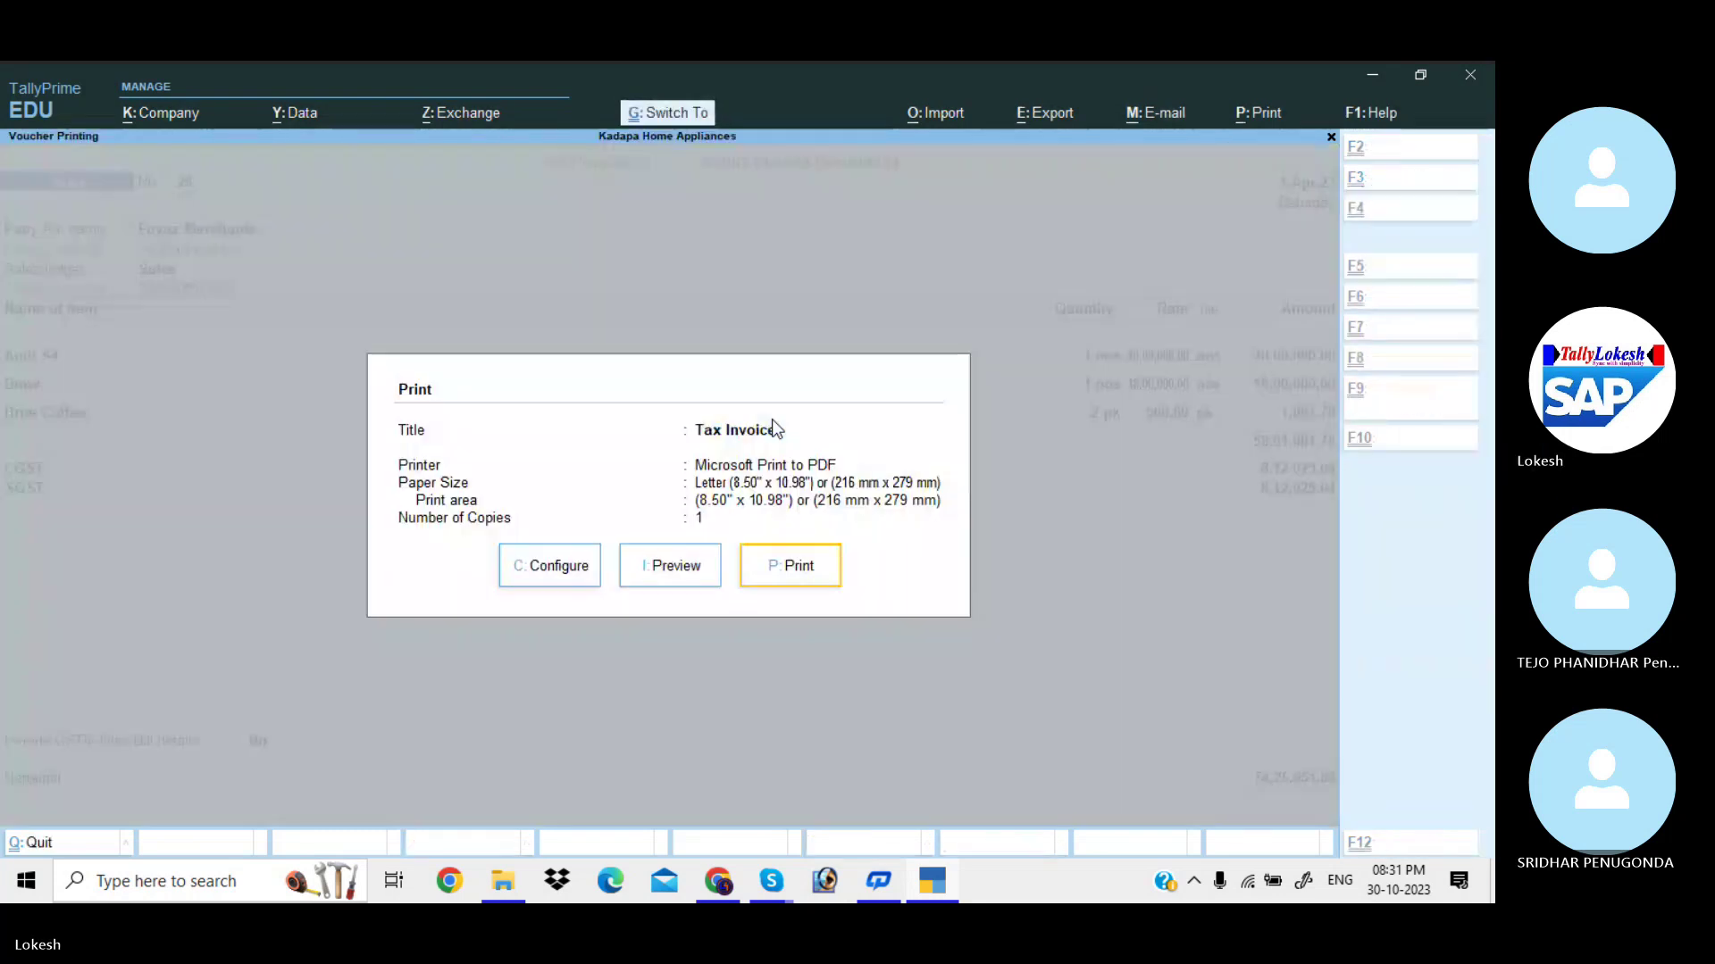
key(i)
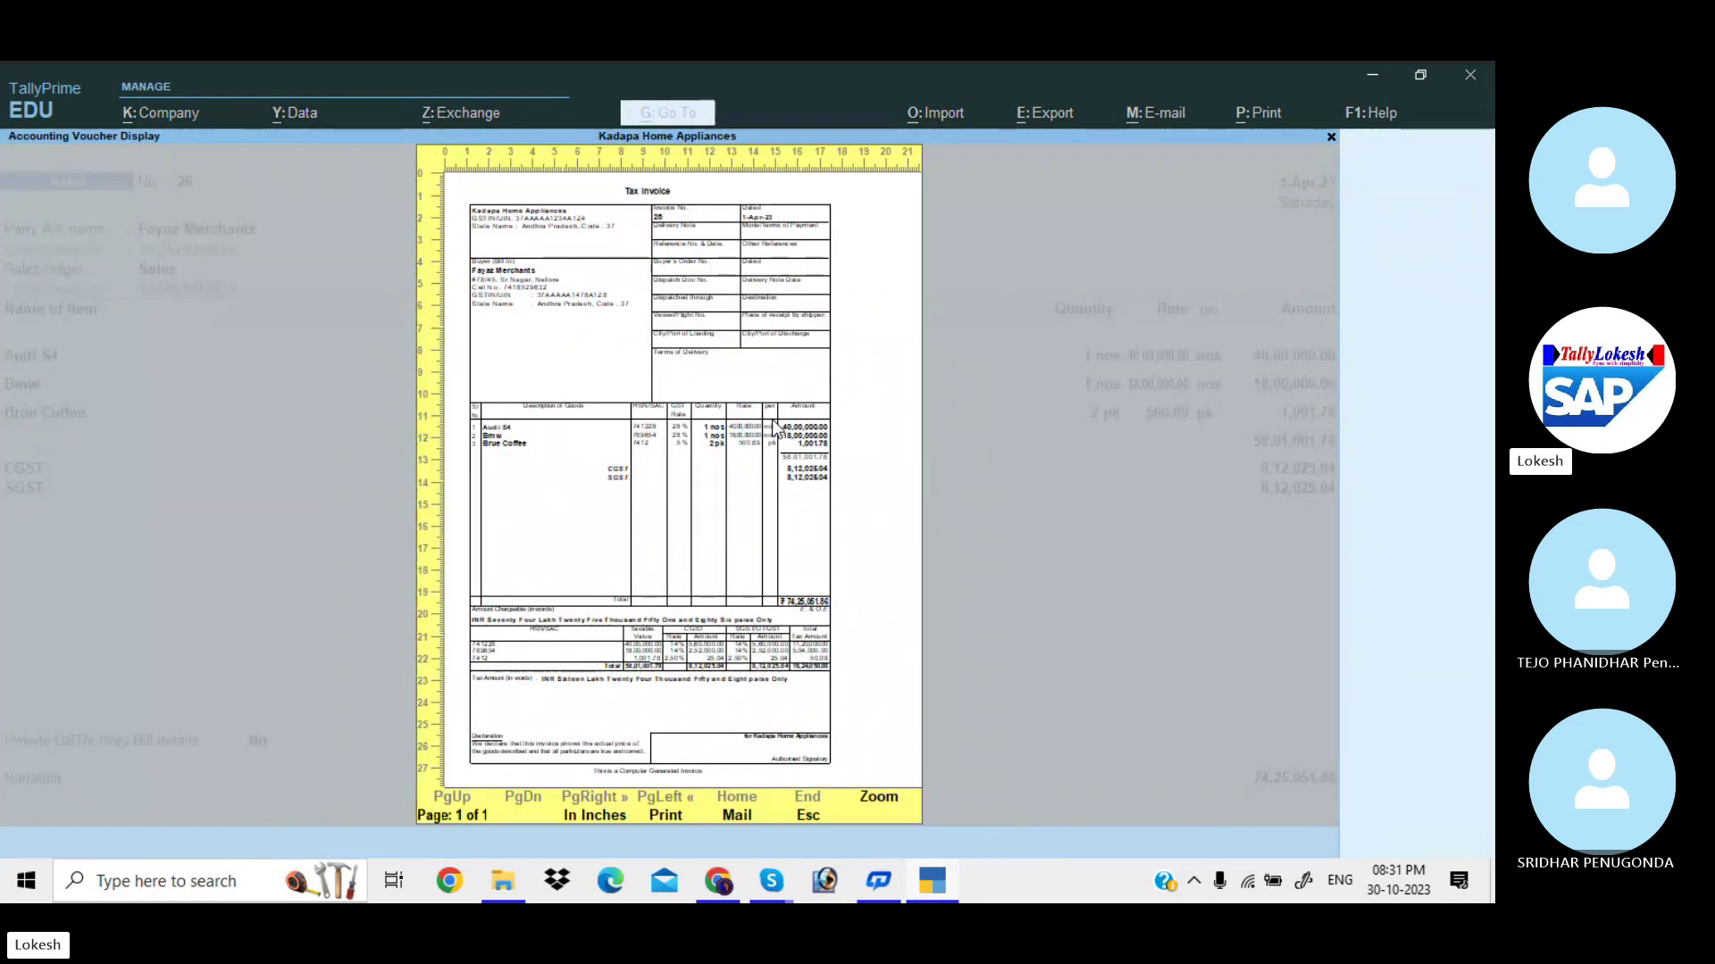
click(774, 427)
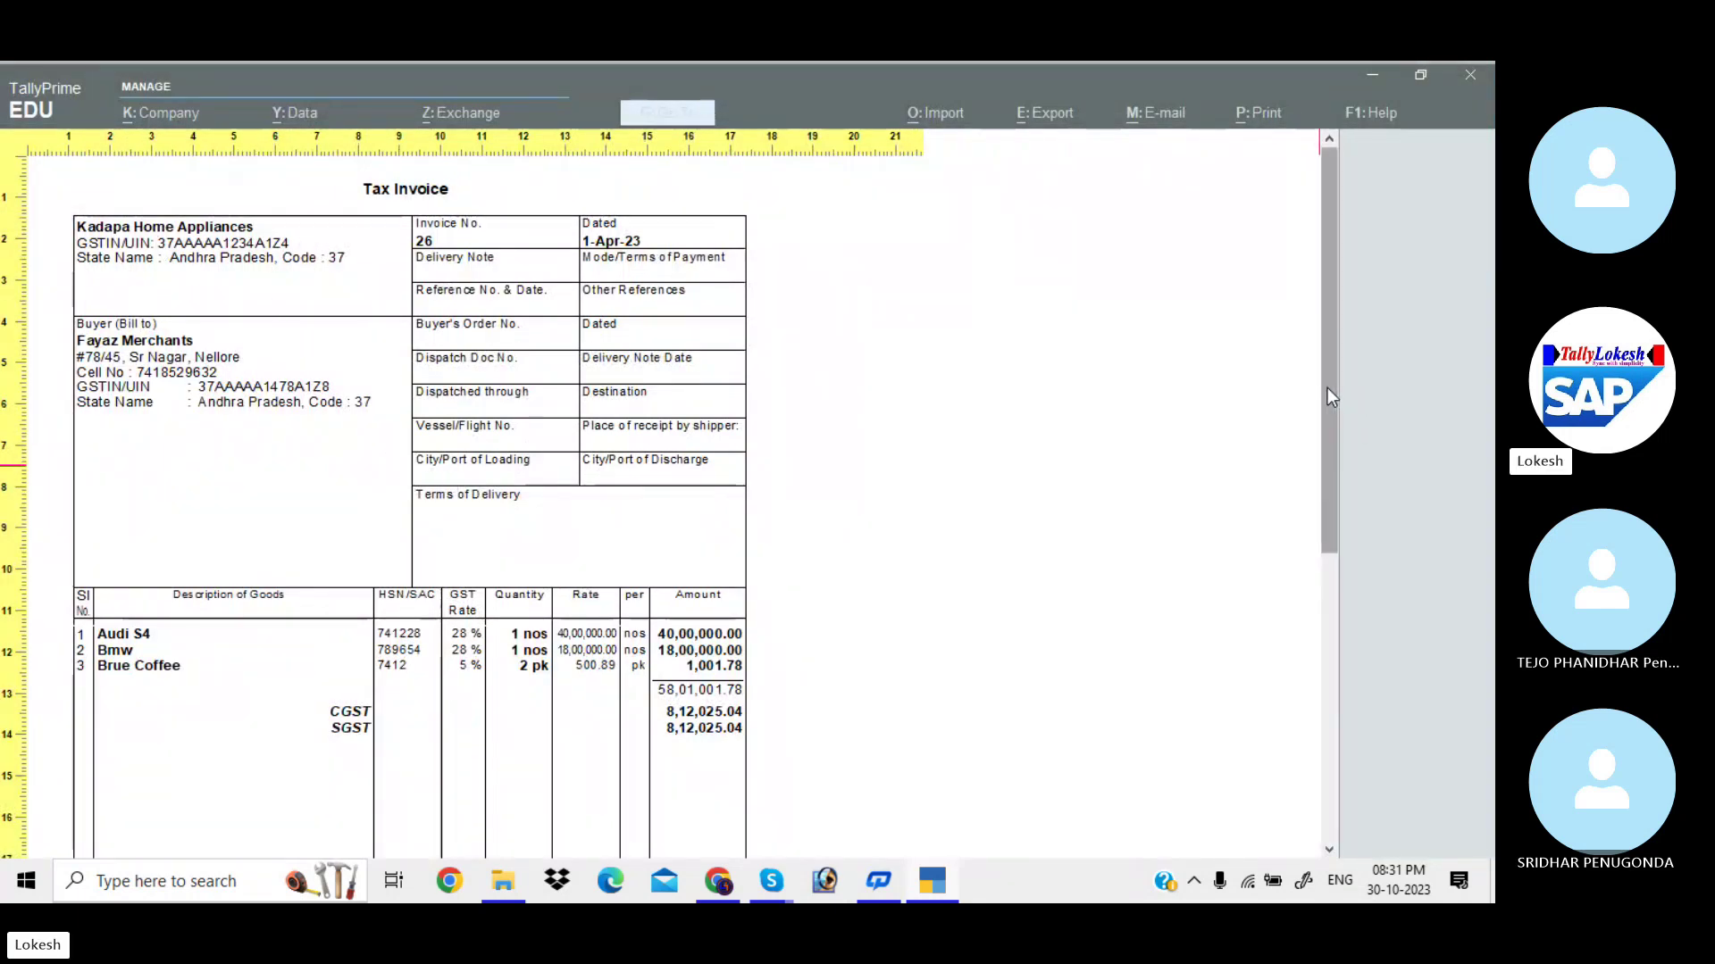
drag(1327, 388, 1322, 679)
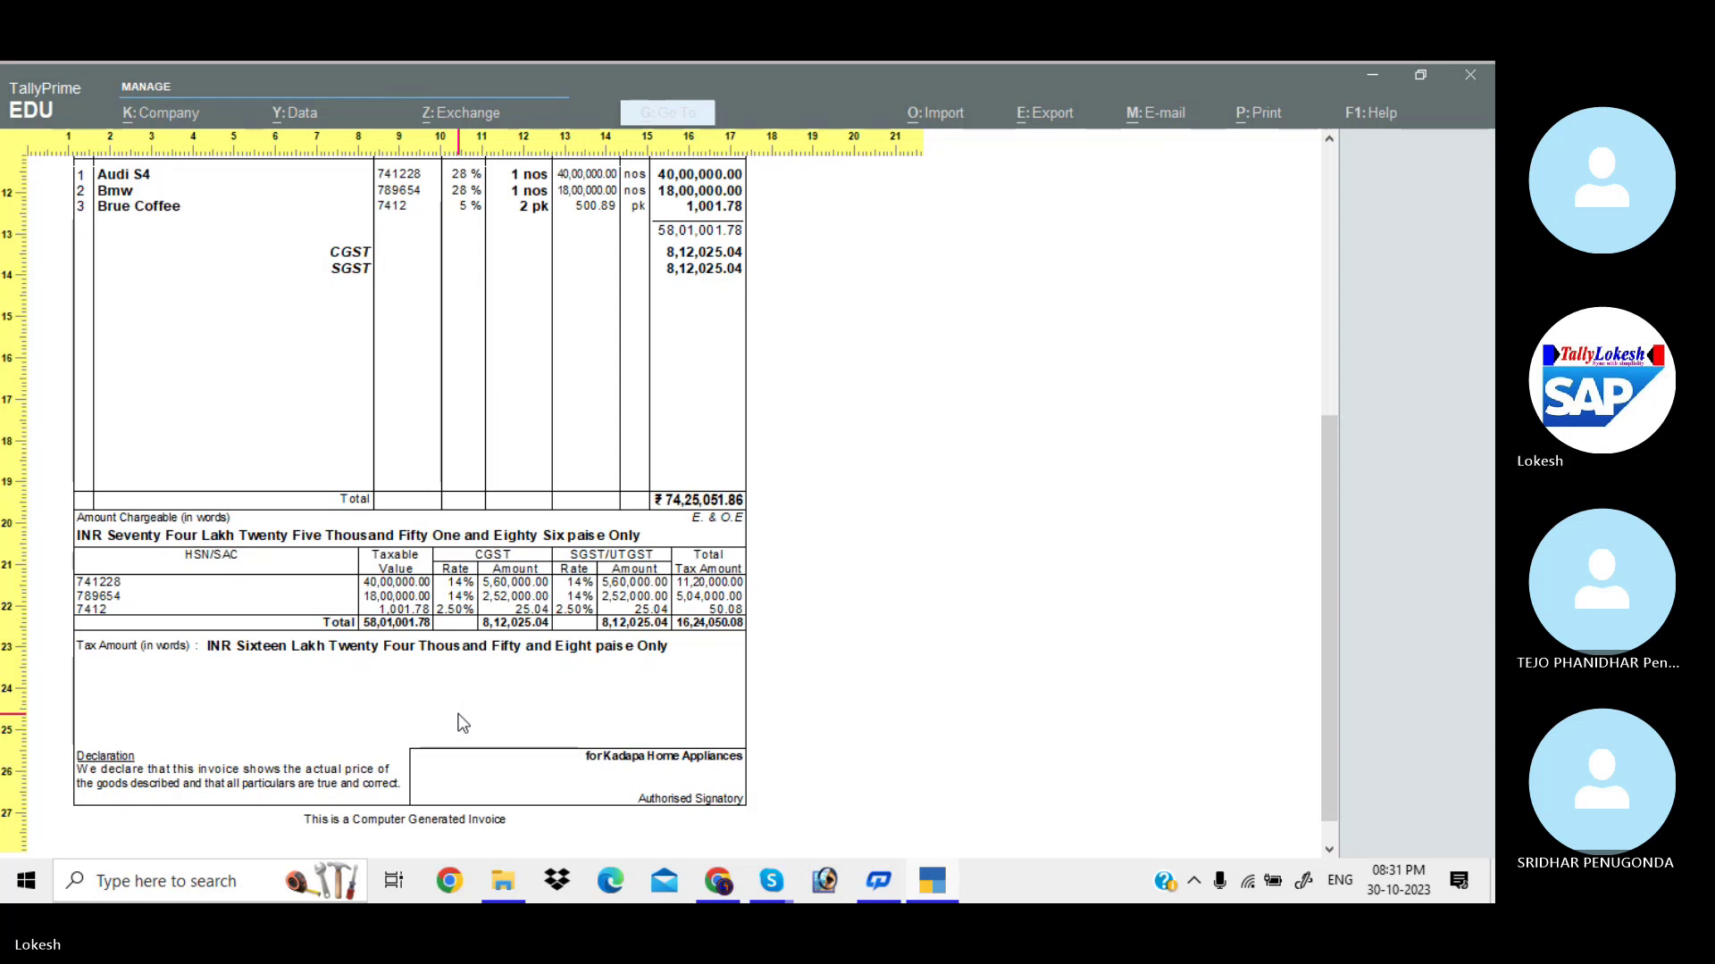
key(Escape)
key(Escape)
key(Escape)
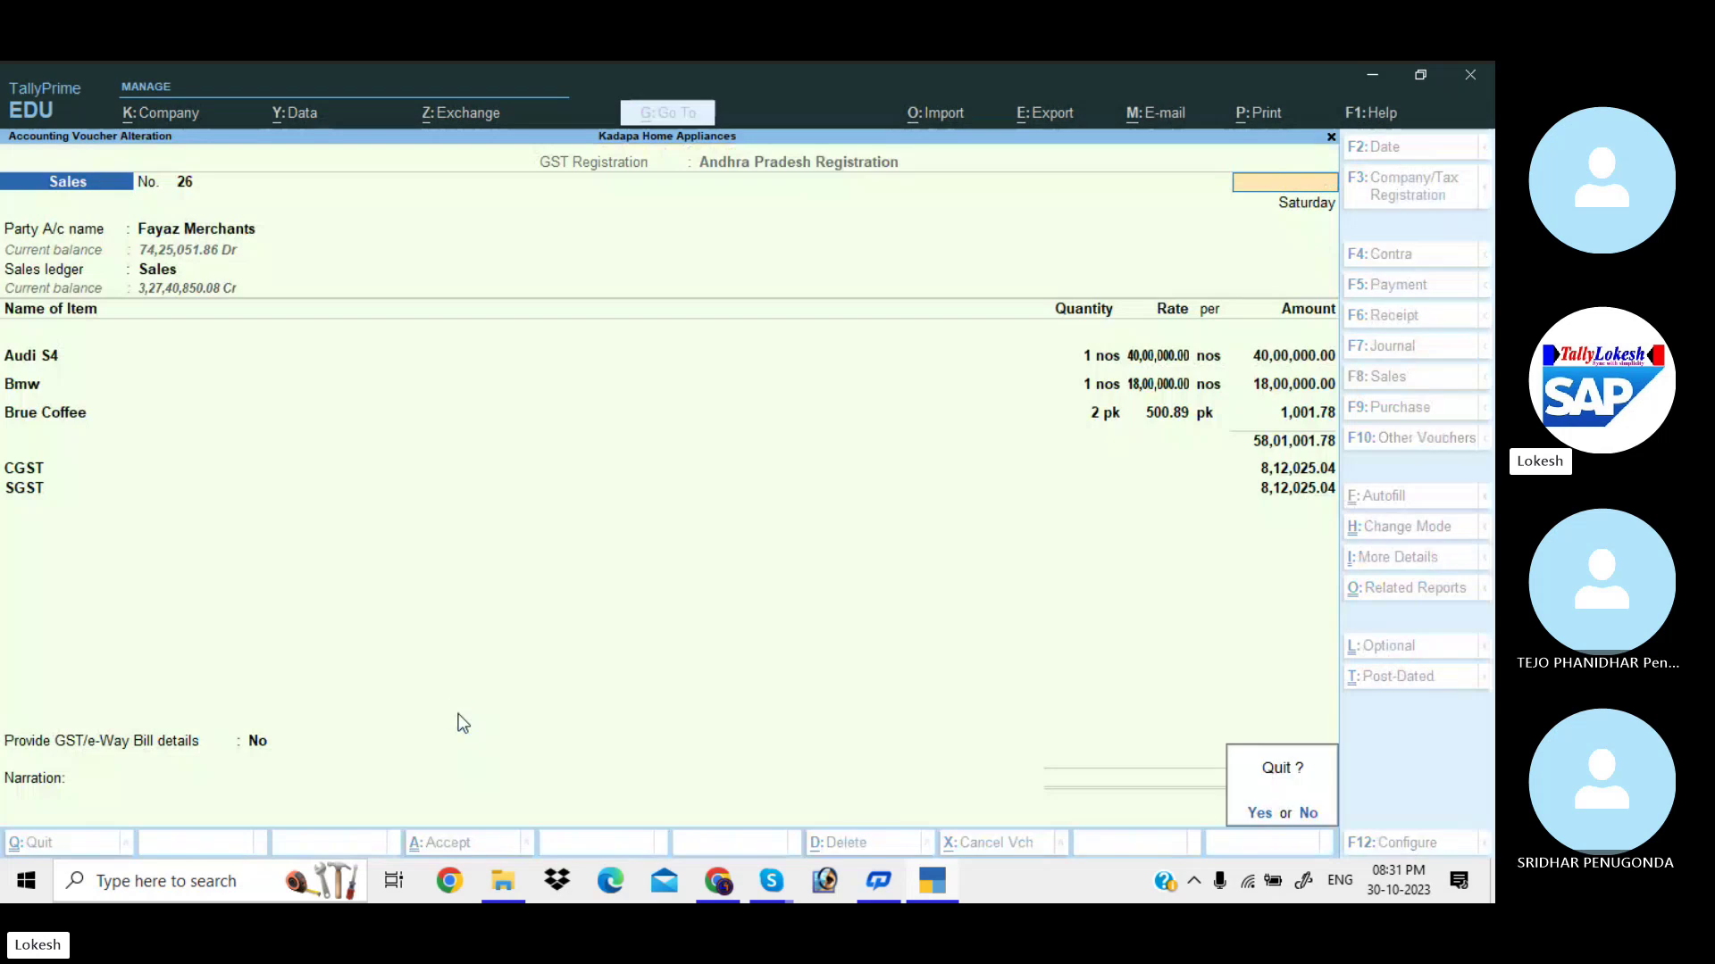
Quit the voucher and open the Hdfc Bank ledger for alteration.
key(y)
key(Escape)
key(y)
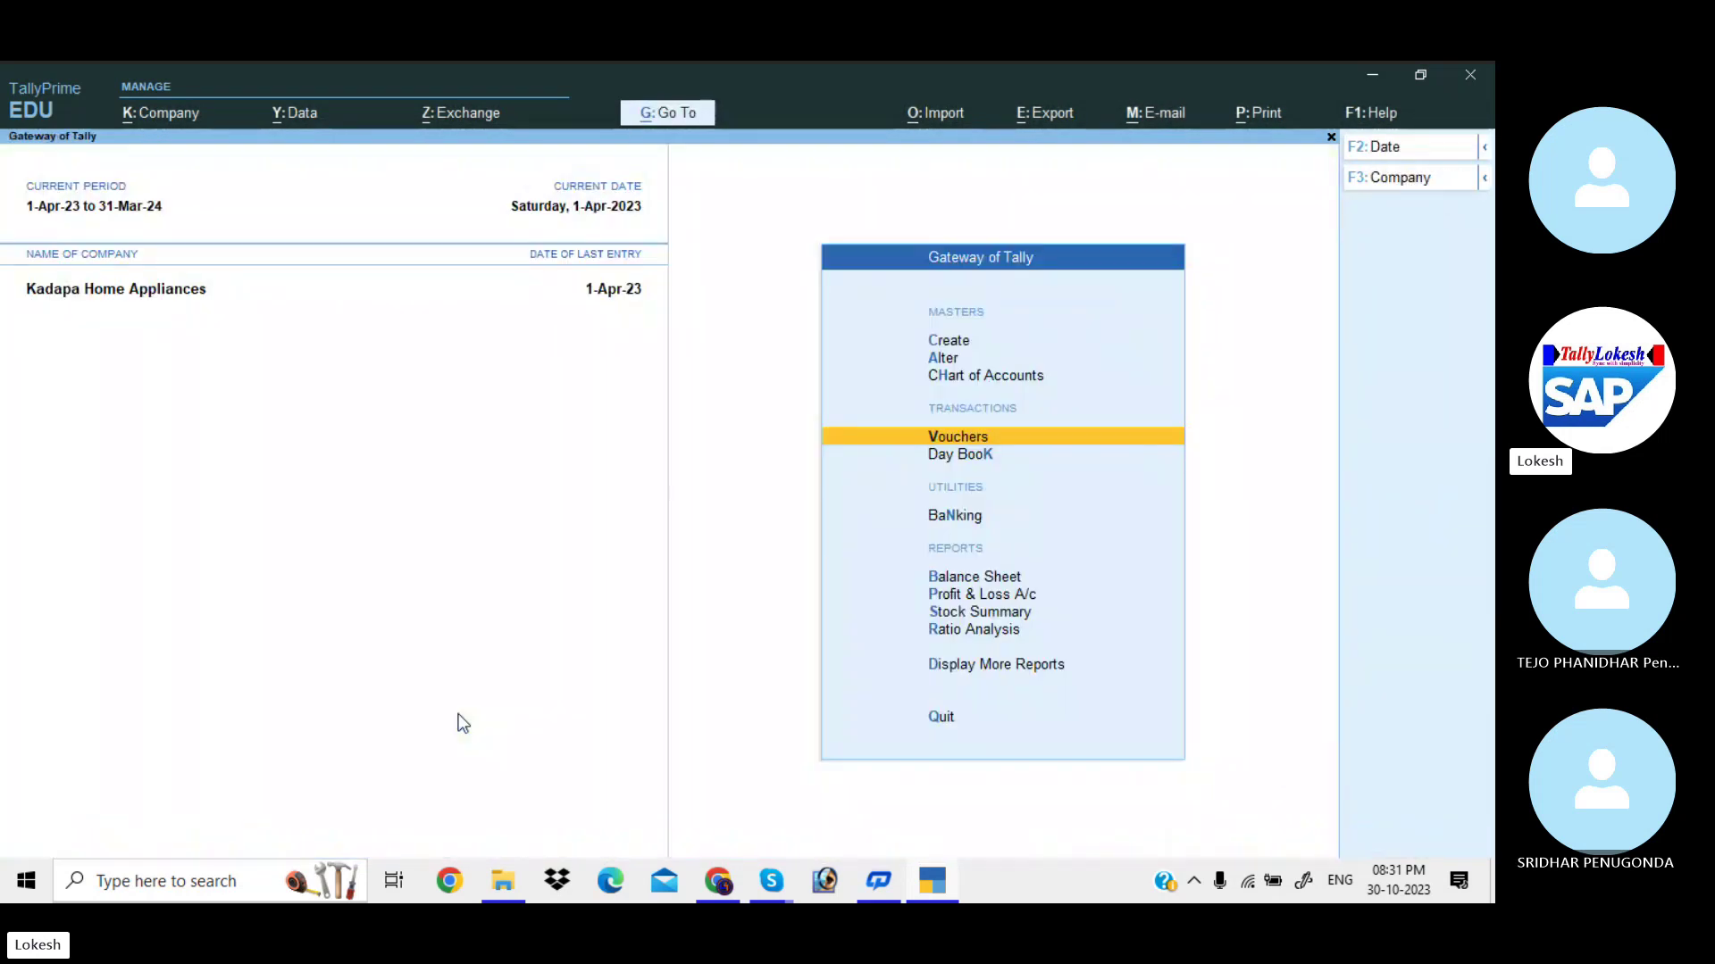
key(Up)
key(Up)
key(Return)
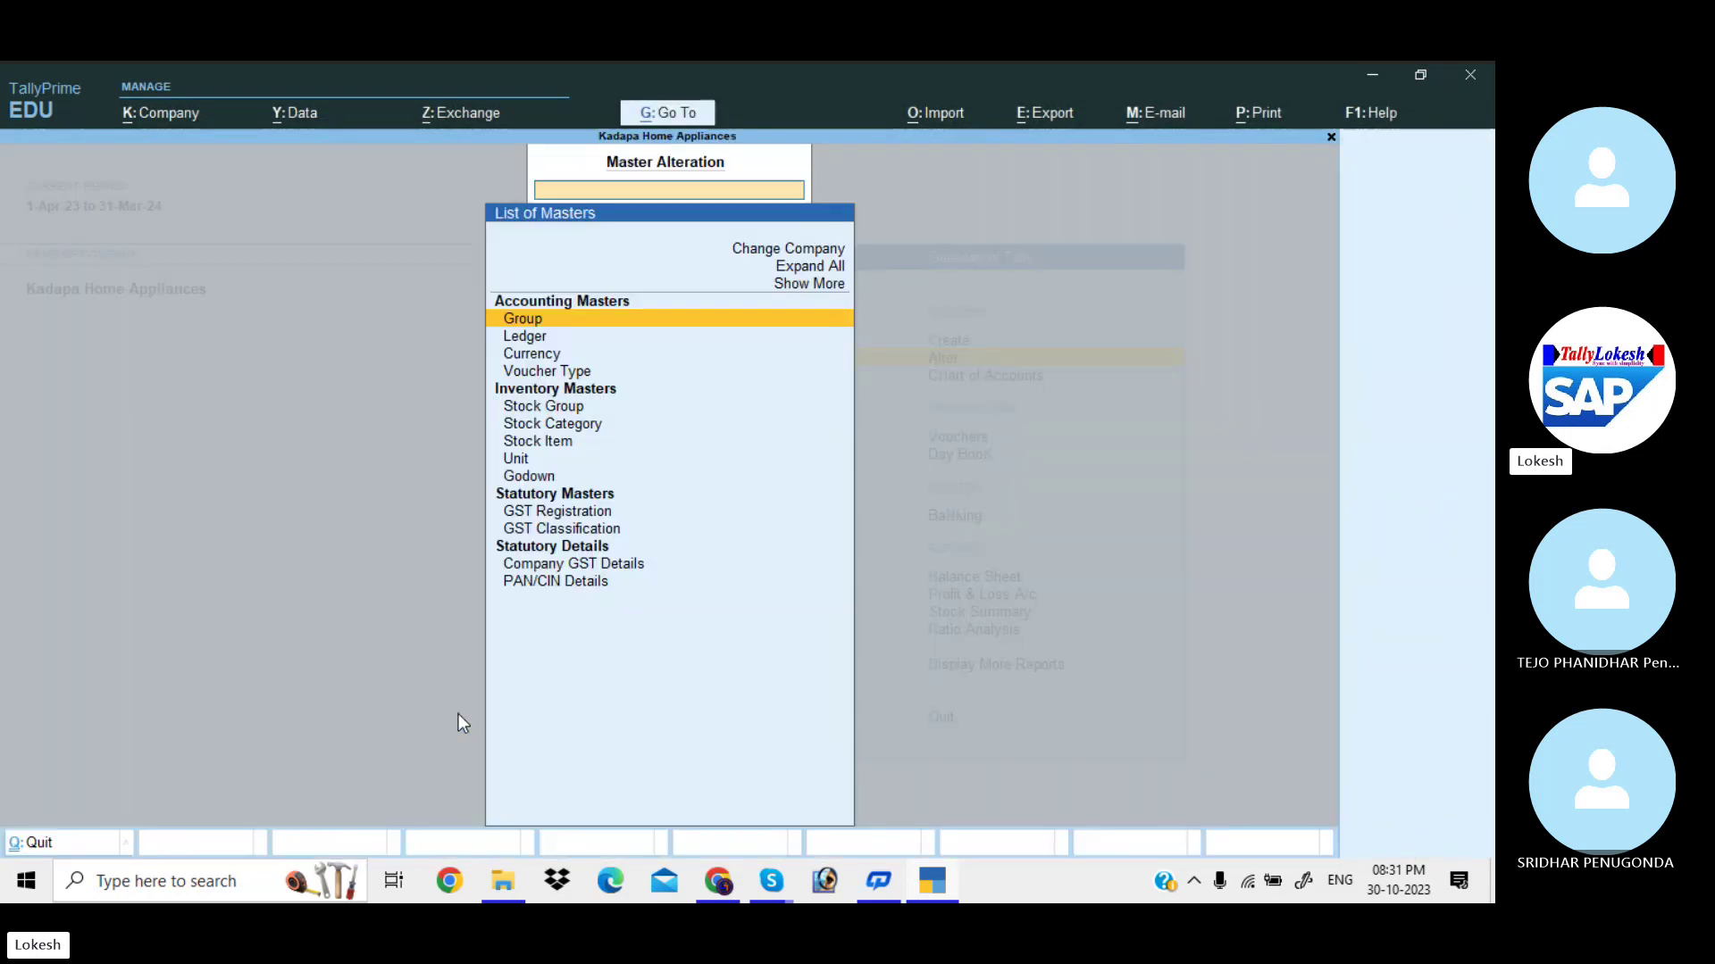
key(Down)
key(Return)
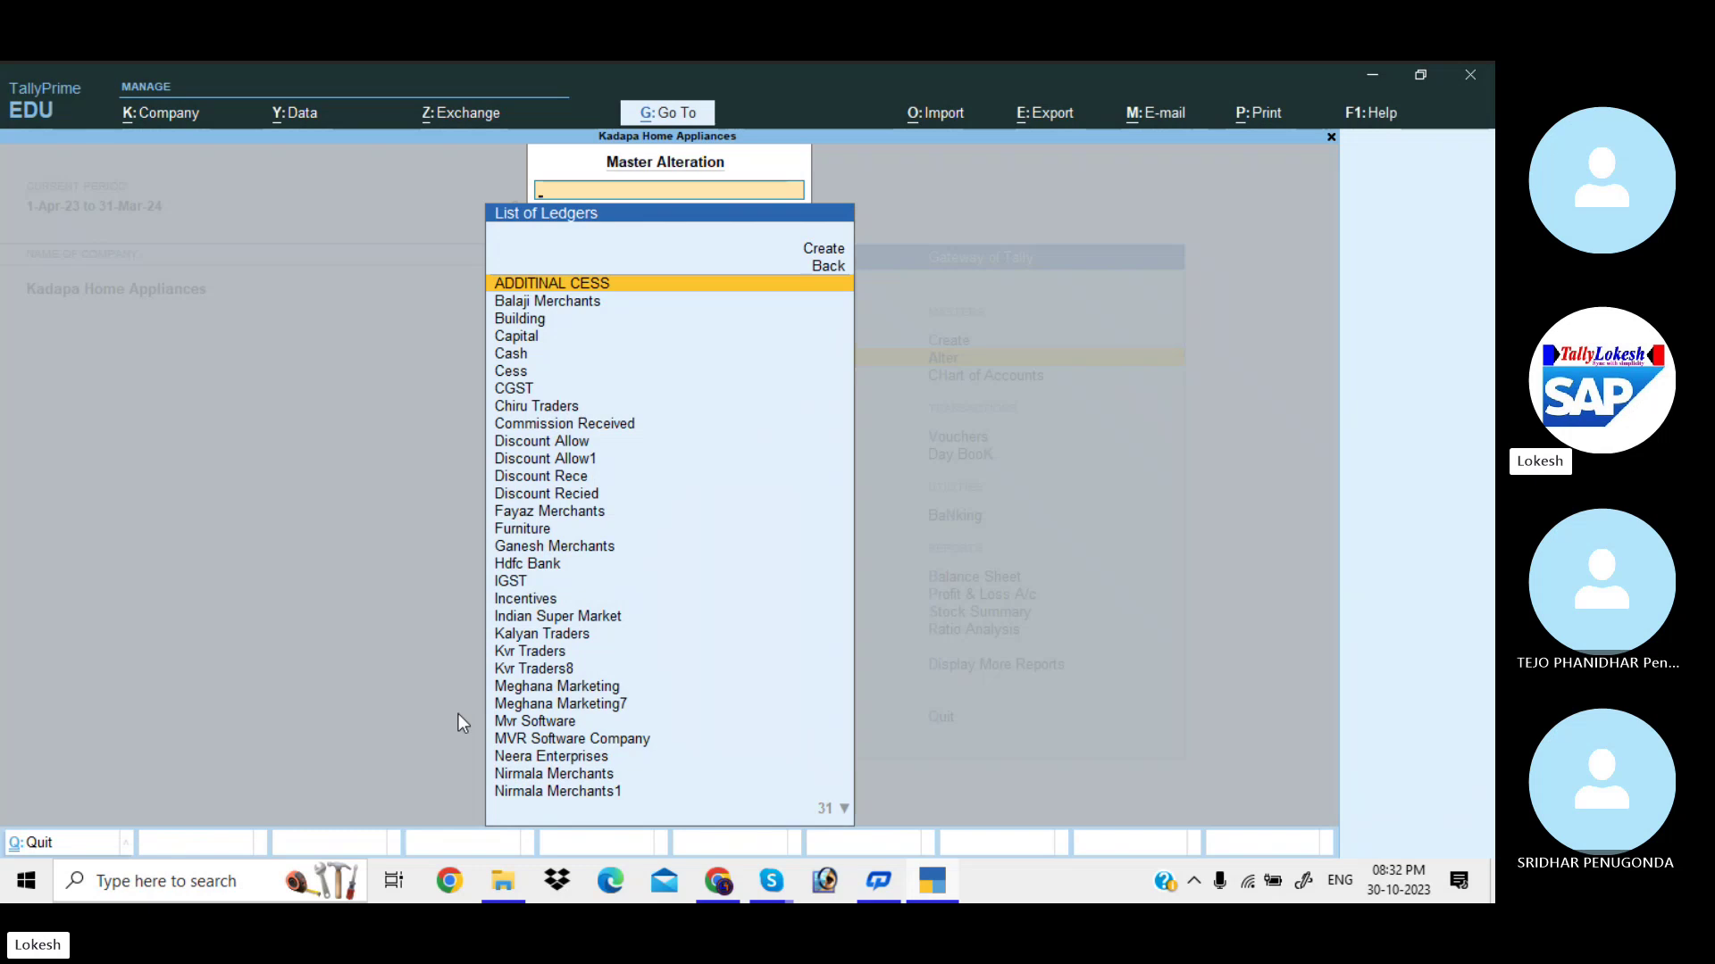
text(s)
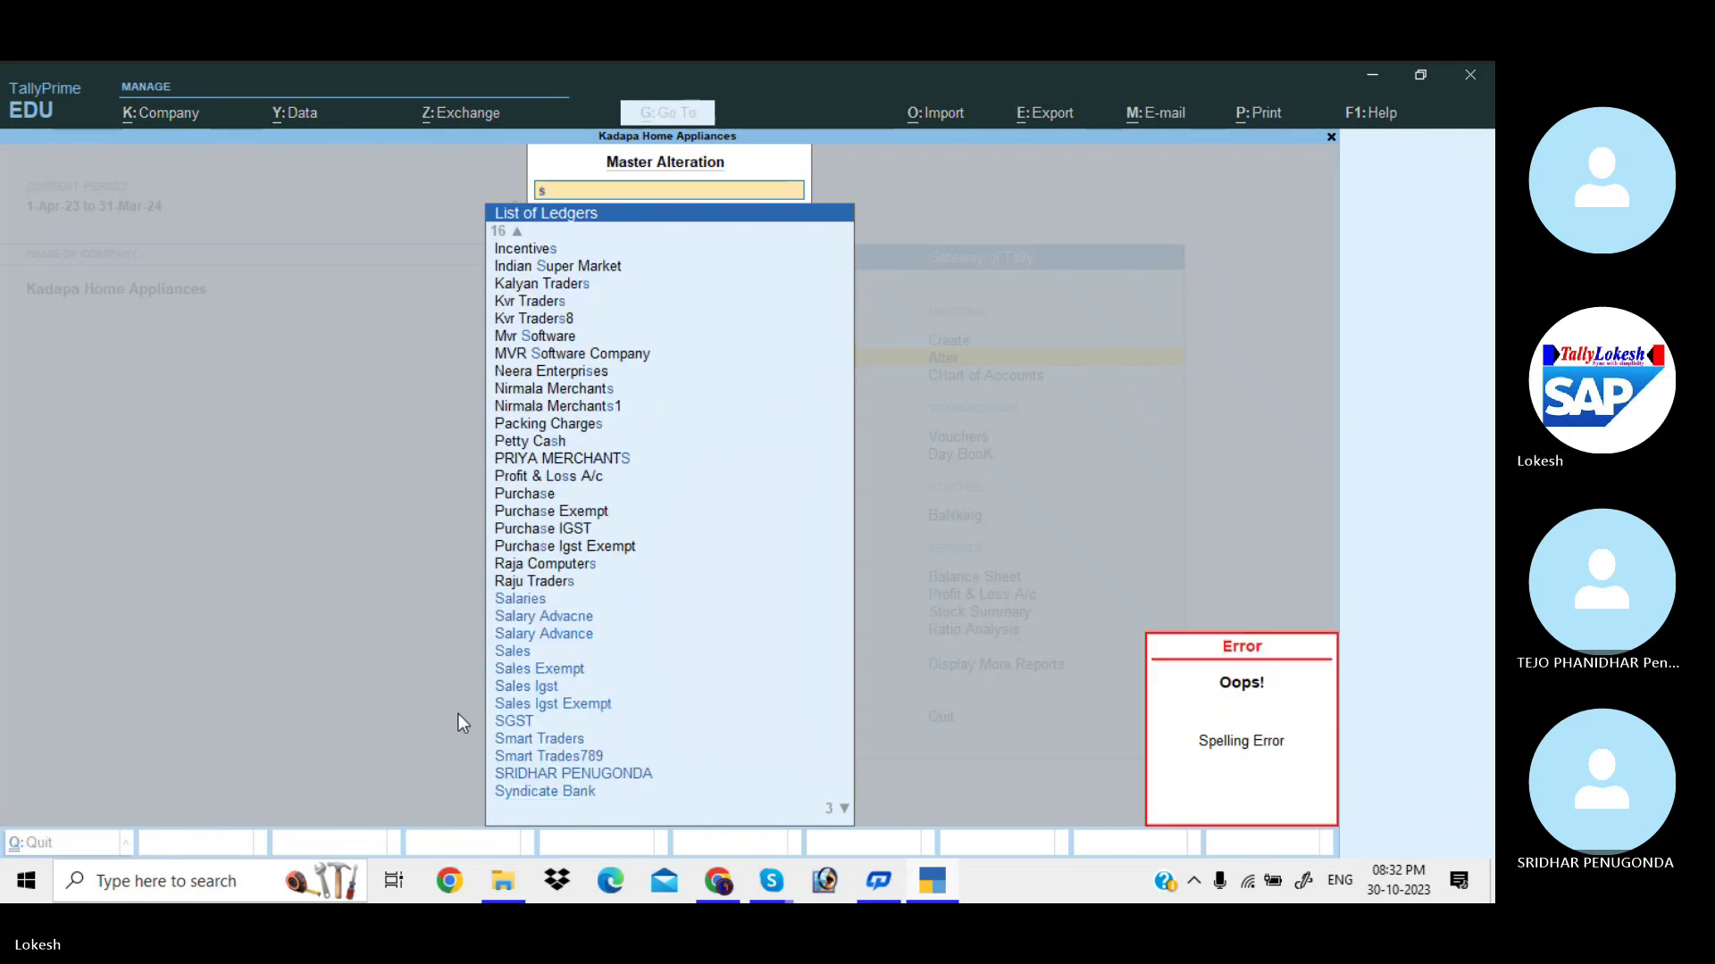
key(BackSpace)
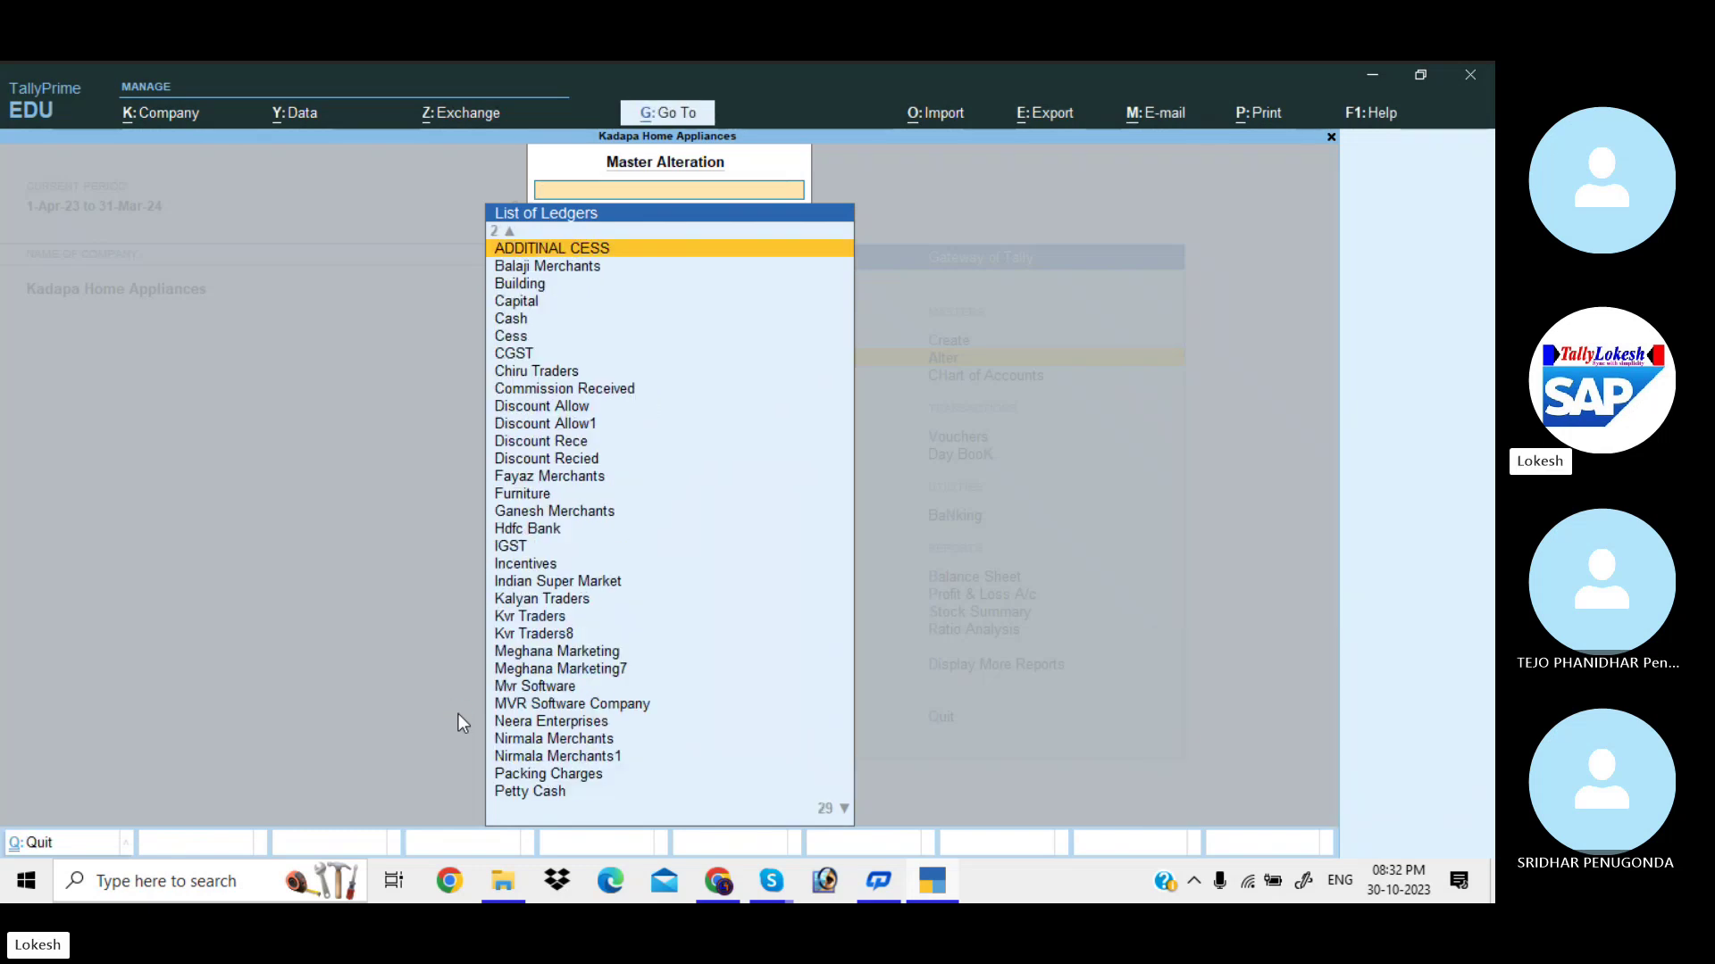
text(h)
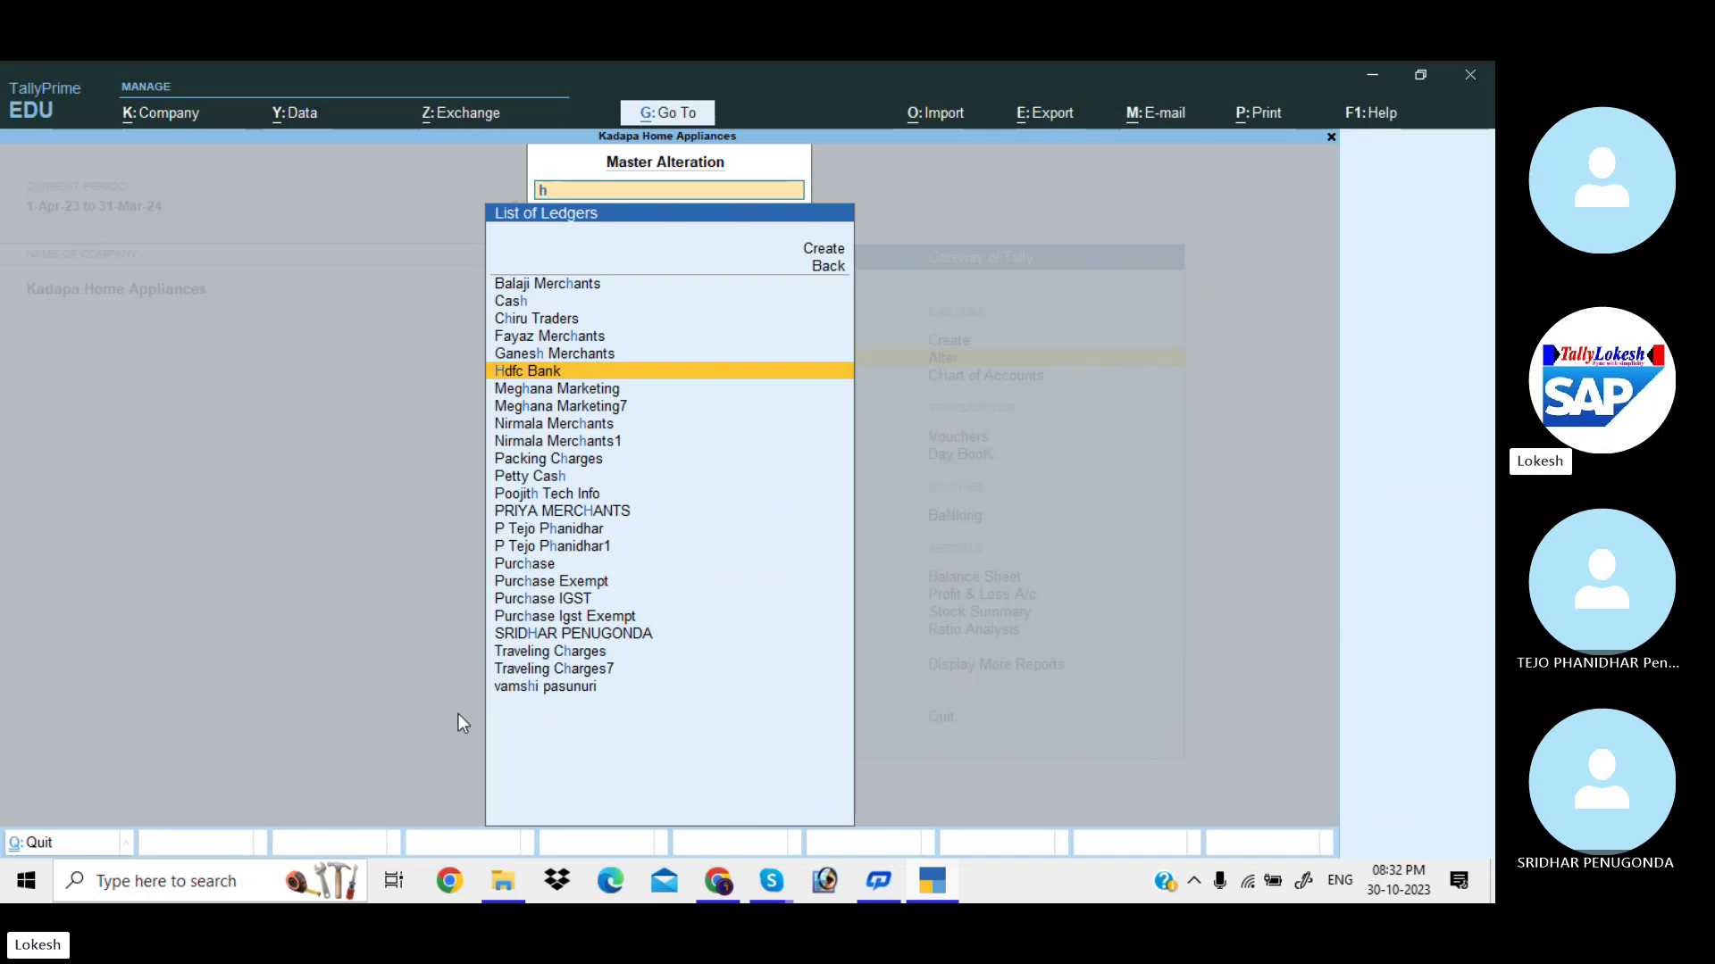
key(Return)
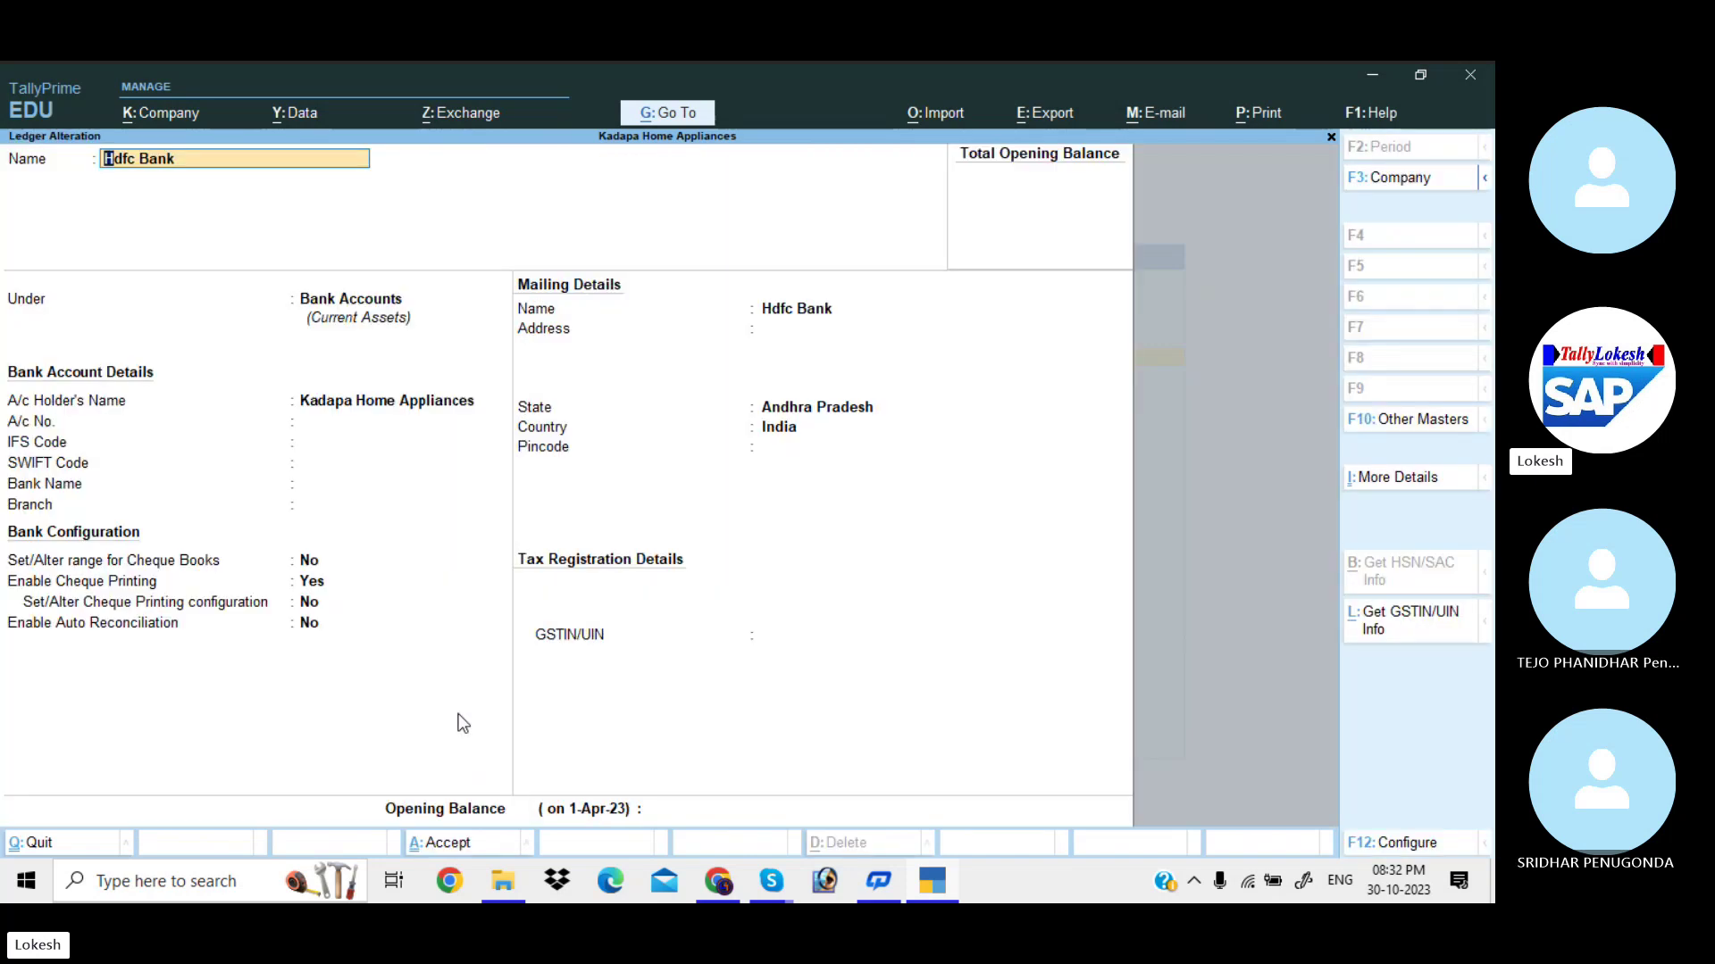
Enter the ledger's account number, IFS code, SWIFT code and branch Kadapa.
key(Return)
key(Return)
key(Return)
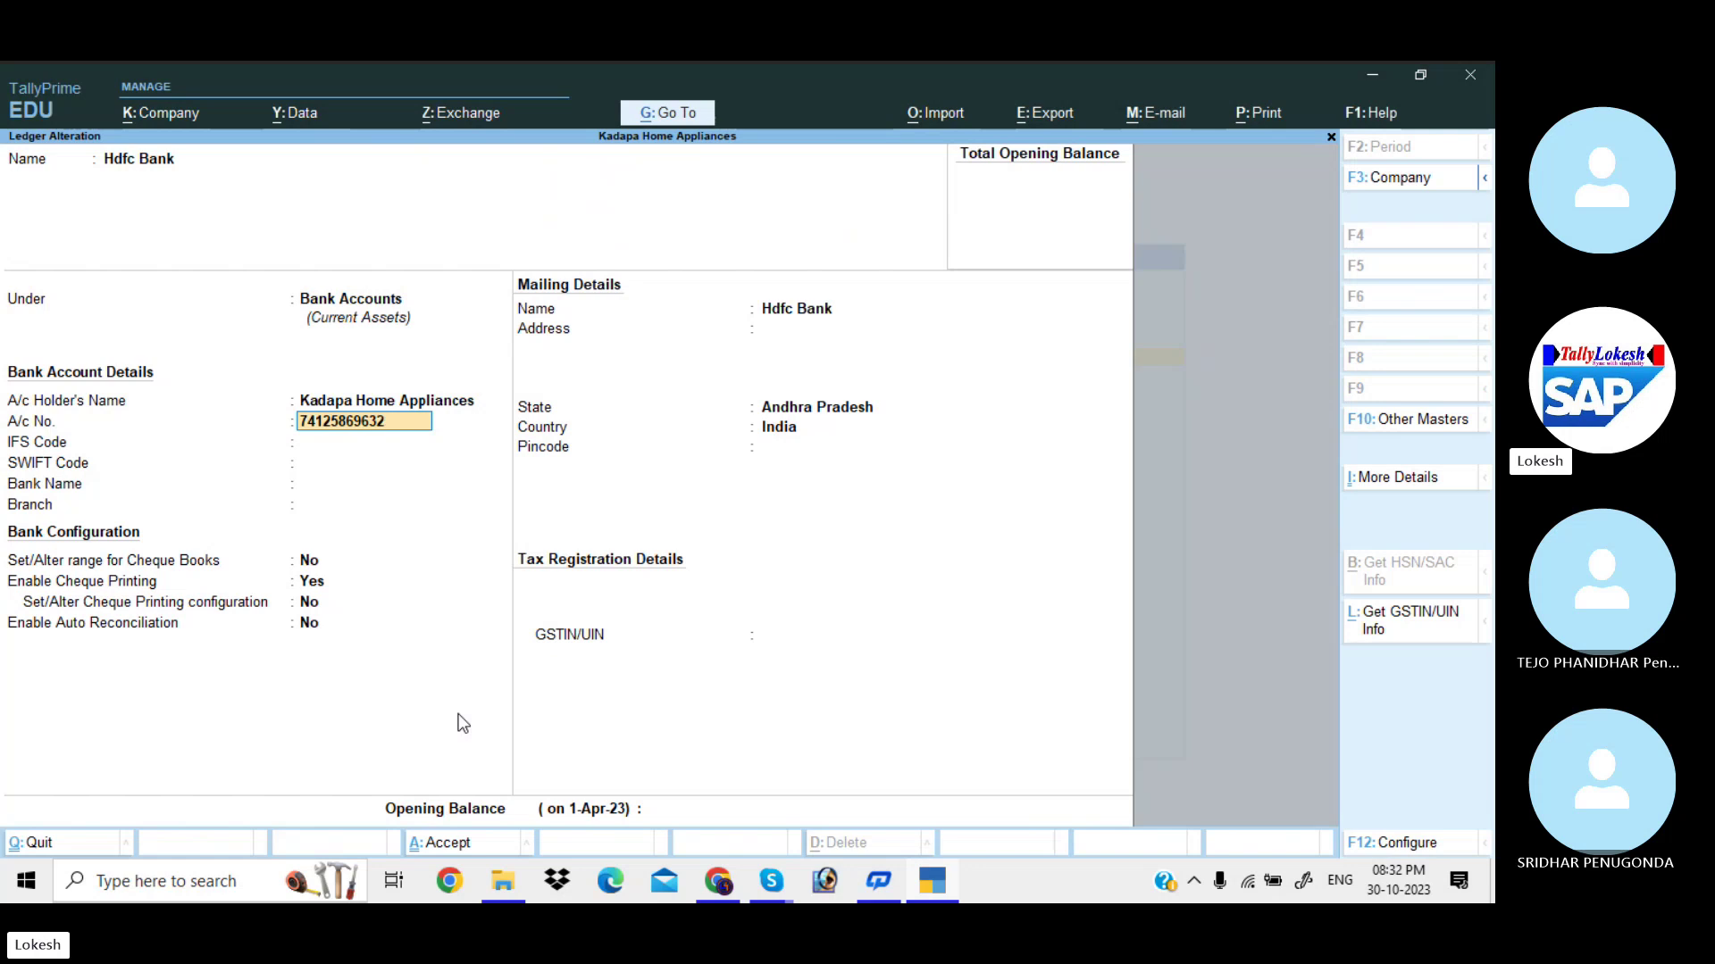
key(Return)
text(HDFC458789)
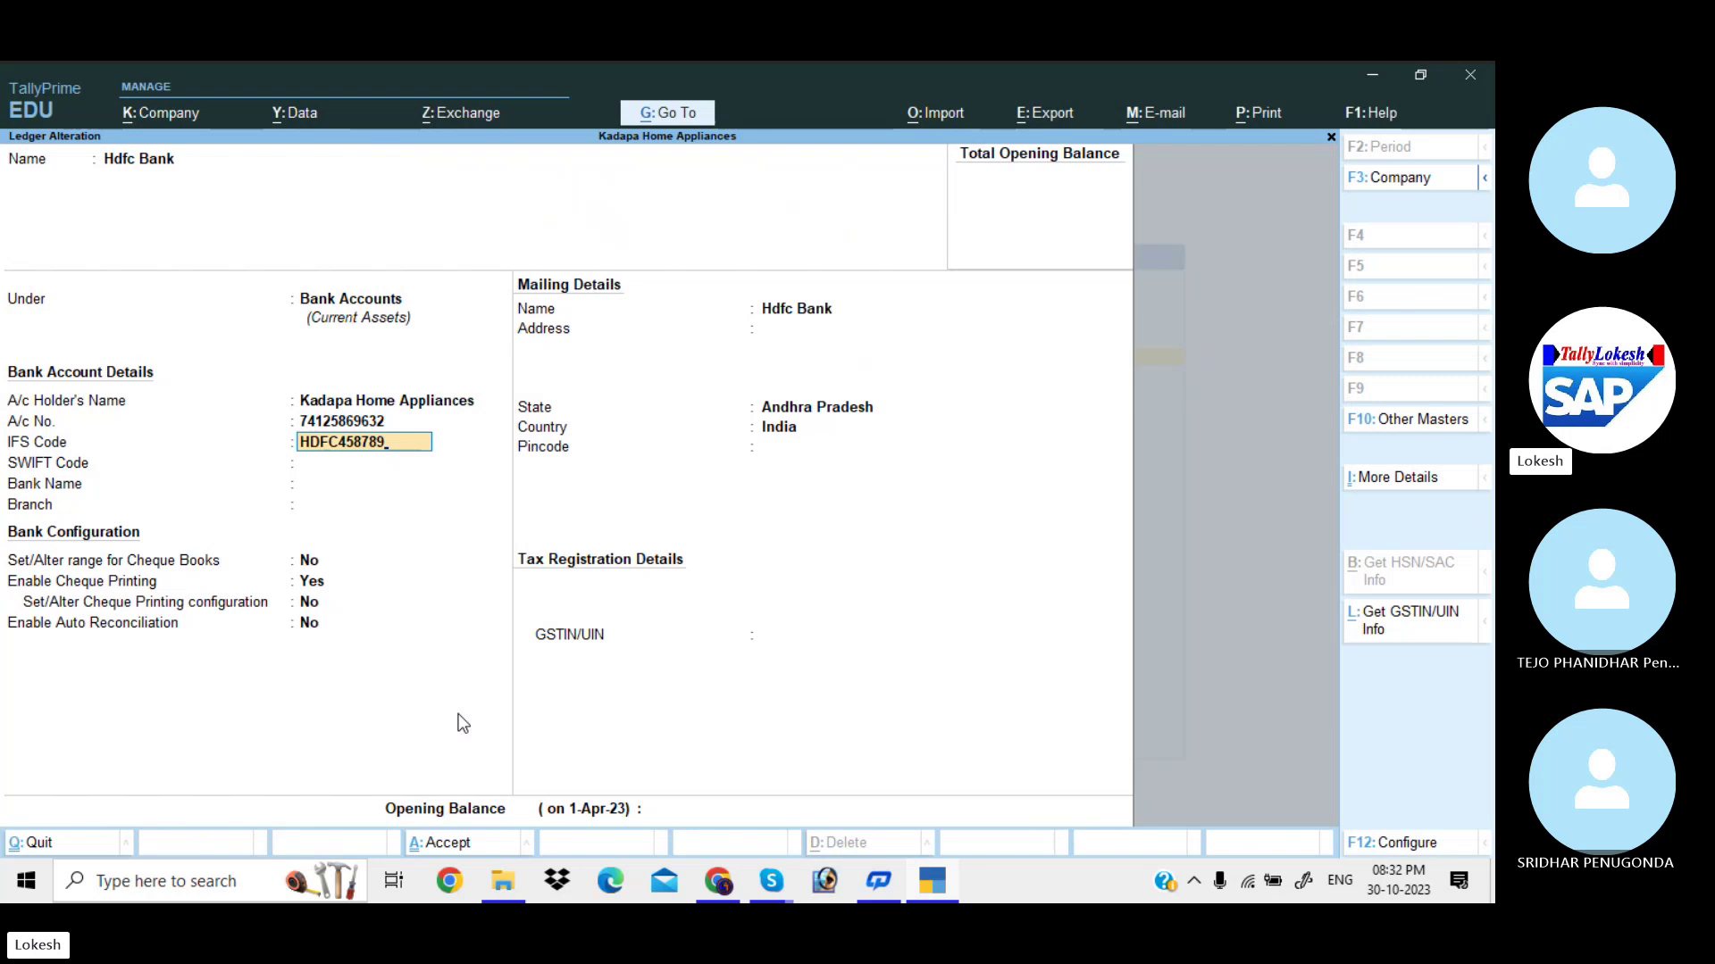
key(Return)
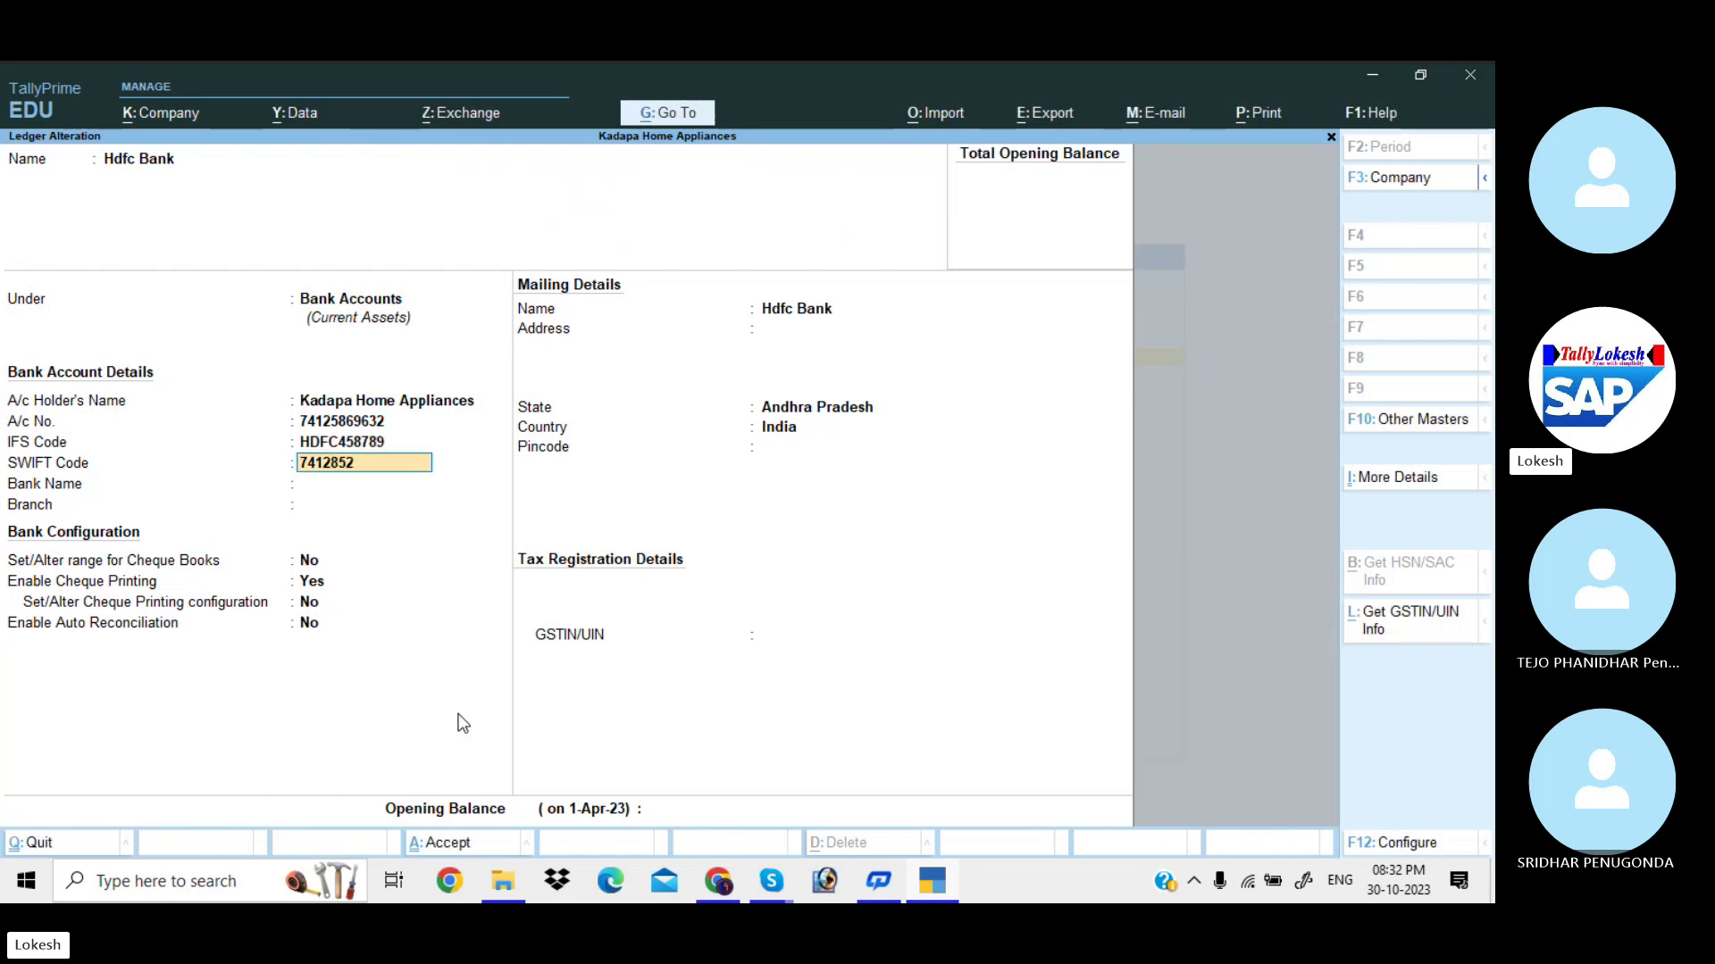
text(7412852)
key(Return)
key(Return)
key(Return)
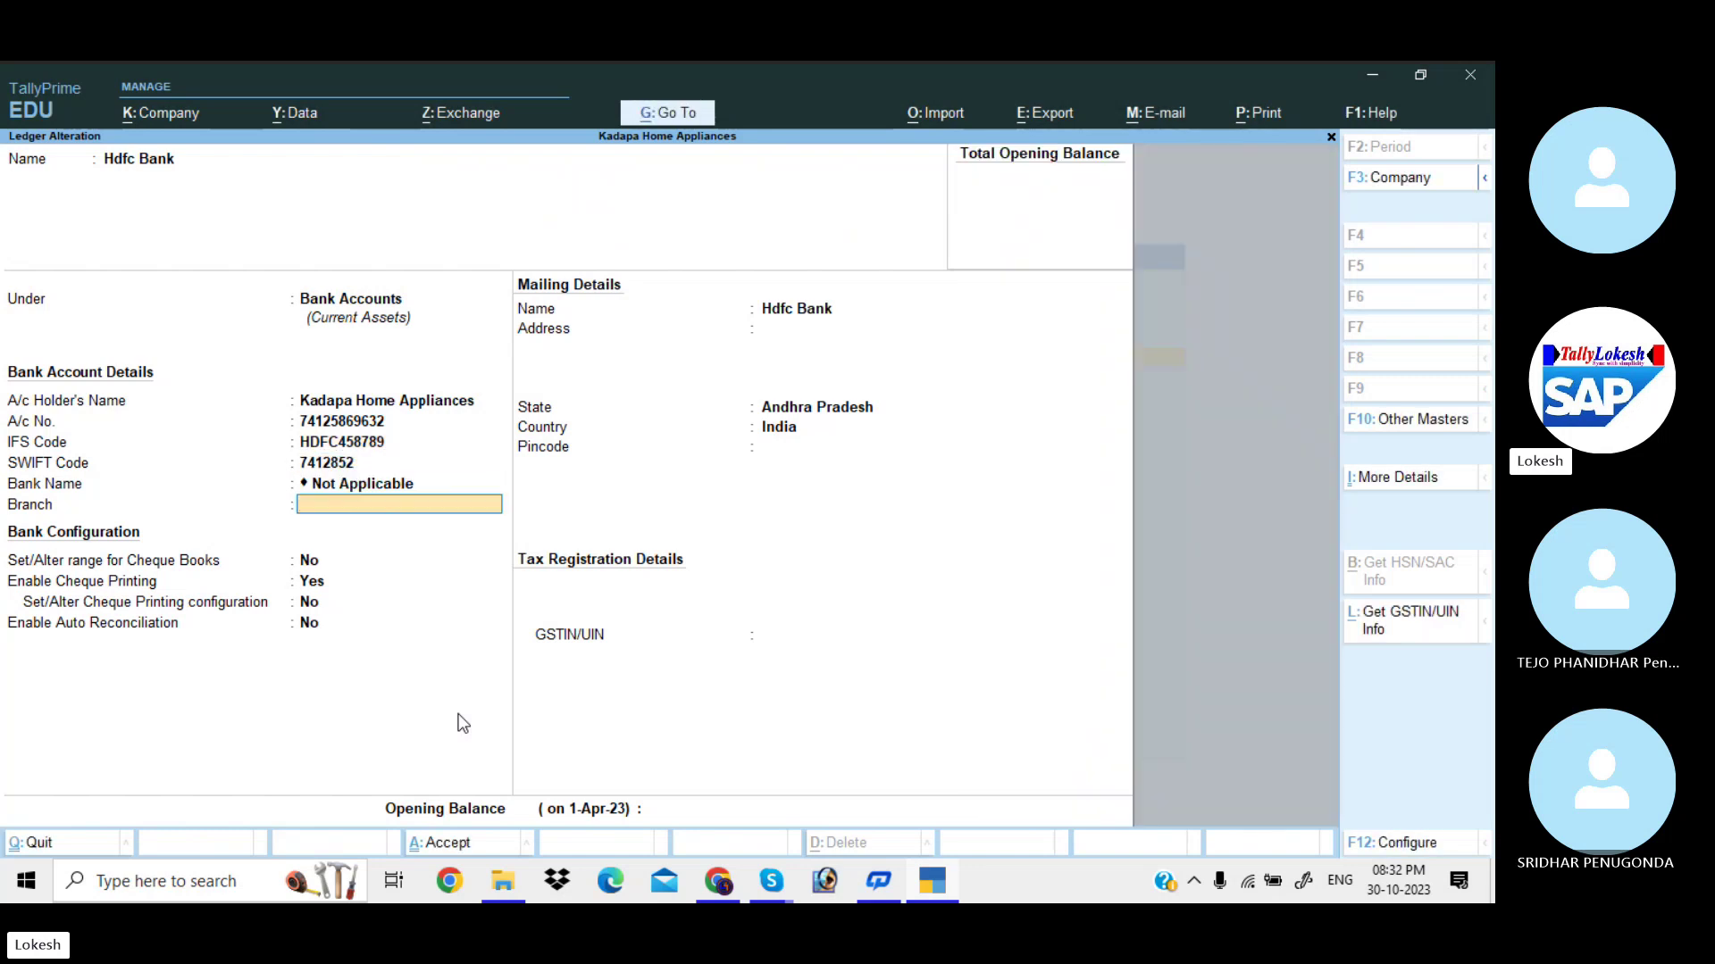
text(Kadapa)
key(Return)
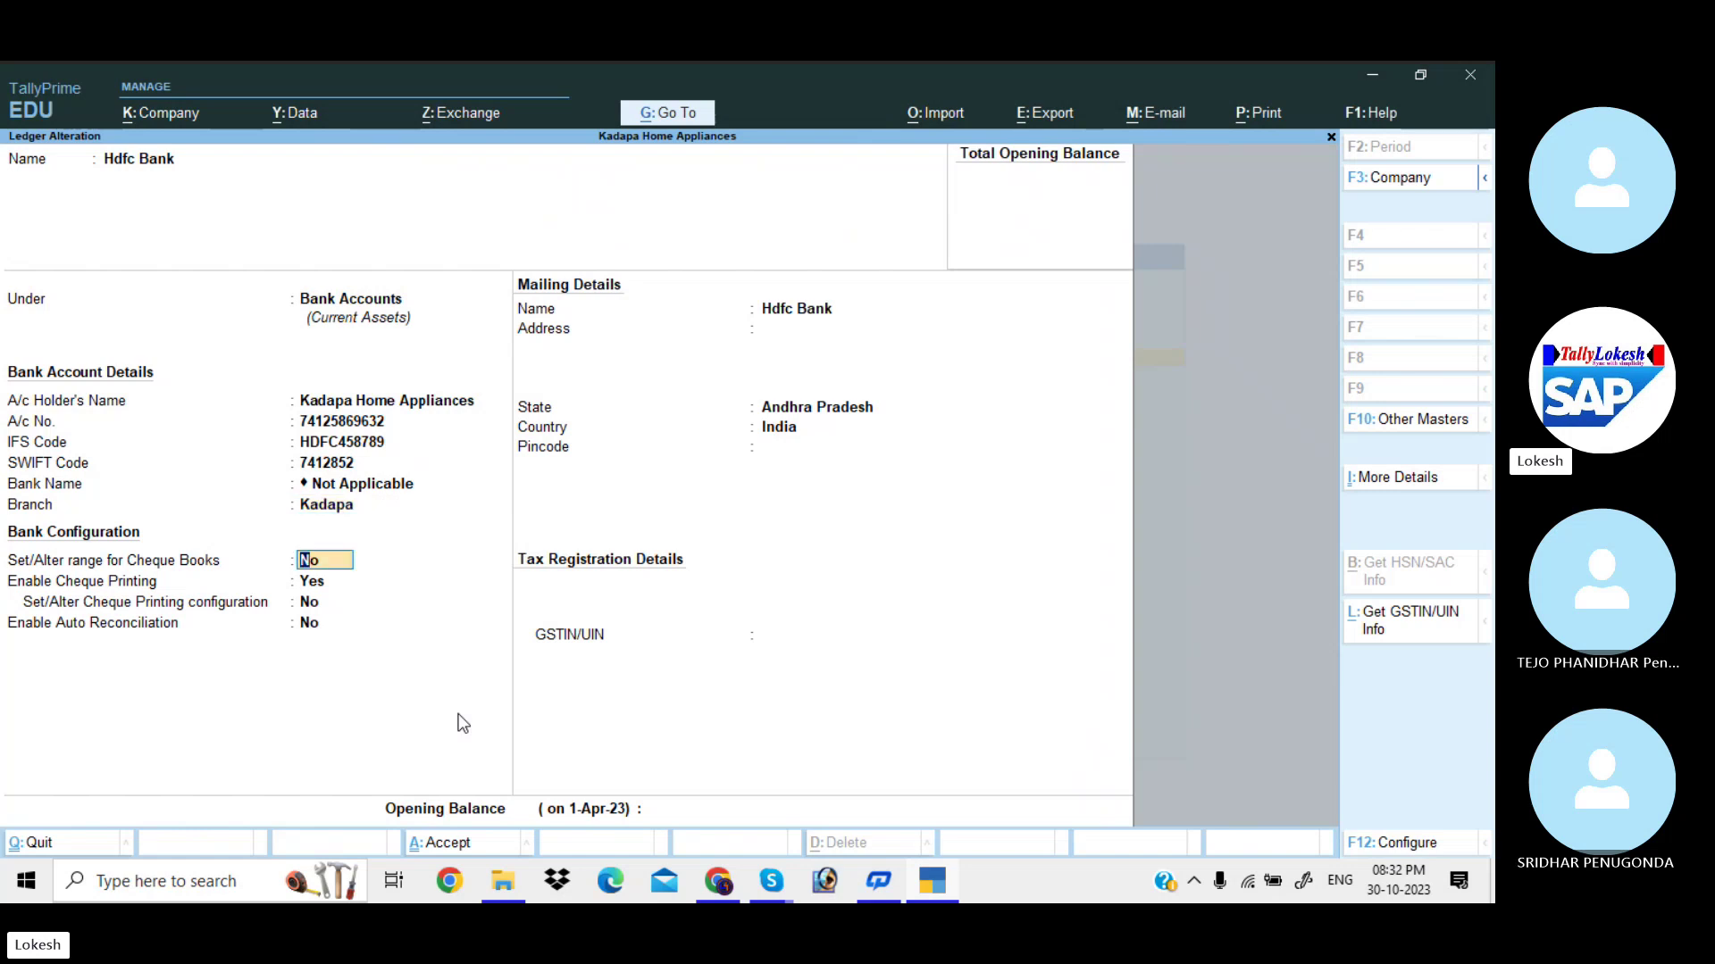
key(Return)
Save the Hdfc Bank ledger and open the Day Book.
key(ctrl+a)
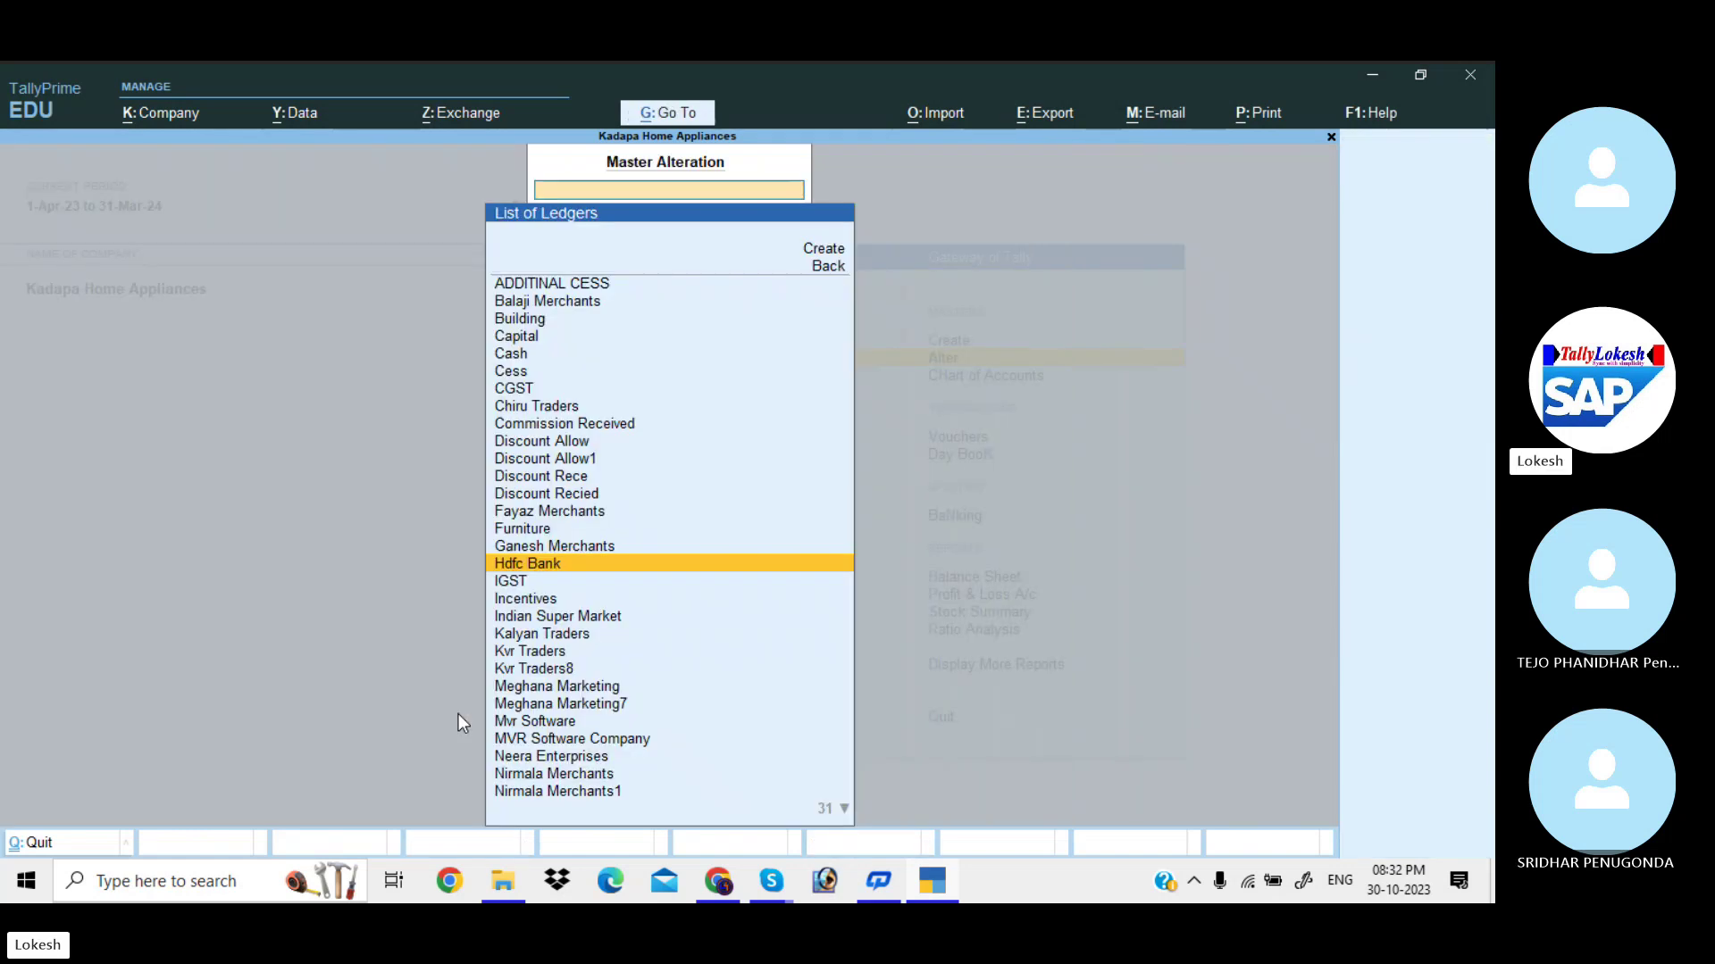
key(Escape)
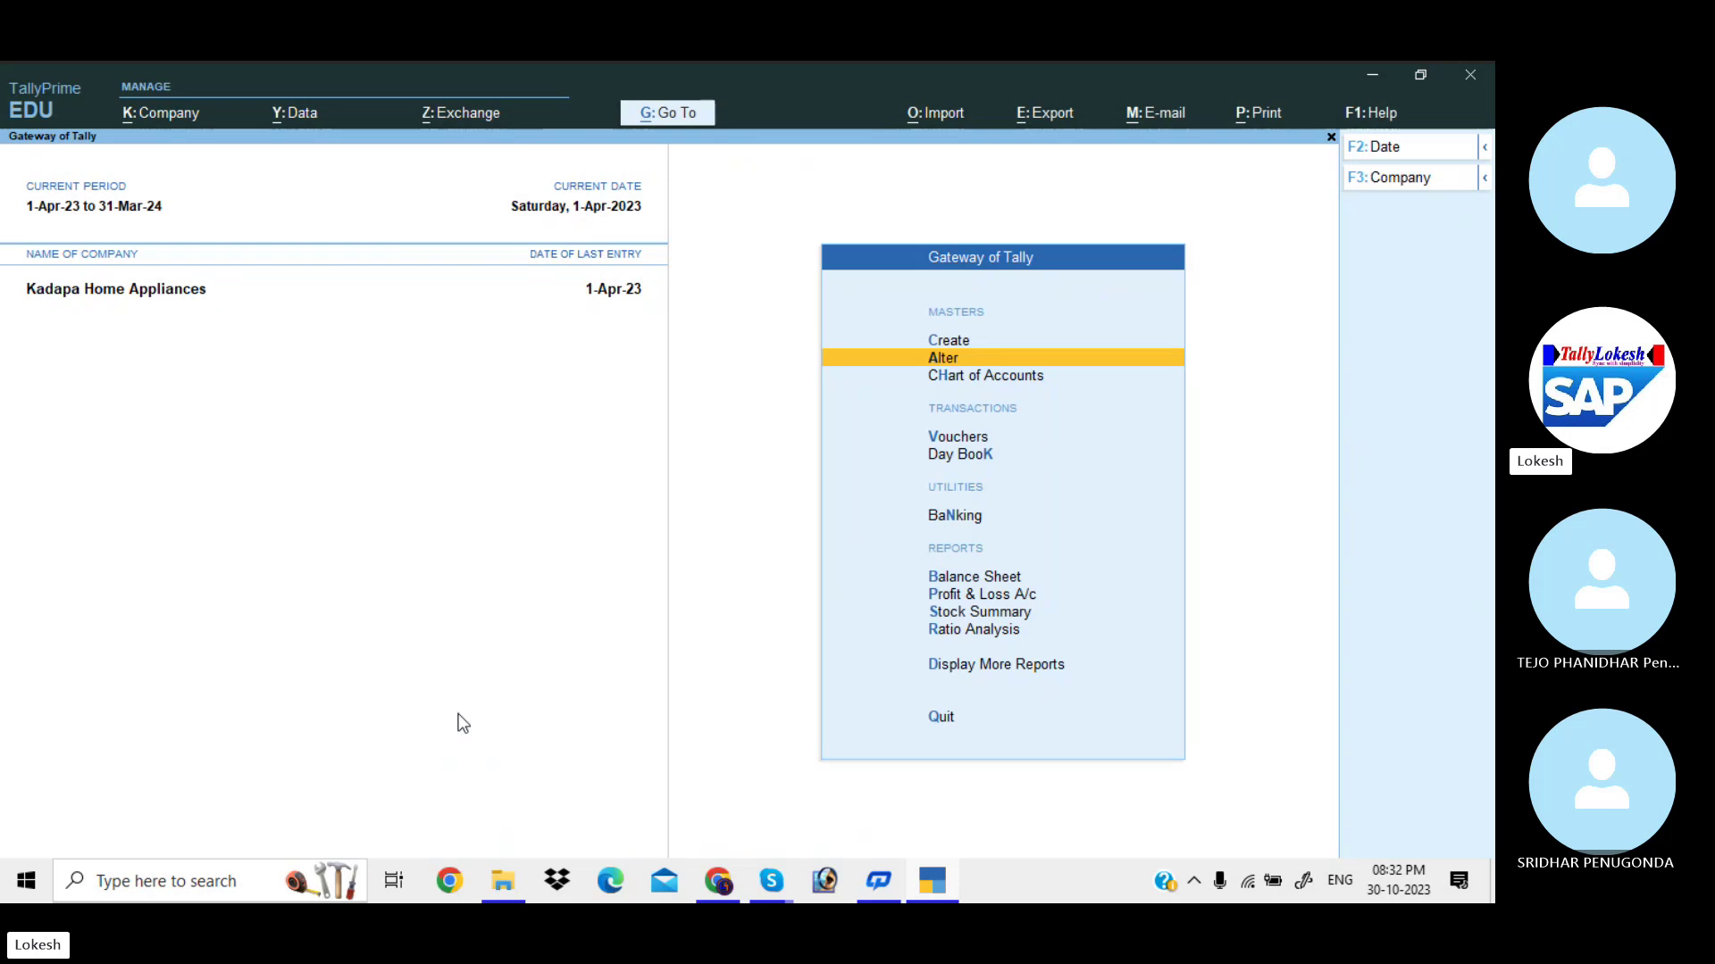
key(Down)
key(Down)
key(Down)
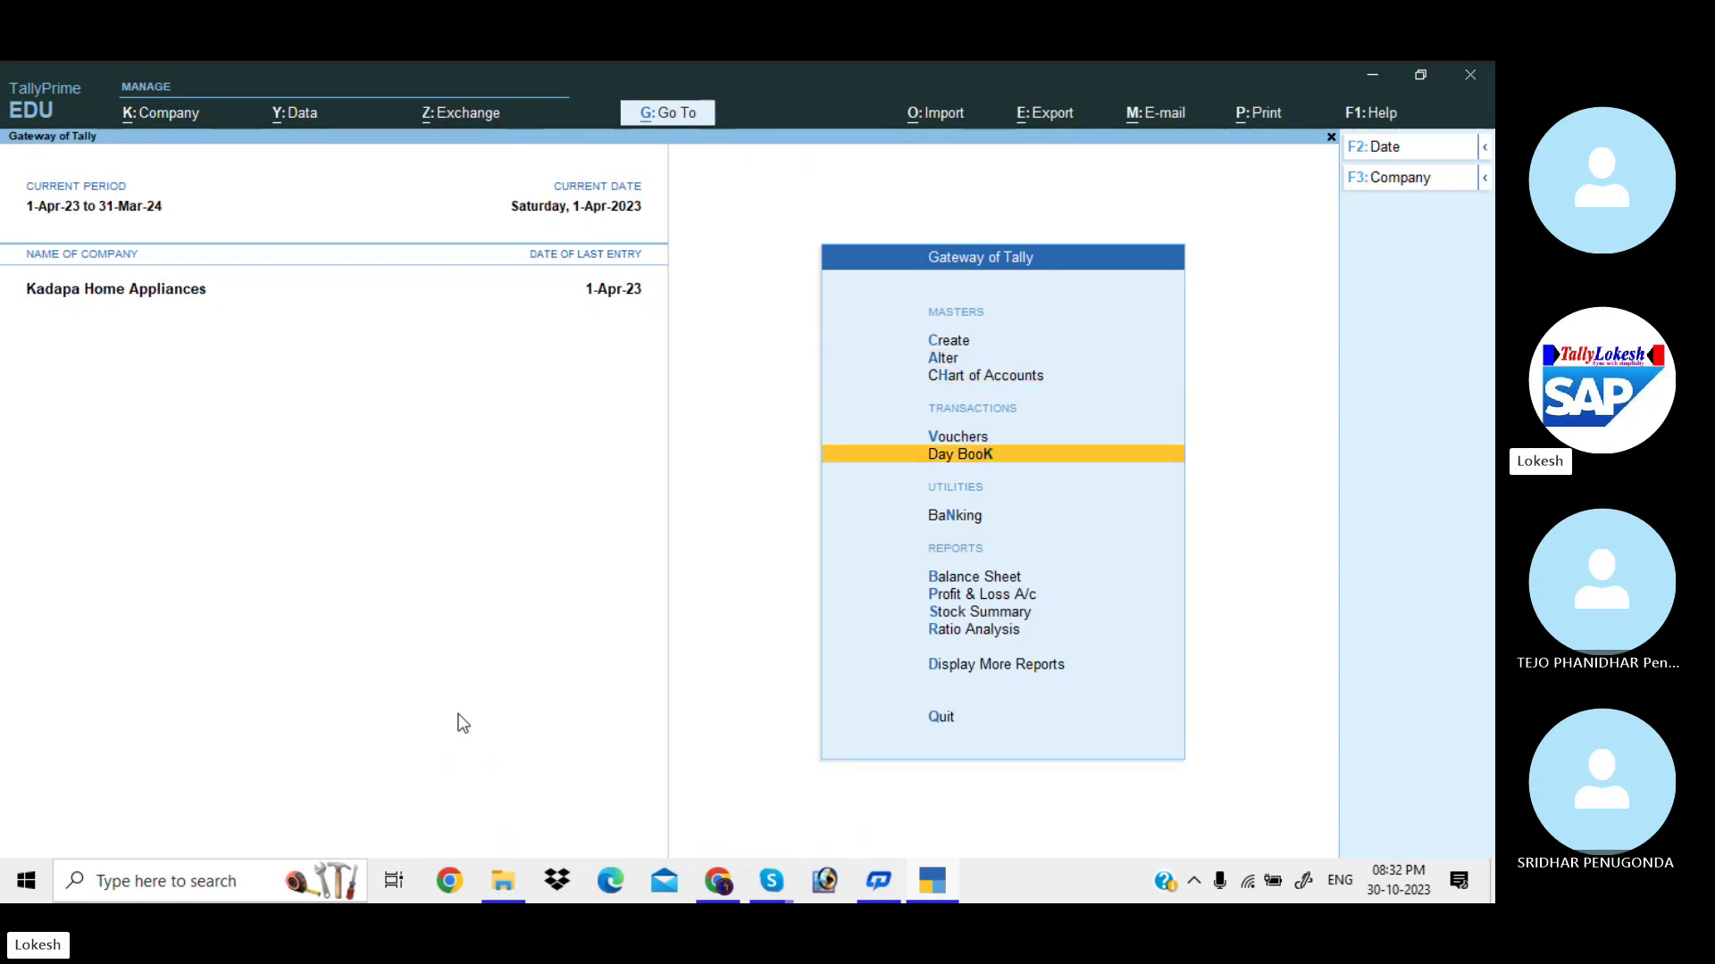
key(Return)
Open Fayaz Merchants sales voucher No. 26 and bring up its print options.
scroll(461, 725, down, 6)
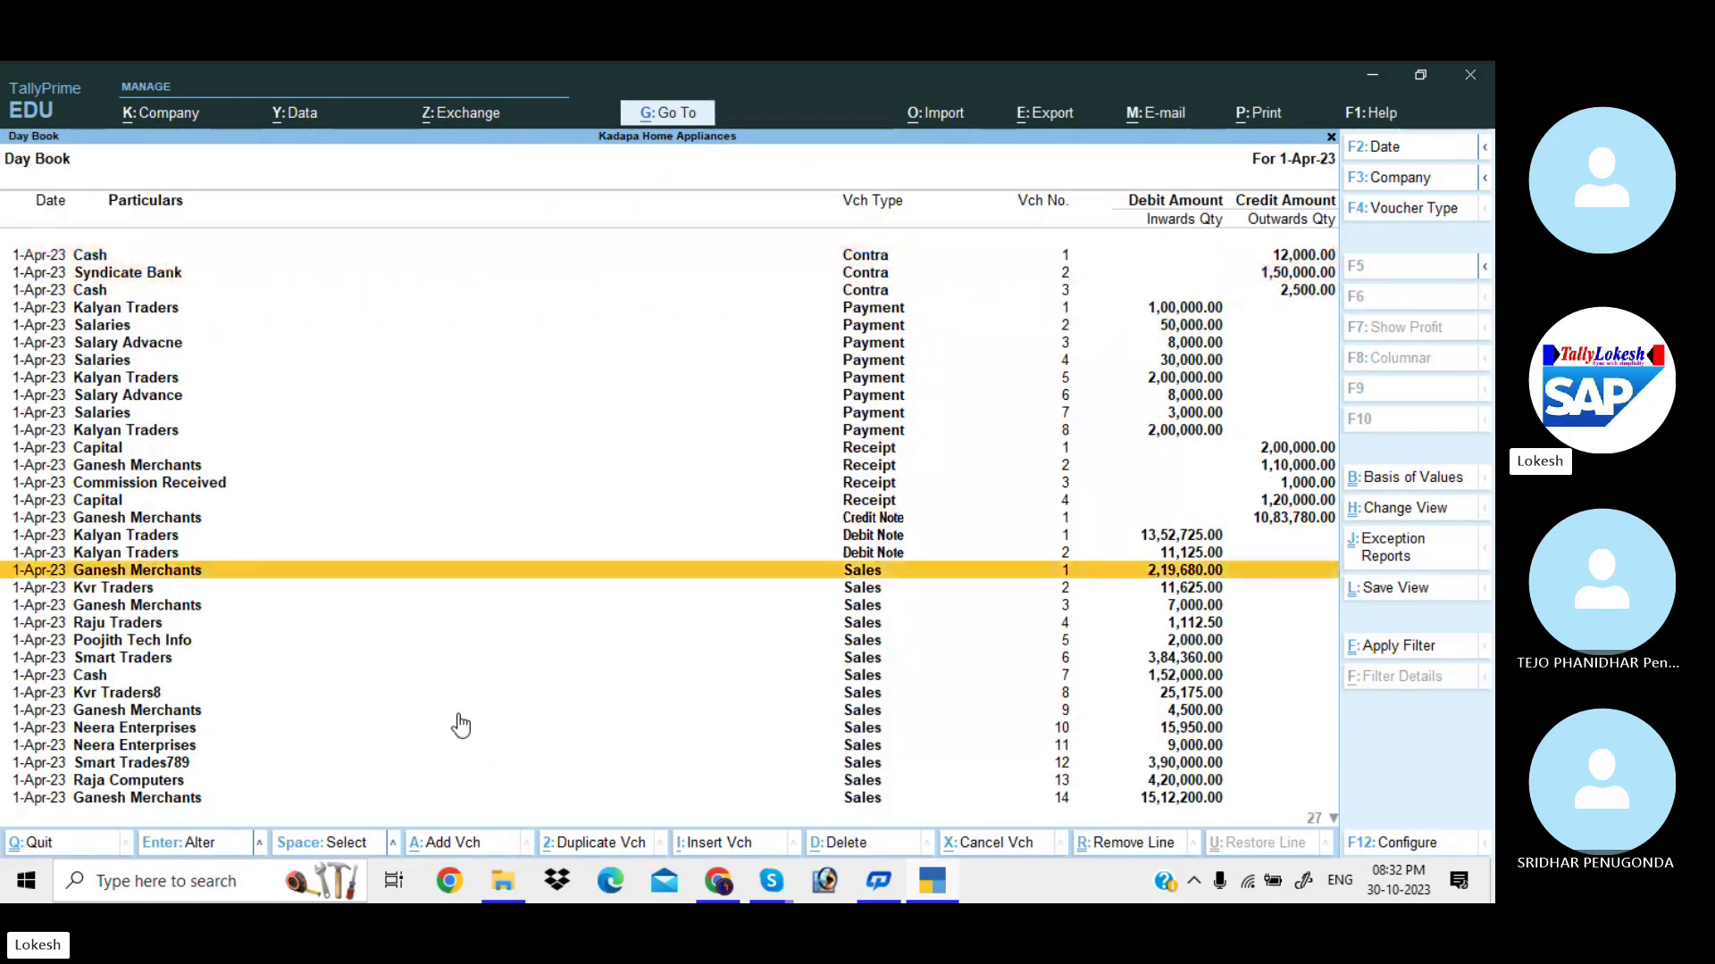
scroll(461, 725, down, 12)
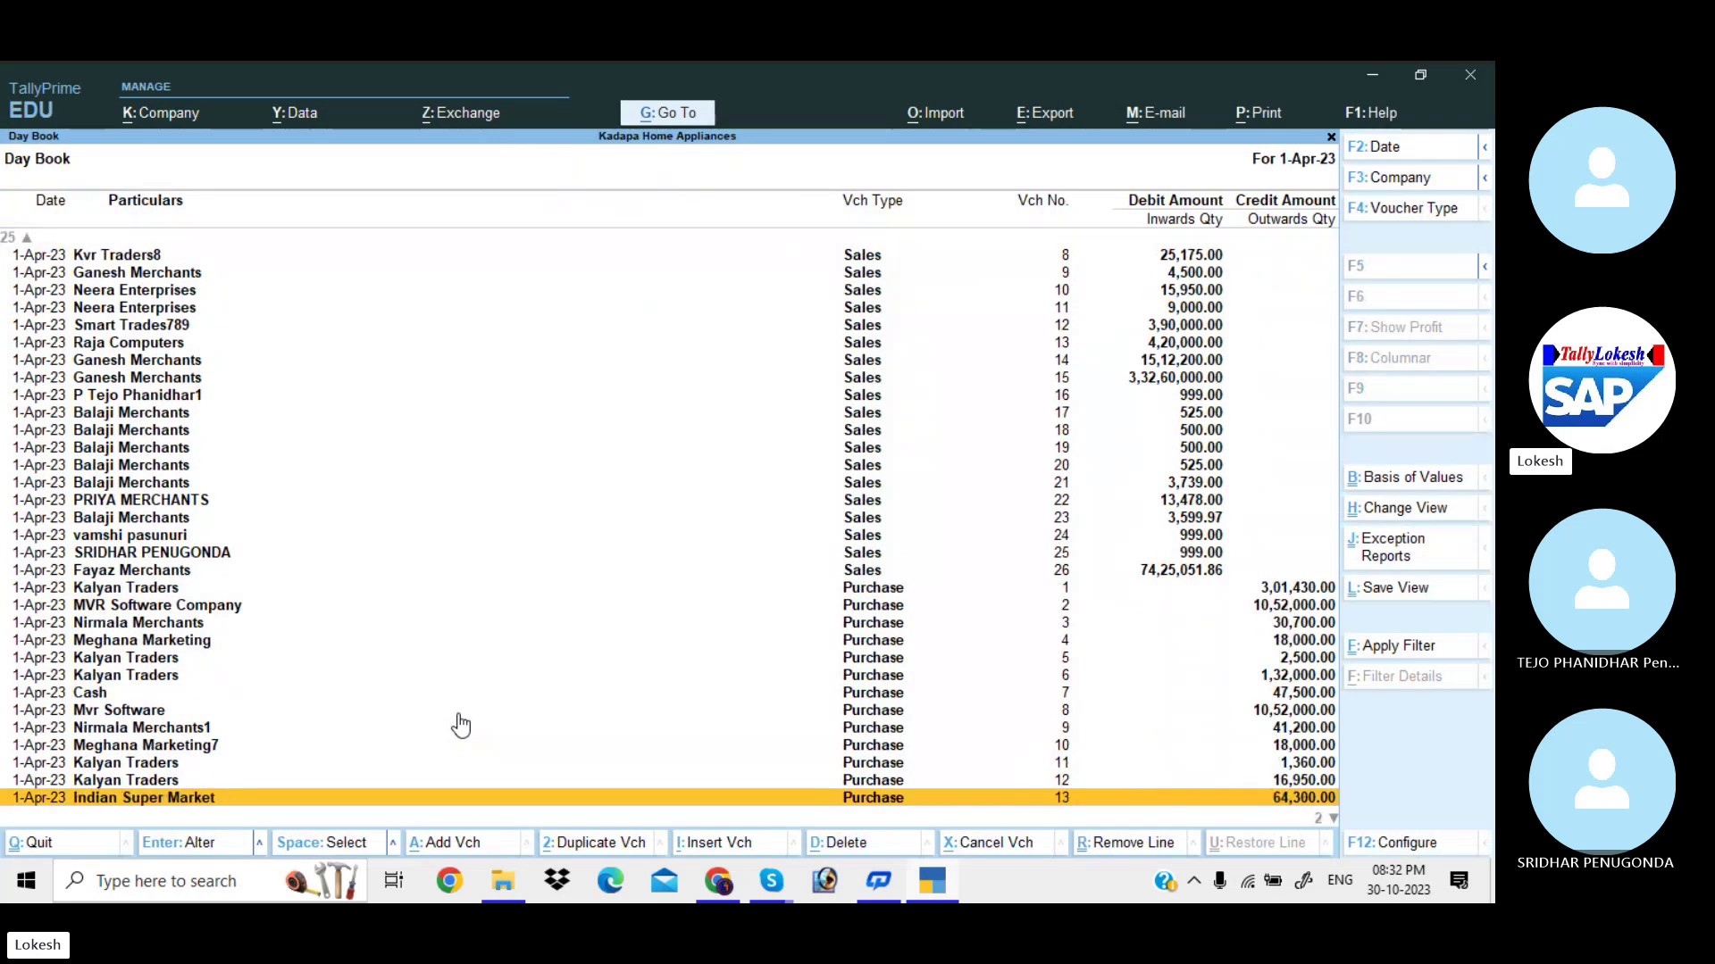
scroll(460, 725, up, 12)
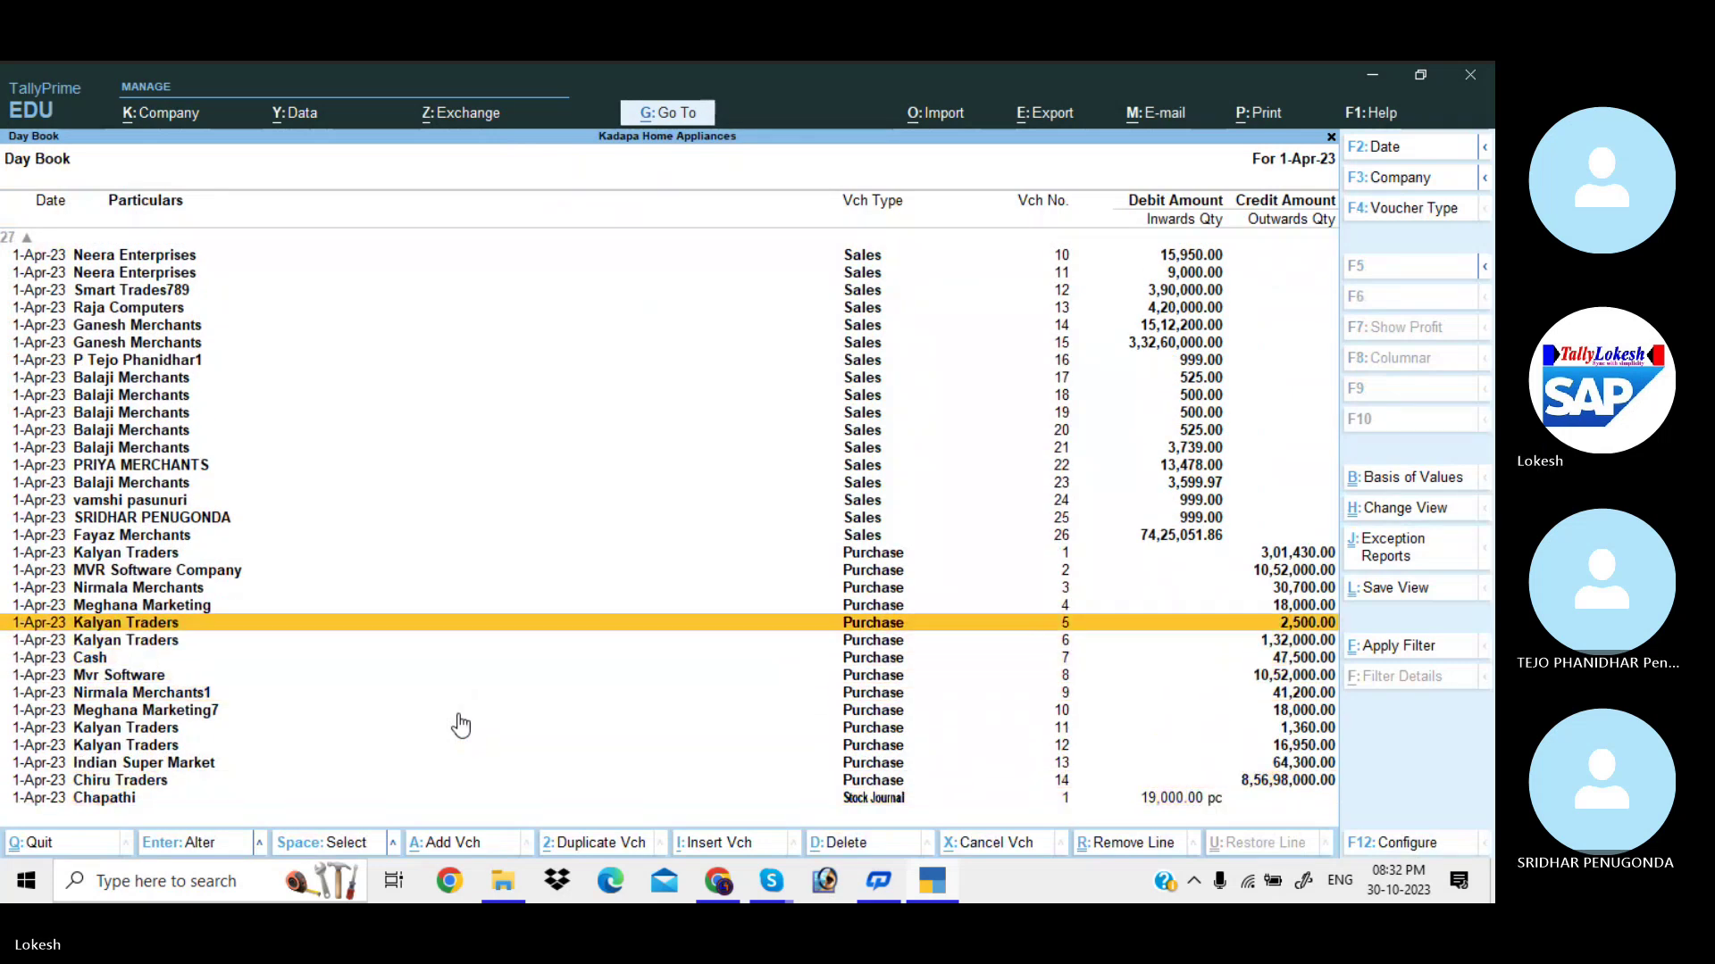
scroll(461, 725, up, 2)
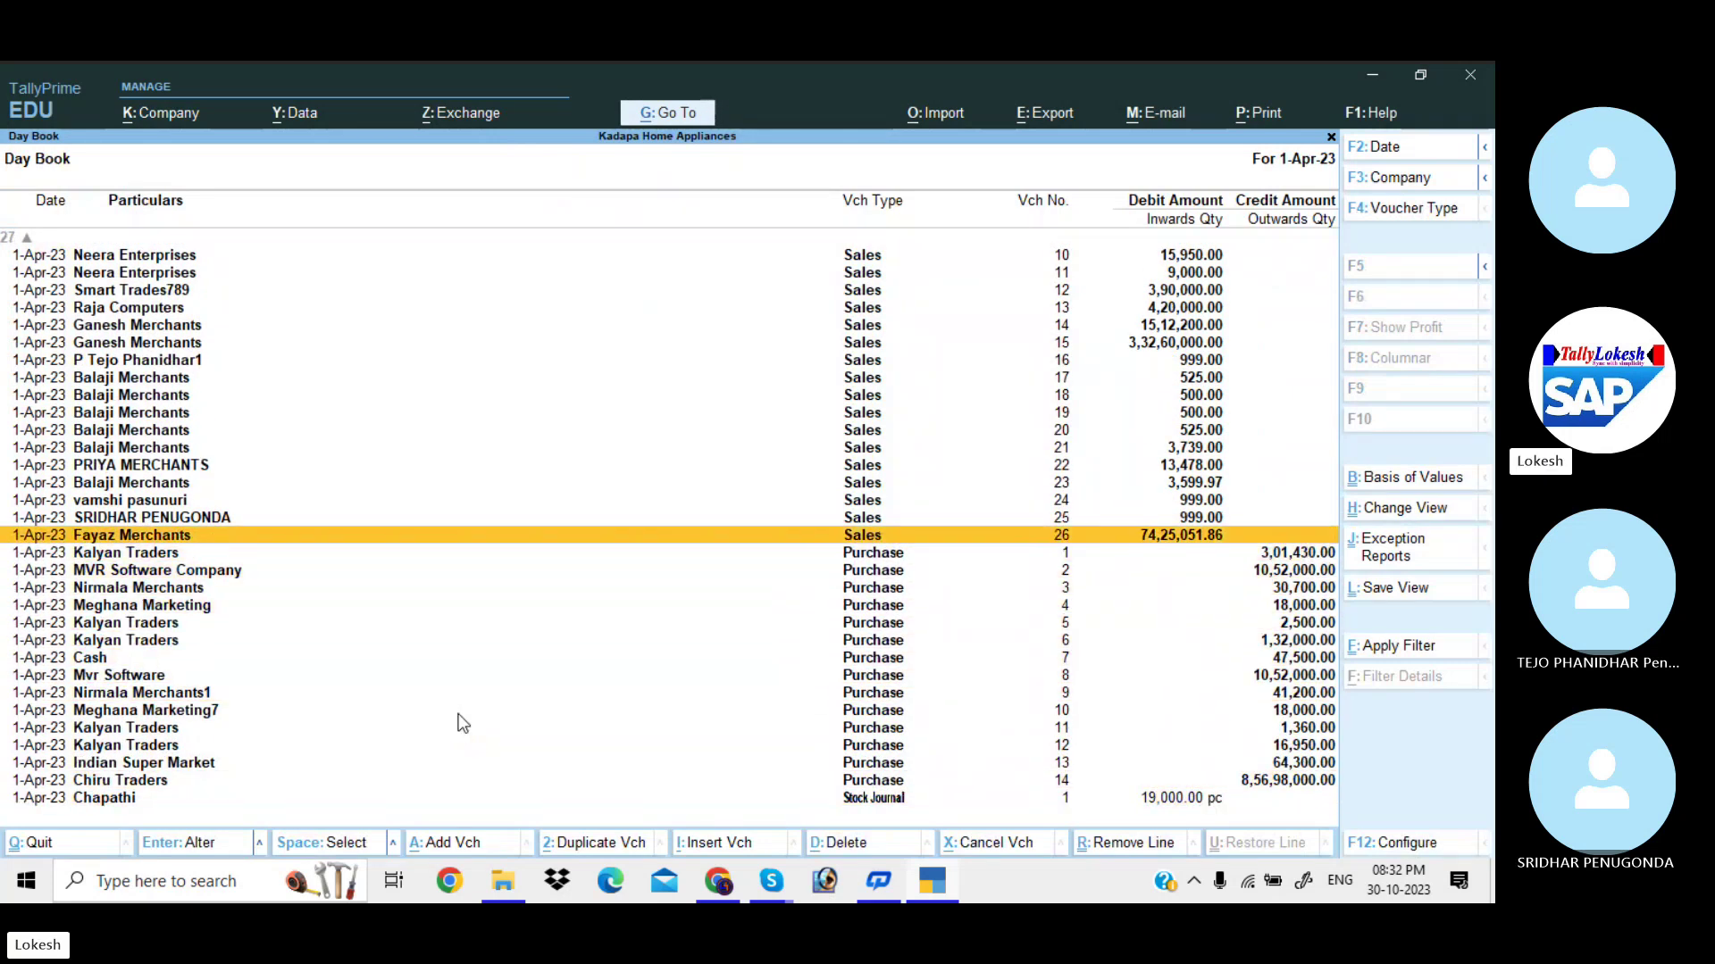
key(Return)
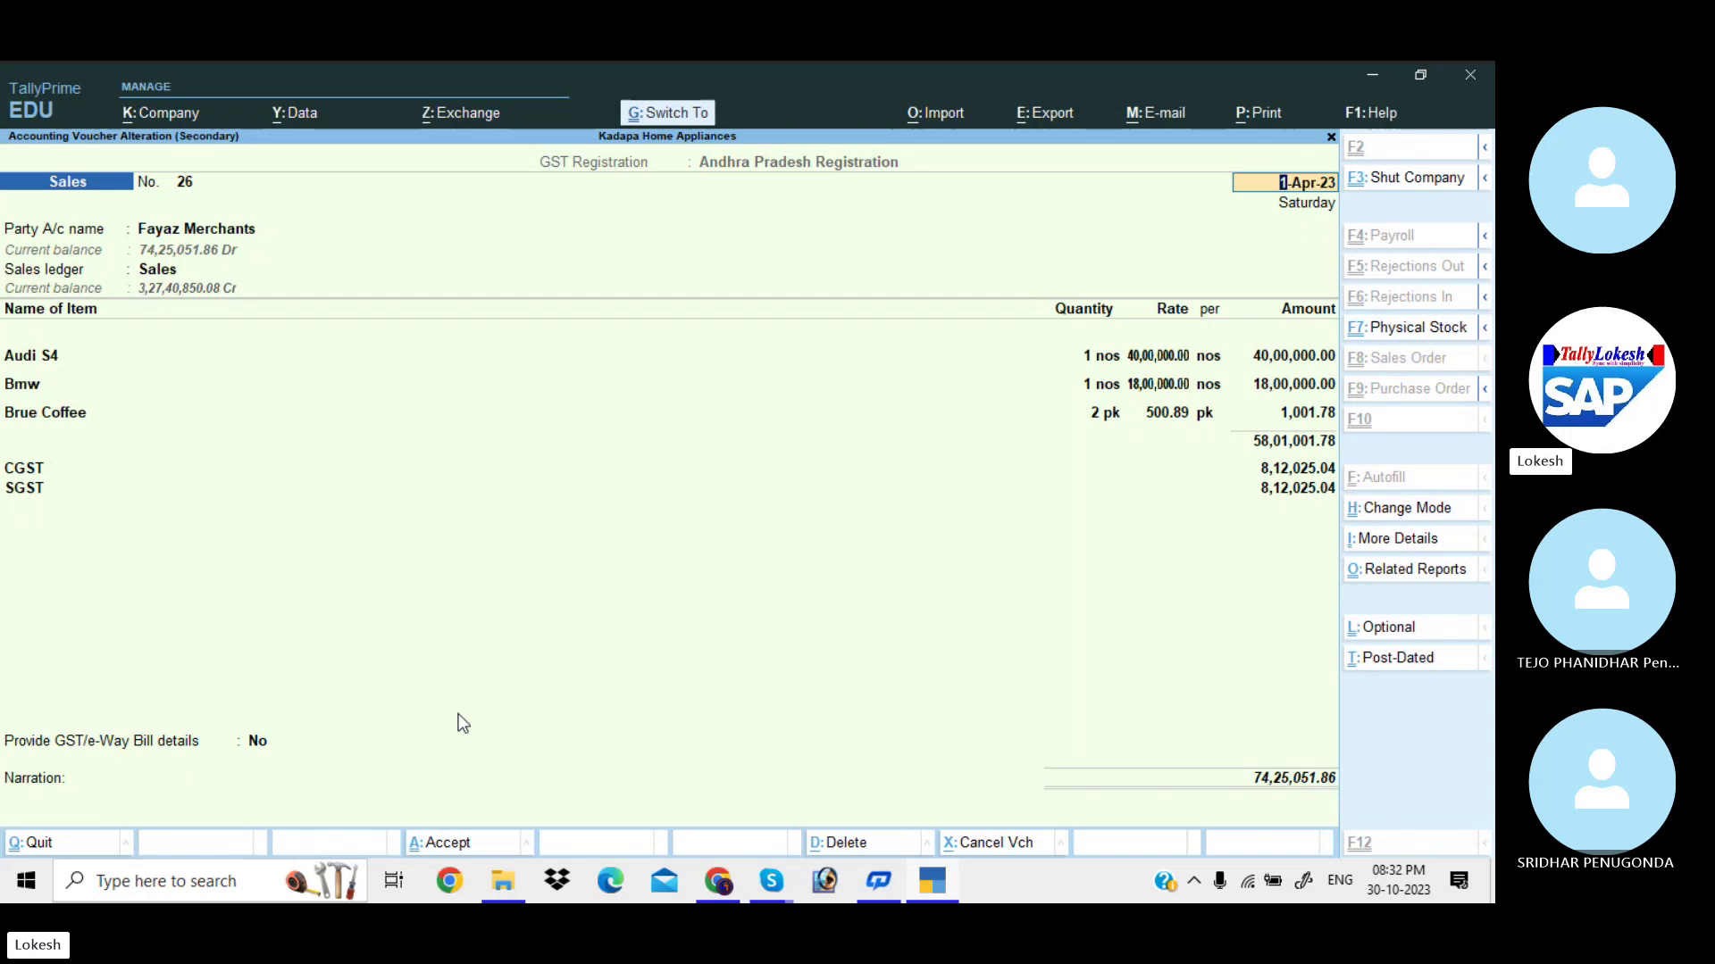
key(alt+p)
key(Return)
Choose Hdfc Bank as the invoice's Bank Name in Print Configuration.
key(Left)
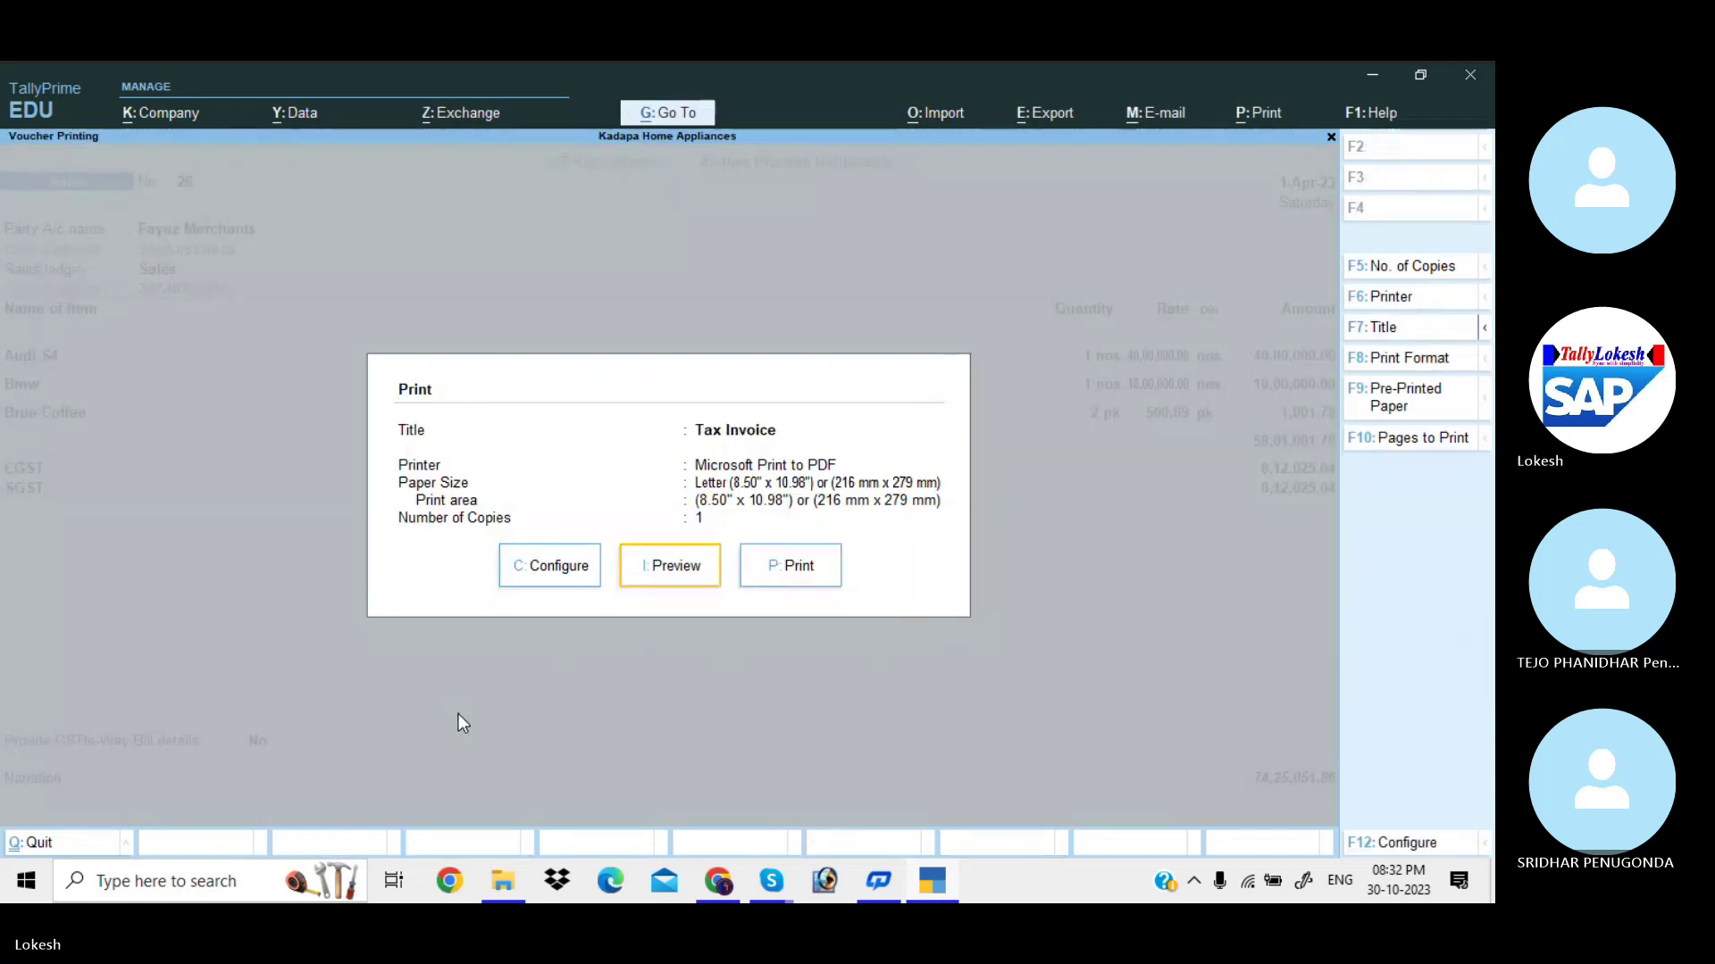
key(Left)
key(Return)
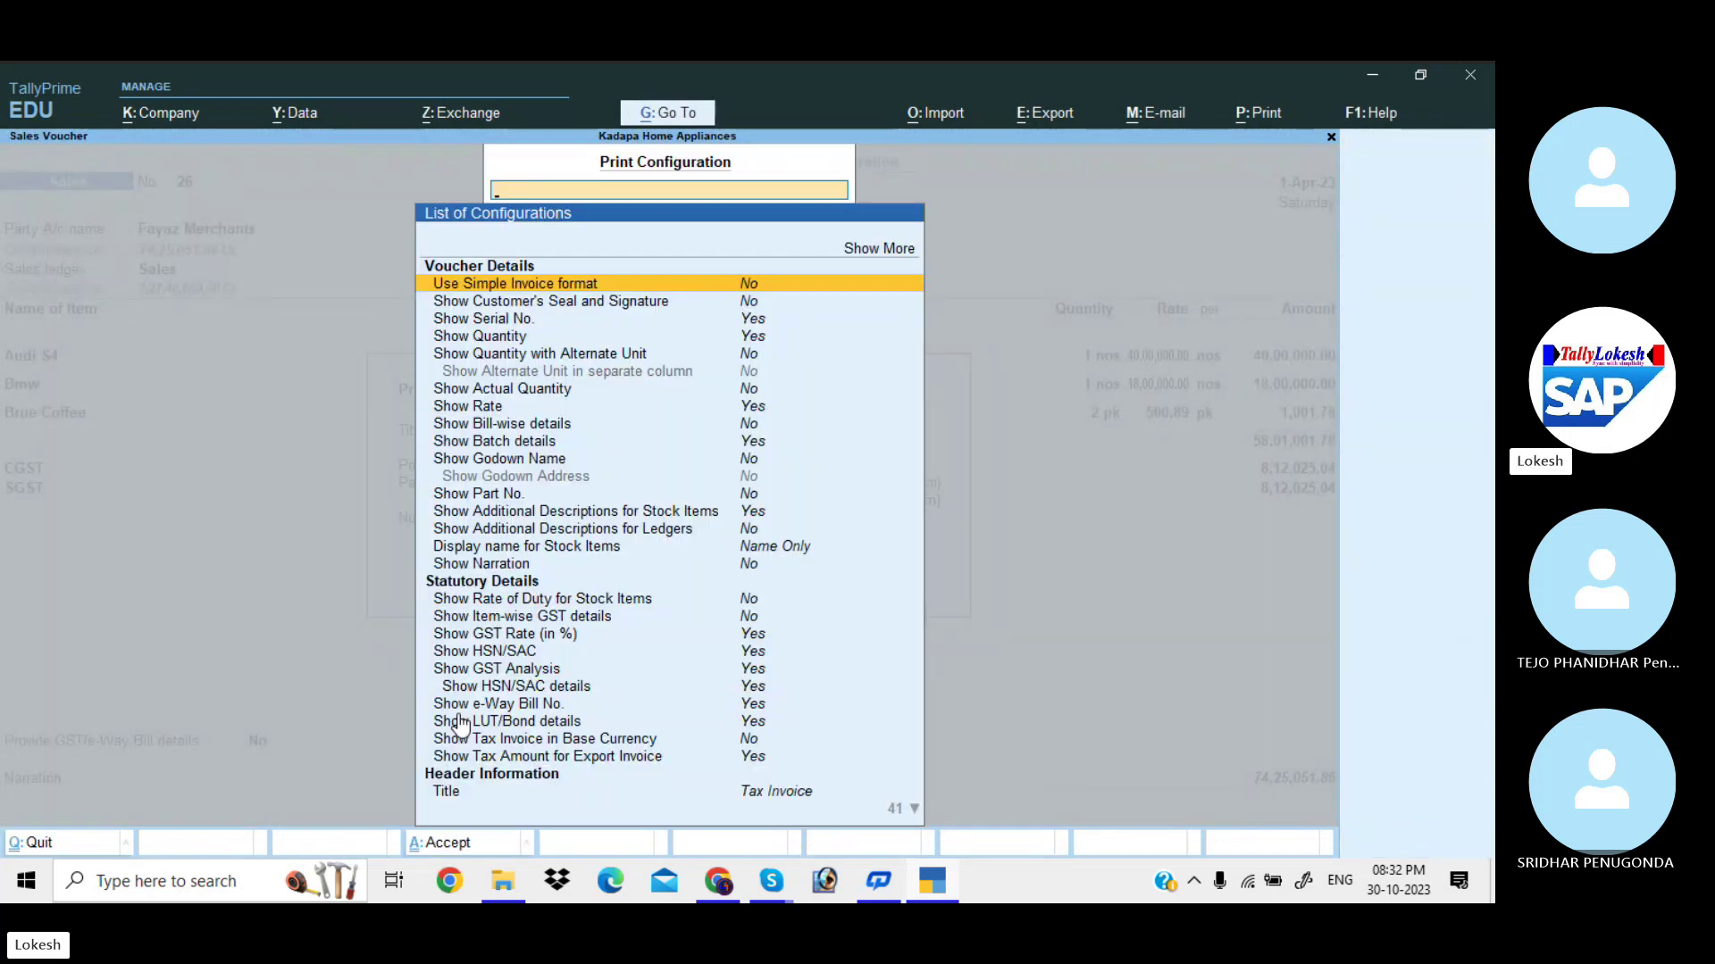
scroll(461, 723, down, 10)
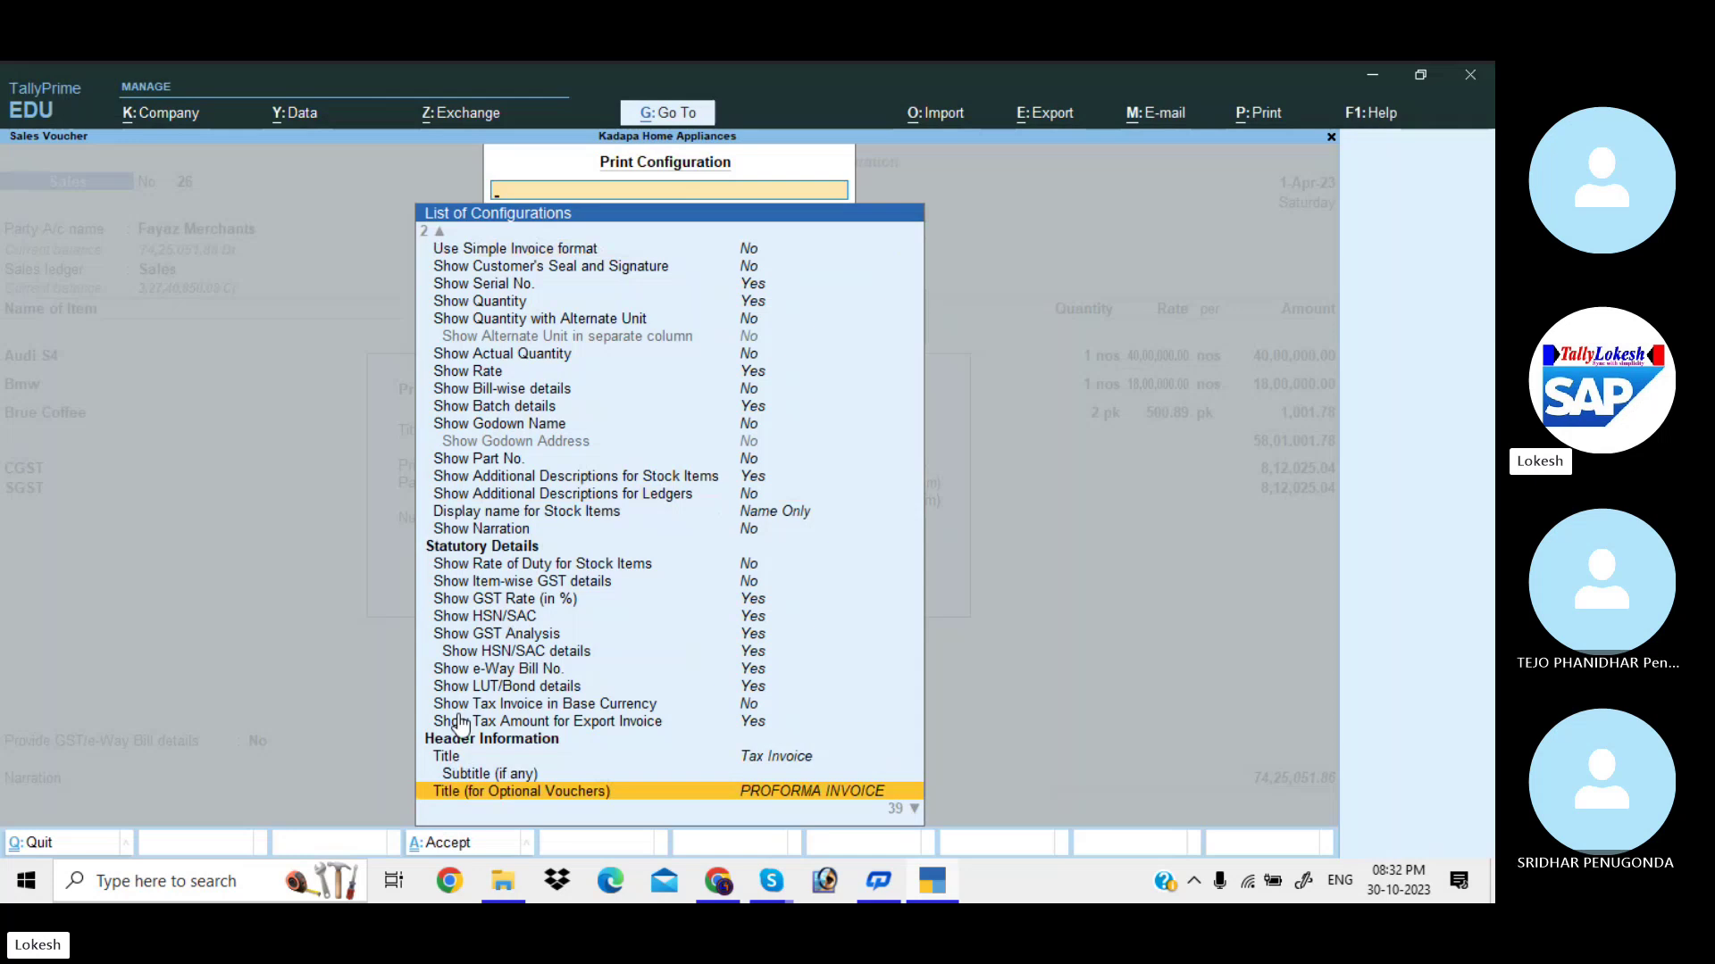
scroll(460, 723, down, 12)
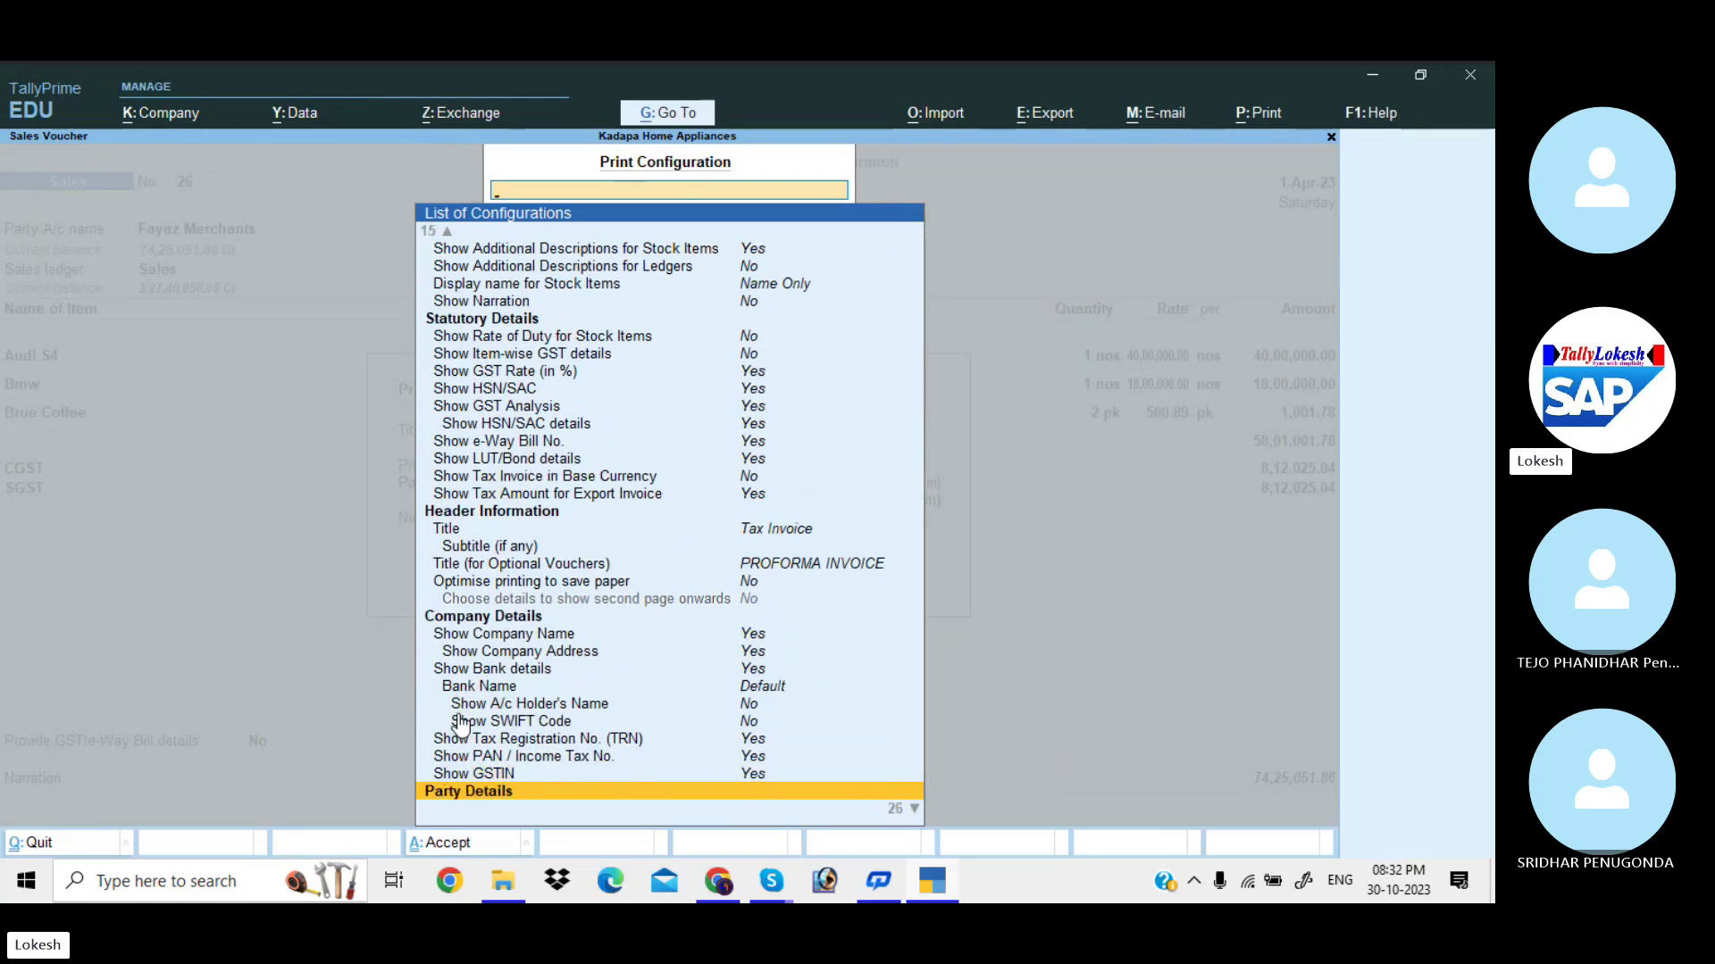
scroll(461, 723, up, 6)
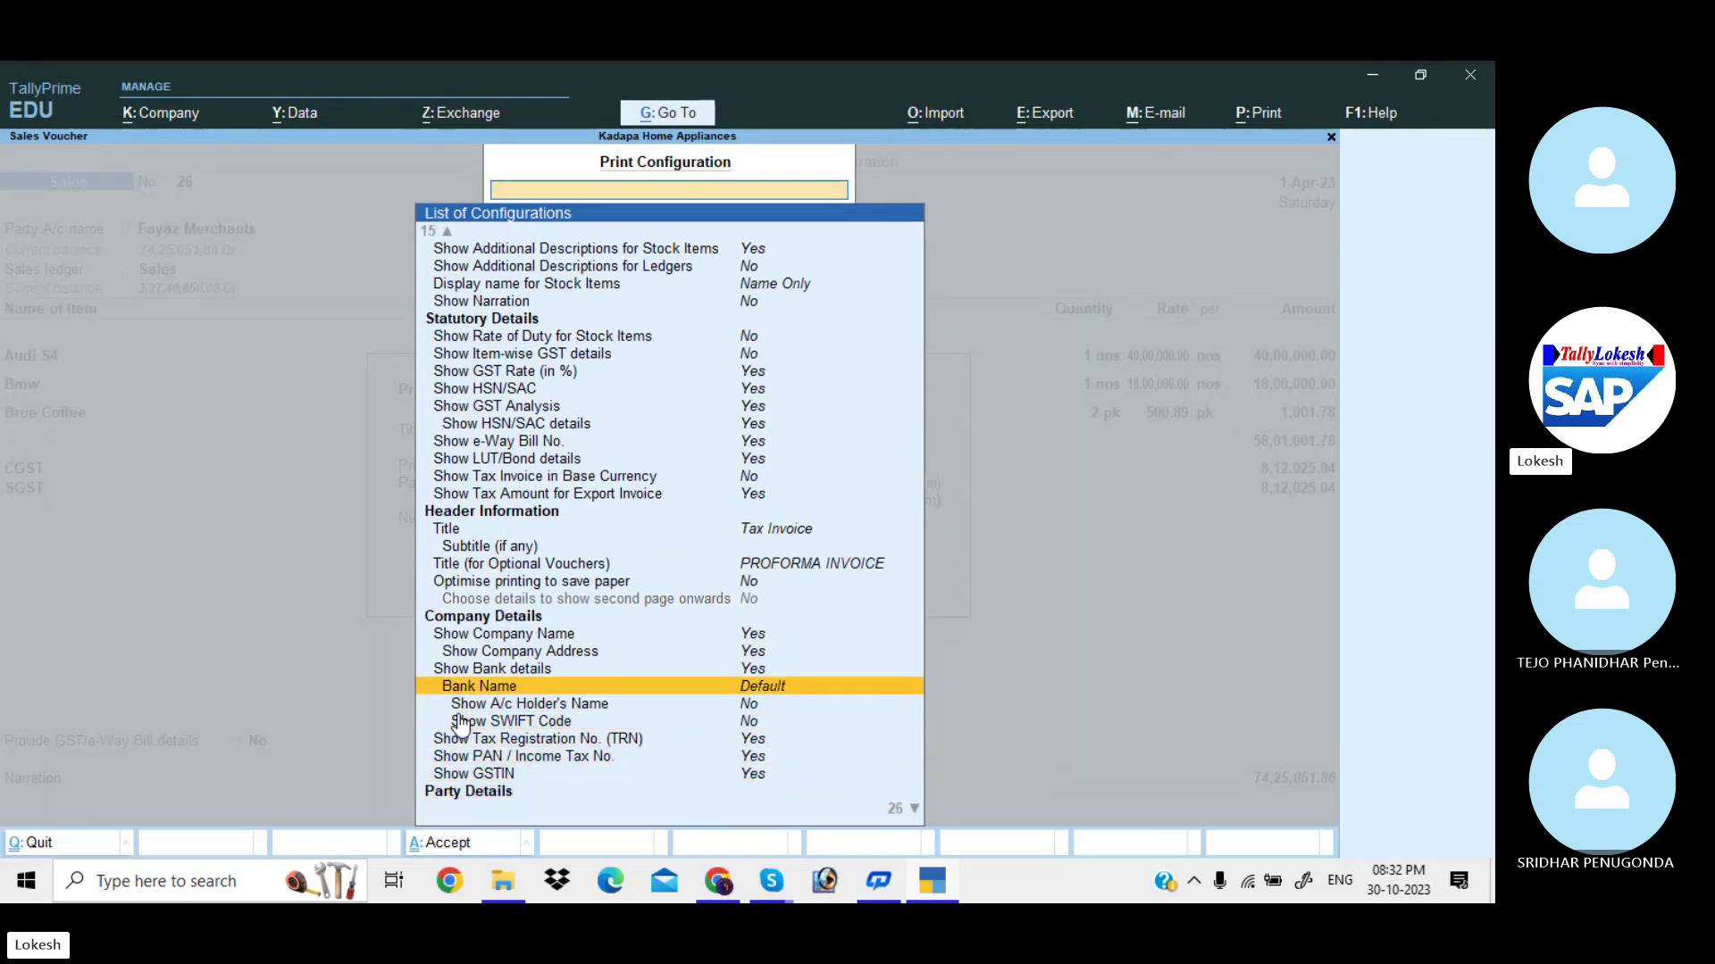
click(836, 694)
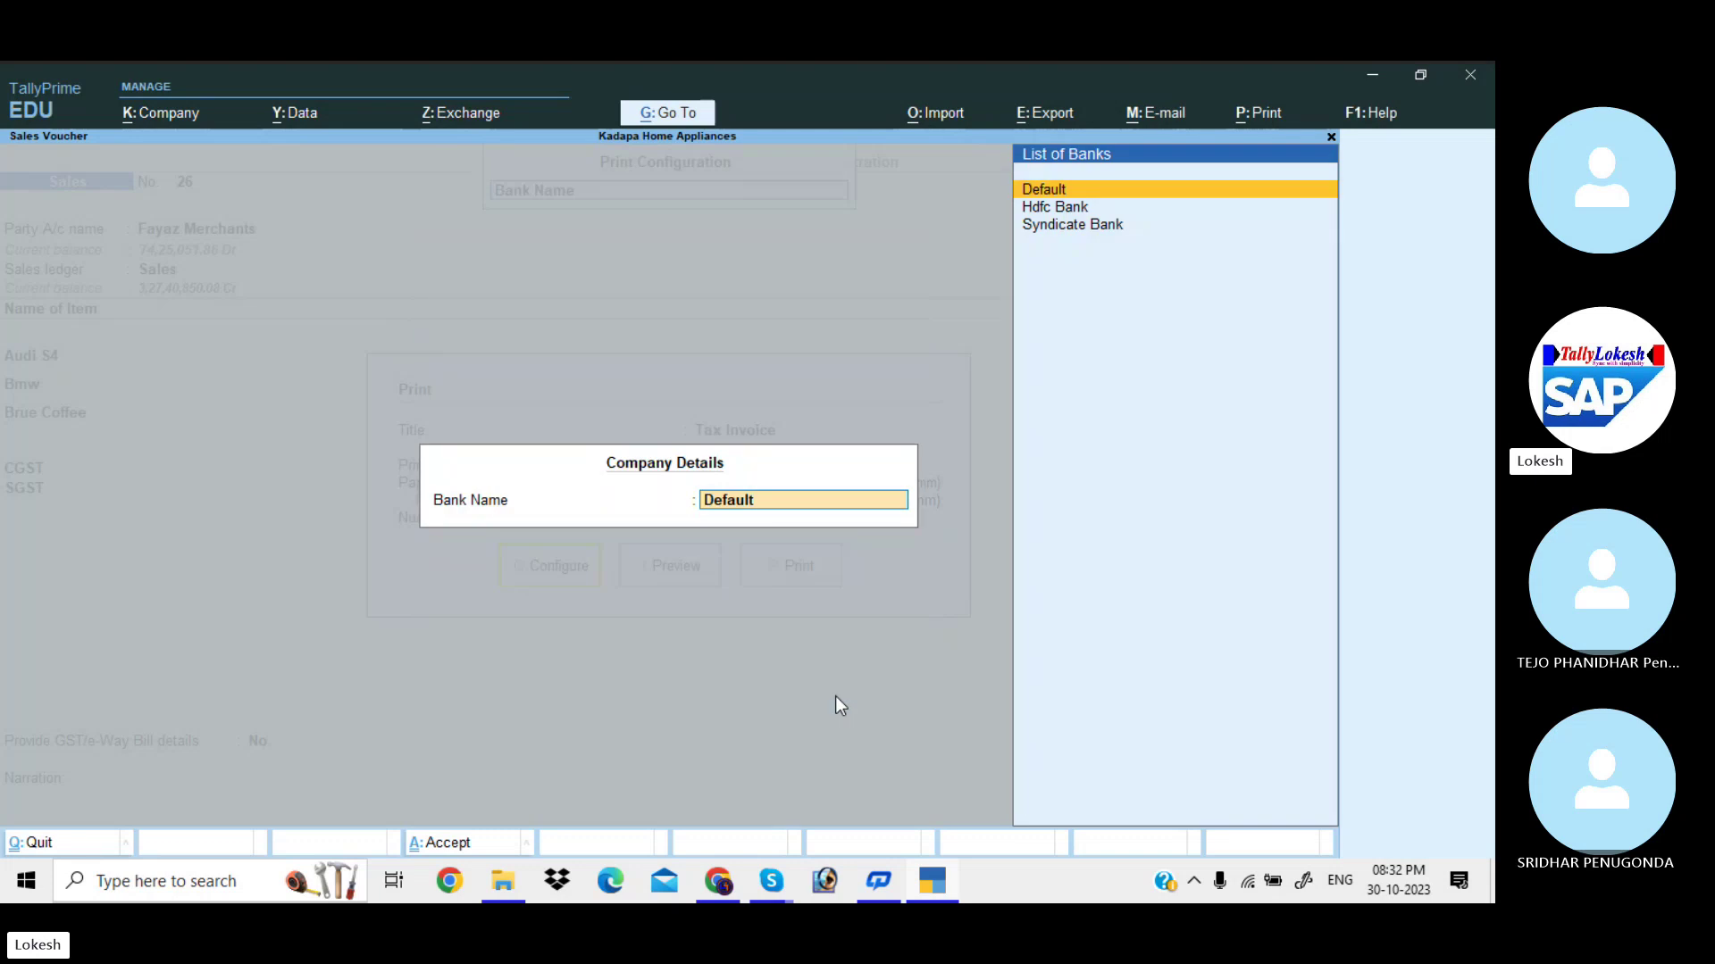
key(Down)
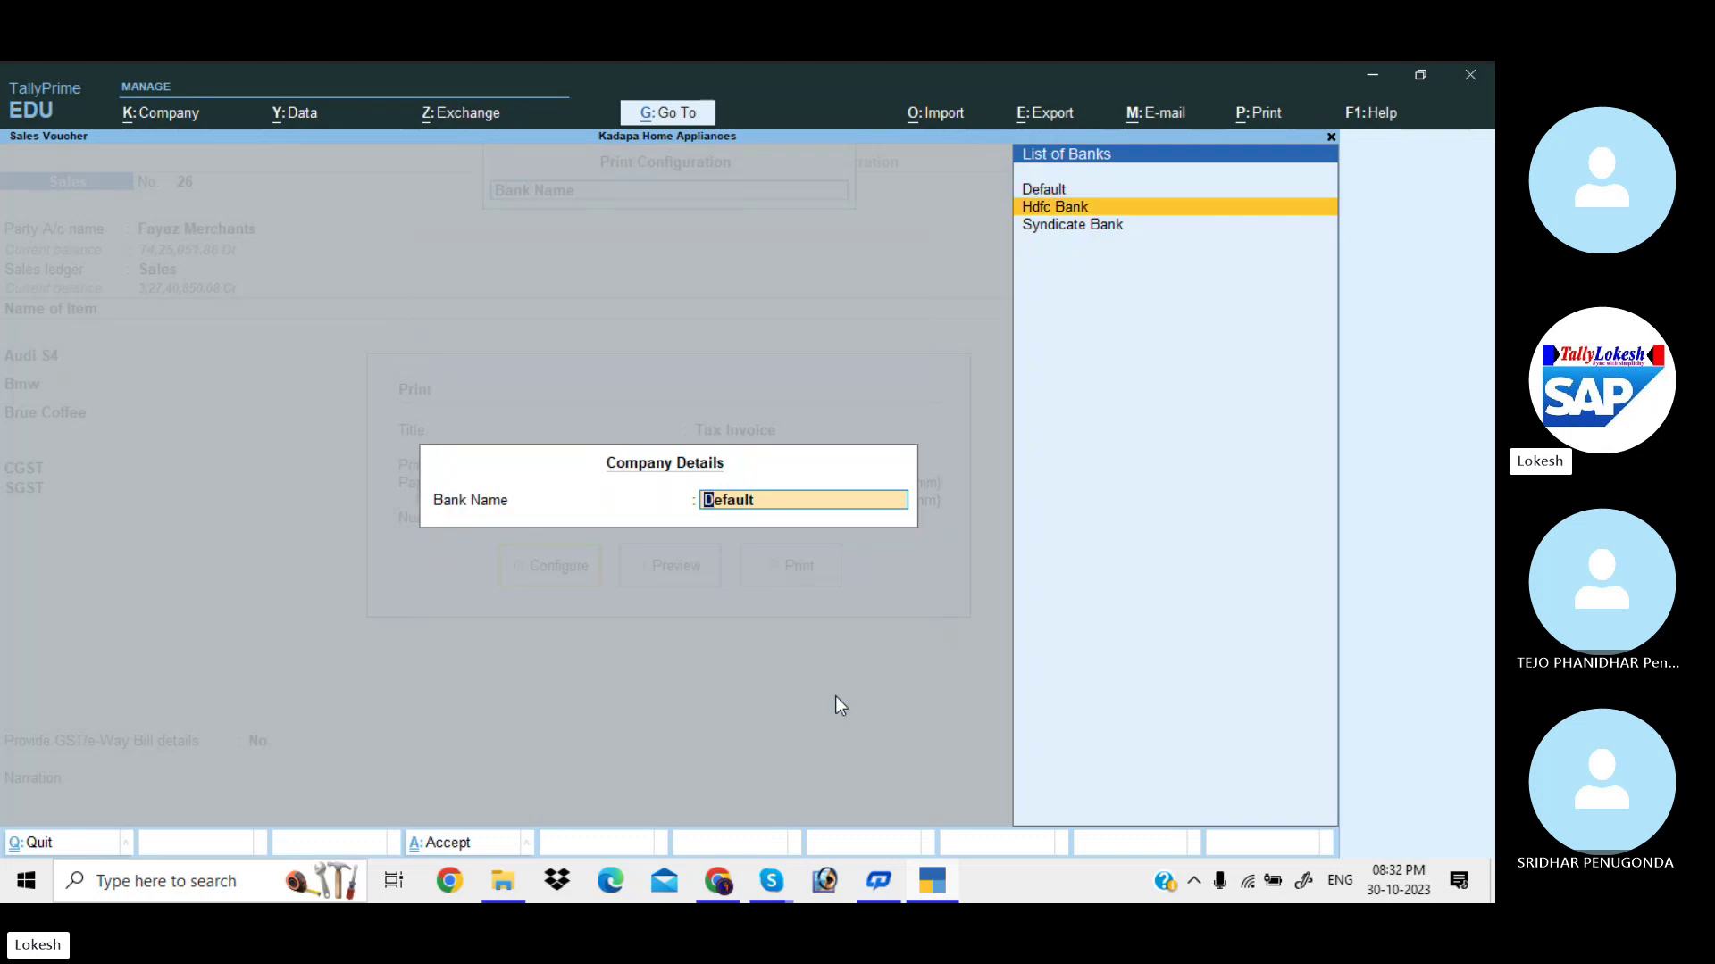
key(Return)
Turn on Show A/c Holder's Name, accept, and open the Tax Invoice preview.
scroll(836, 701, down, 1)
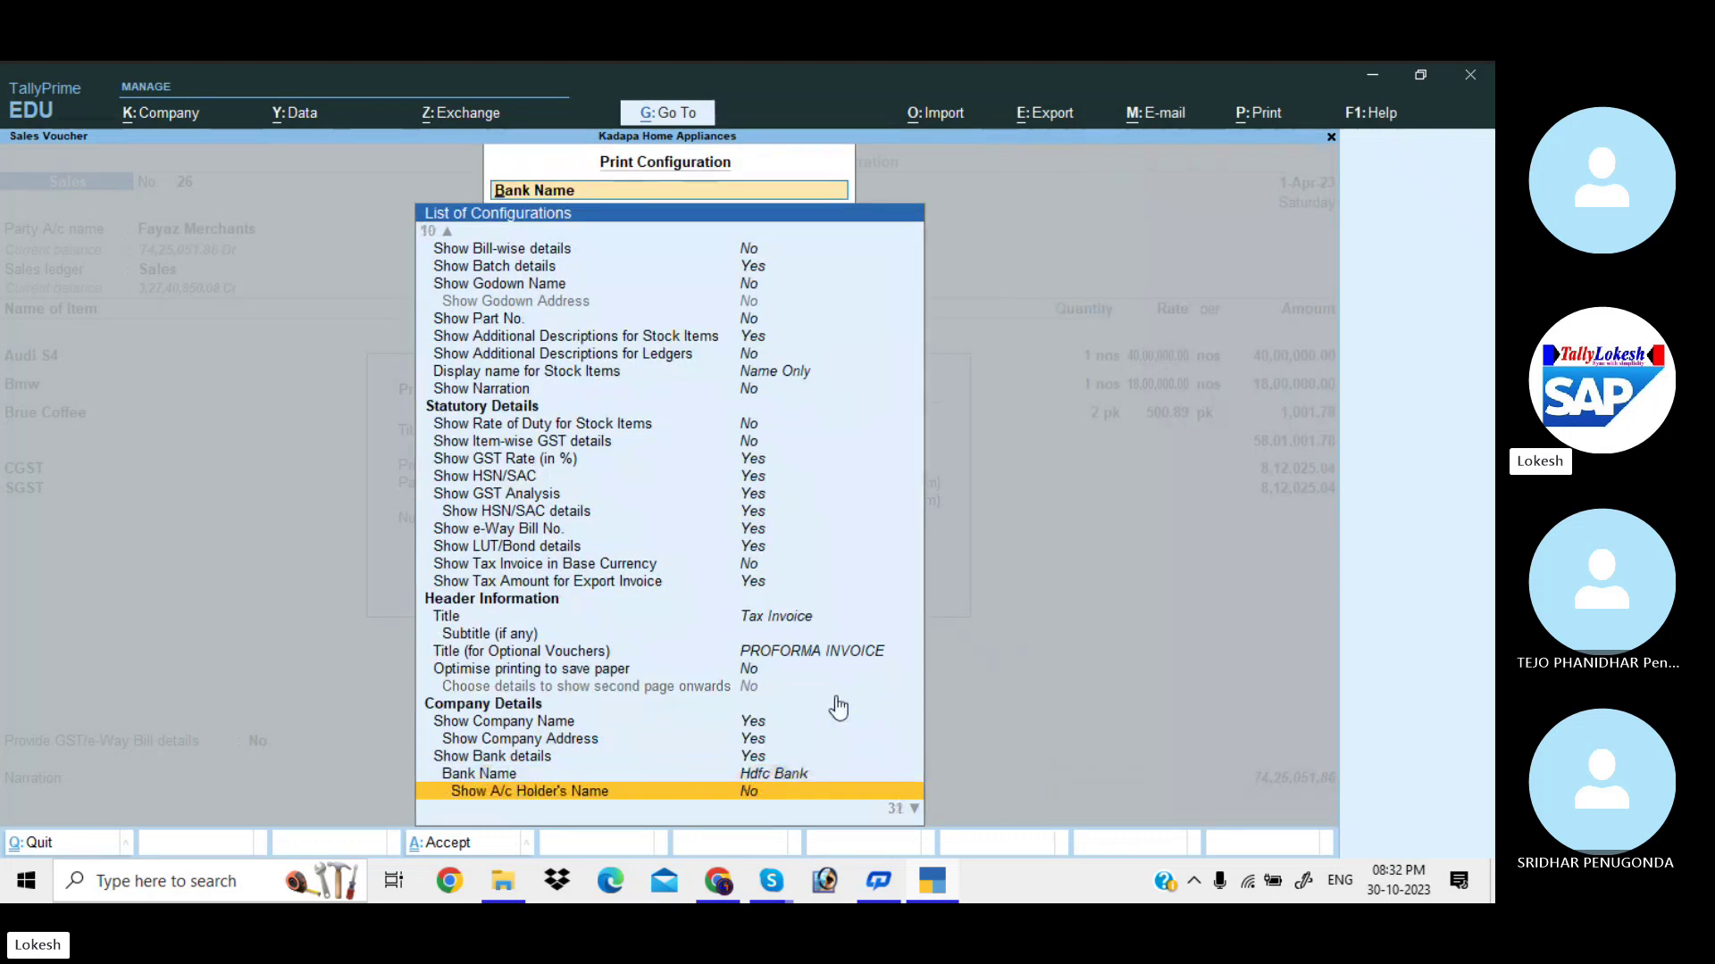
scroll(838, 708, down, 1)
scroll(837, 709, up, 1)
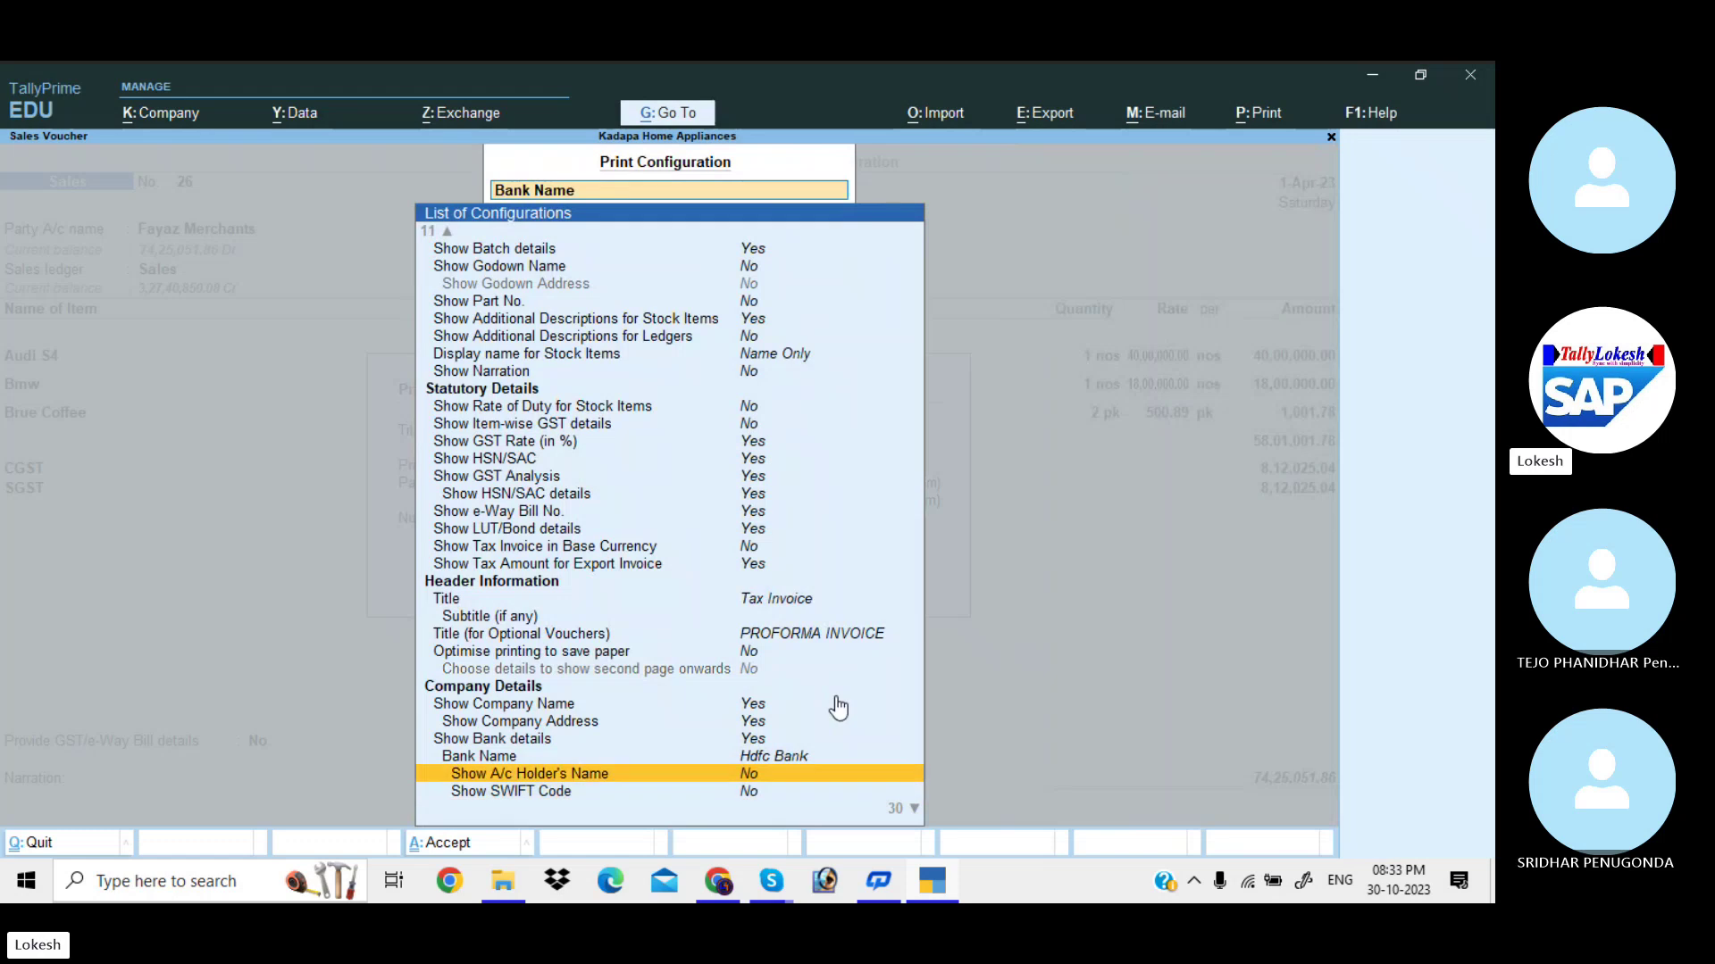
key(Return)
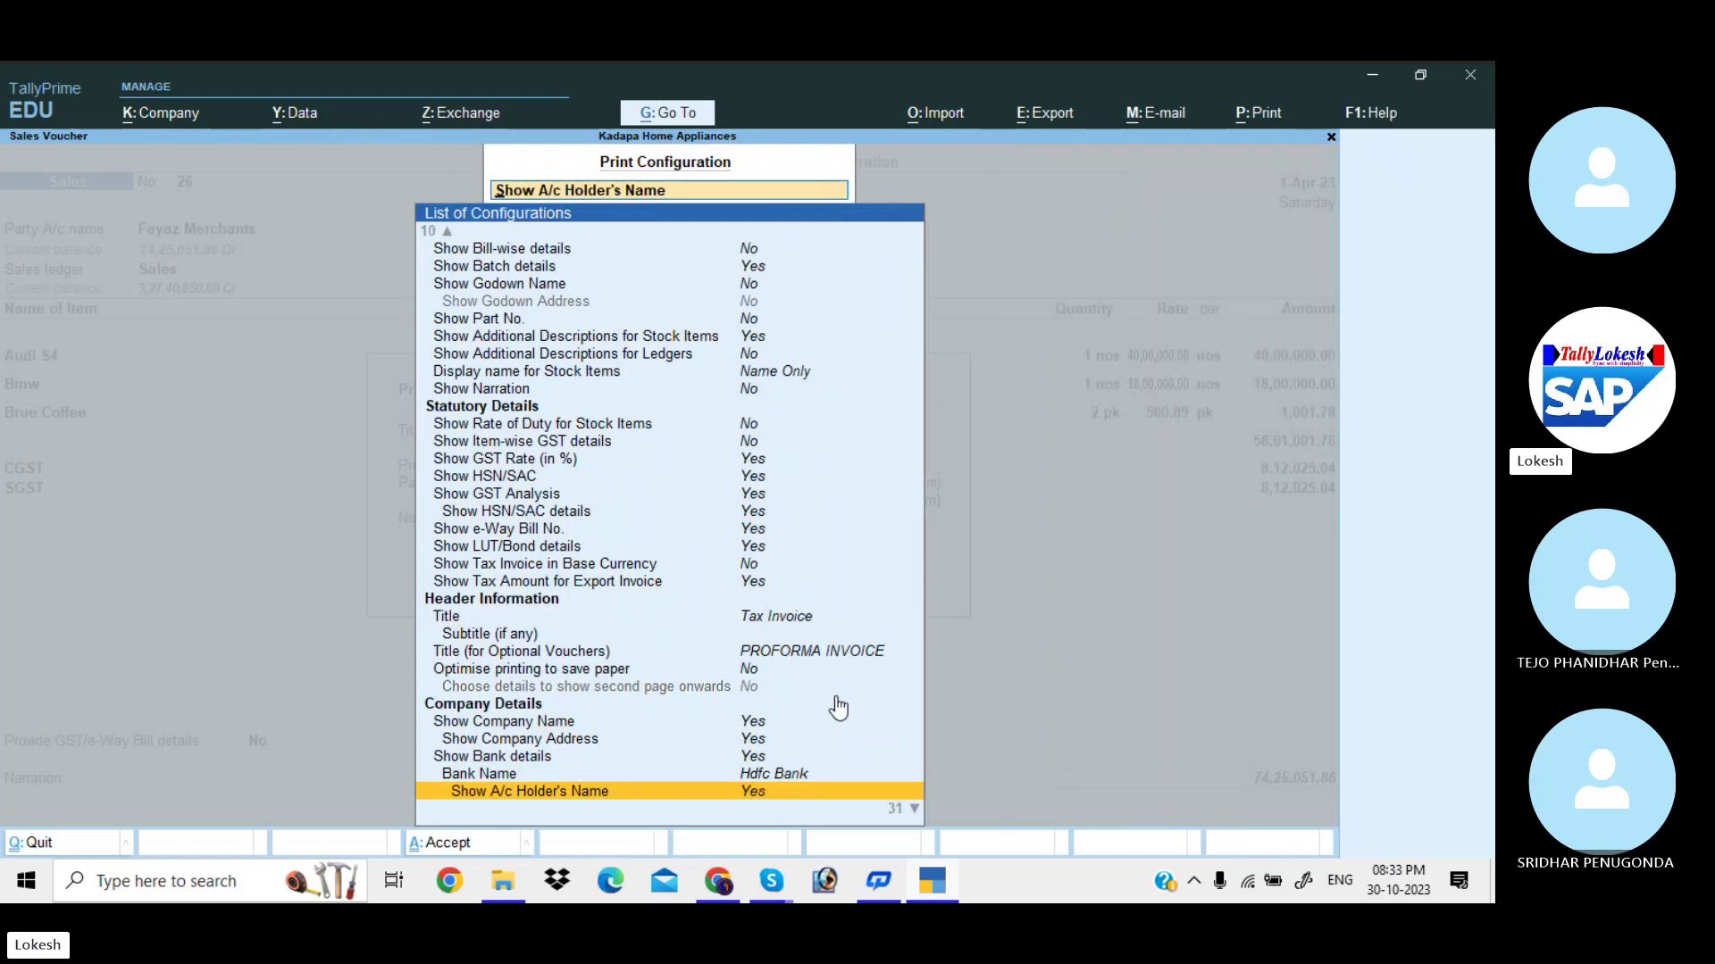
key(ctrl+a)
key(Right)
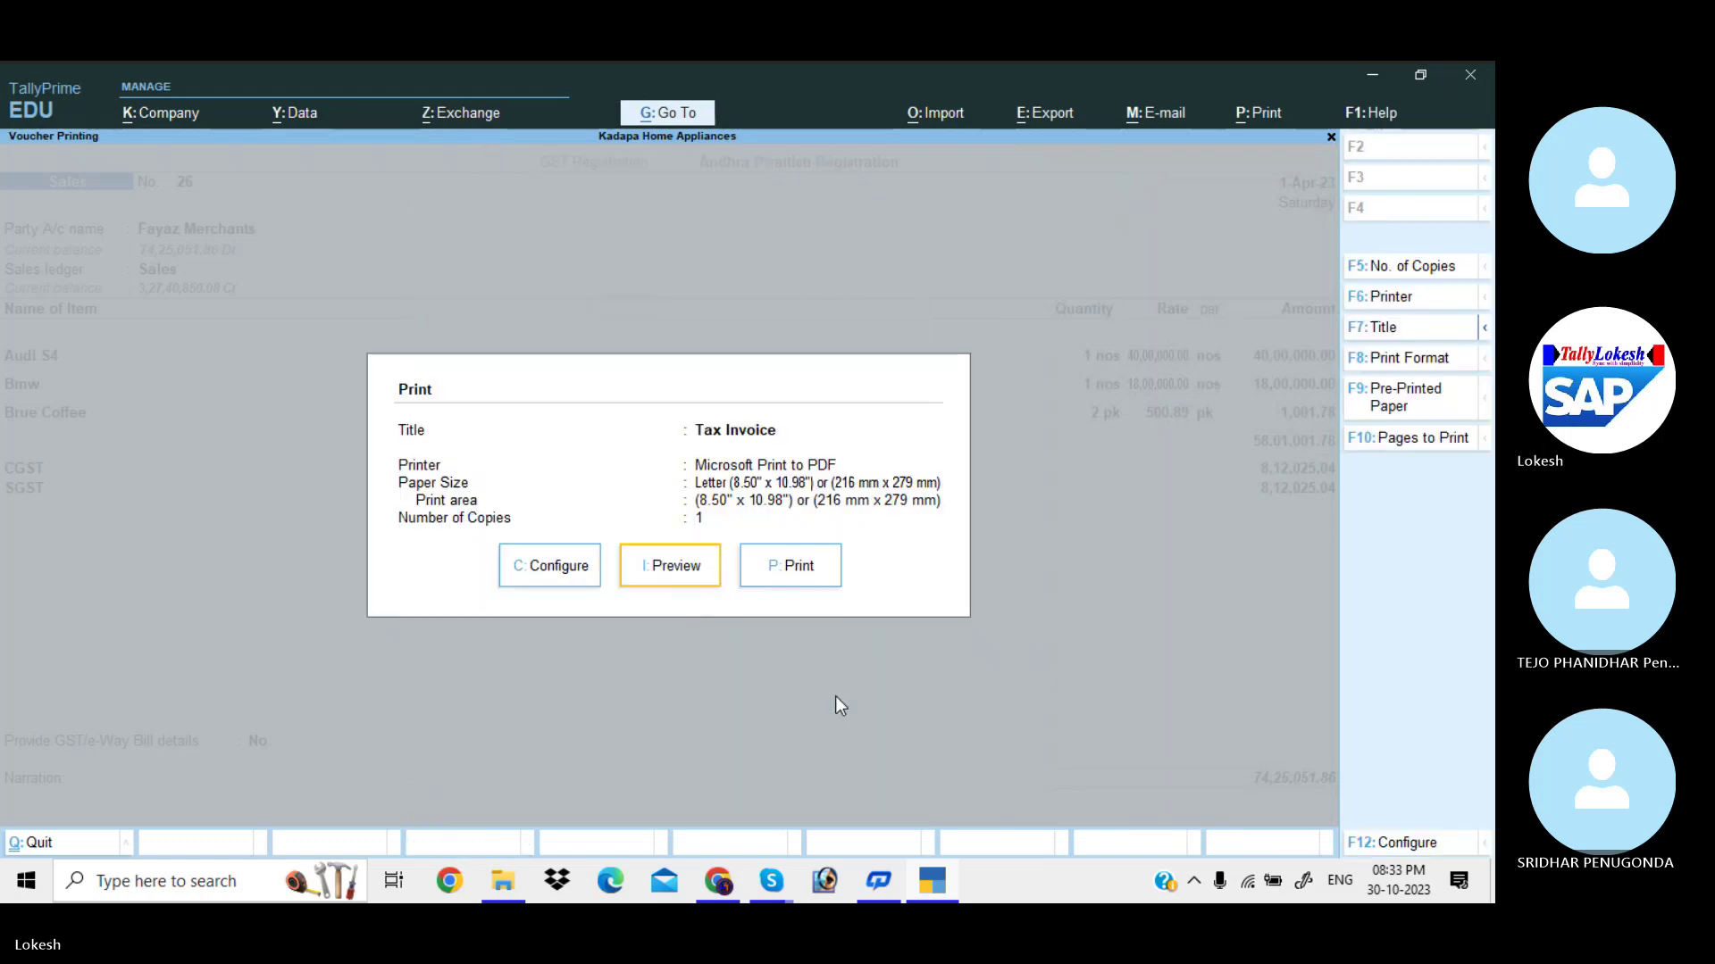
key(Return)
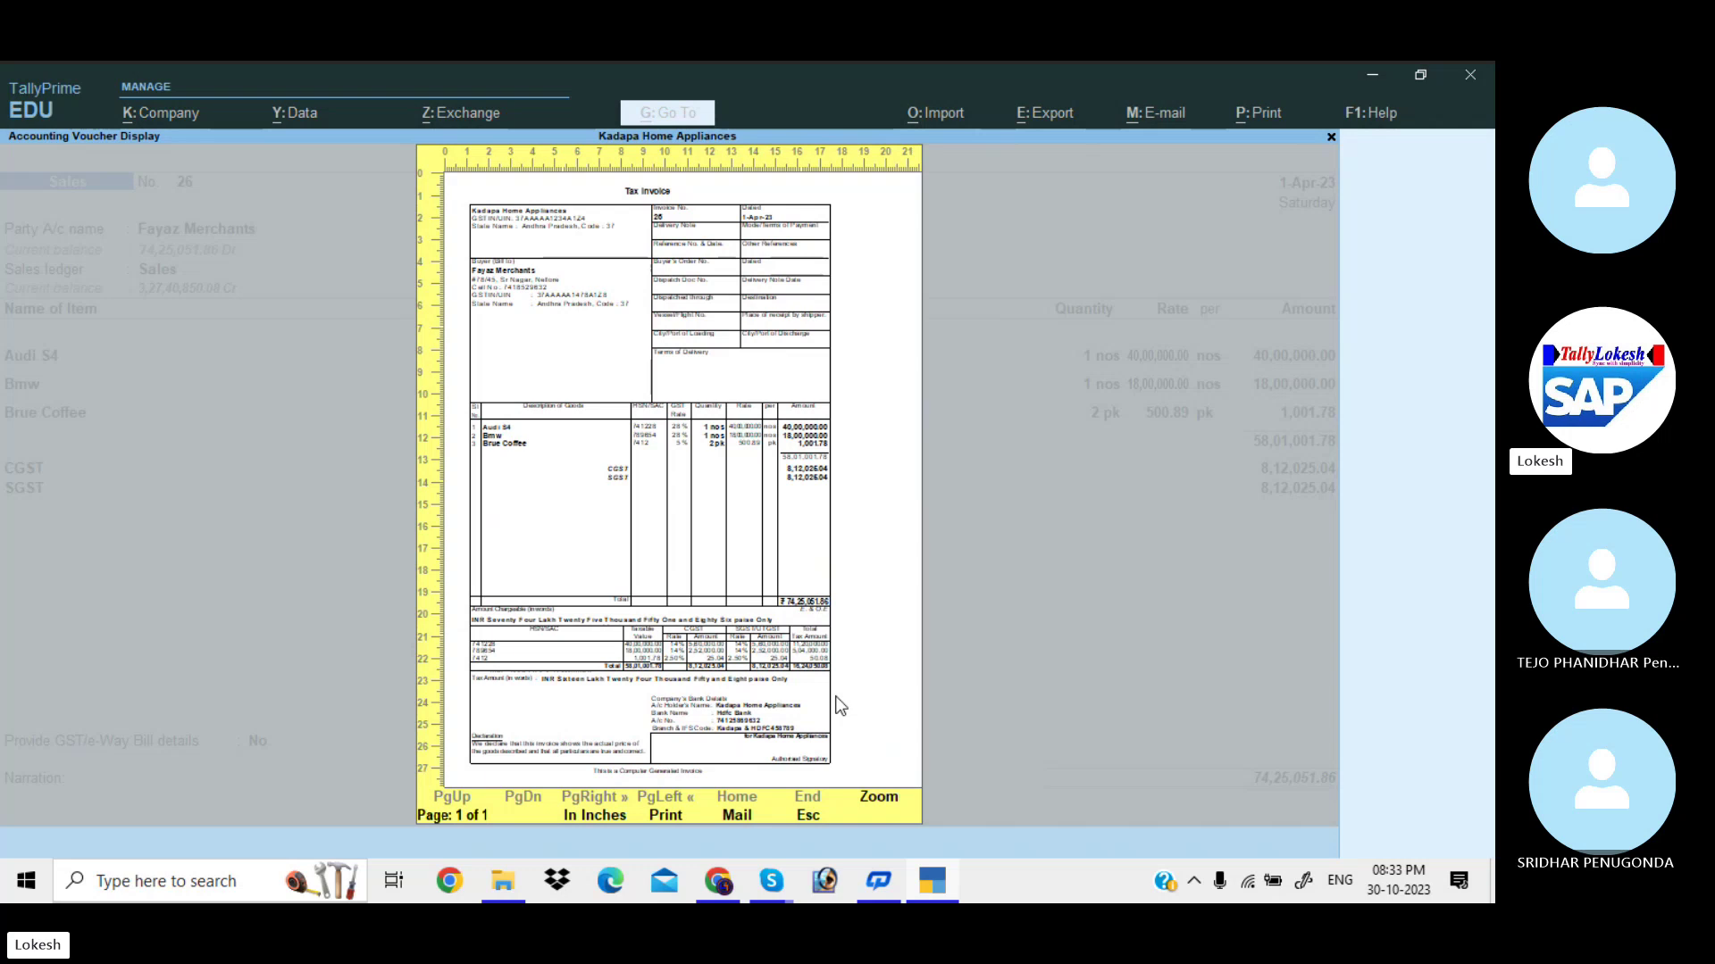
Zoom the invoice preview, scroll to the bank details at the foot, then close it.
key(alt+z)
key(Down)
key(Down)
key(Down)
key(Down)
key(Down)
key(Down)
key(Down)
key(Down)
key(Down)
key(Down)
key(Down)
key(Down)
key(Down)
key(Down)
key(Down)
key(Down)
key(Down)
key(Down)
key(Down)
key(Down)
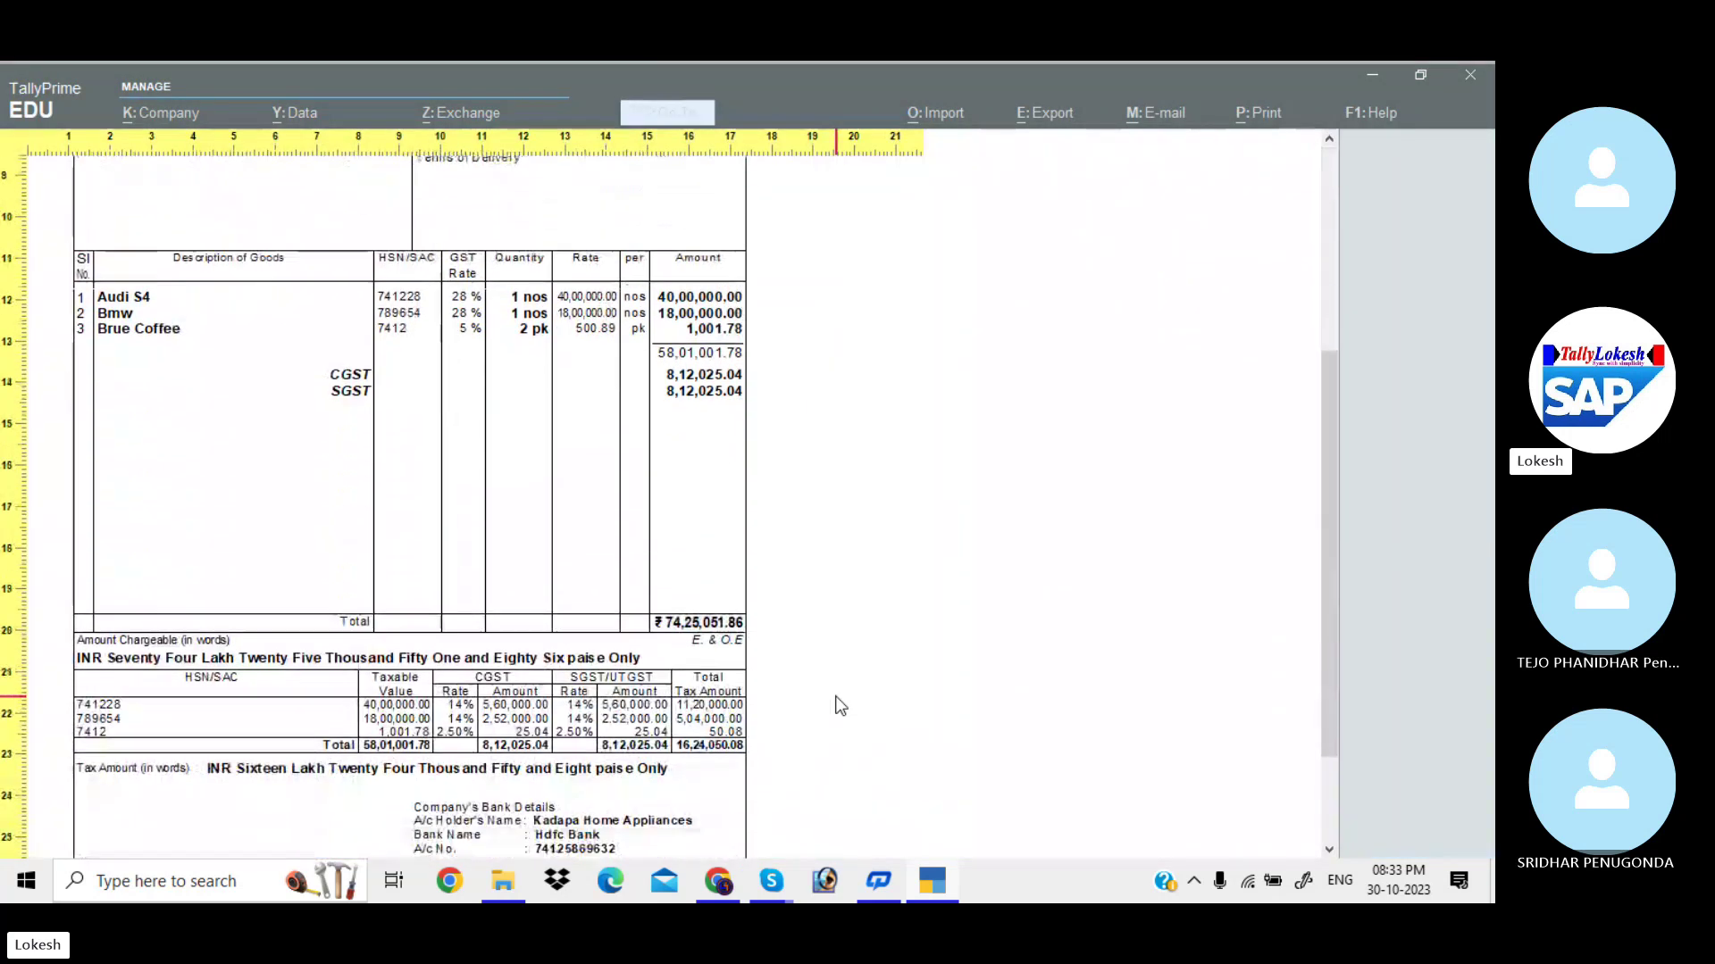
scroll(839, 705, down, 3)
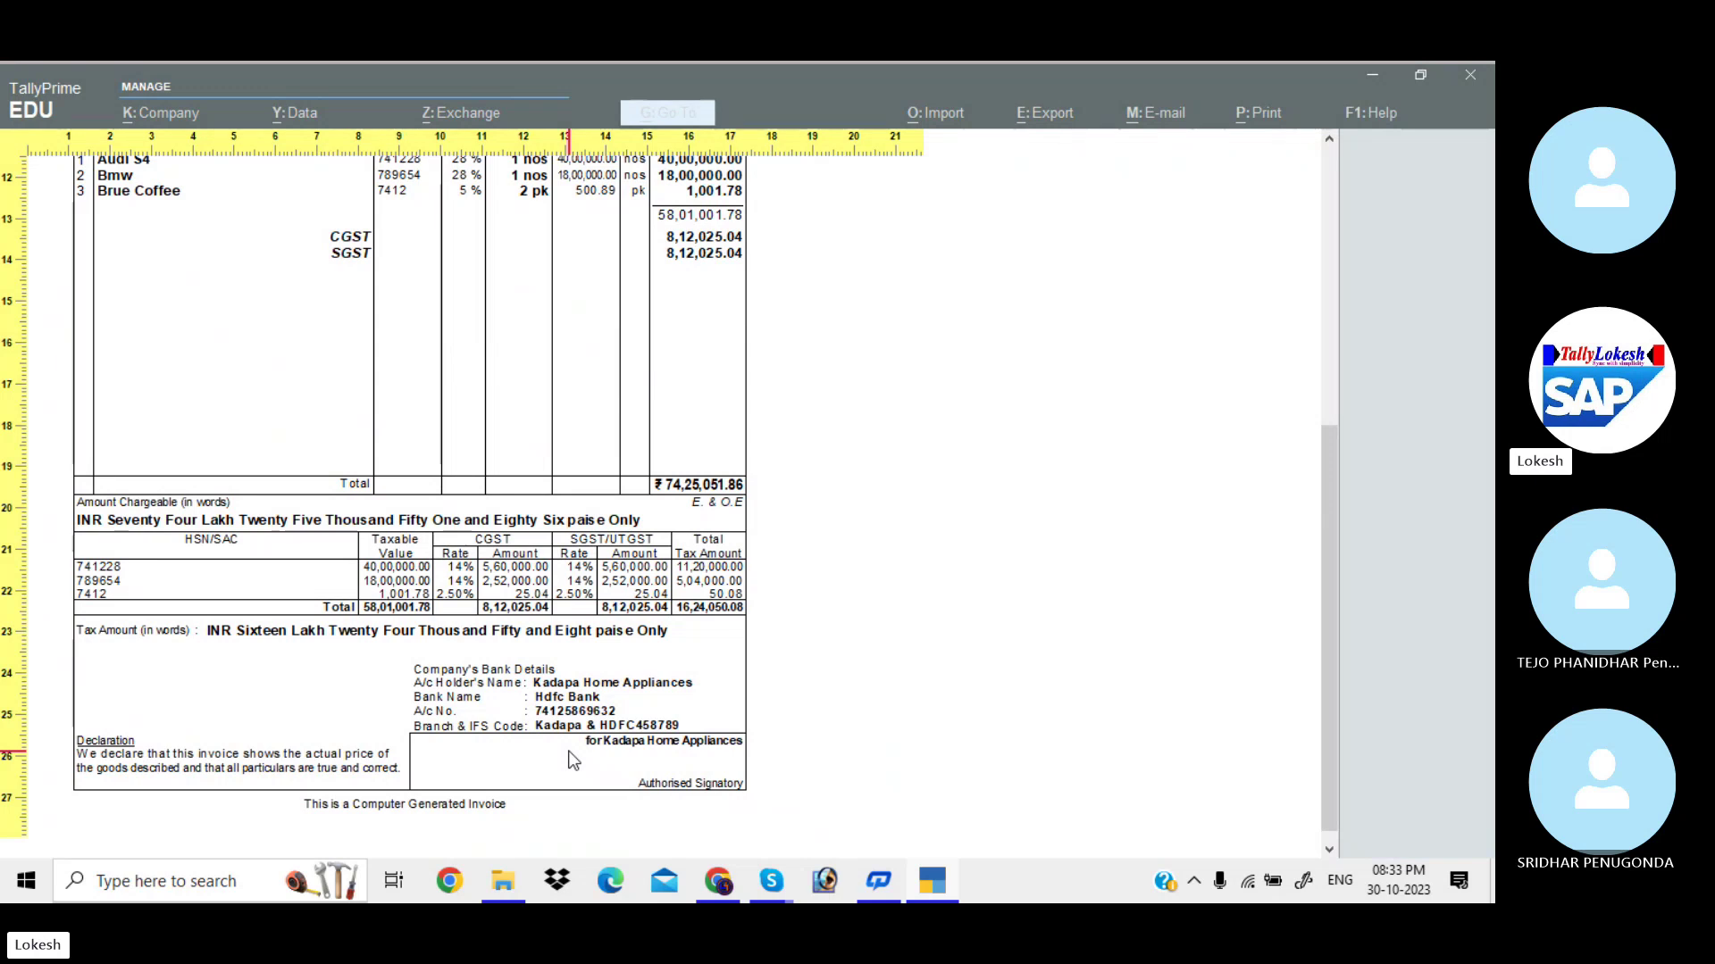
key(Escape)
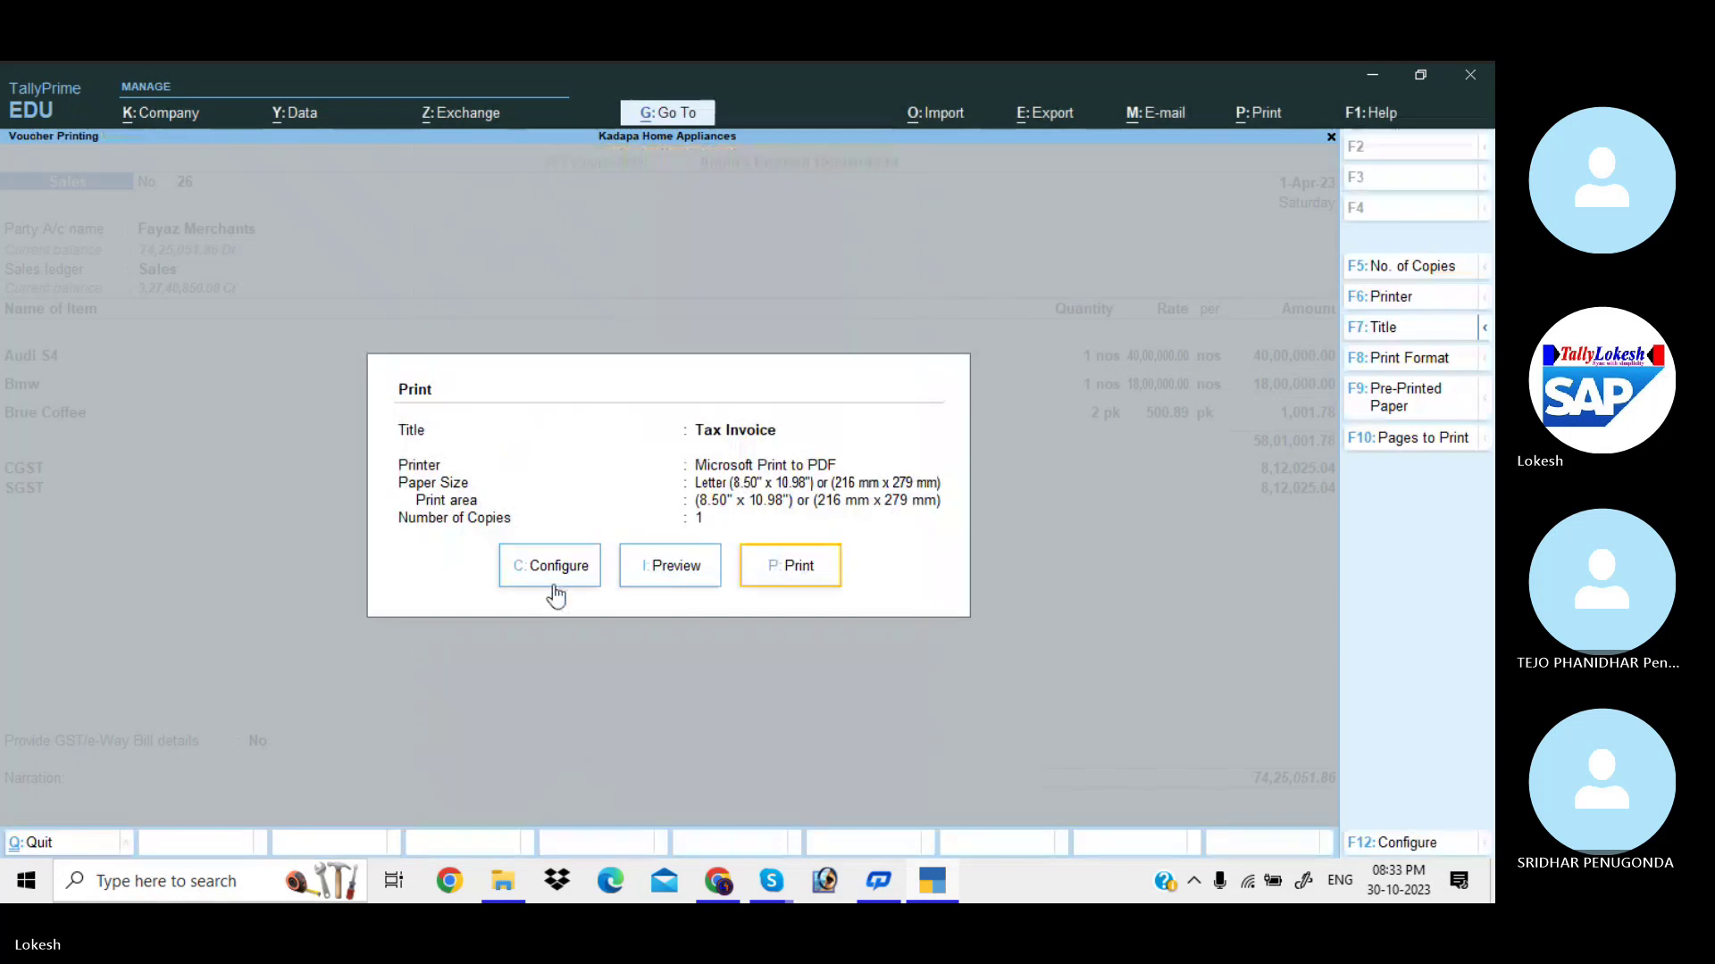
Set the invoice Bank Name to Default and hide the account holder's name.
click(557, 582)
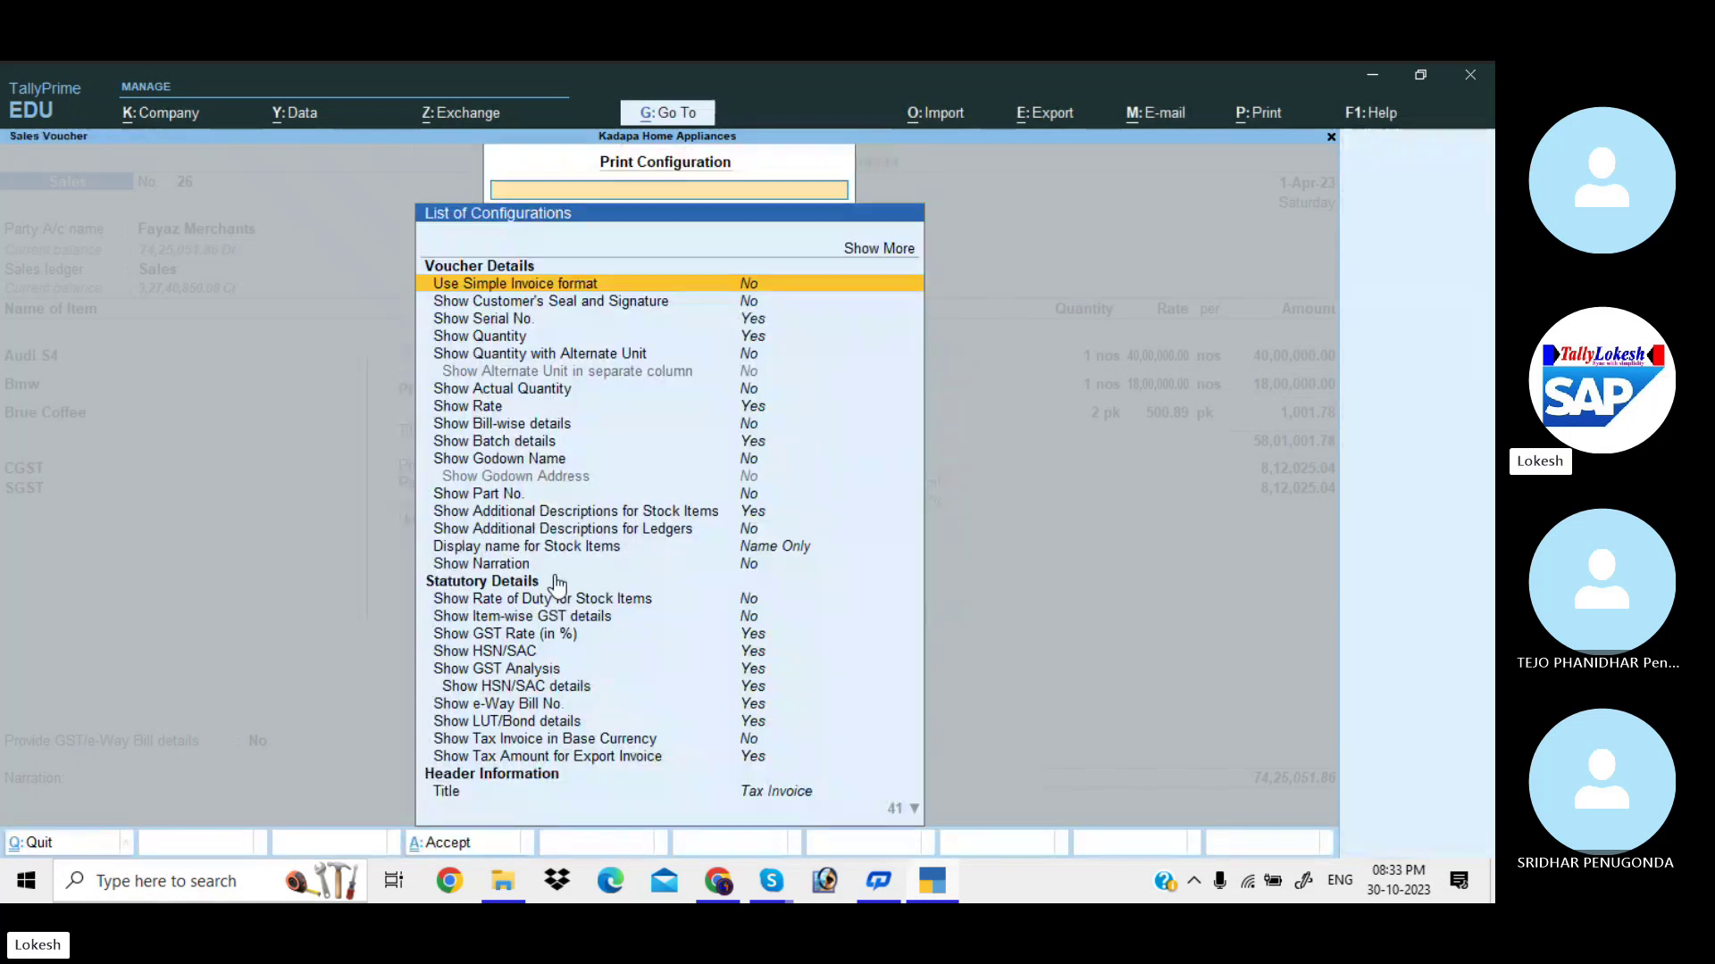
click(755, 743)
key(Down)
key(Down)
key(Down)
key(Down)
key(Down)
key(Down)
key(Down)
key(Down)
key(Down)
key(Down)
key(Down)
key(Down)
key(Down)
key(Down)
key(Down)
key(Down)
key(Down)
key(Down)
key(Down)
key(Down)
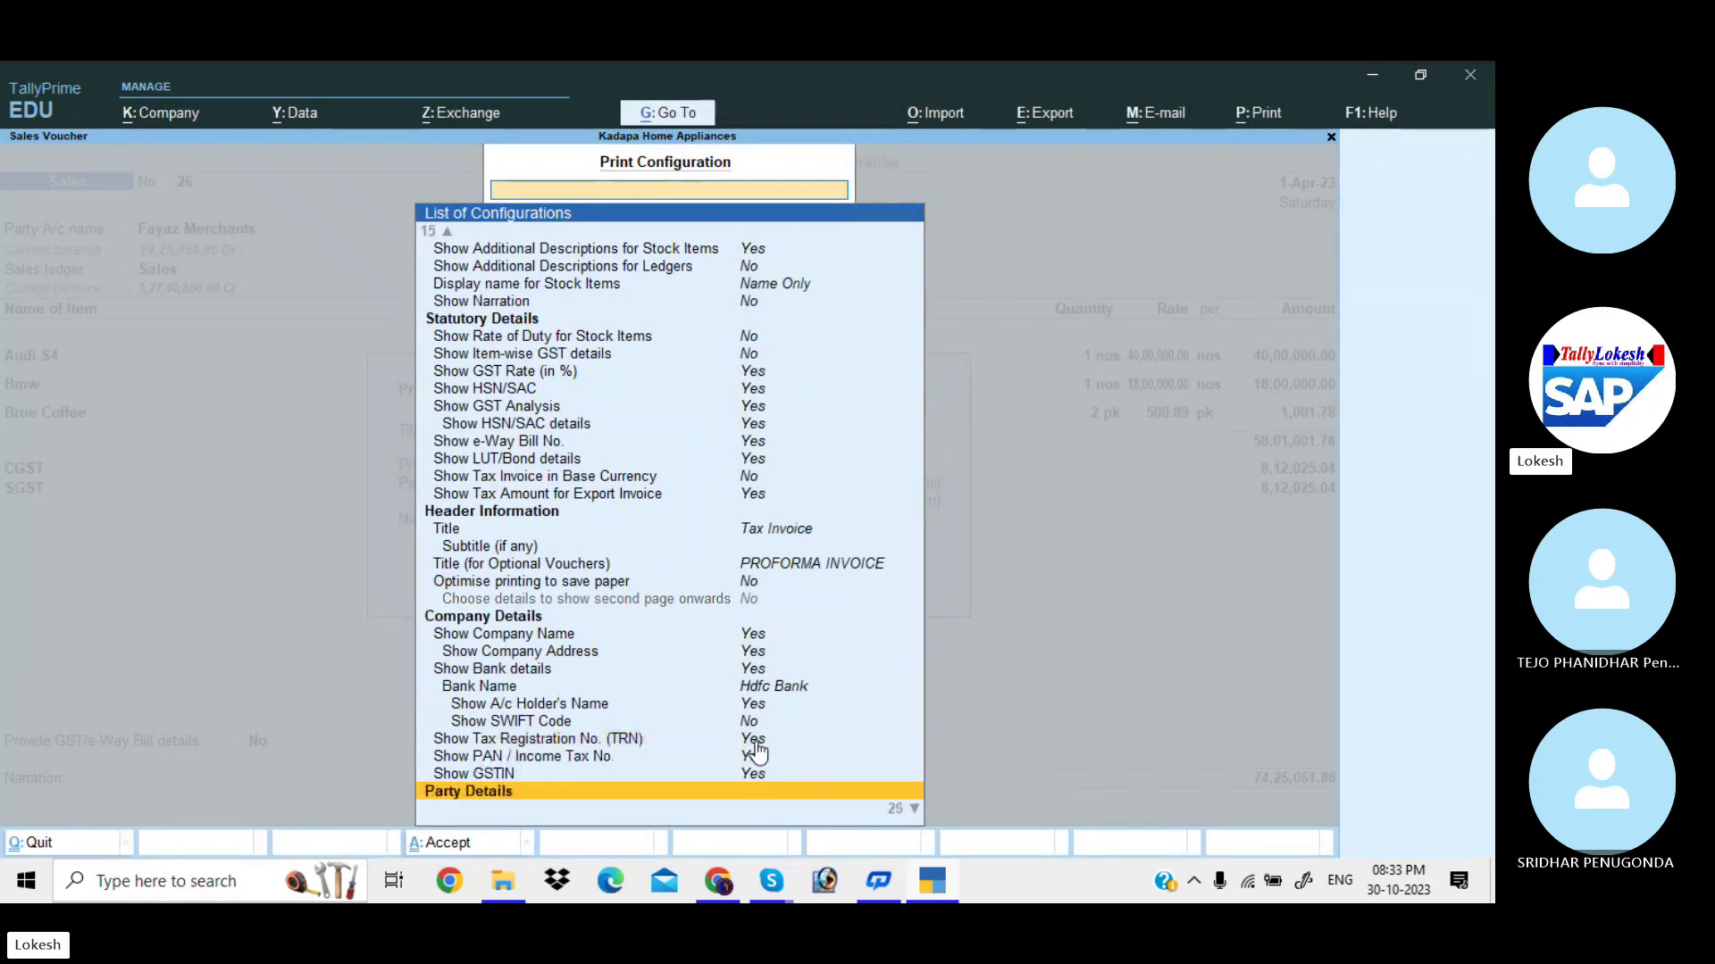
key(Up)
key(Up)
key(Up)
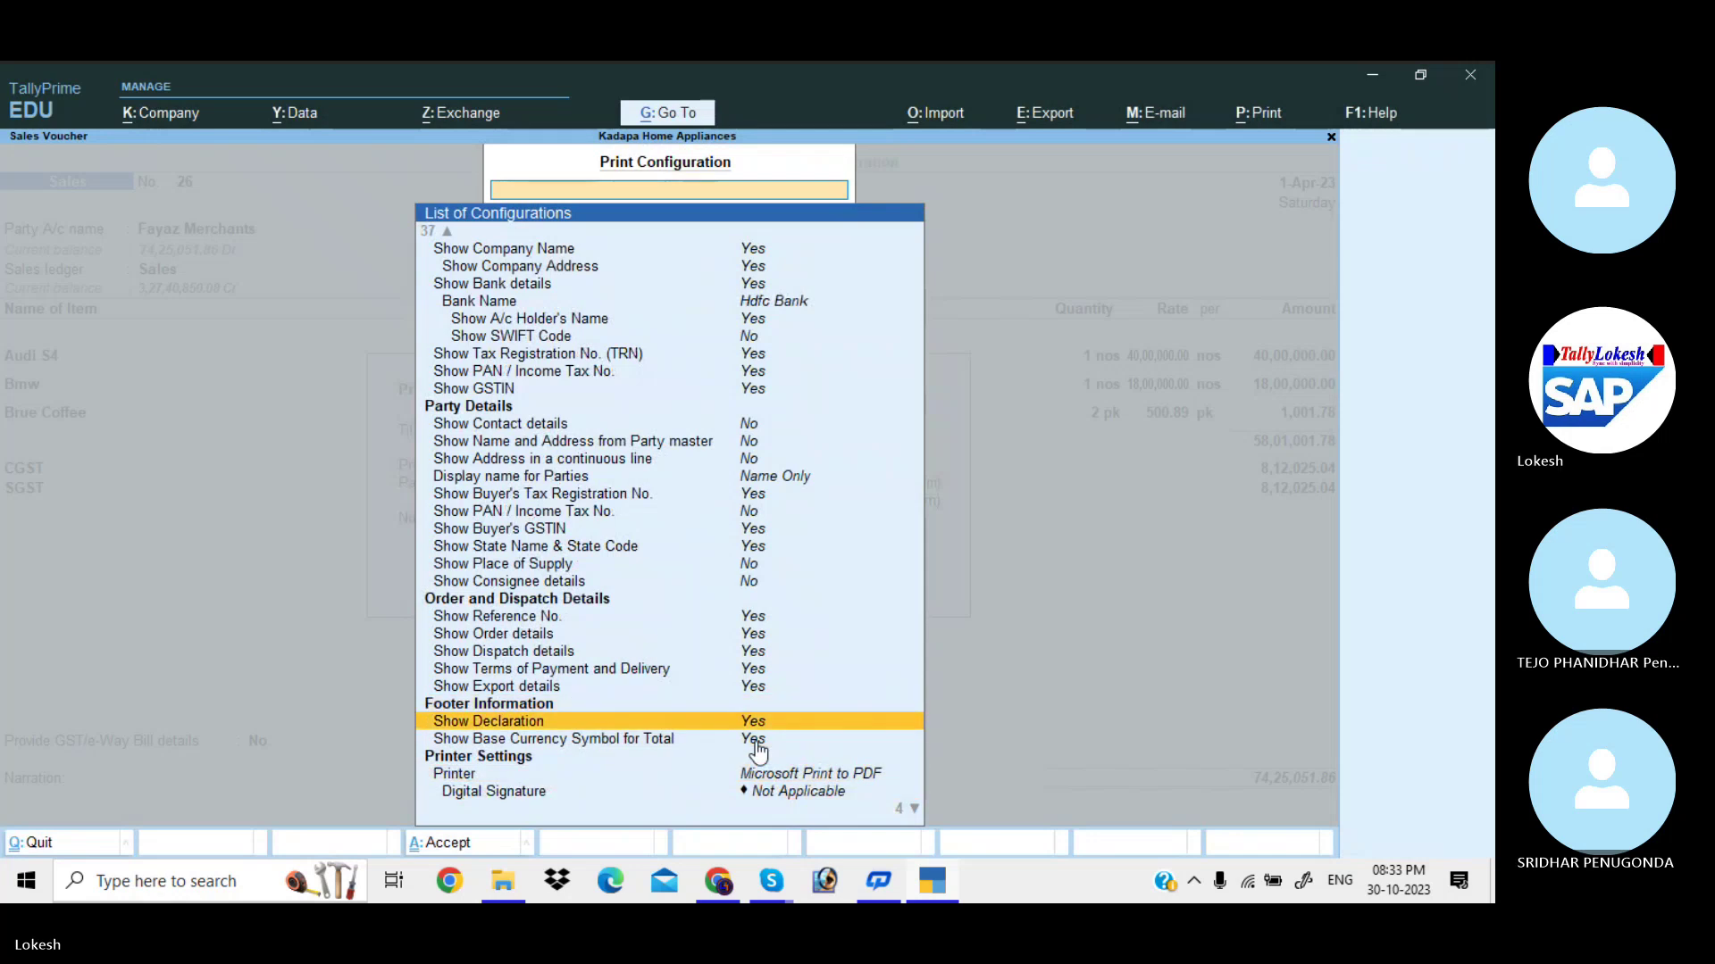
key(Down)
key(Down)
key(Down)
key(Down)
key(Down)
key(Down)
key(Down)
key(Up)
key(Up)
key(Up)
key(Up)
key(Up)
key(Up)
key(Up)
key(Up)
key(Up)
key(Up)
key(Up)
key(Up)
key(Up)
key(Up)
key(Up)
key(Up)
key(Up)
key(Up)
key(Up)
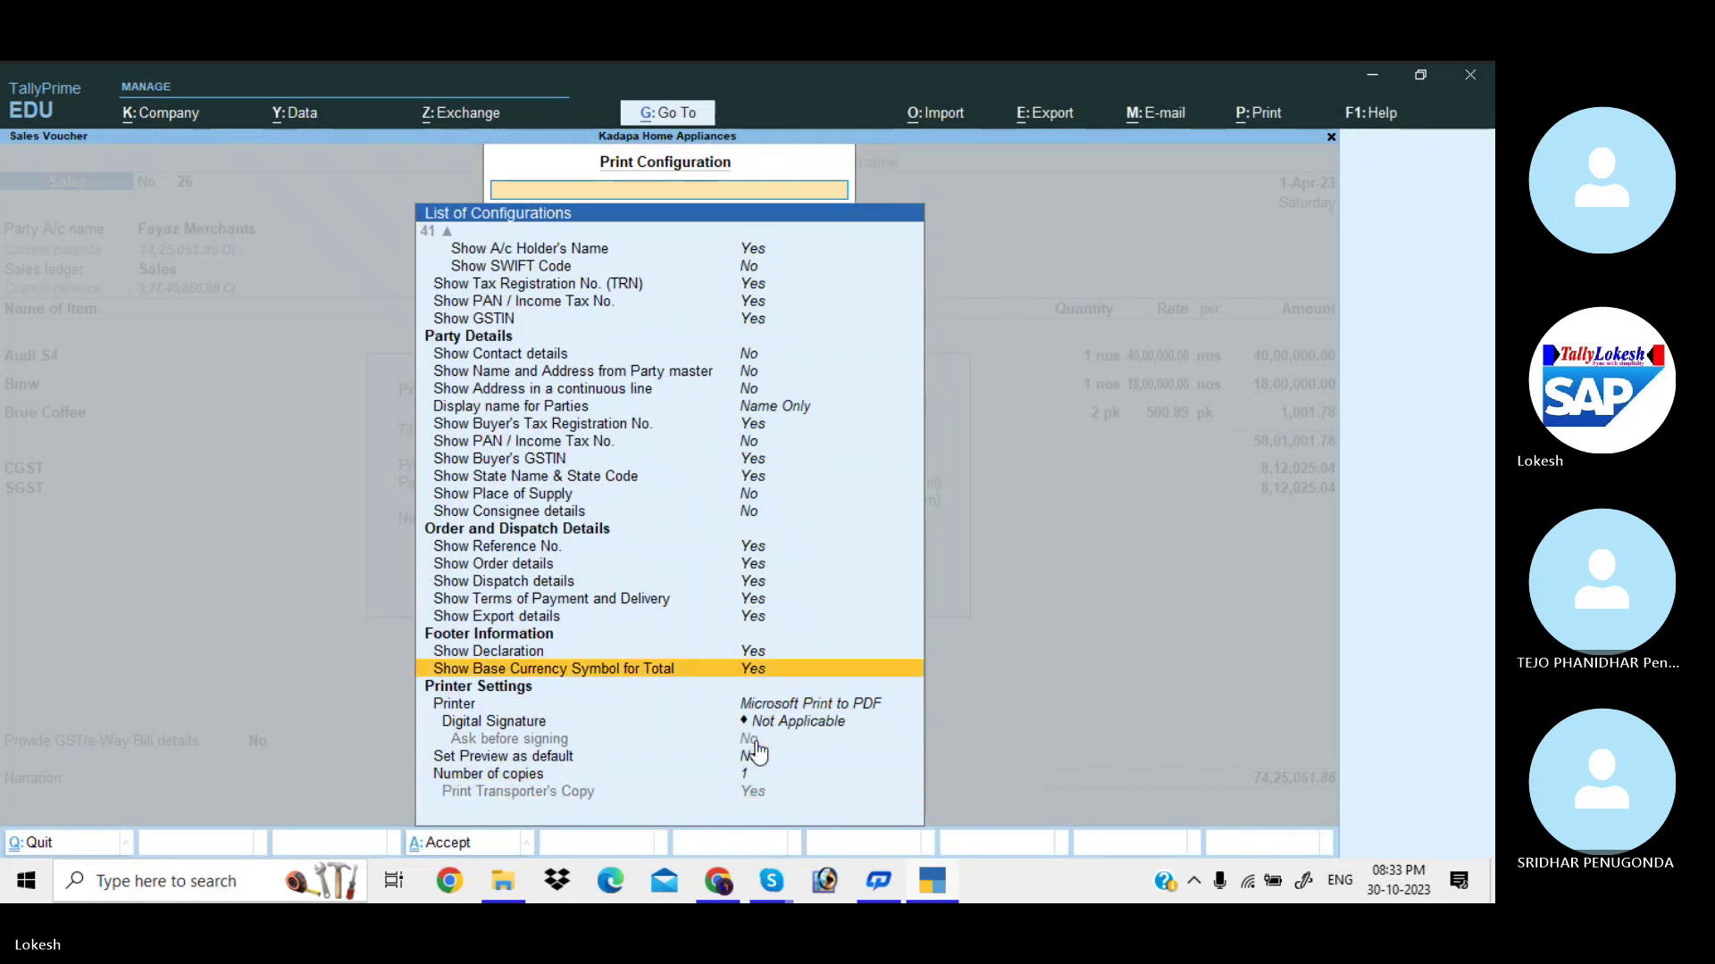
key(Up)
key(Up)
key(Up)
key(Up)
key(Up)
key(Up)
key(Up)
key(Up)
key(Up)
key(Up)
key(Up)
key(Up)
key(Up)
key(Up)
key(Down)
key(Down)
key(Down)
key(Down)
key(Down)
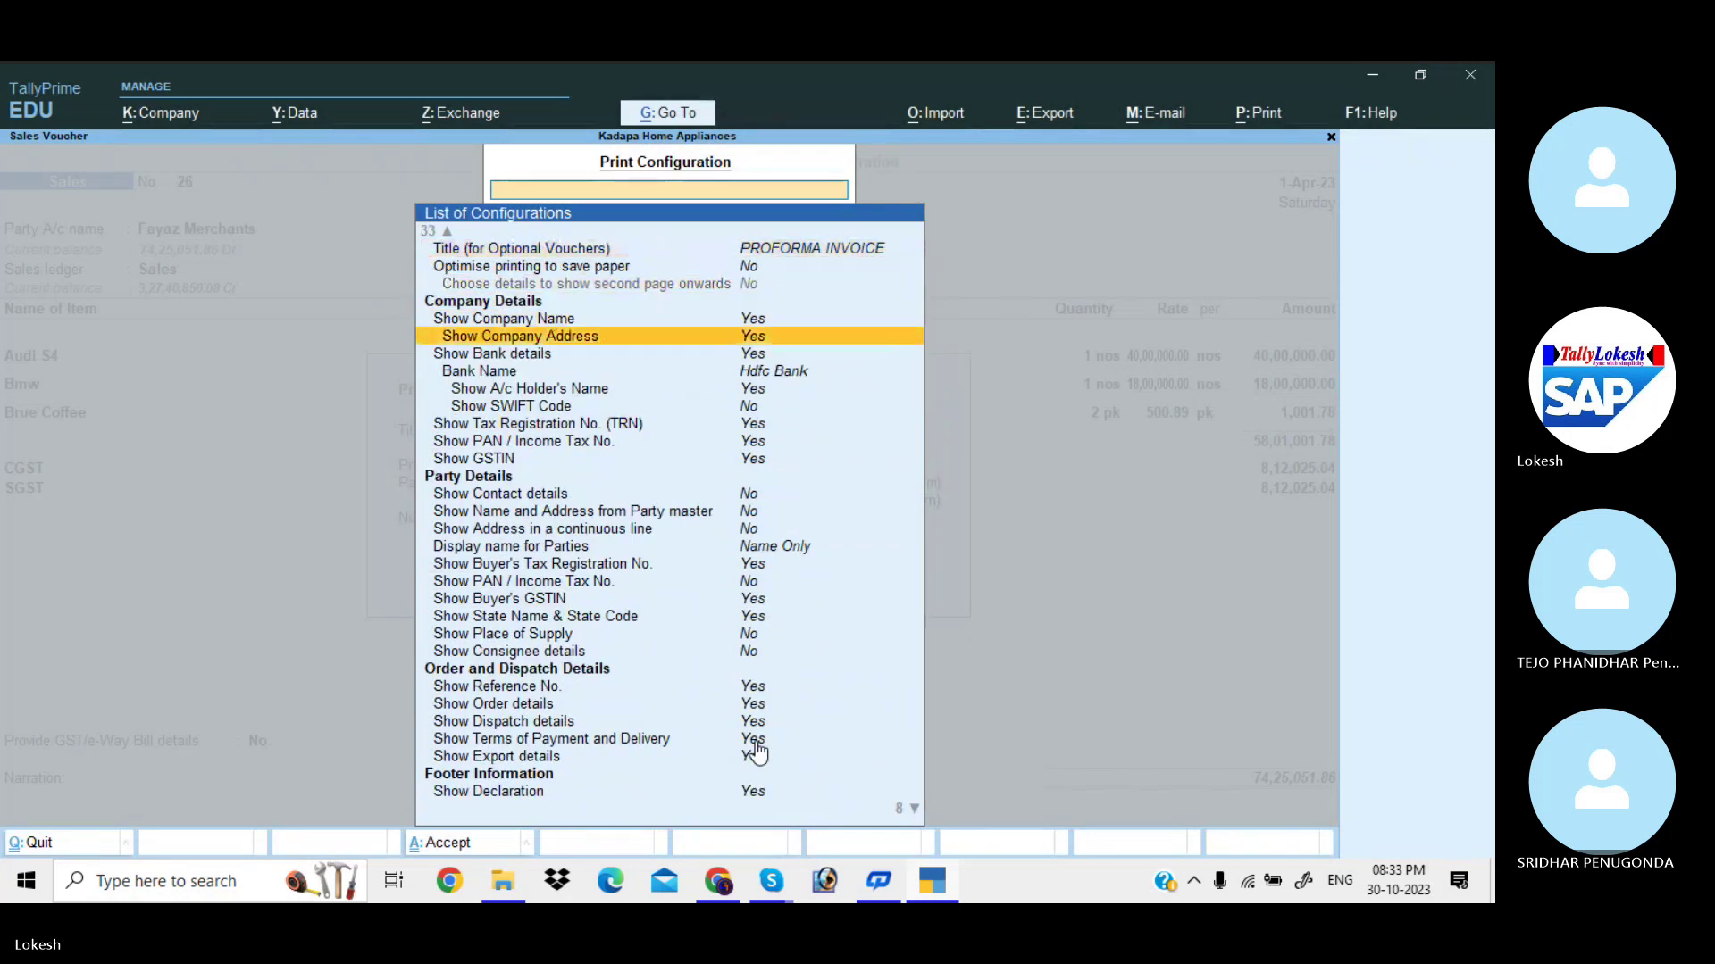
key(Return)
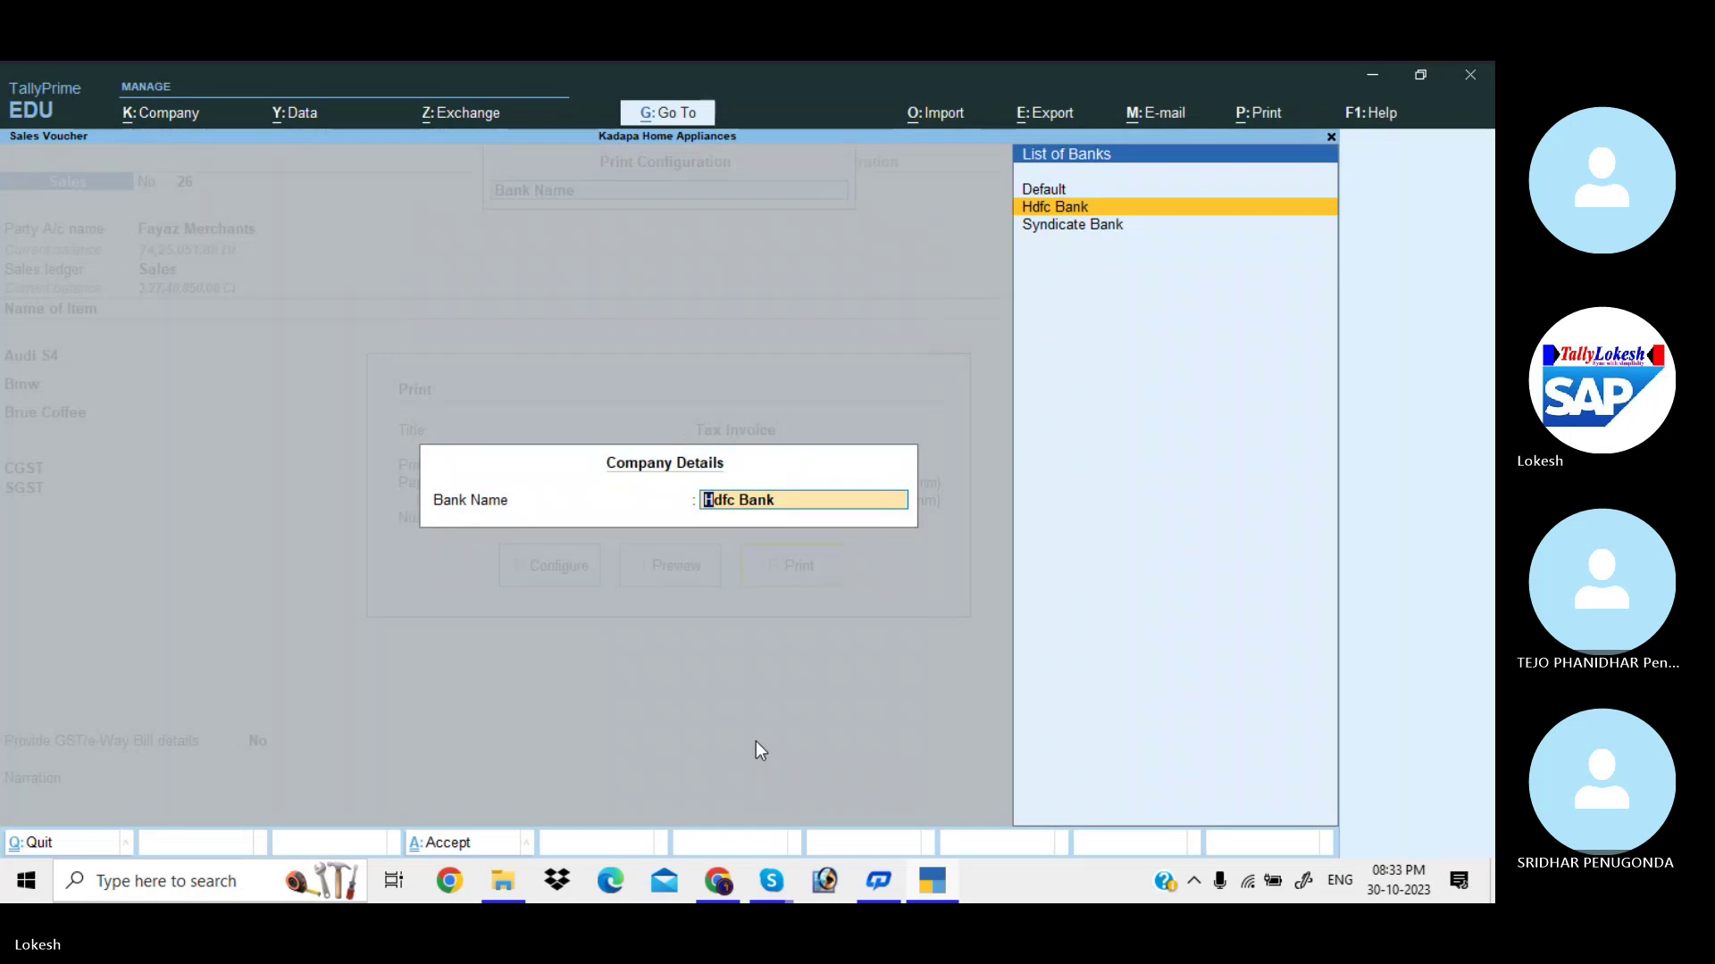
key(Up)
key(Return)
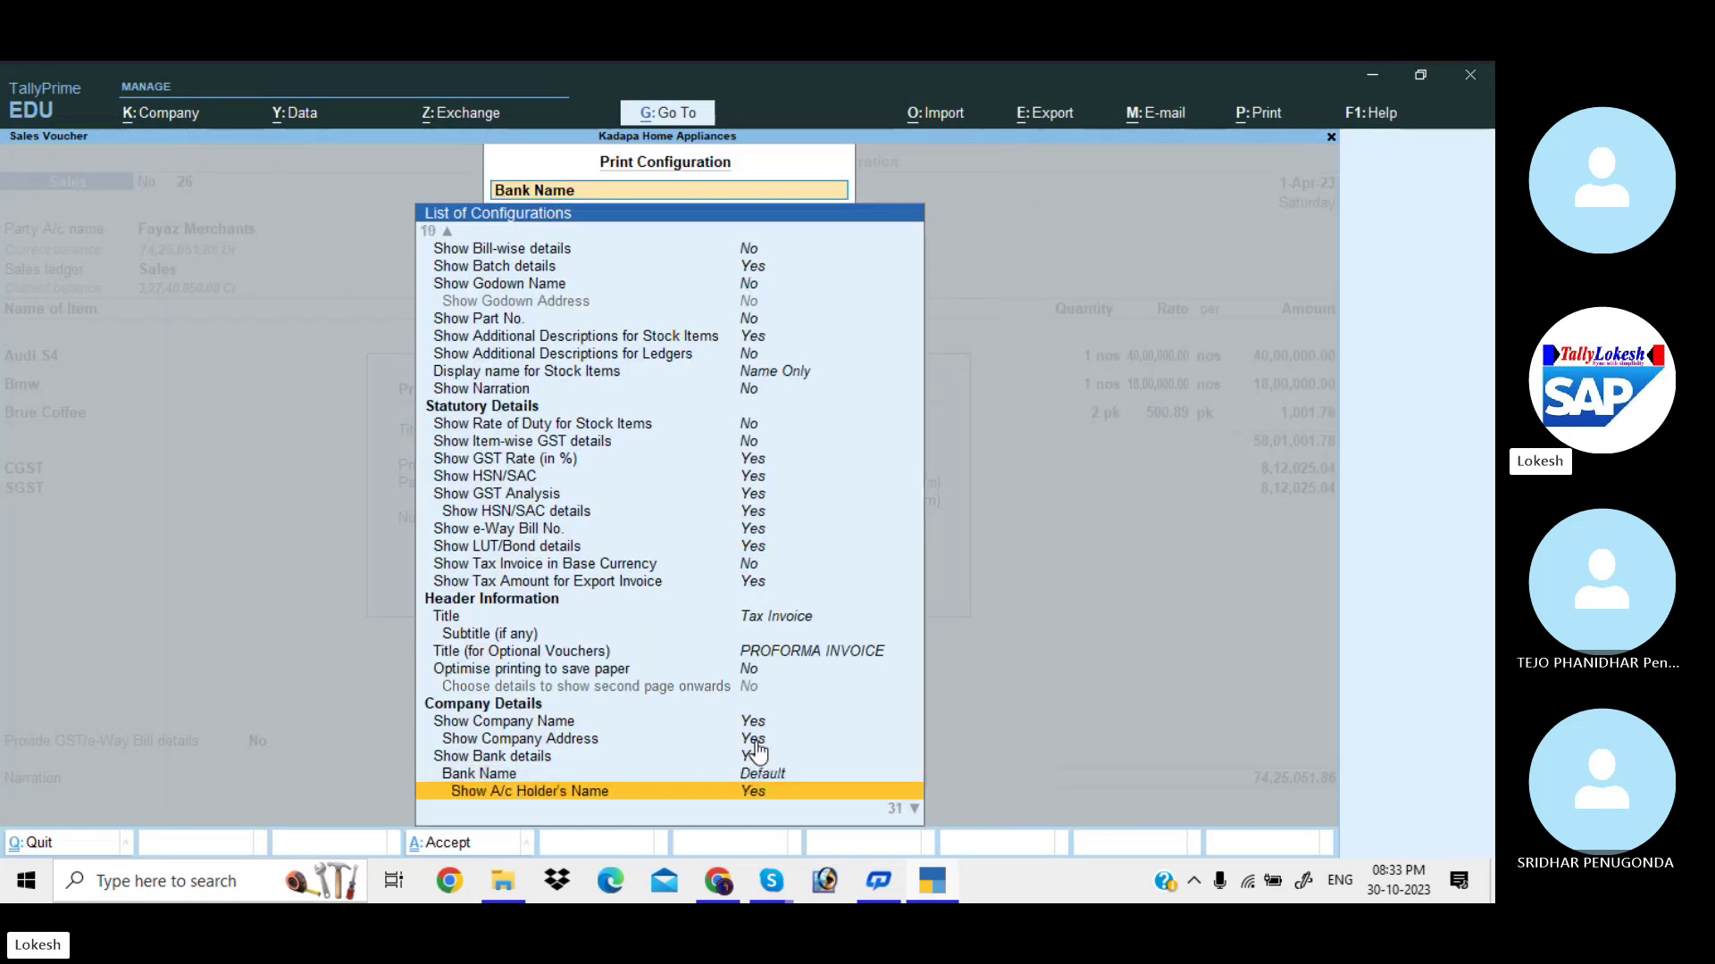
key(Return)
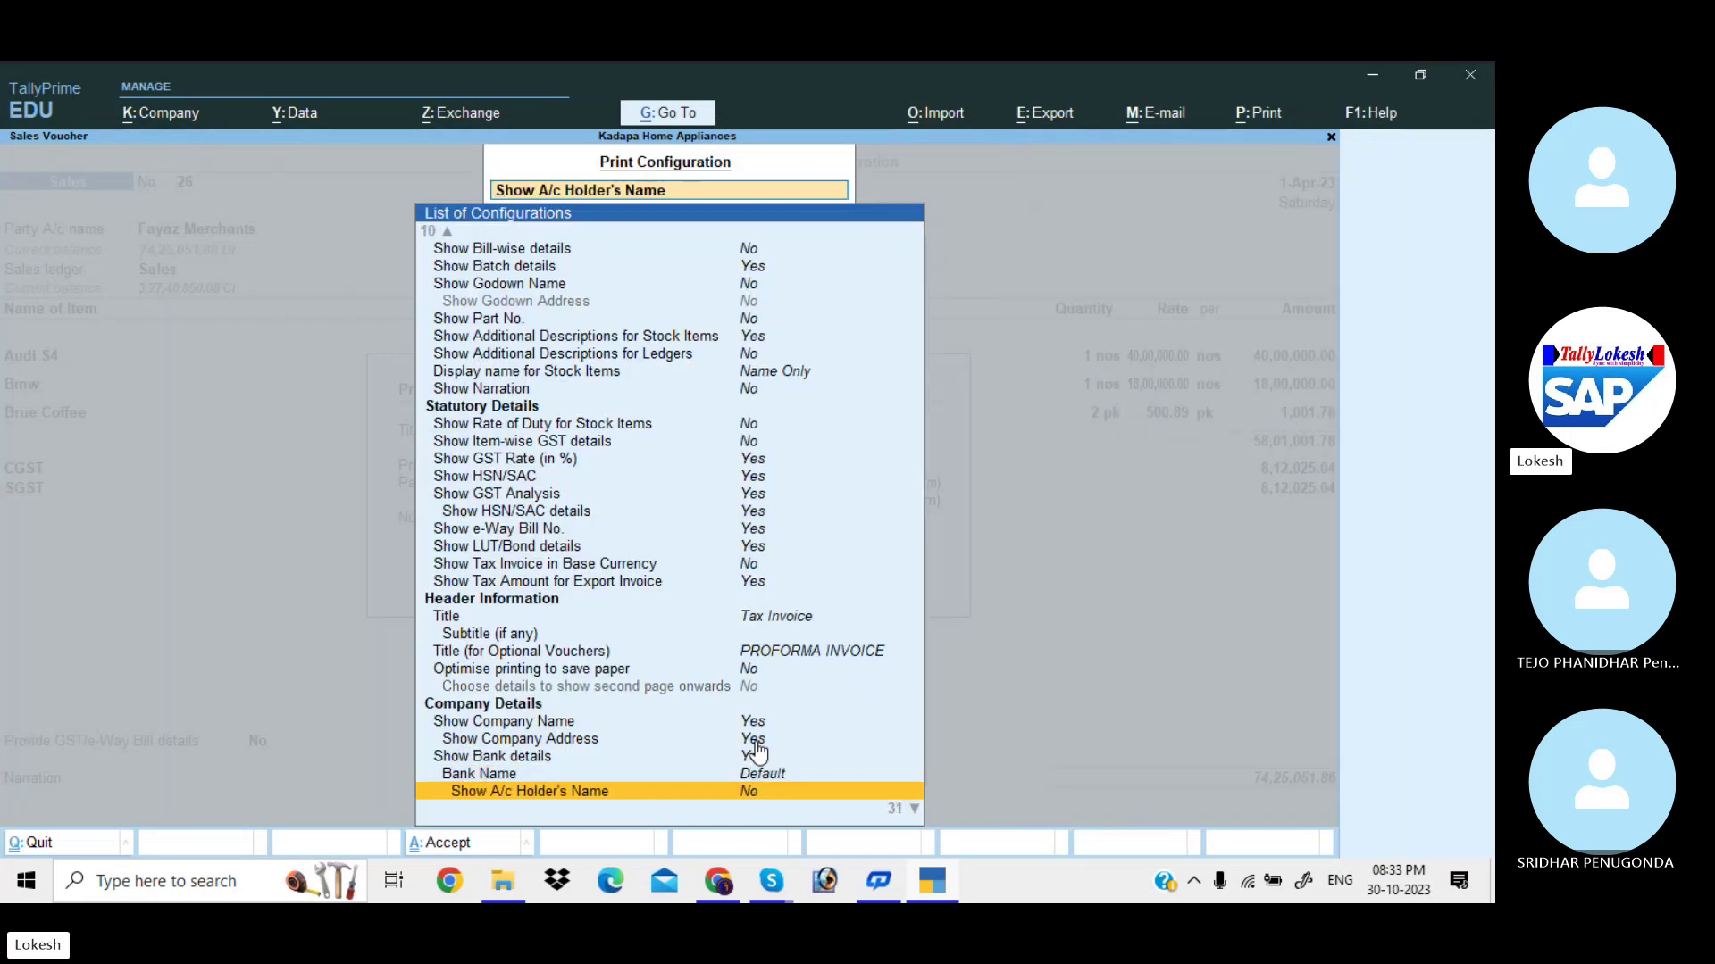
key(Escape)
Preview the Tax Invoice full-size to confirm no bank details appear.
key(i)
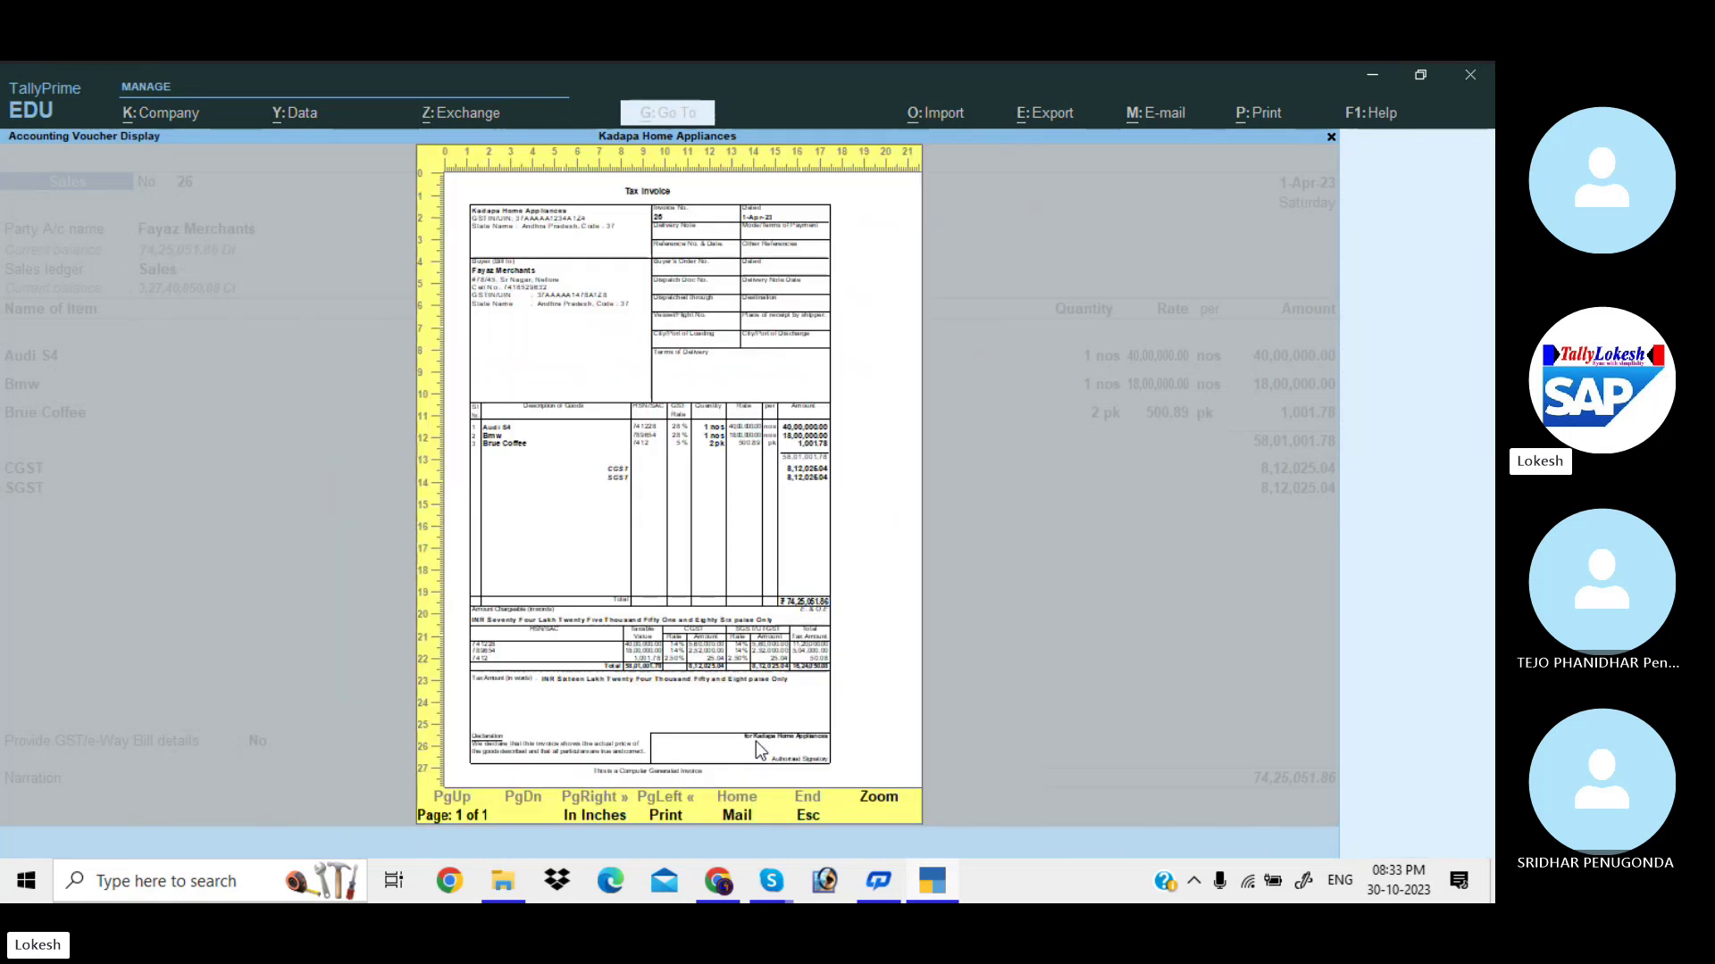
key(alt+z)
scroll(755, 741, down, 5)
scroll(756, 741, down, 1)
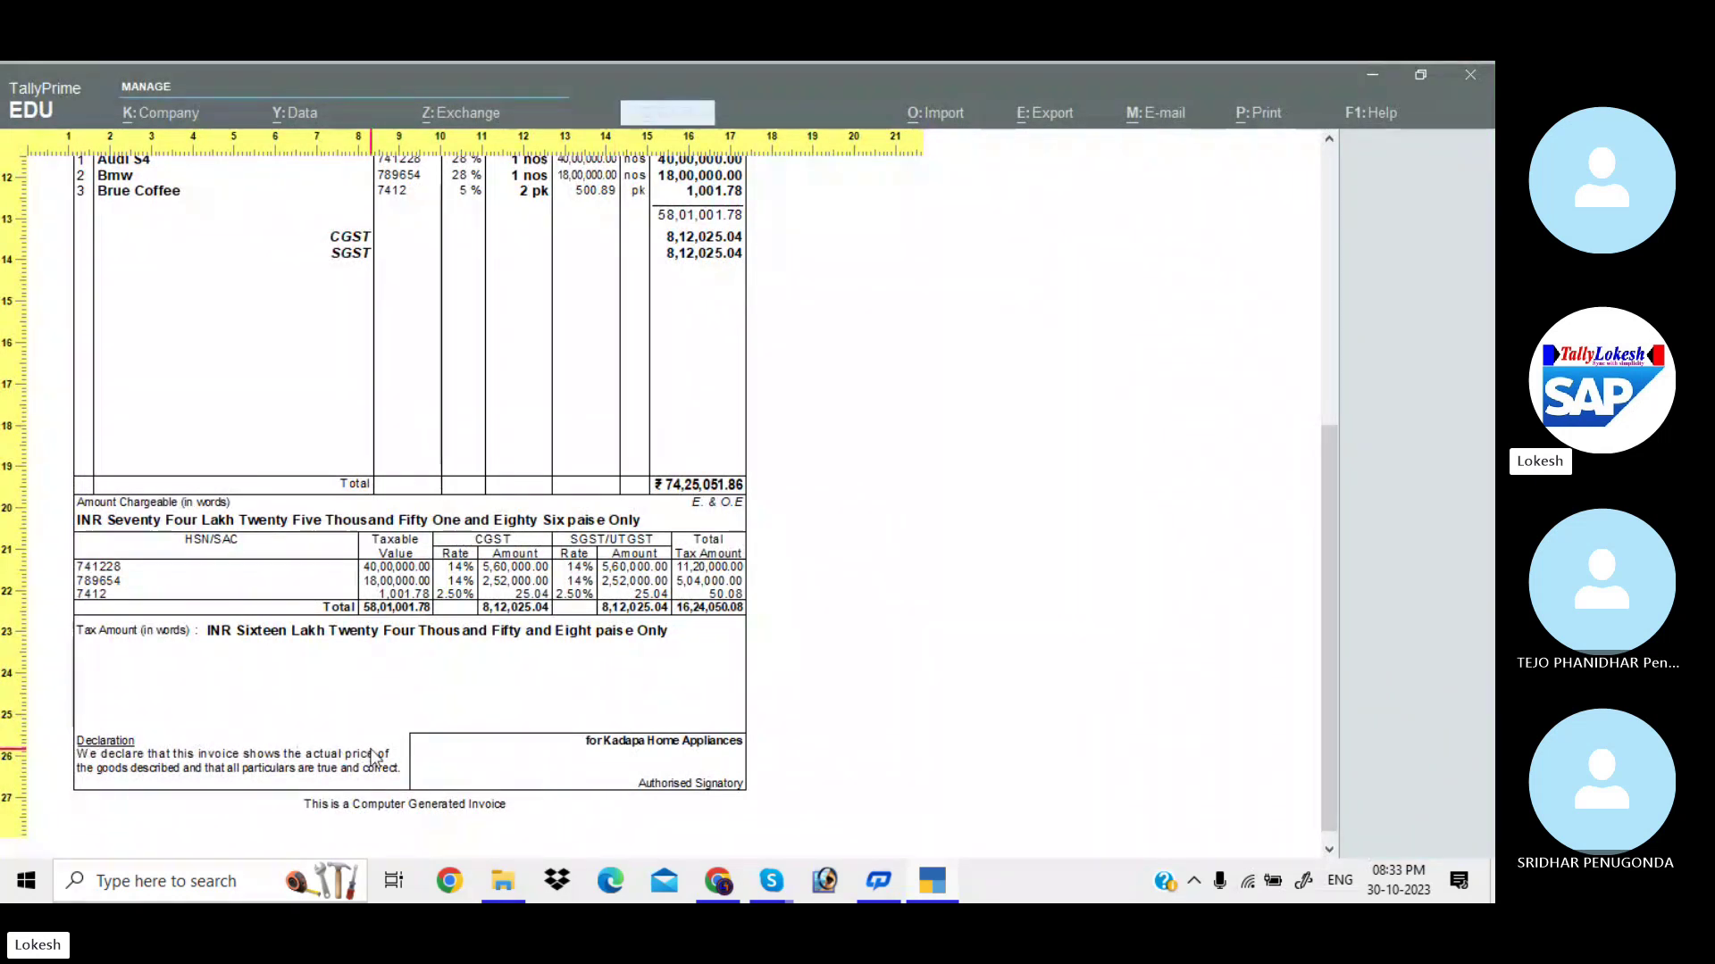
key(Escape)
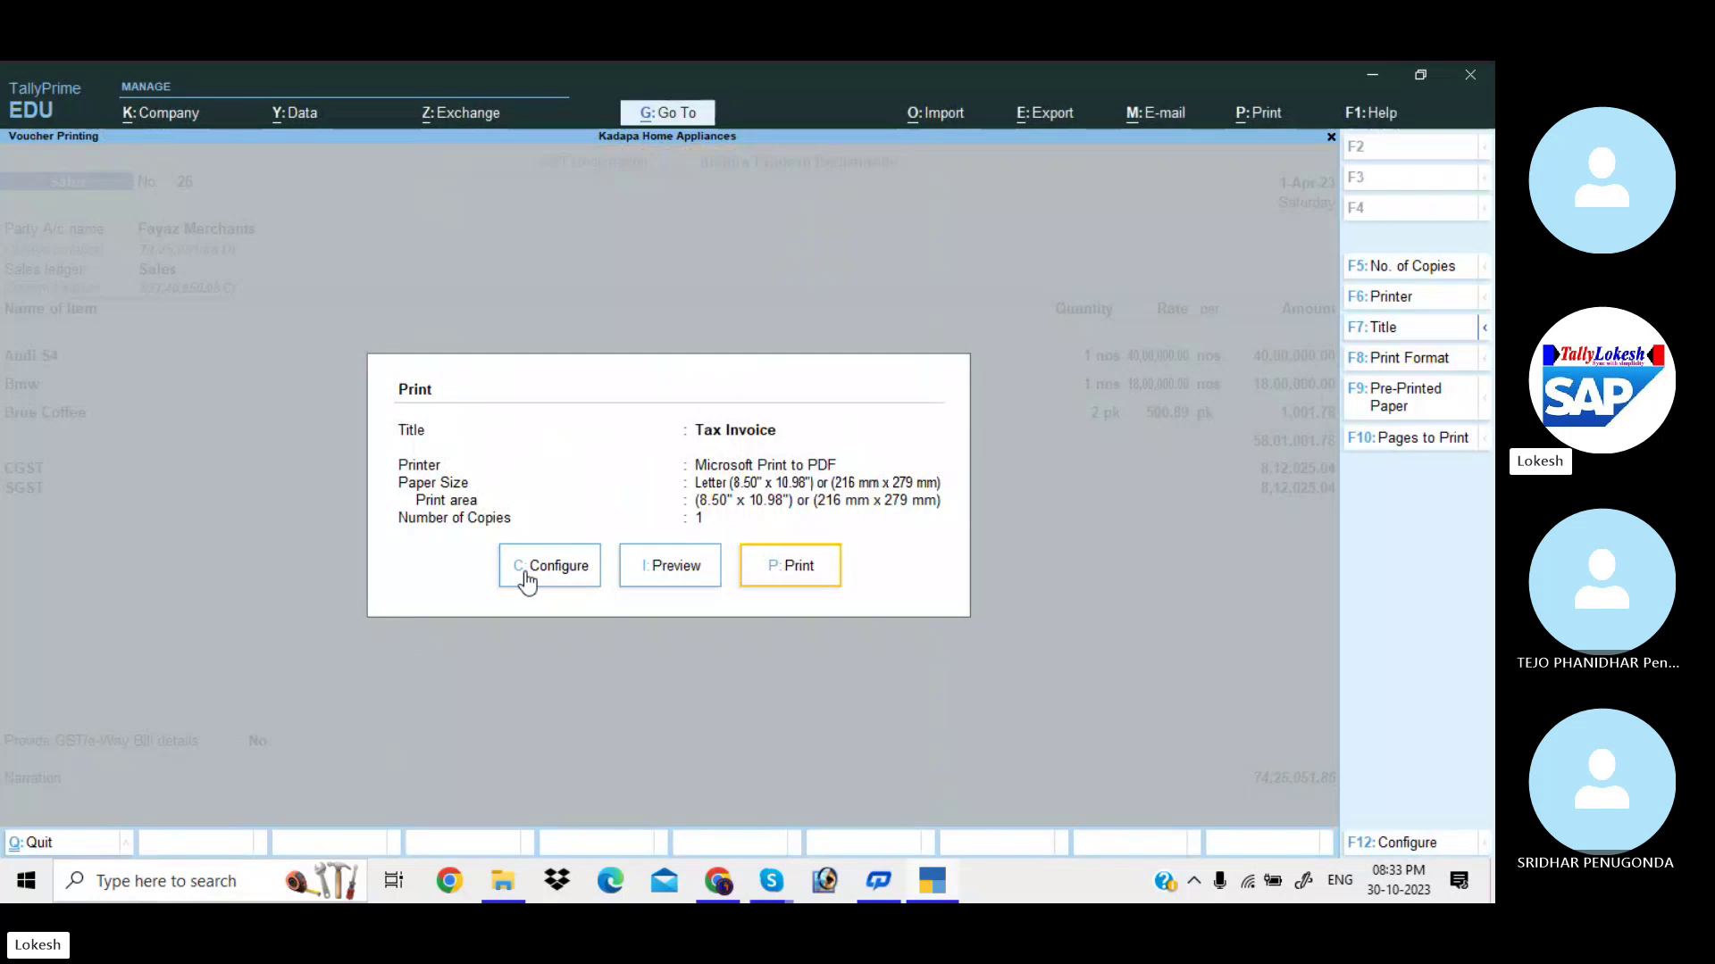
Set Show Customer's Seal and Signature to Yes in Print Configuration.
click(524, 576)
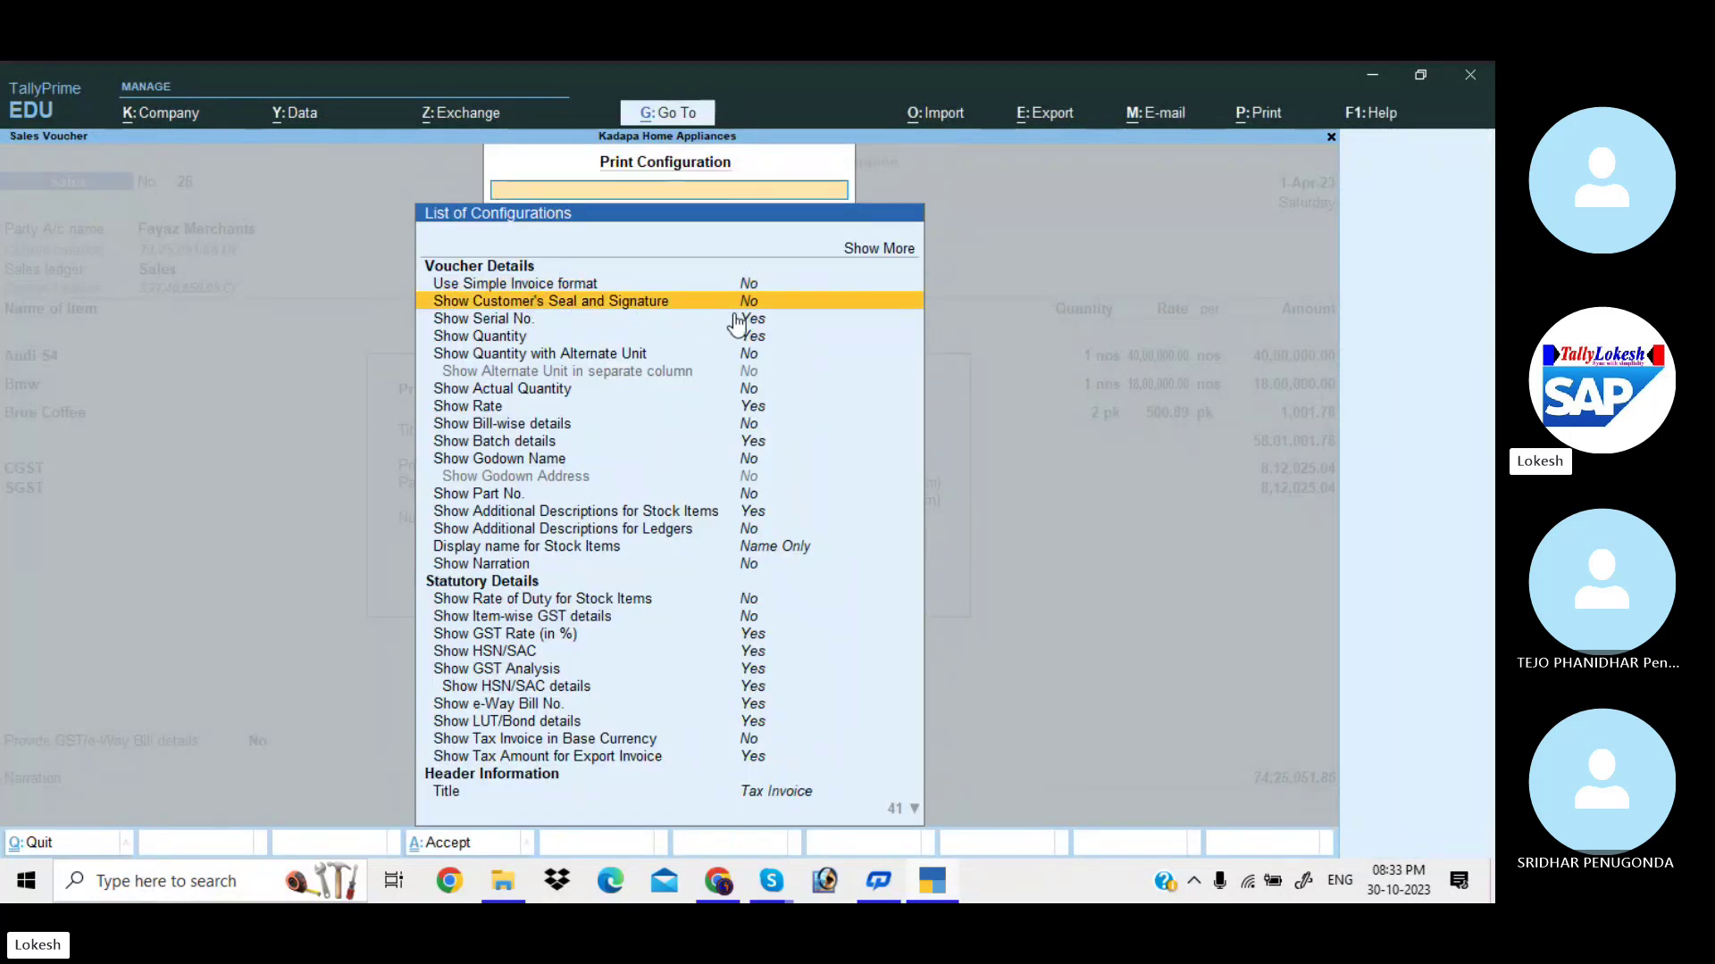
text(Y)
key(Return)
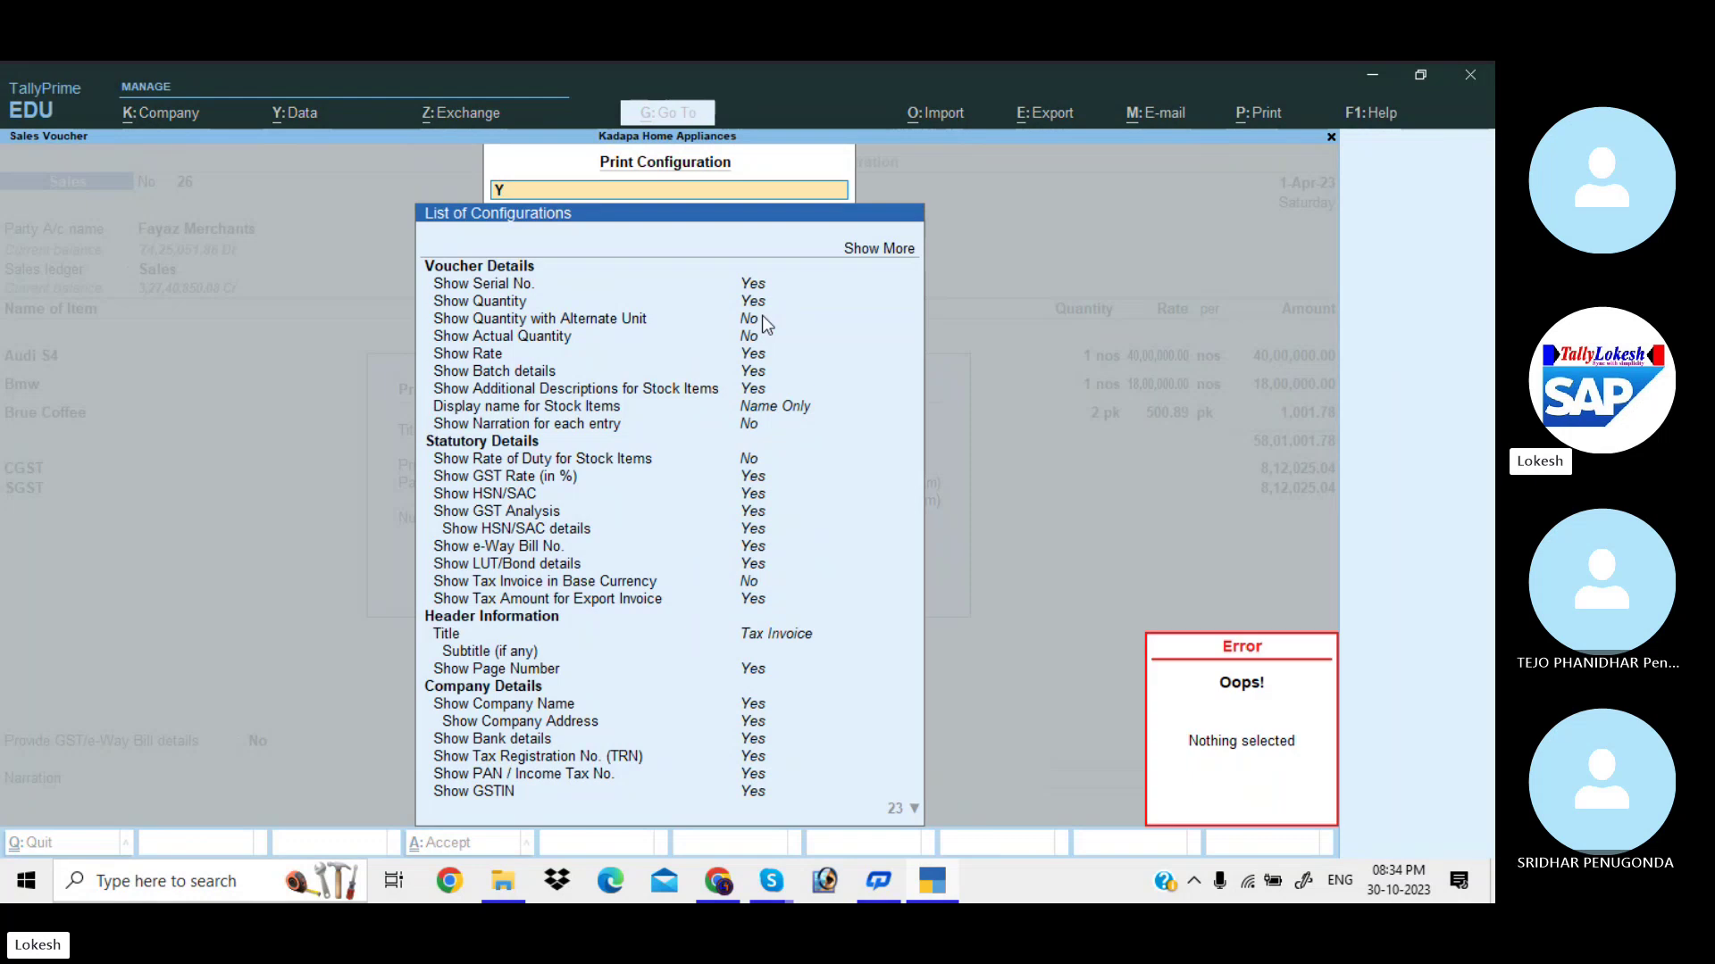
key(BackSpace)
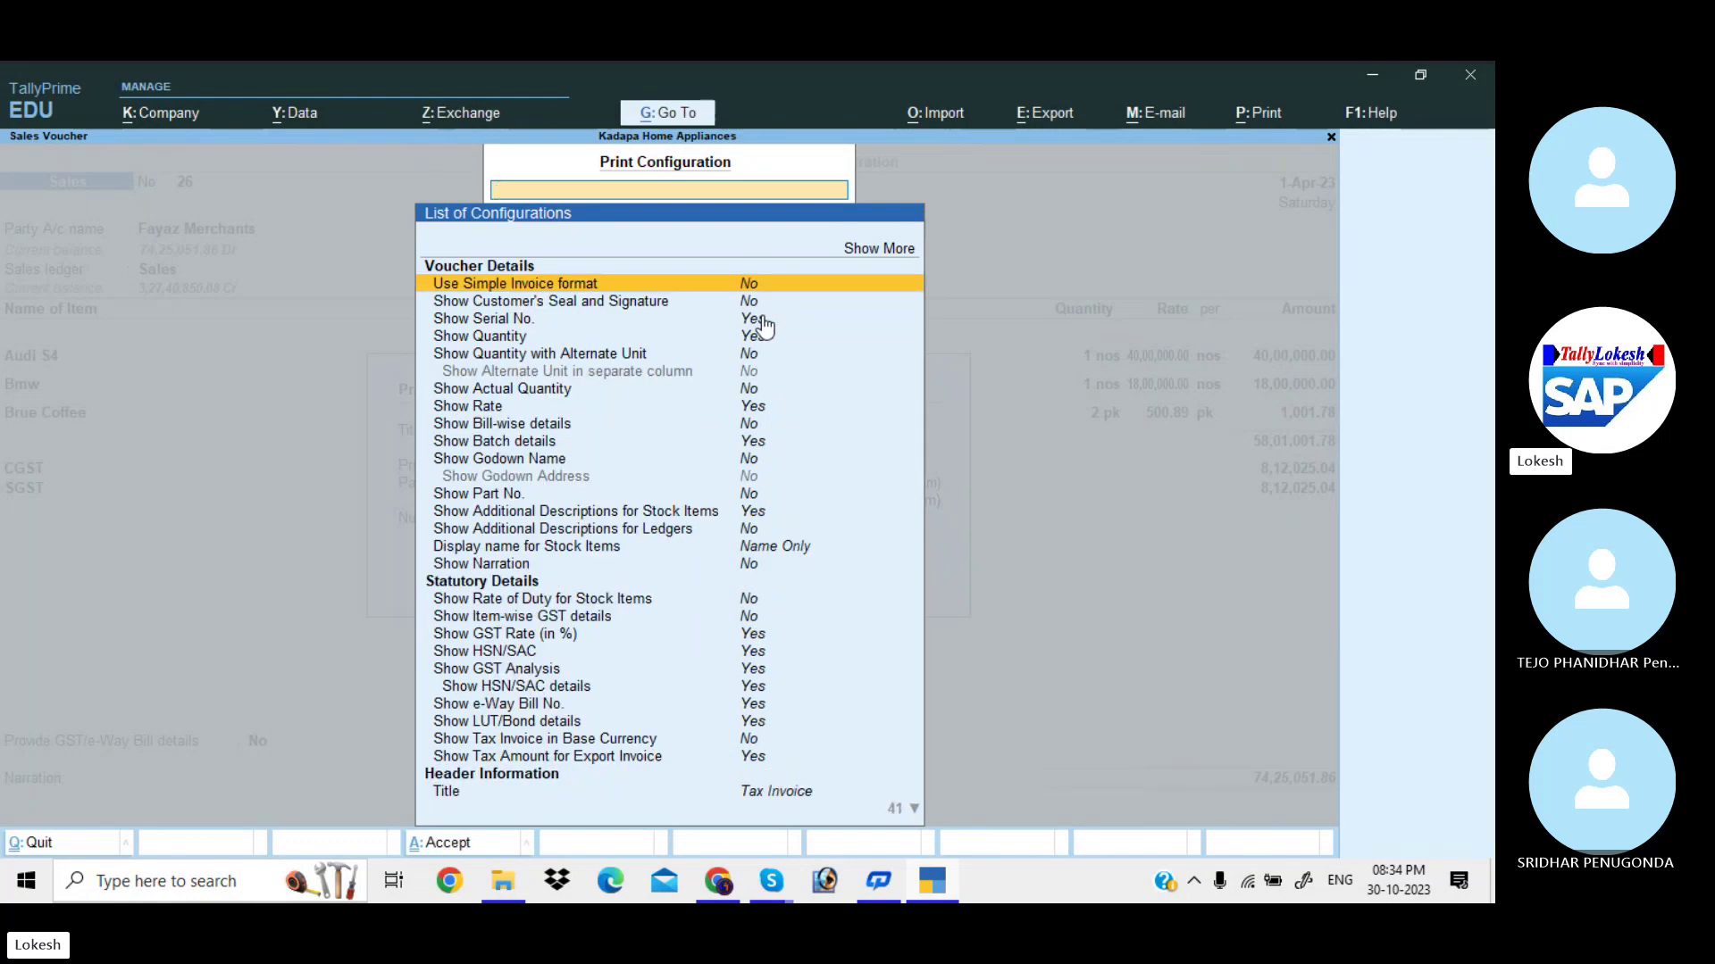
key(Down)
key(Return)
key(ctrl+a)
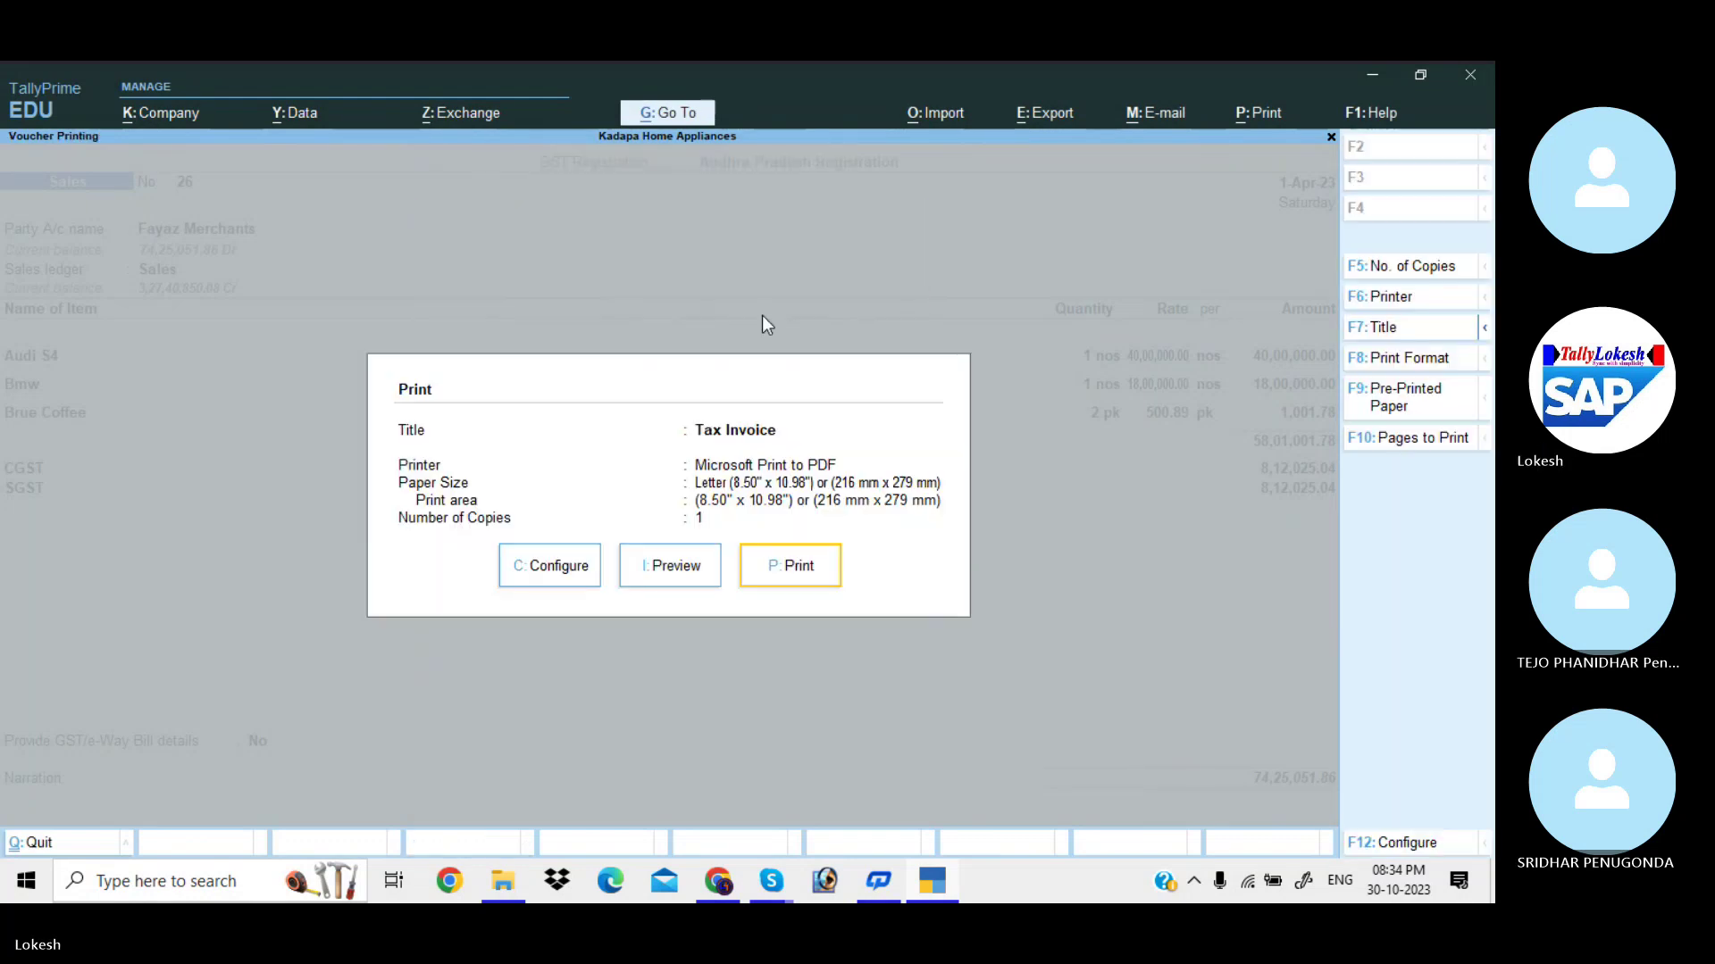
Preview the Tax Invoice zoomed in to check the seal and signature box.
click(683, 570)
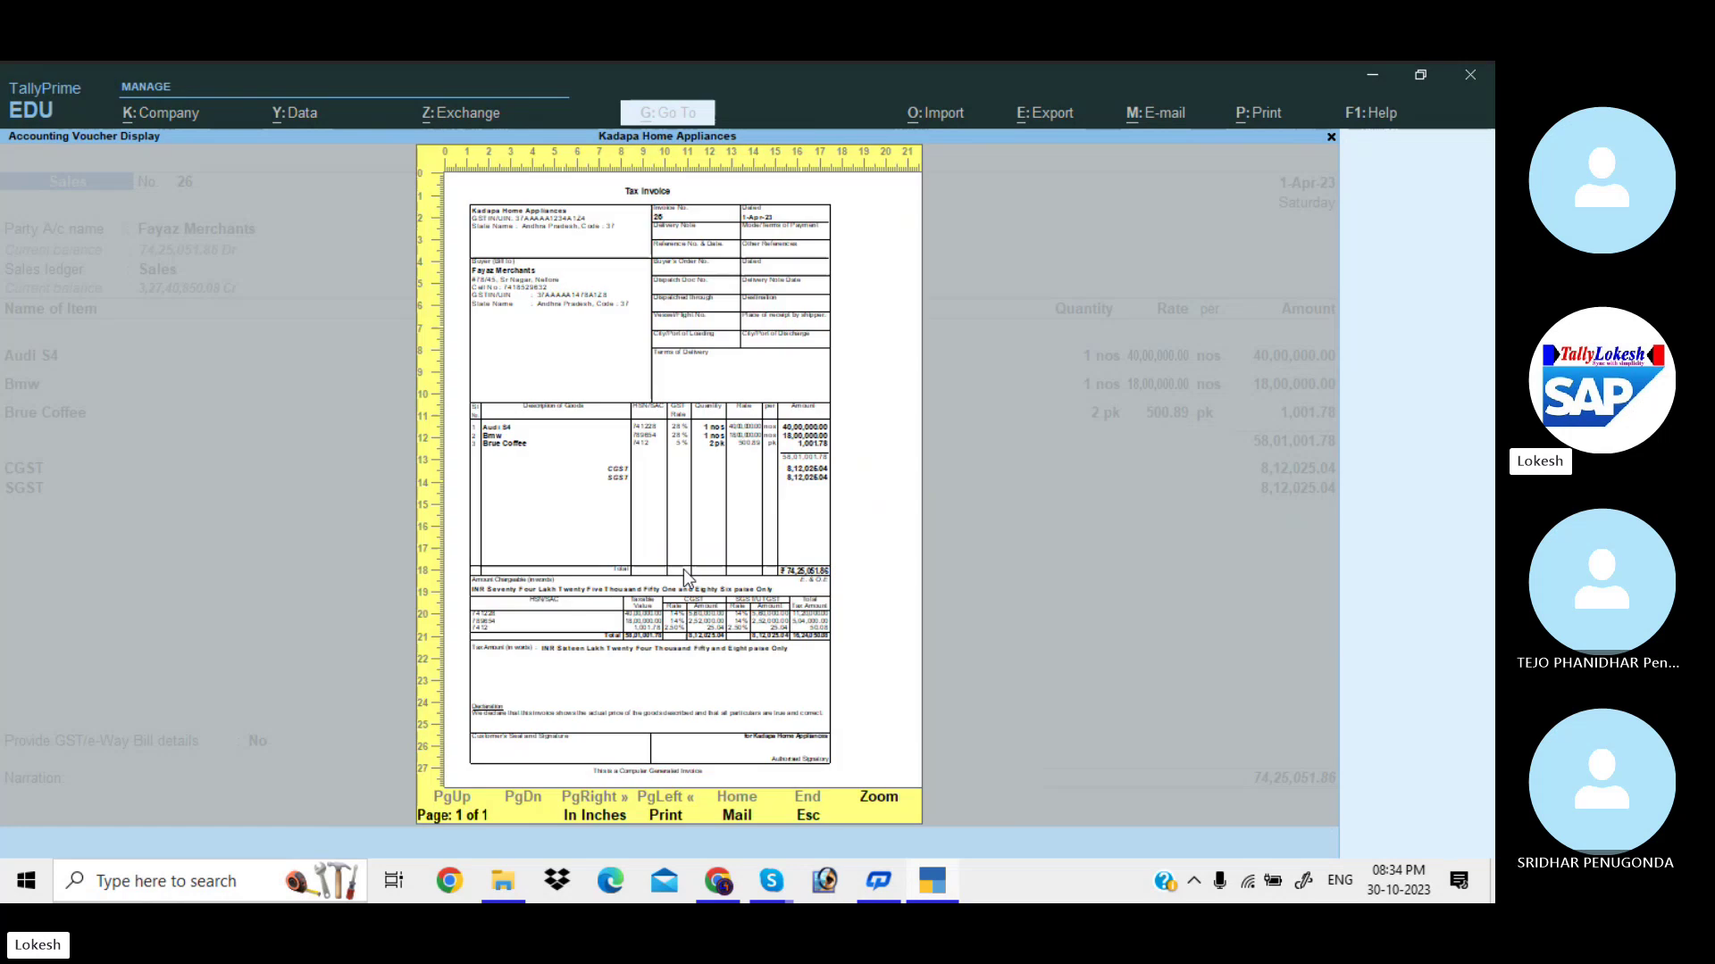
click(683, 570)
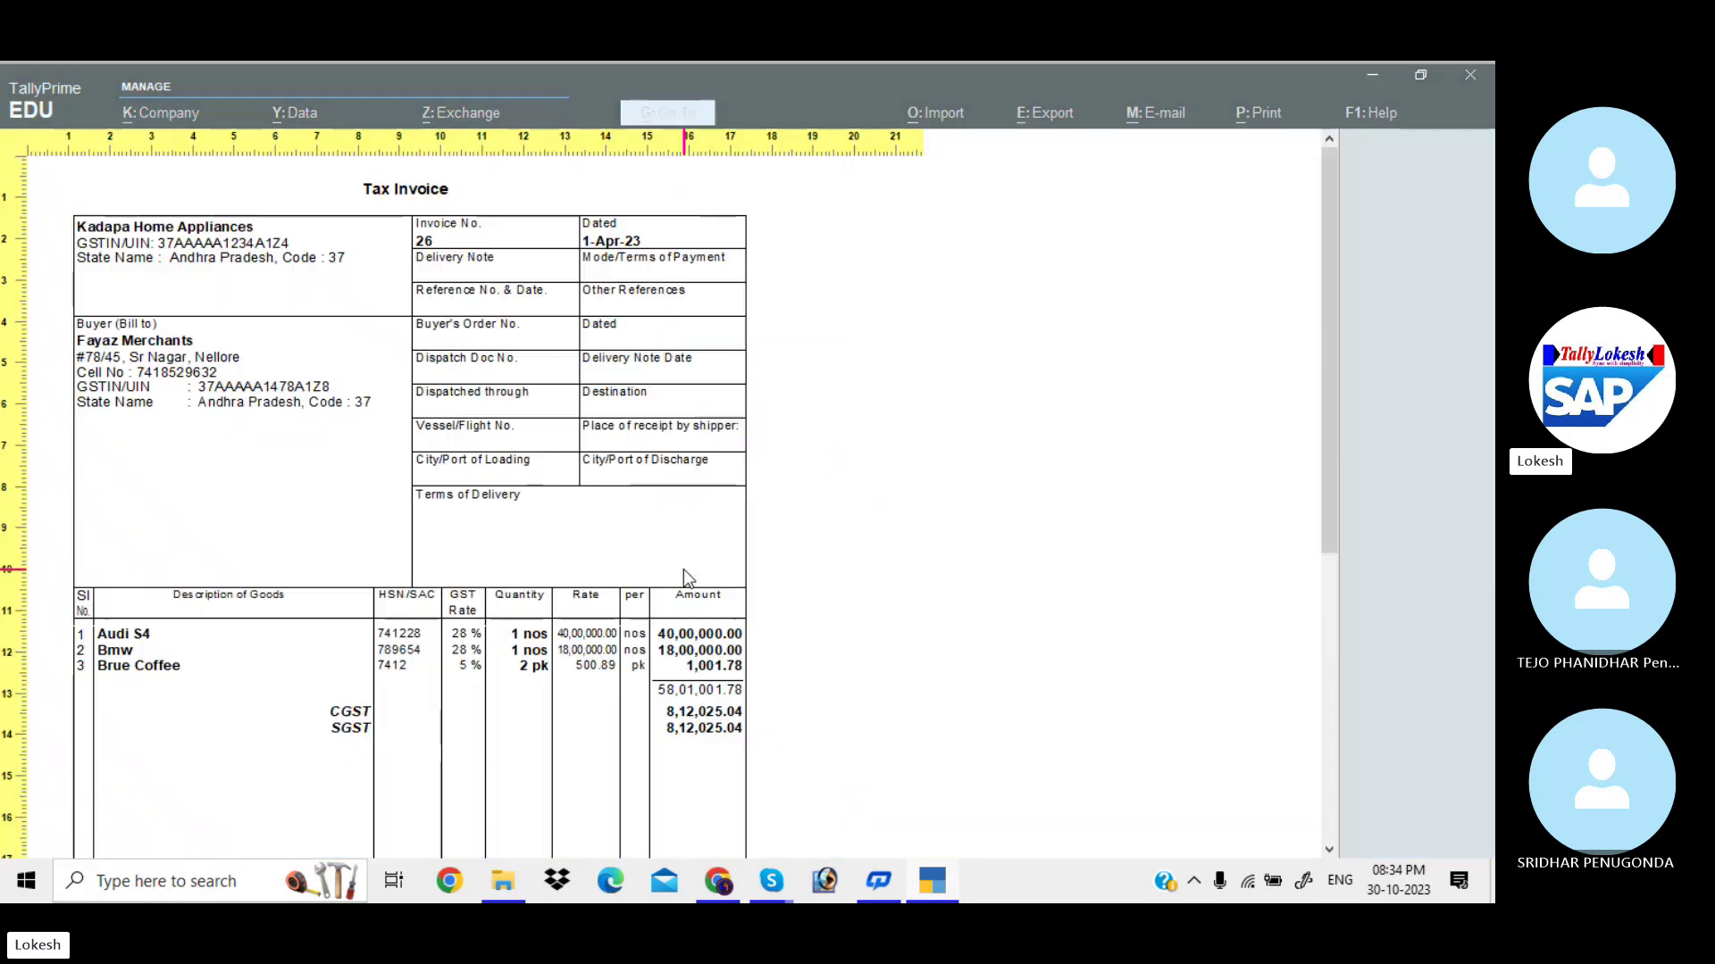
scroll(686, 573, down, 10)
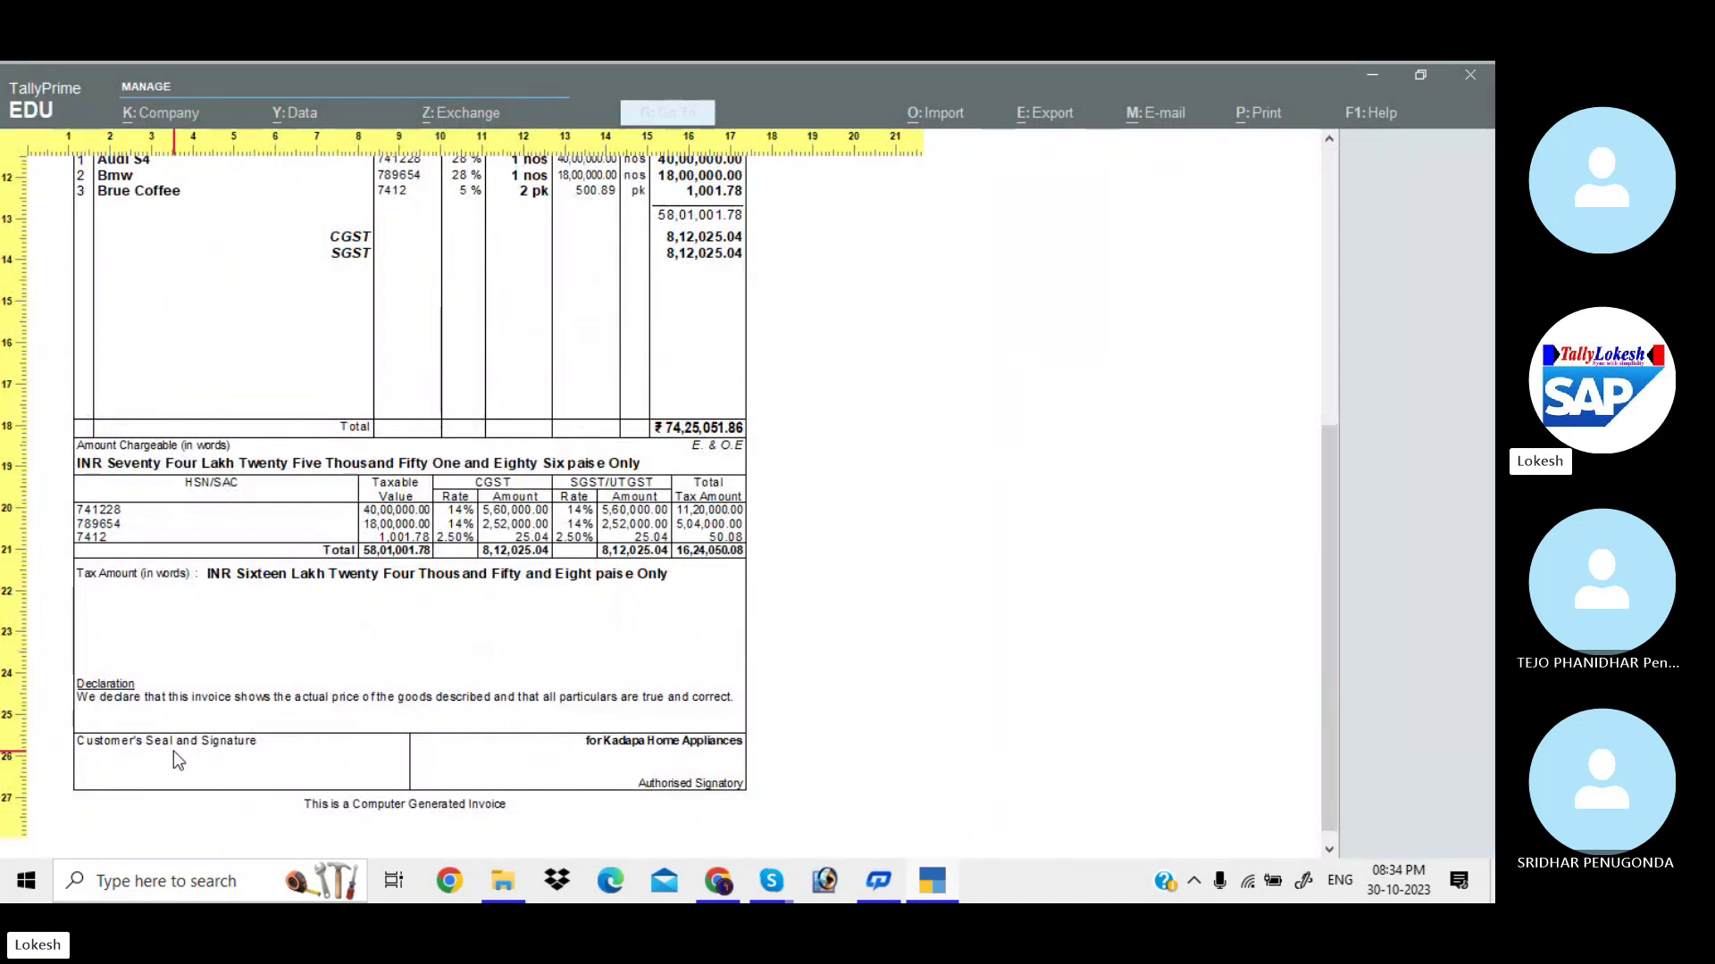
key(alt+z)
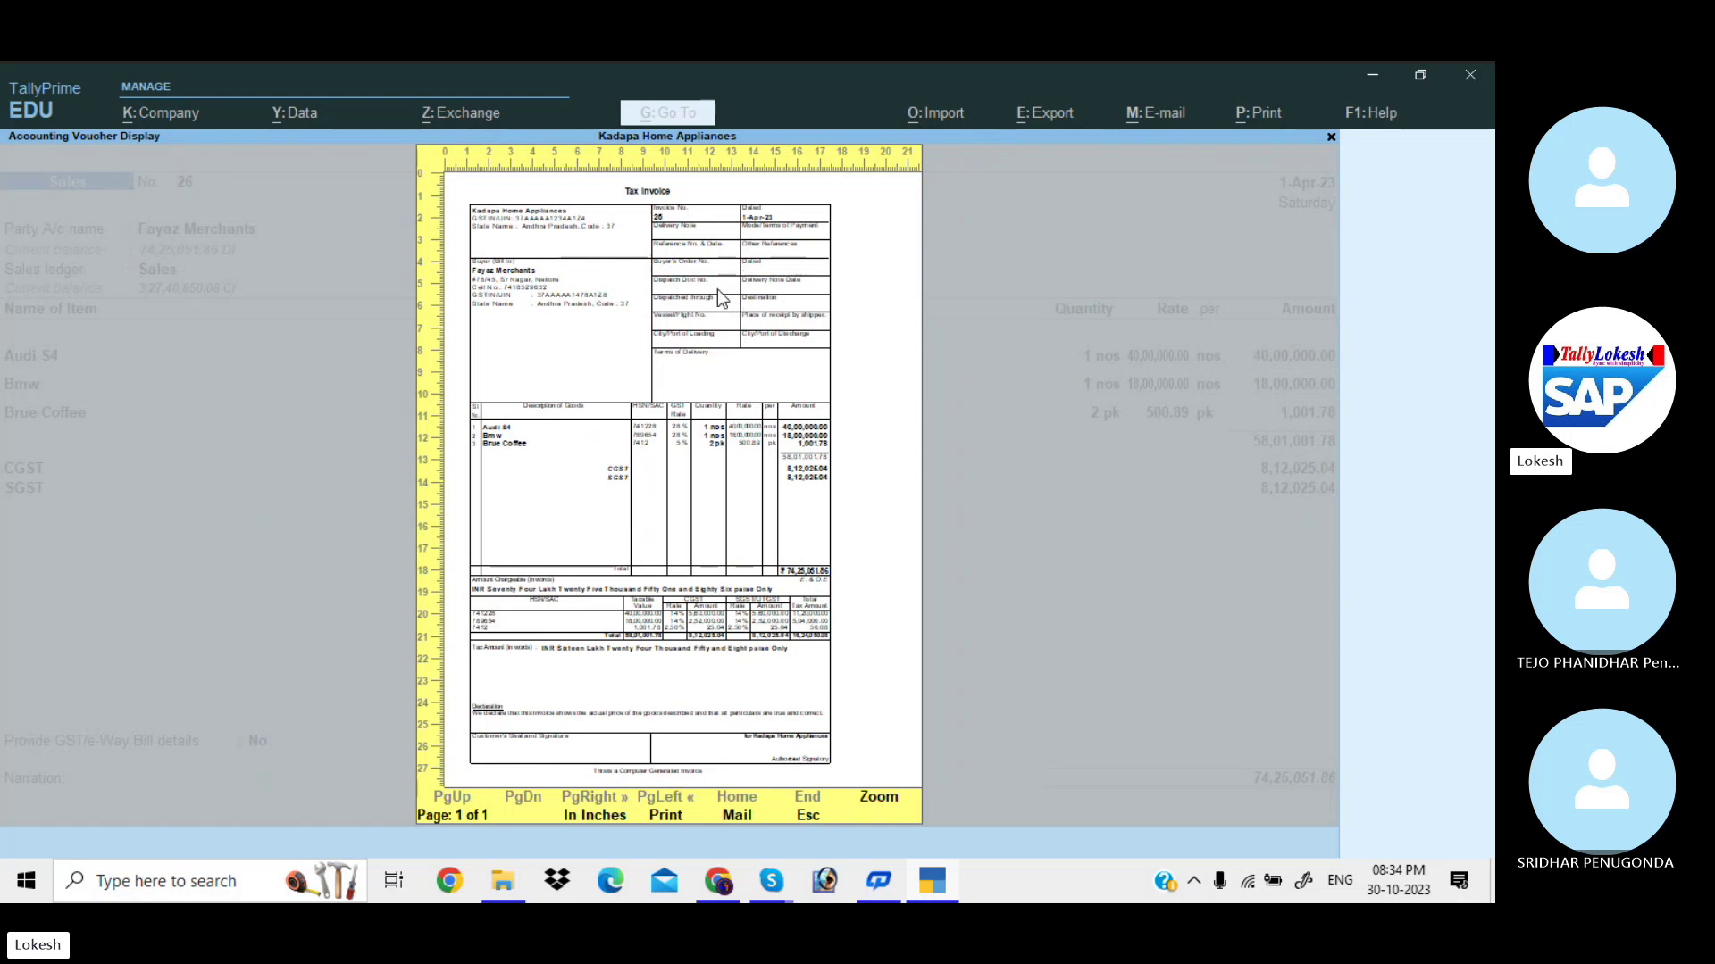
key(Escape)
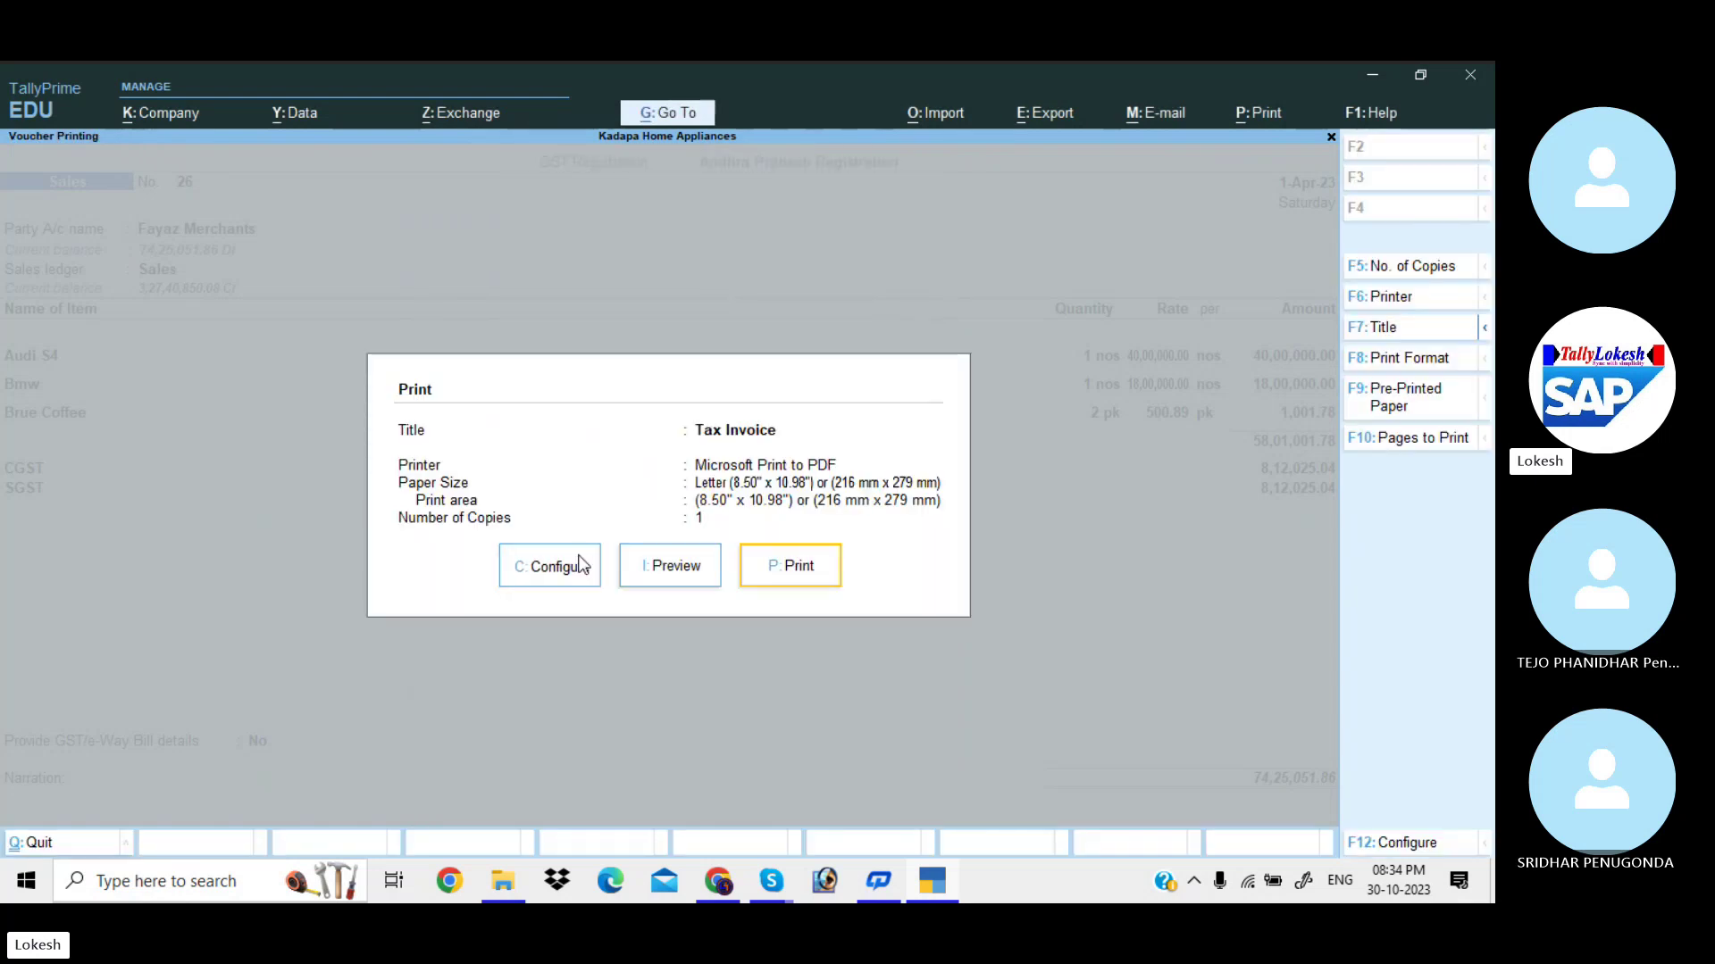
Hide the reference number on the invoice in Print Configuration.
click(552, 566)
key(Down)
key(Down)
key(Down)
key(Down)
key(Down)
key(Down)
key(Down)
key(Down)
key(Down)
key(Down)
key(Down)
key(Down)
key(Down)
key(Down)
key(Down)
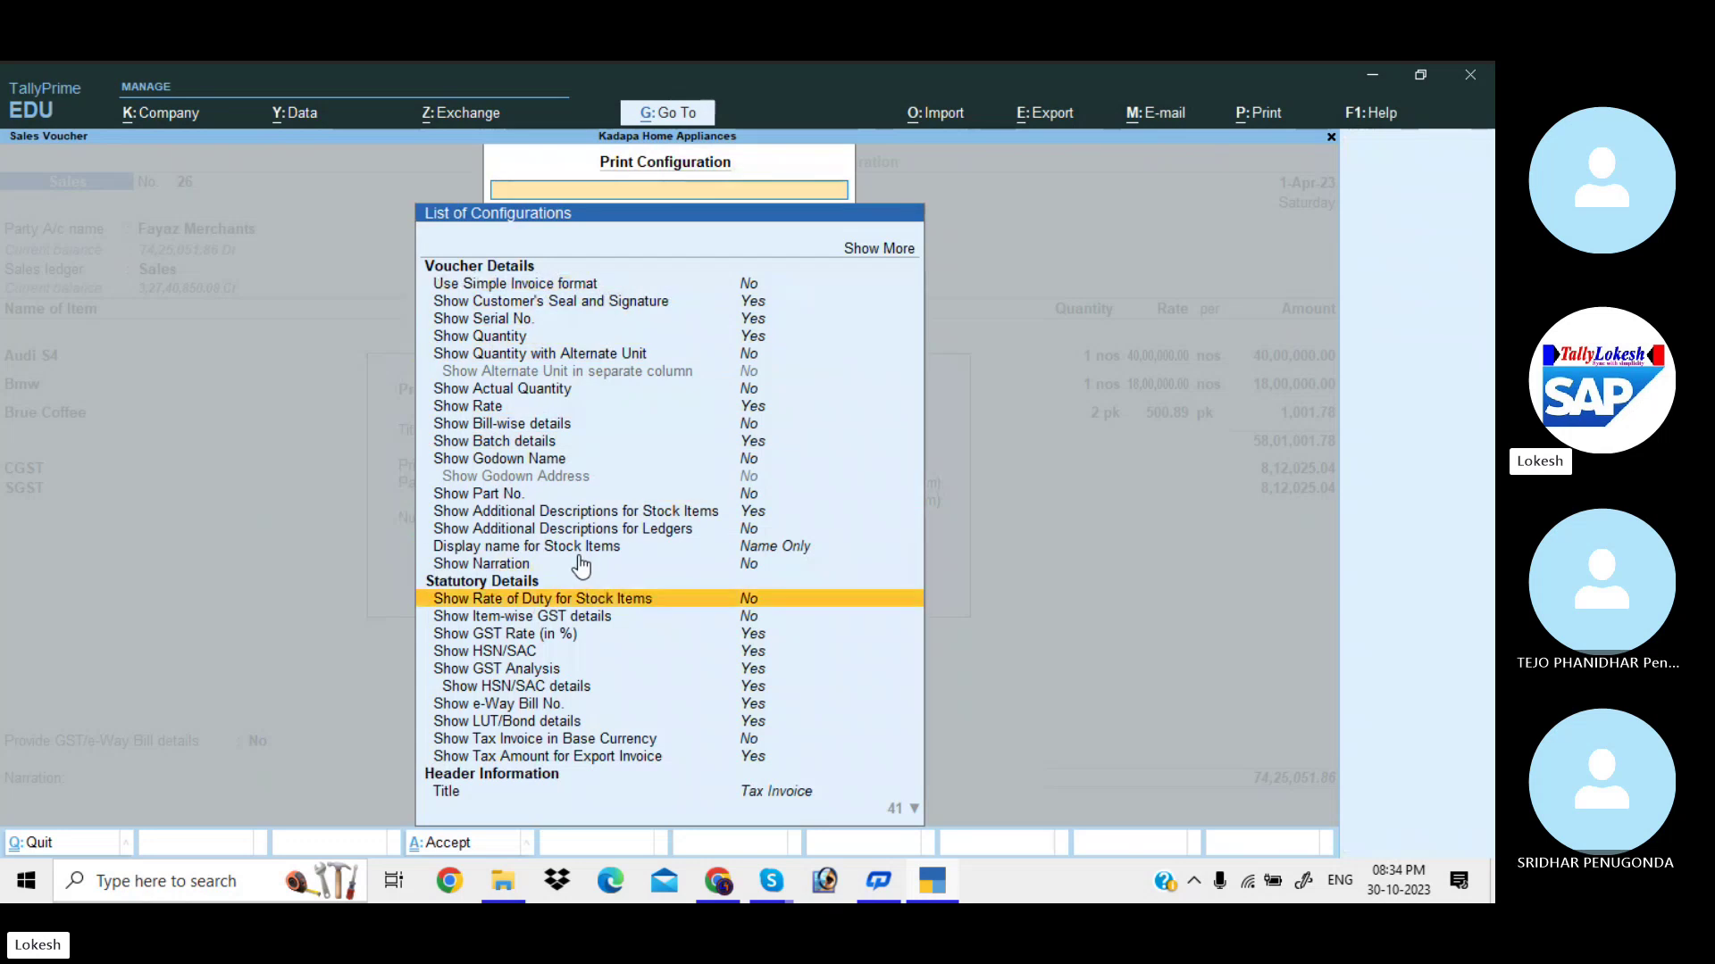
key(Down)
key(Down)
key(Down)
key(Down)
key(Down)
key(Down)
key(Down)
key(Down)
key(Down)
key(Down)
key(Down)
key(Down)
key(Down)
key(Down)
key(Down)
key(Down)
key(Down)
key(Down)
key(Down)
key(Down)
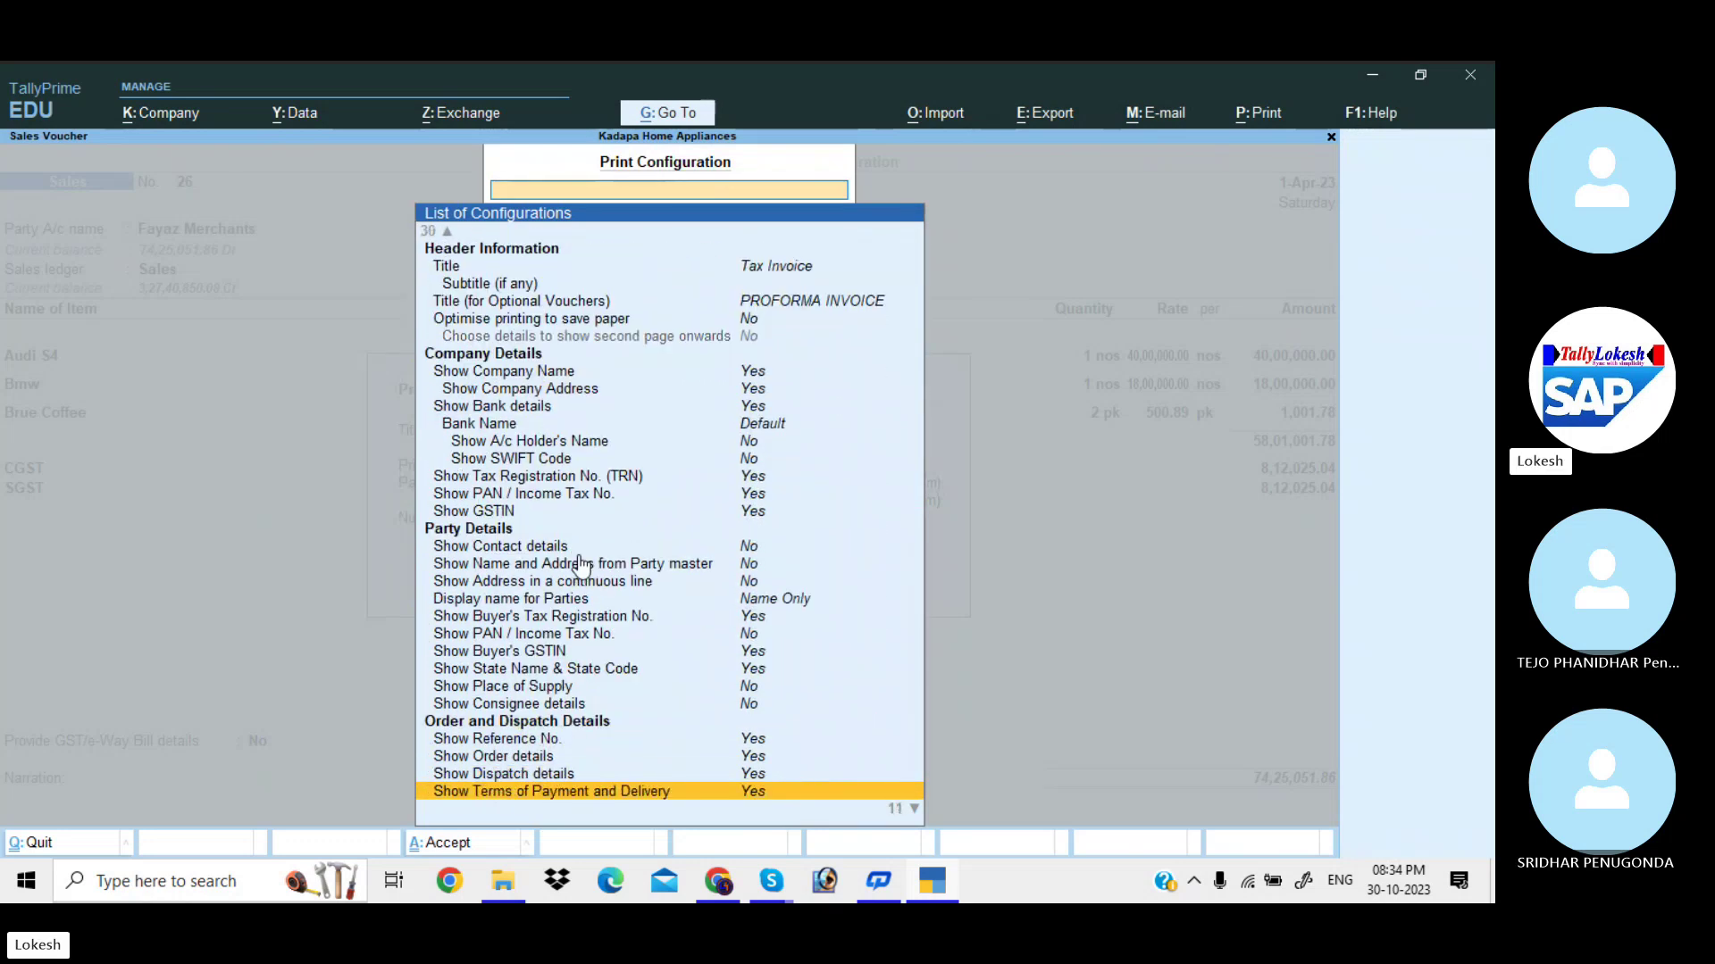
scroll(581, 565, down, 3)
scroll(582, 565, up, 1)
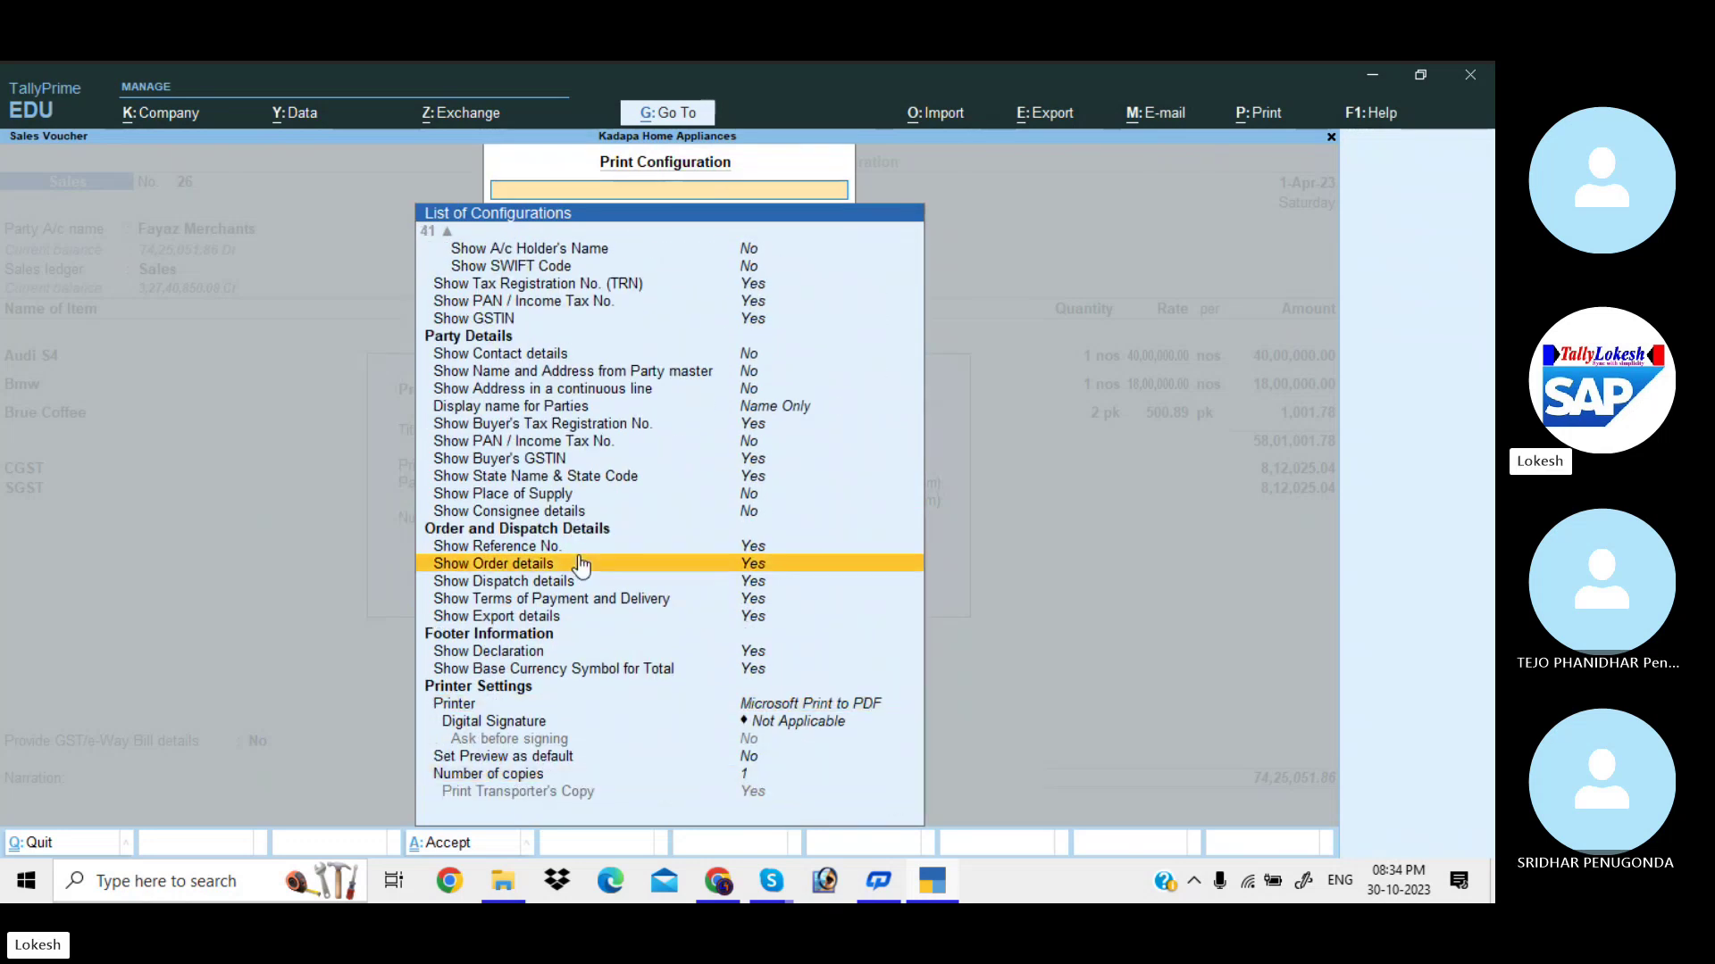
key(Down)
key(Up)
key(Up)
key(Return)
Hide order details, dispatch details and terms of payment and delivery.
key(Down)
key(Return)
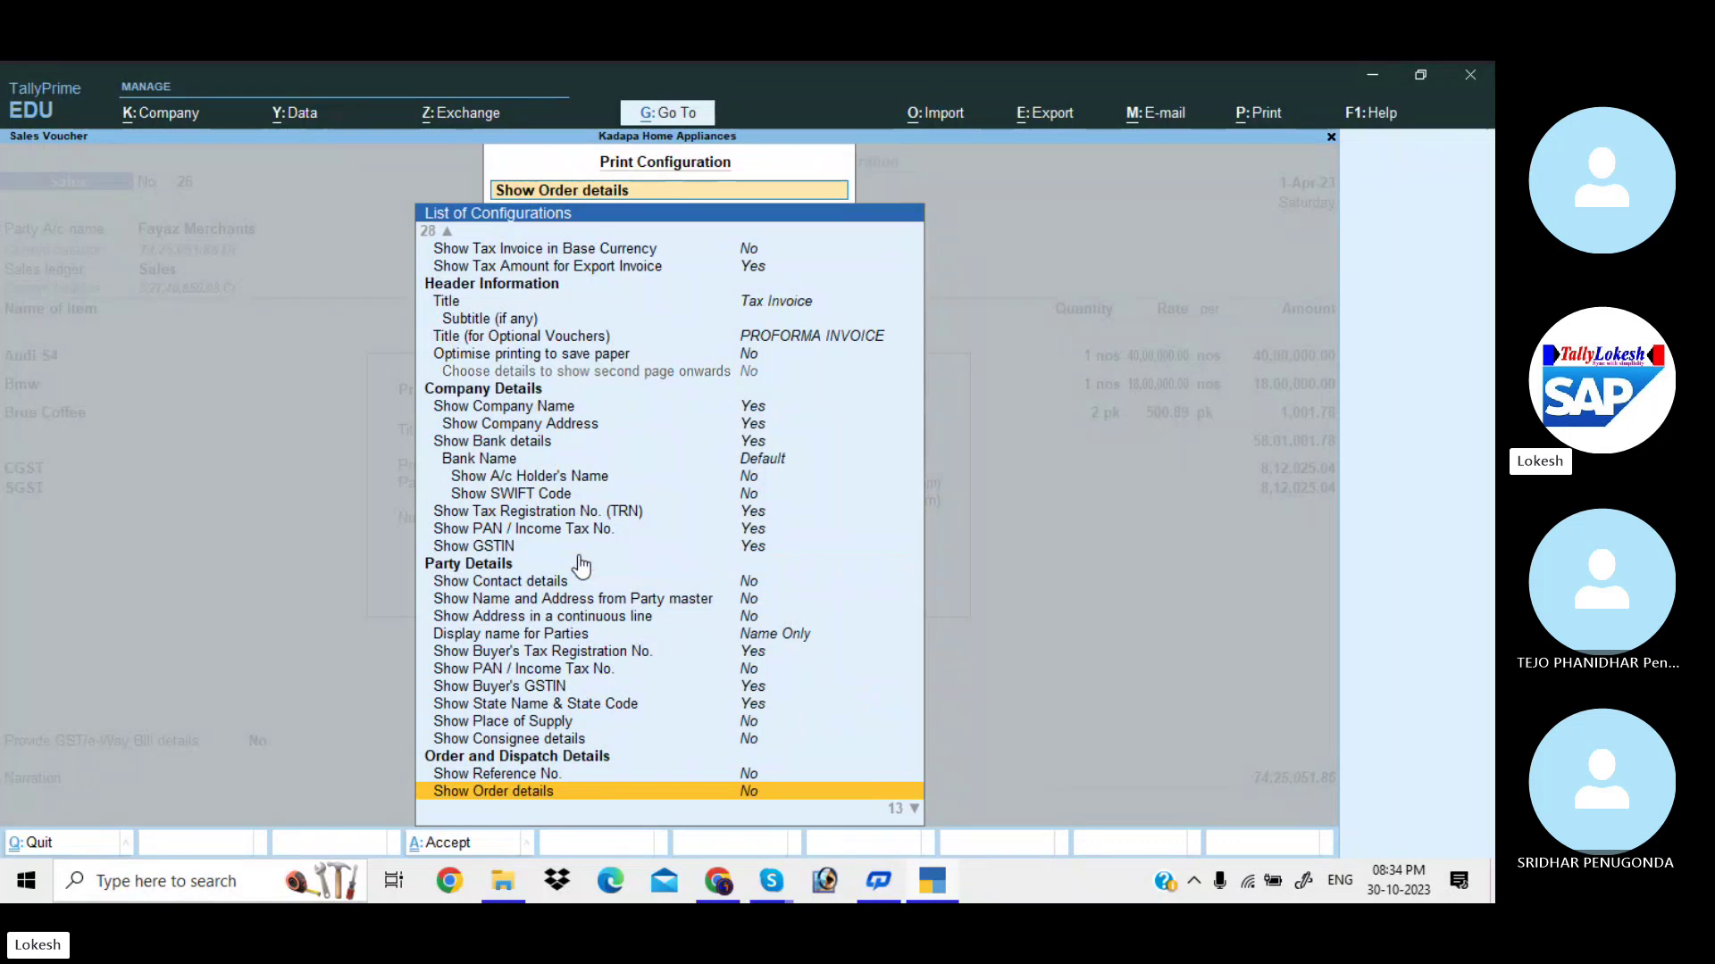
key(Return)
key(Return)
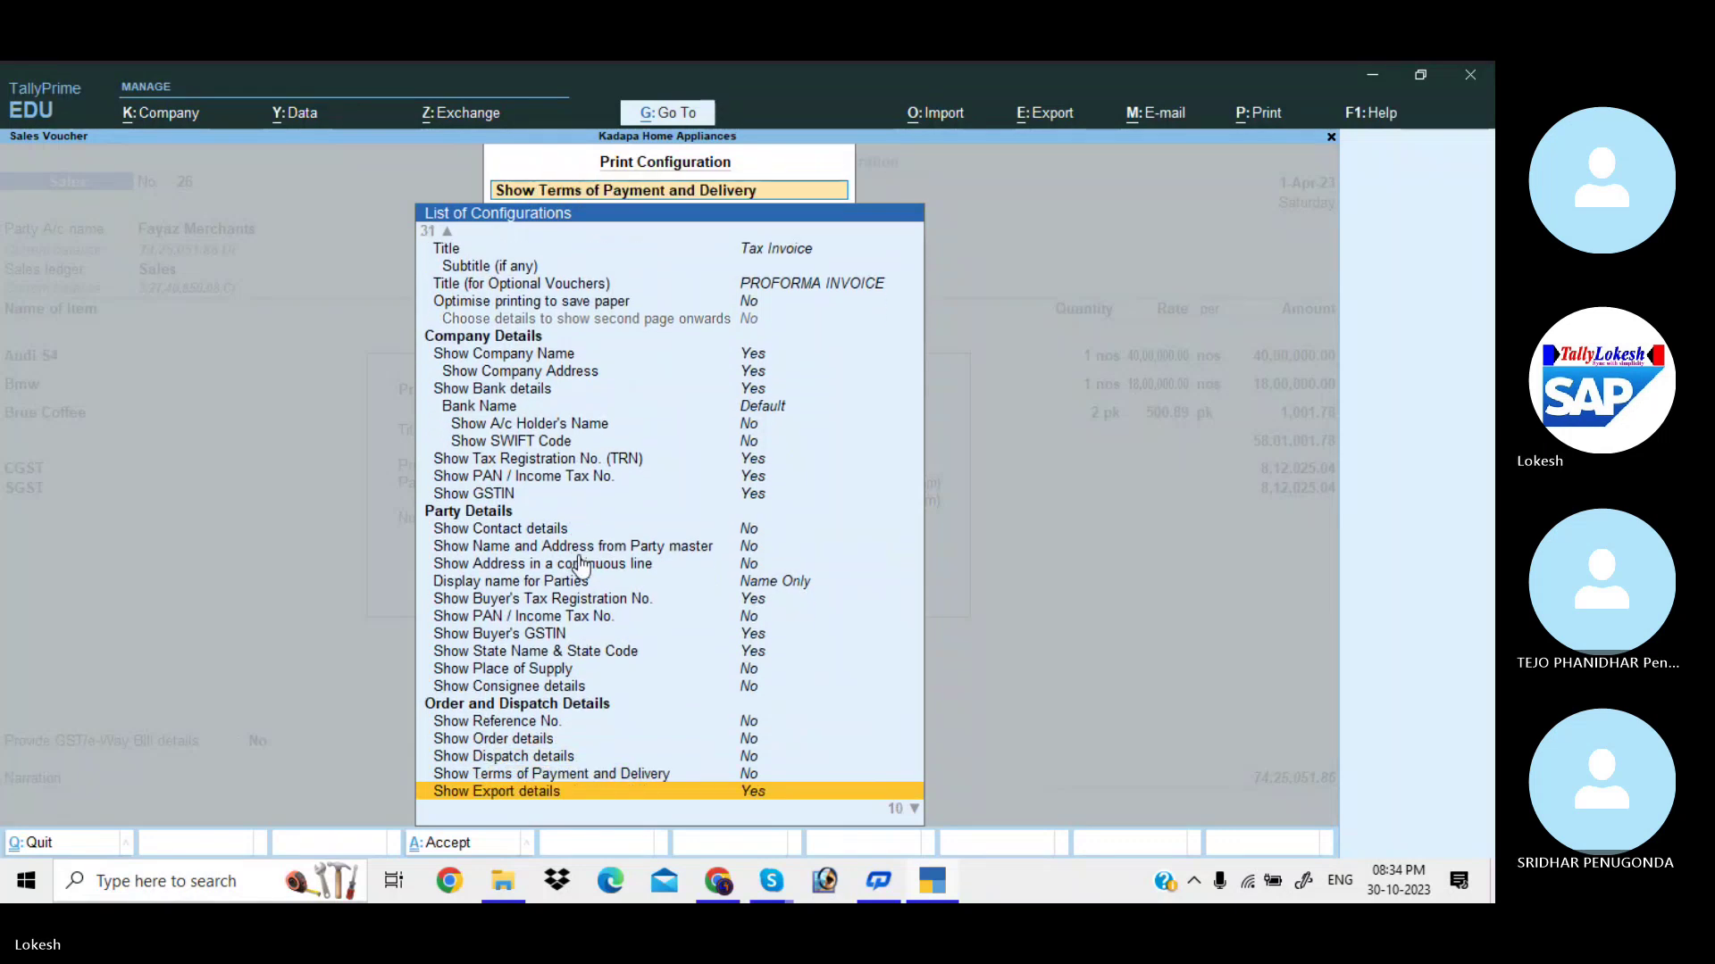
key(Return)
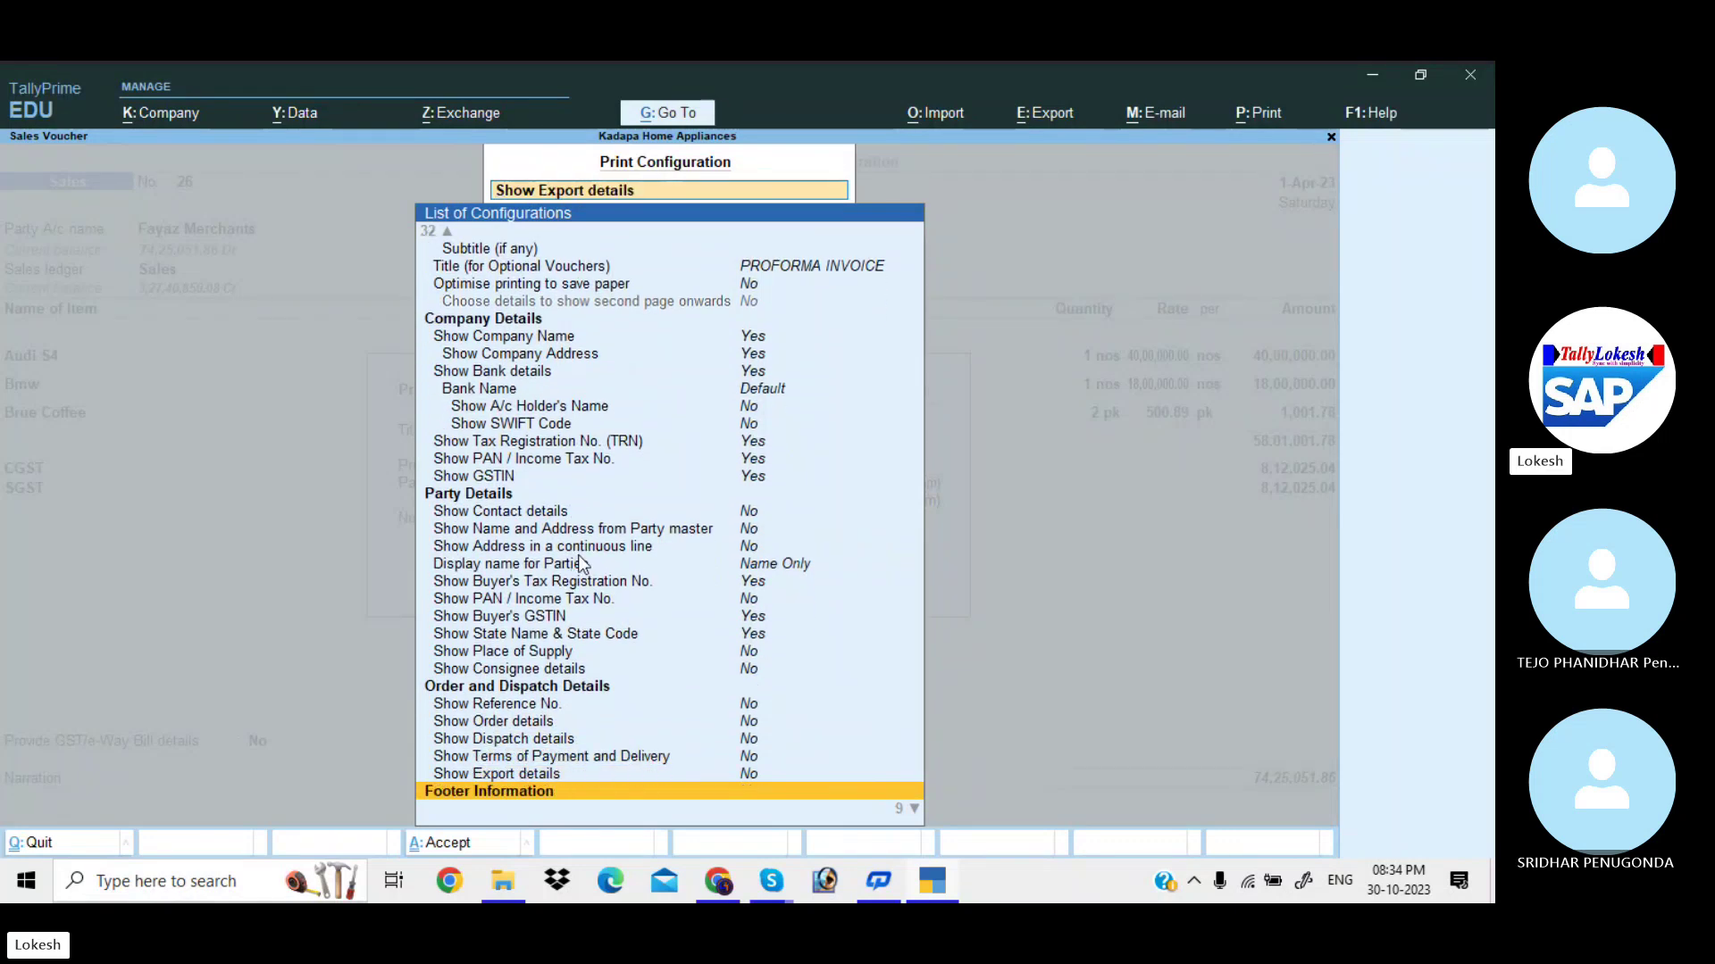
key(Down)
key(Down)
key(Down)
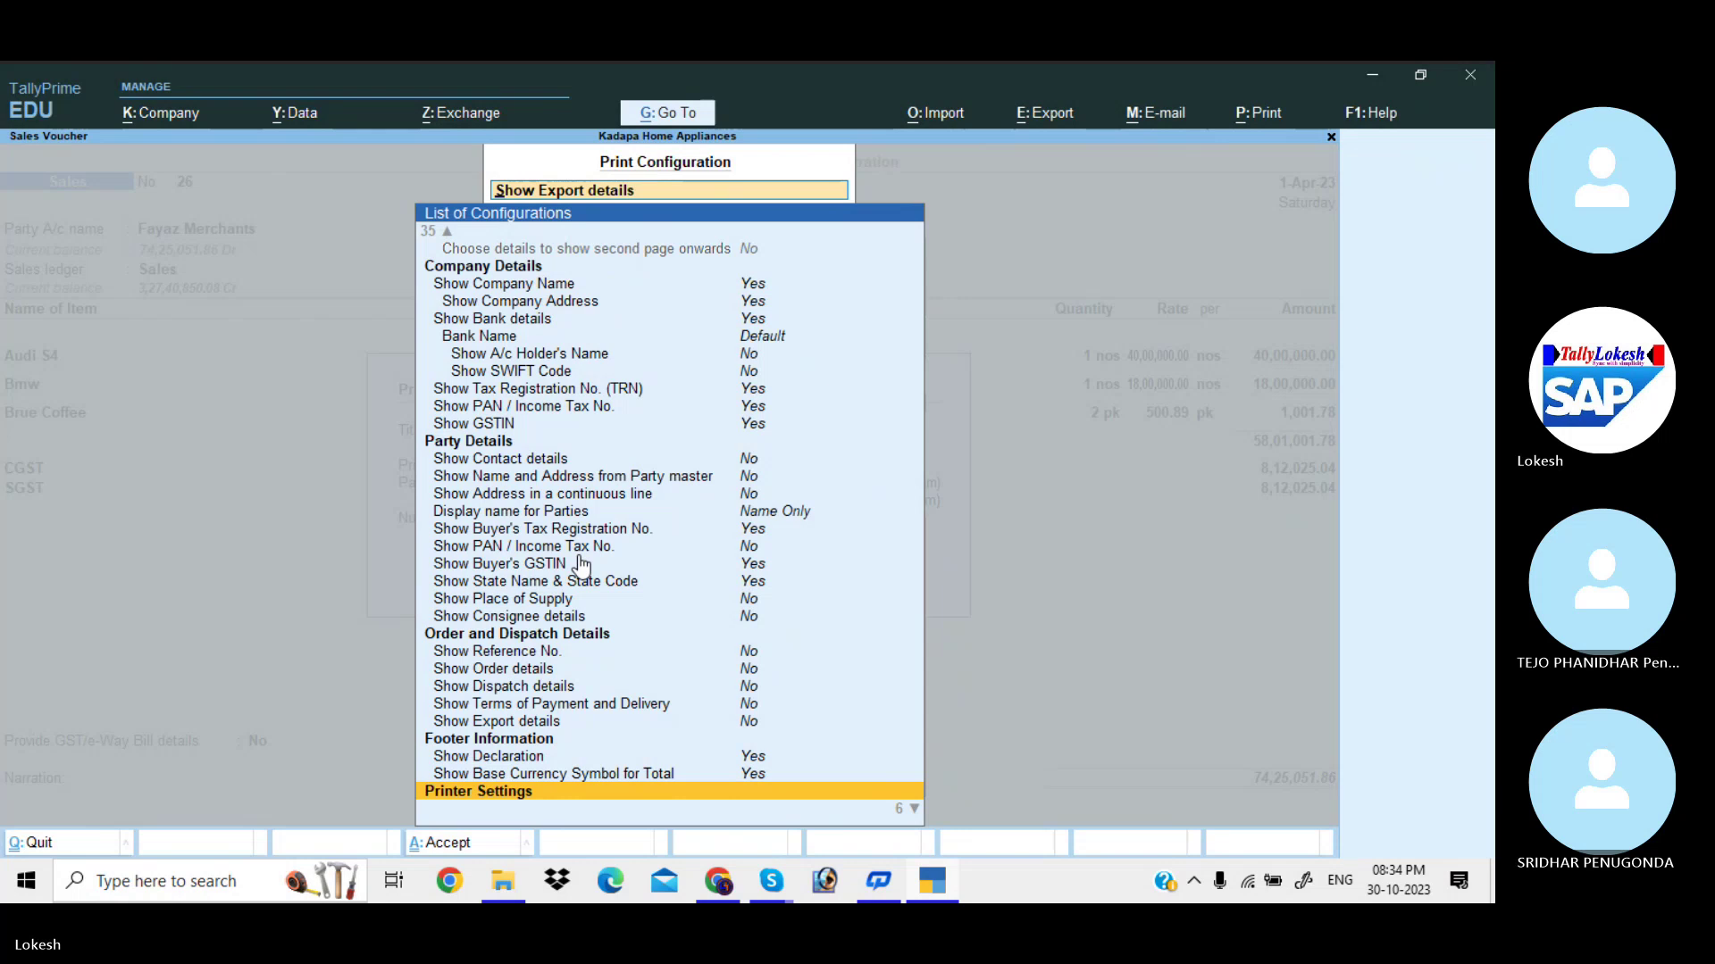
key(Escape)
key(Escape)
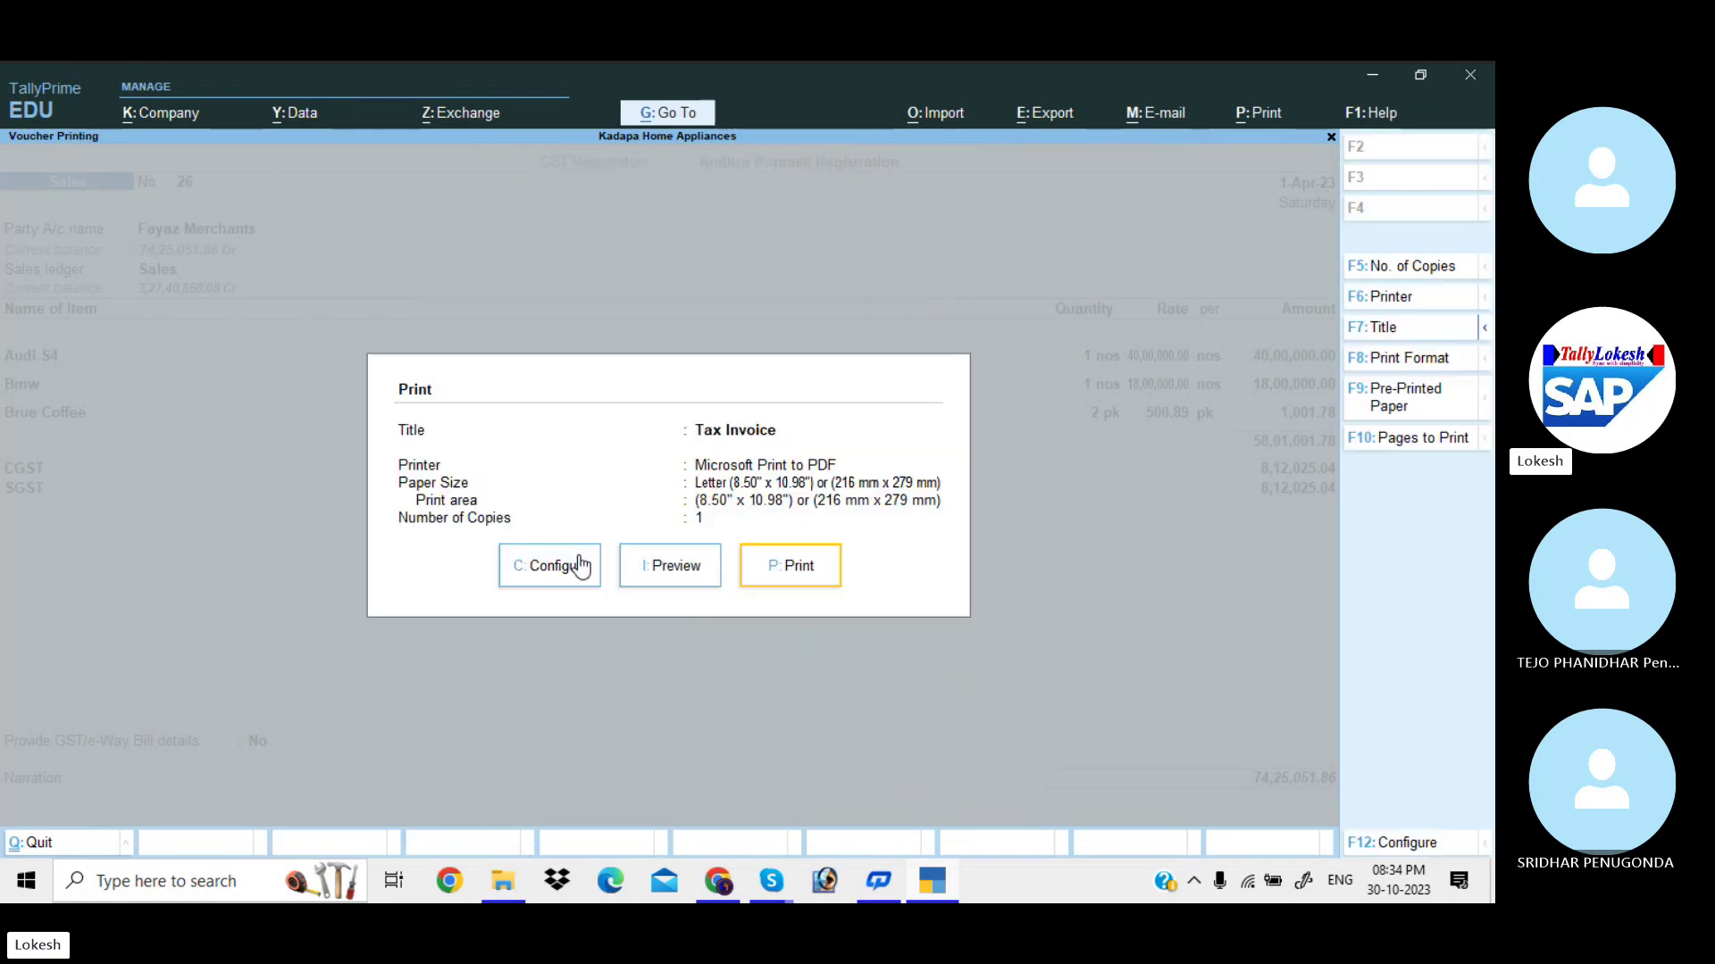
Preview the Tax Invoice zoomed in to confirm it fits one page.
click(679, 574)
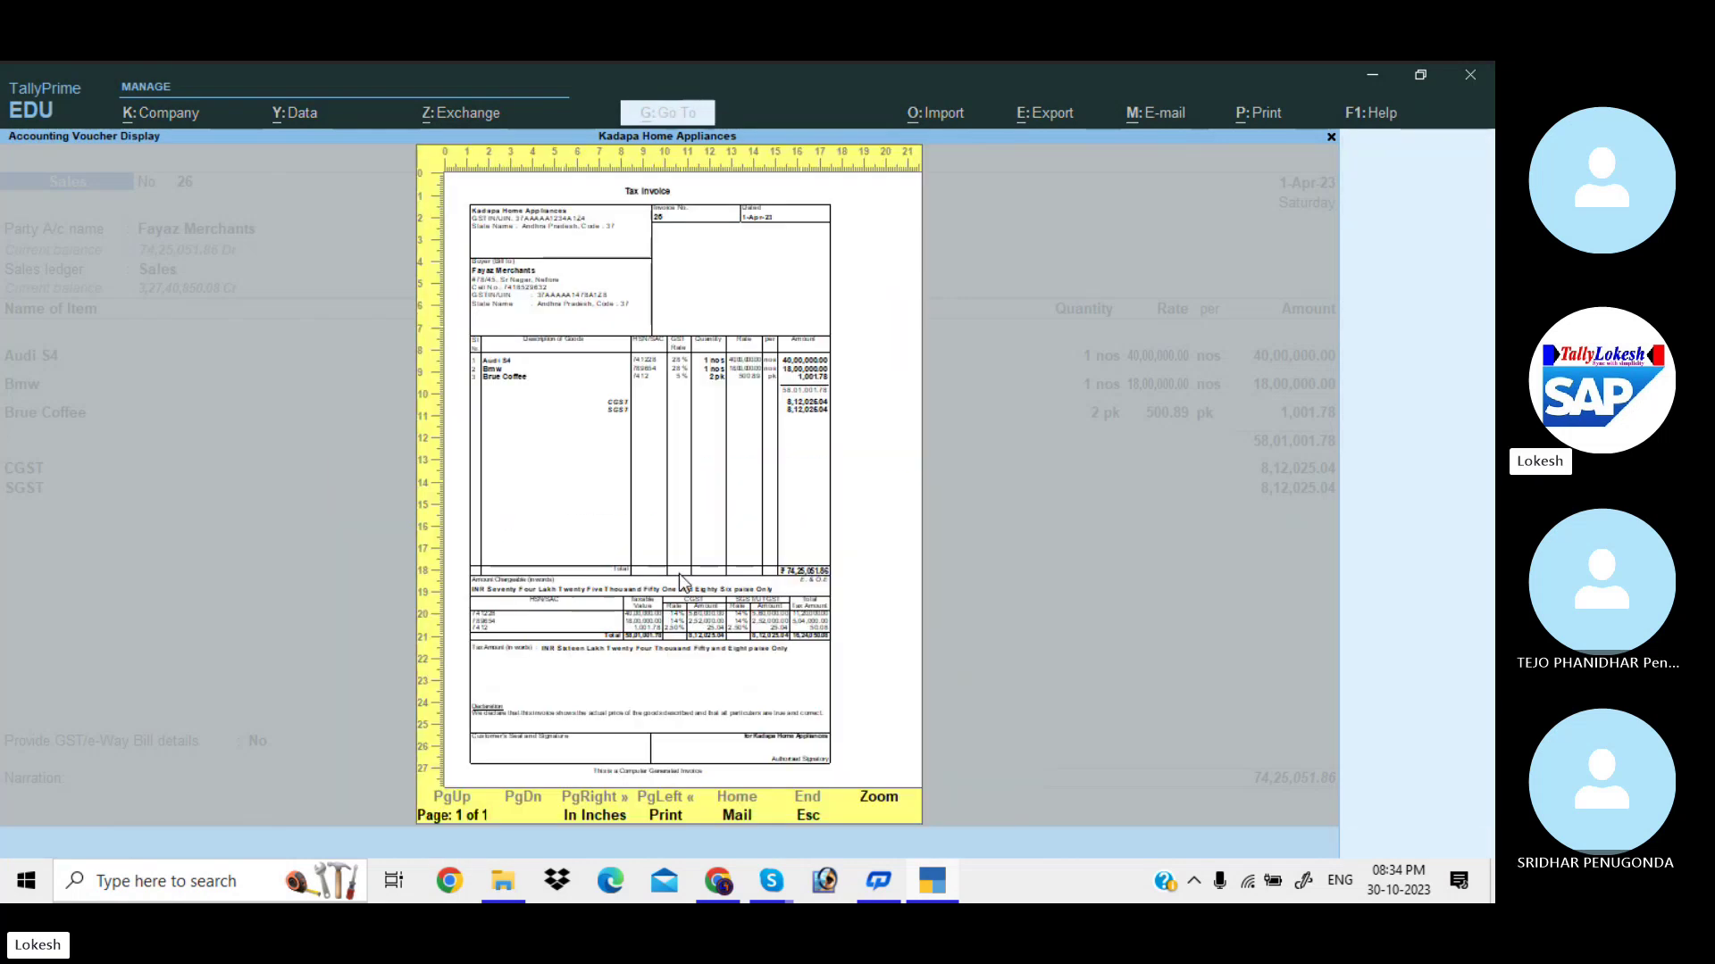
key(alt+z)
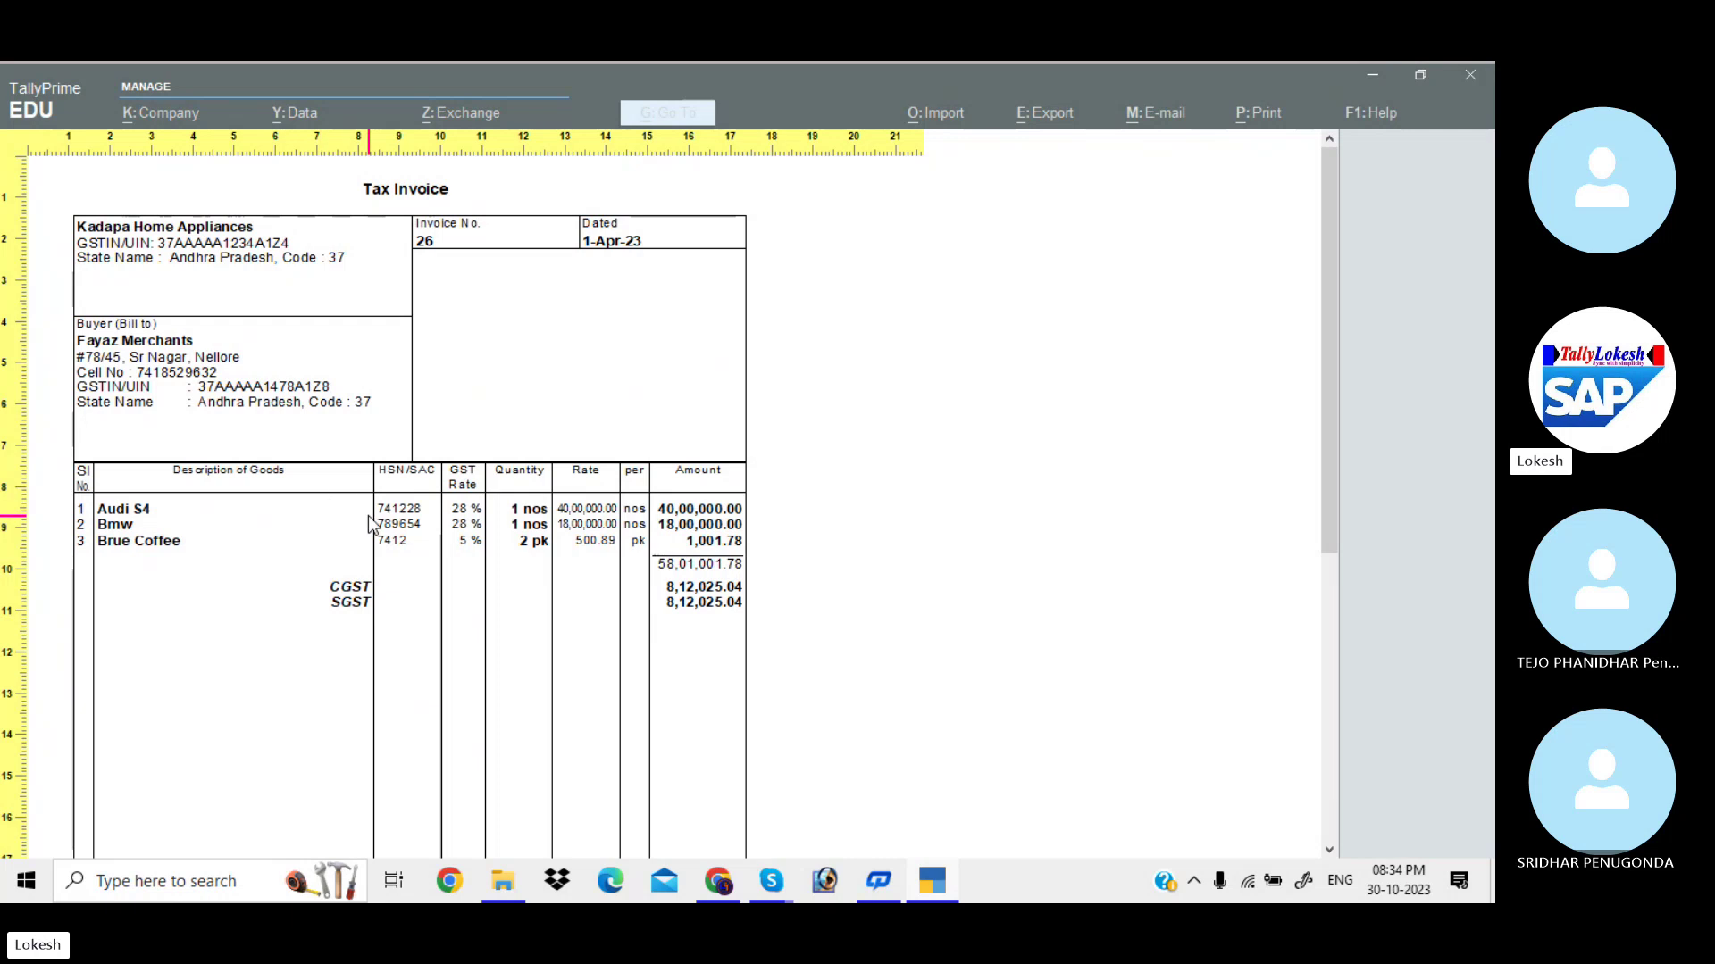
key(Escape)
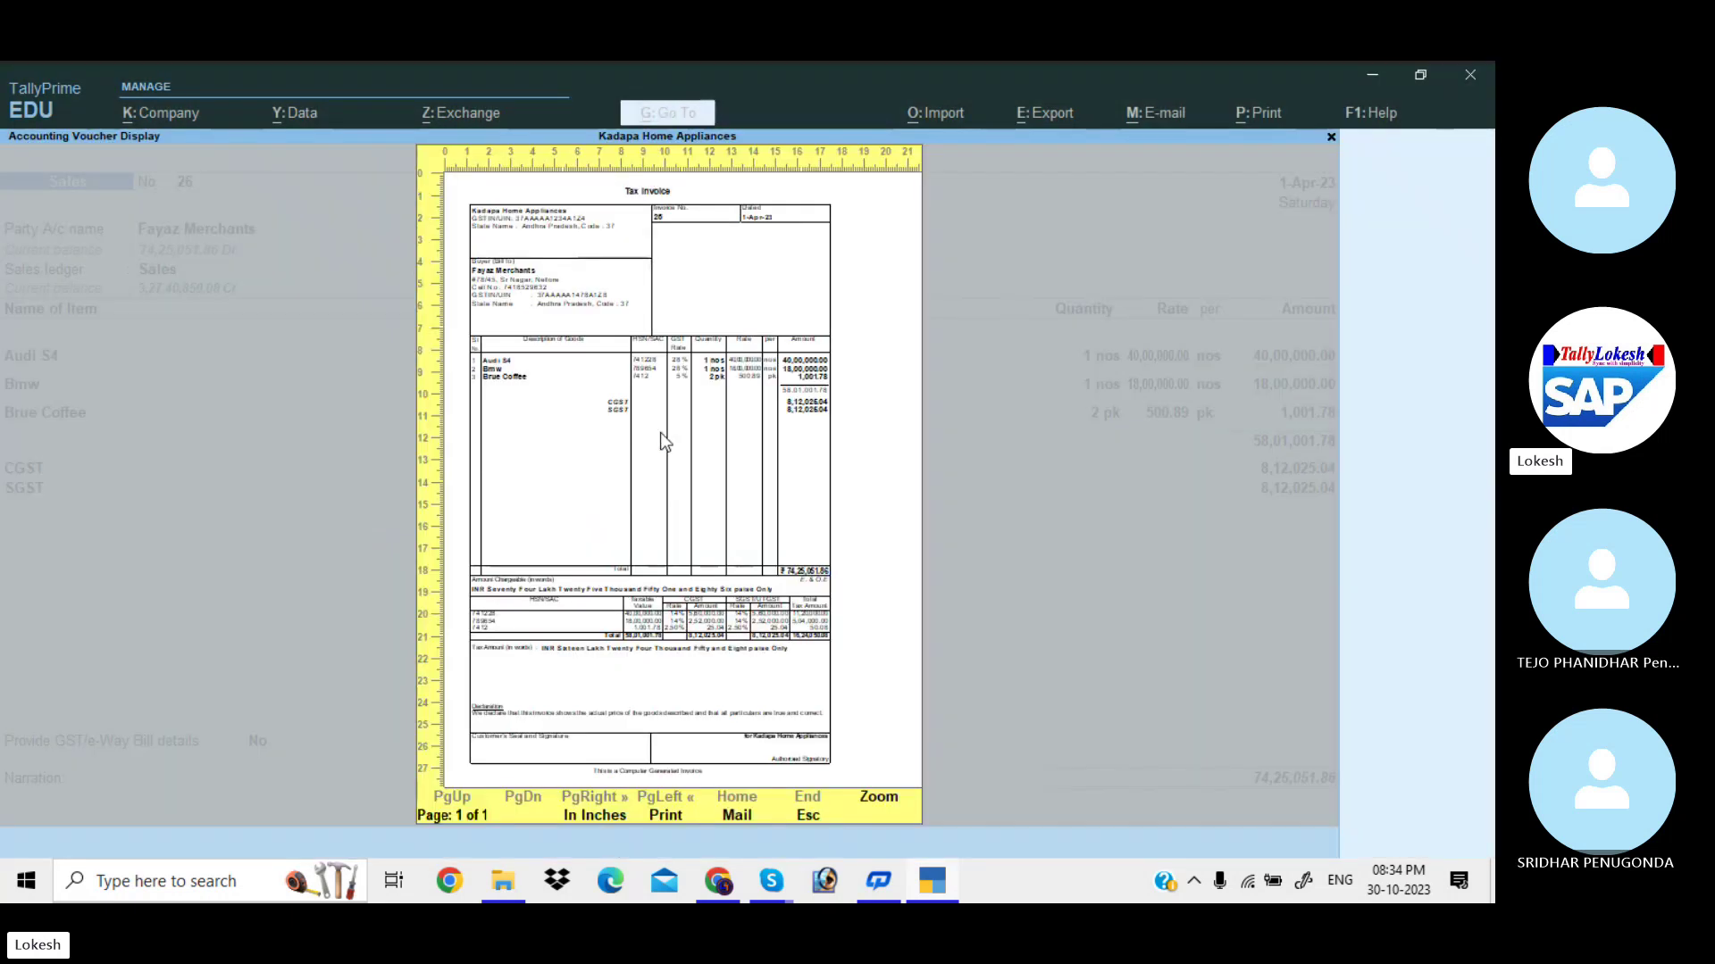
Close the preview and expand Print Configuration to show all settings, down to page size.
key(Escape)
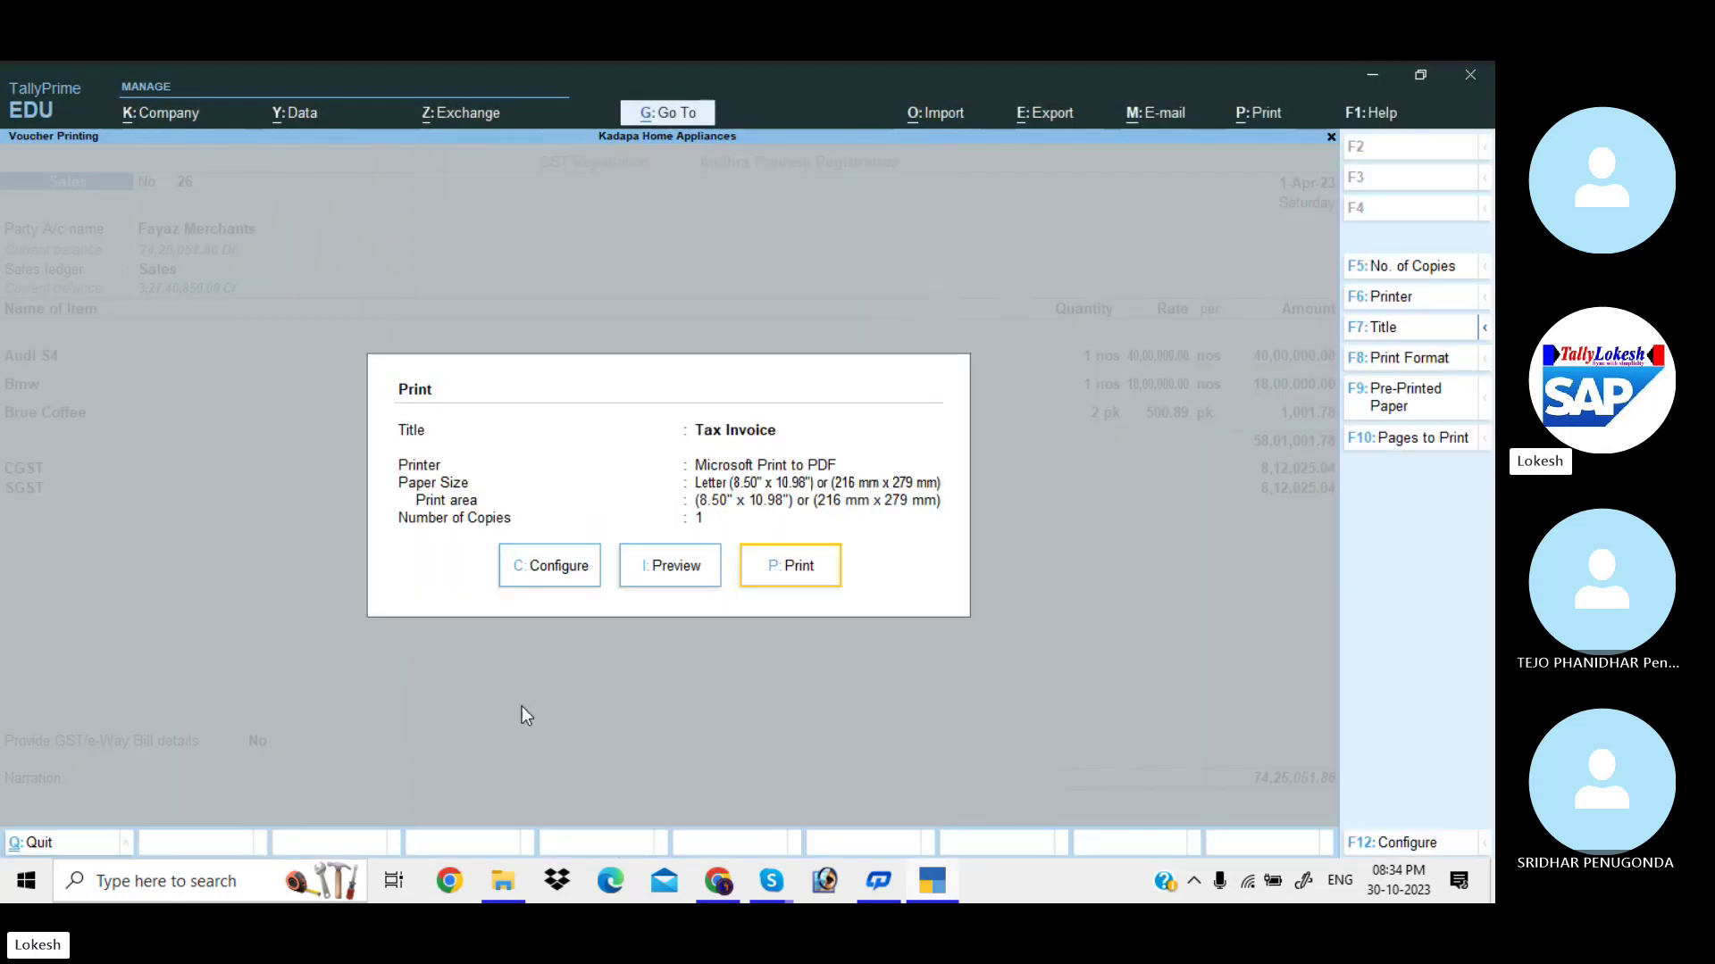
click(550, 566)
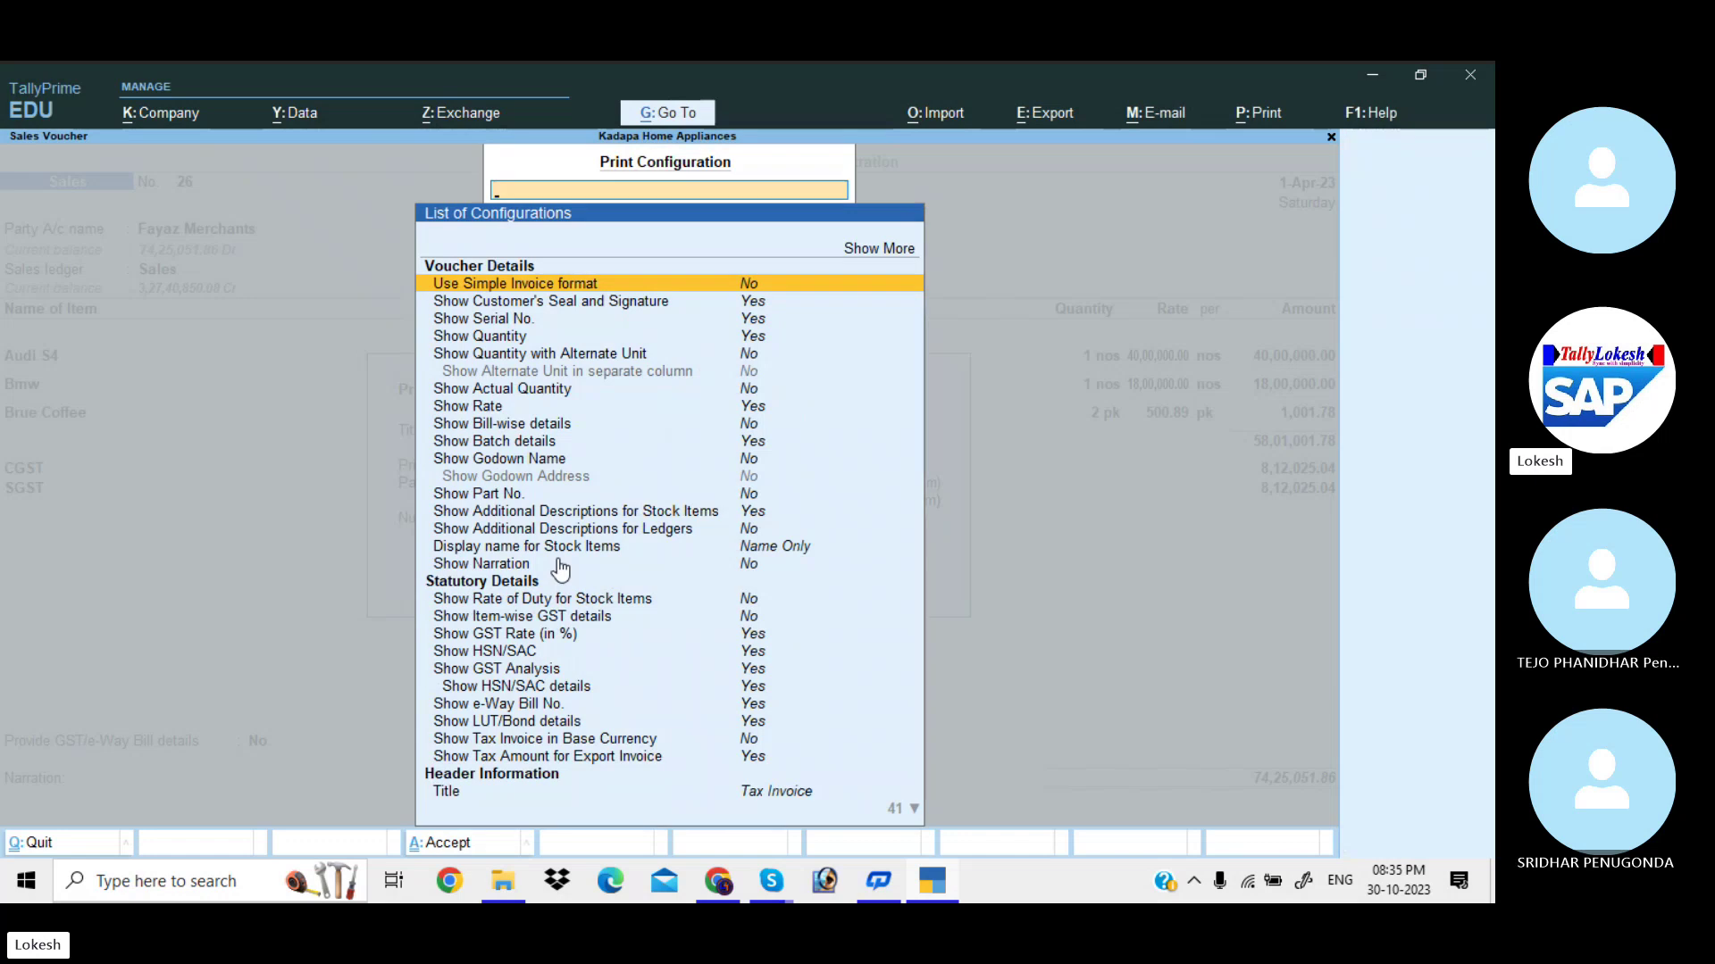
key(Up)
key(Return)
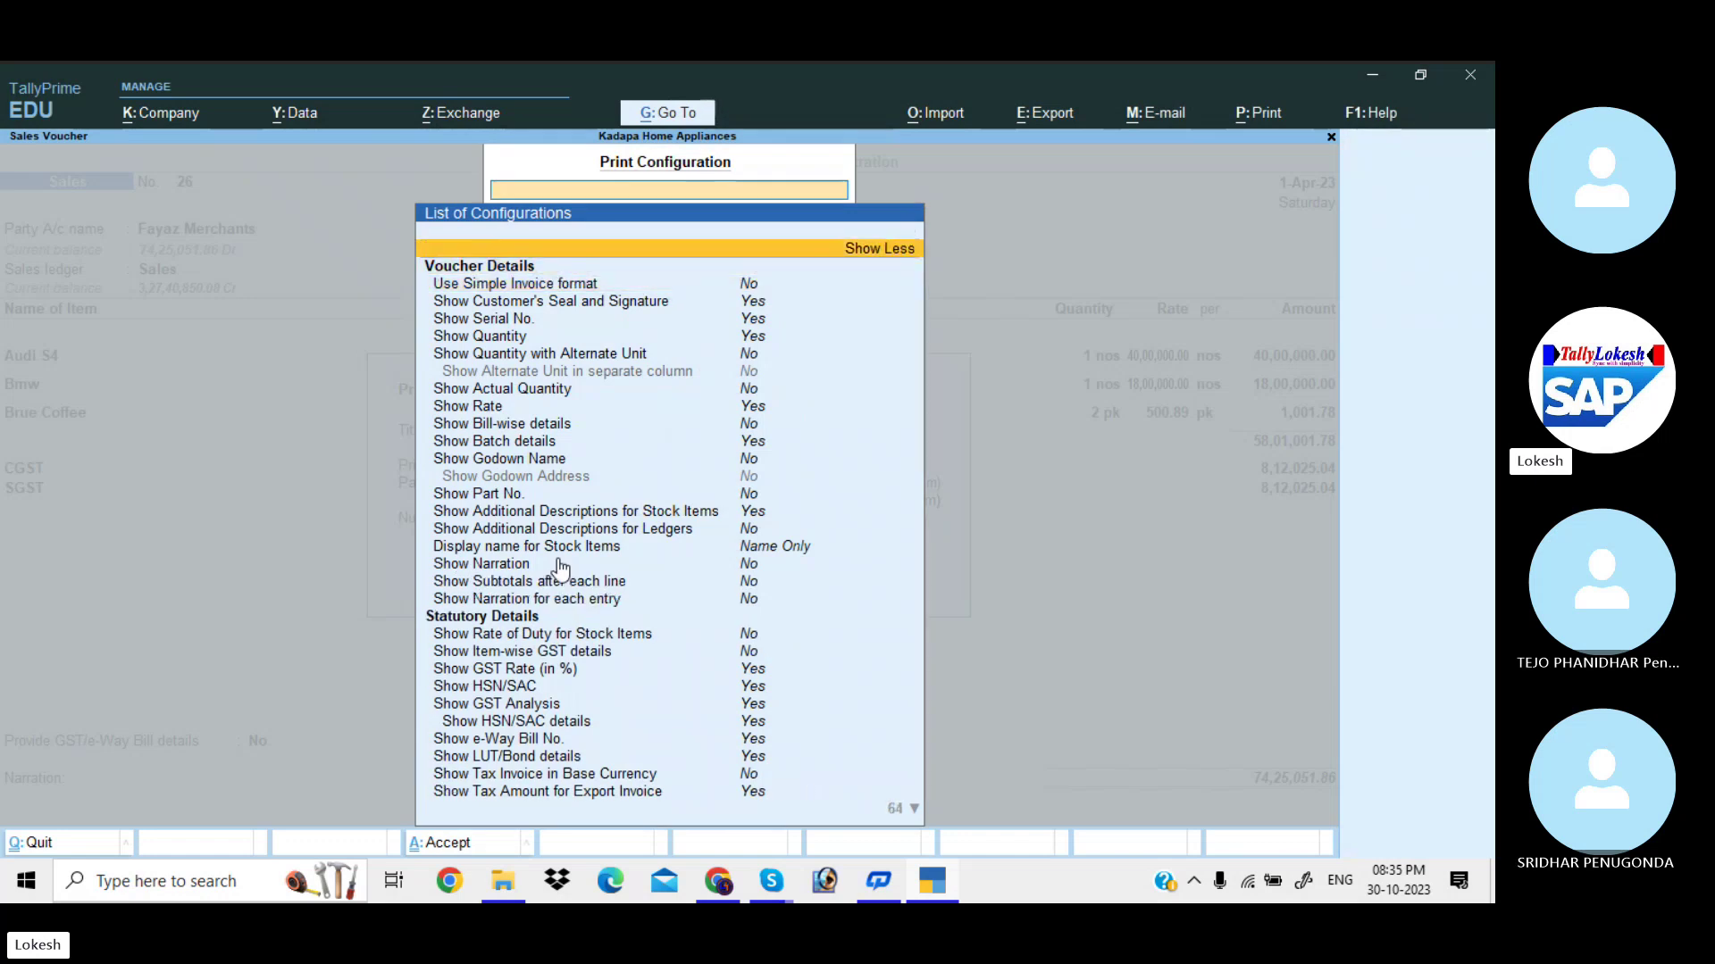
key(Down)
key(Down)
key(Down)
key(Down)
key(Down)
key(Down)
key(Down)
key(Down)
key(Down)
key(Down)
key(Down)
key(Down)
key(Down)
key(Down)
key(Down)
key(Down)
key(Down)
key(Down)
key(Down)
key(Down)
key(Down)
key(Down)
key(Down)
key(Down)
key(Down)
key(Down)
key(Down)
key(Down)
key(Down)
key(Down)
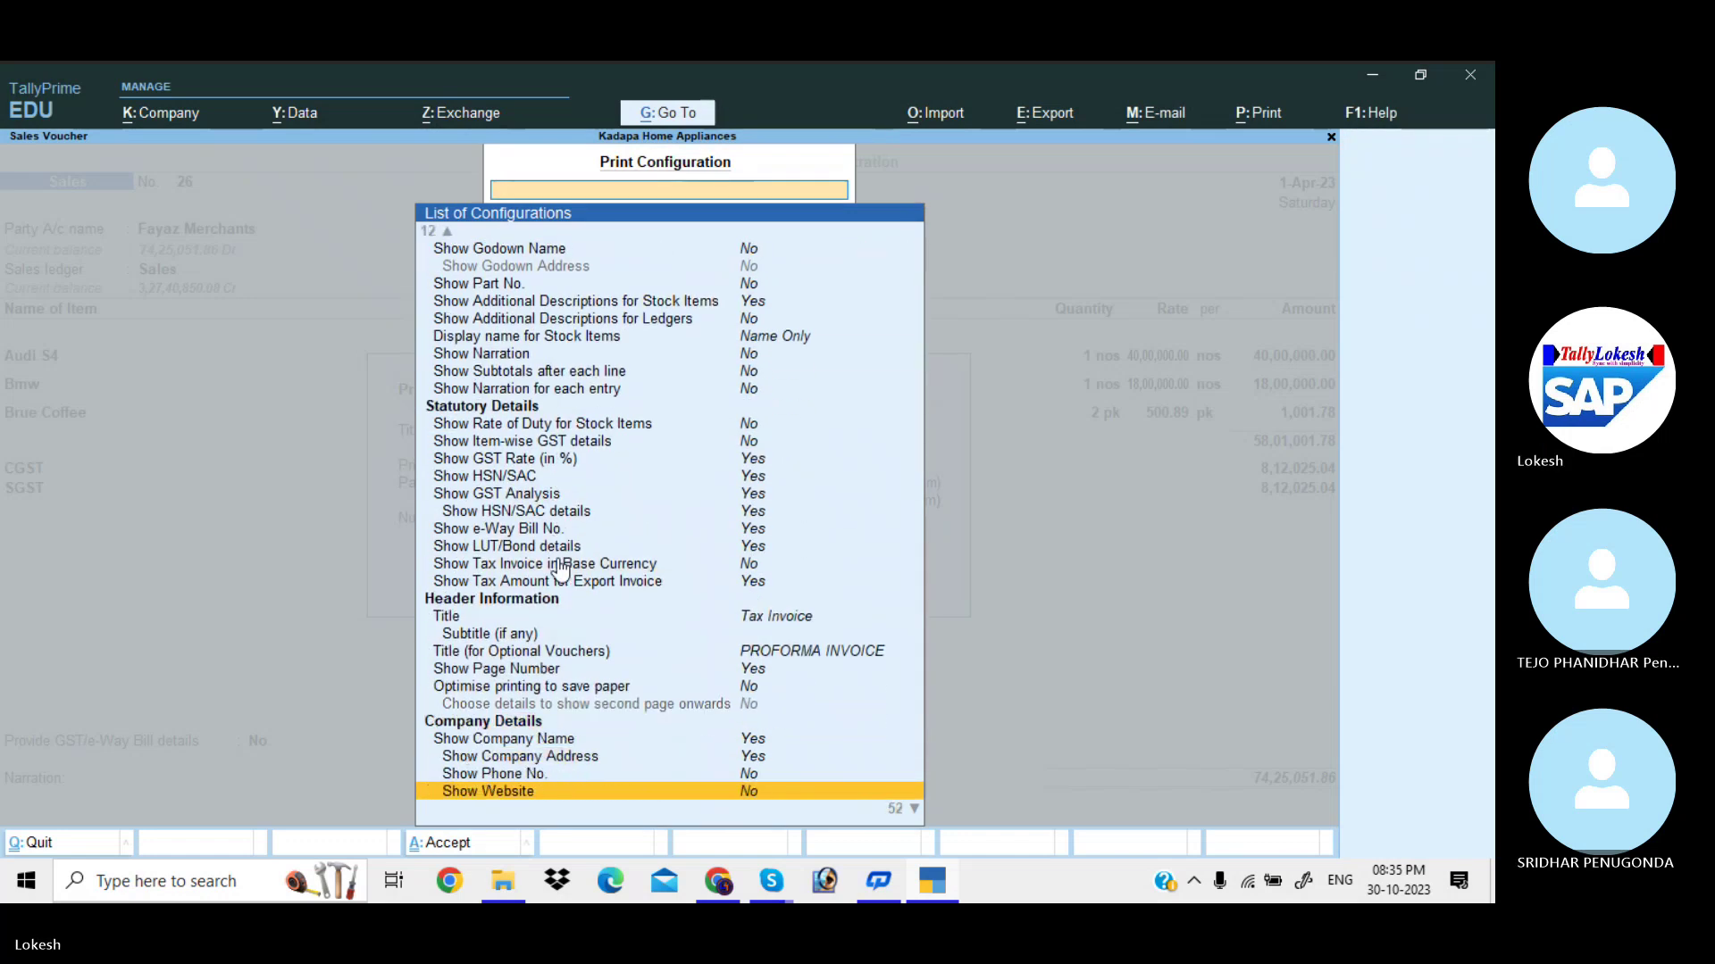
key(Down)
key(Down)
key(Down)
key(Down)
key(Down)
key(Down)
key(Down)
key(Down)
key(Down)
key(Down)
key(Down)
key(Down)
key(Down)
key(Down)
key(Down)
key(Down)
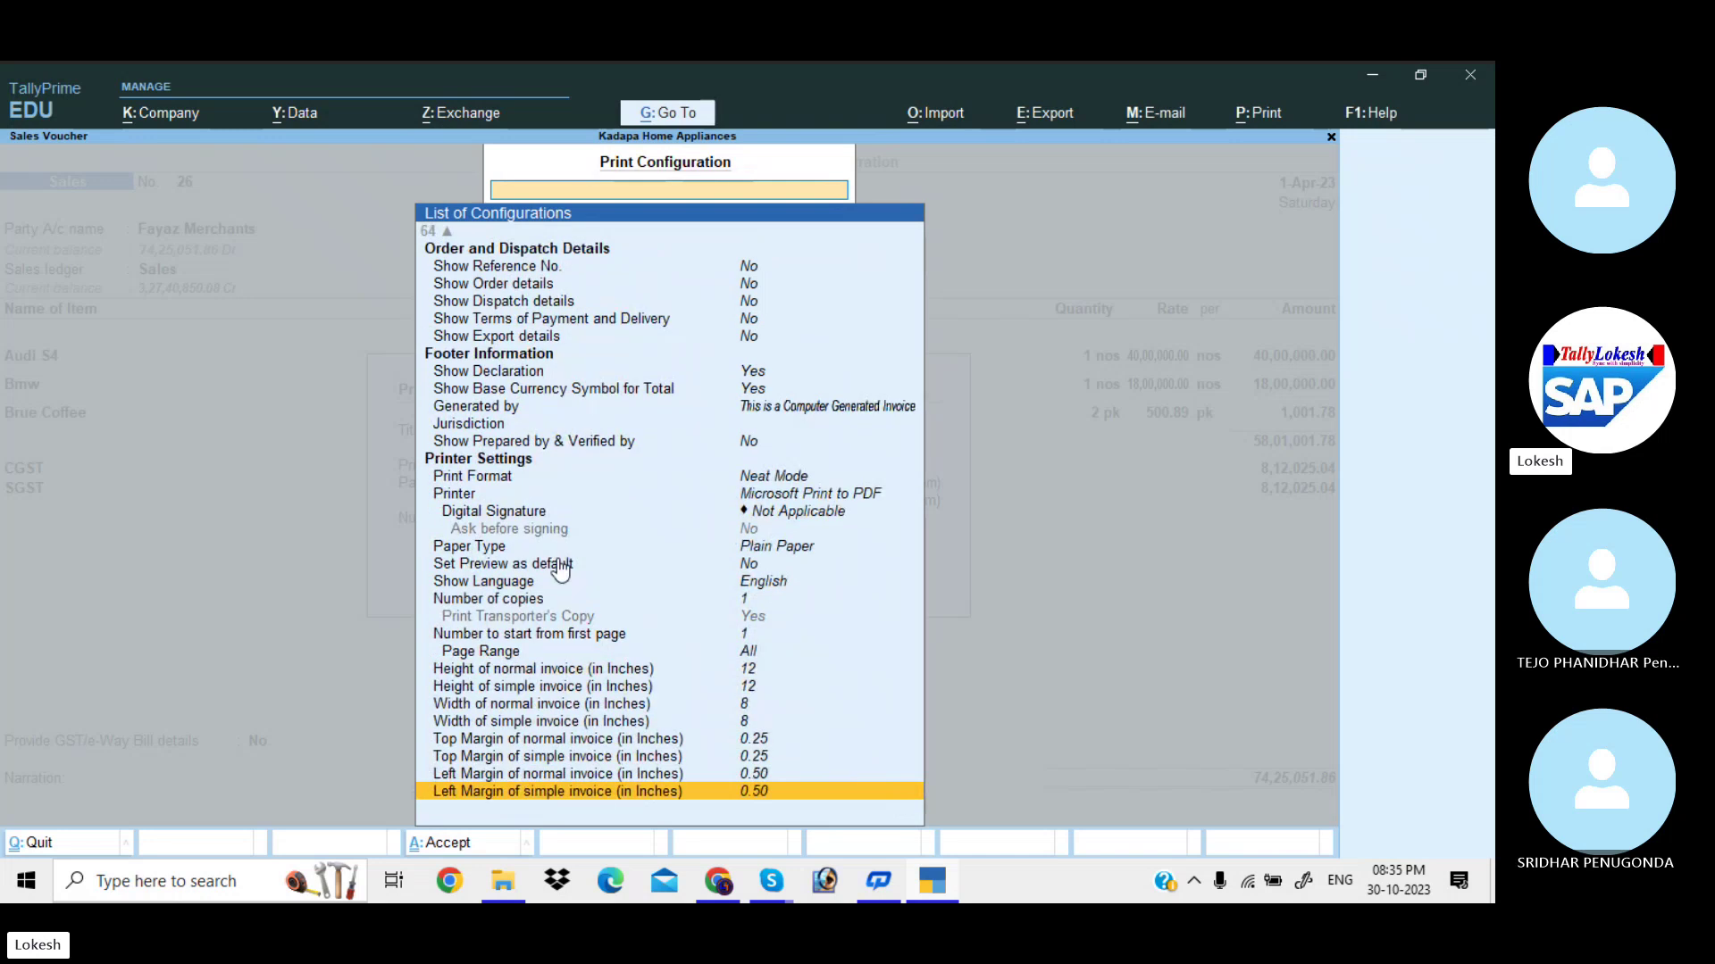
key(Up)
key(Up)
key(Up)
key(Up)
key(Up)
key(Up)
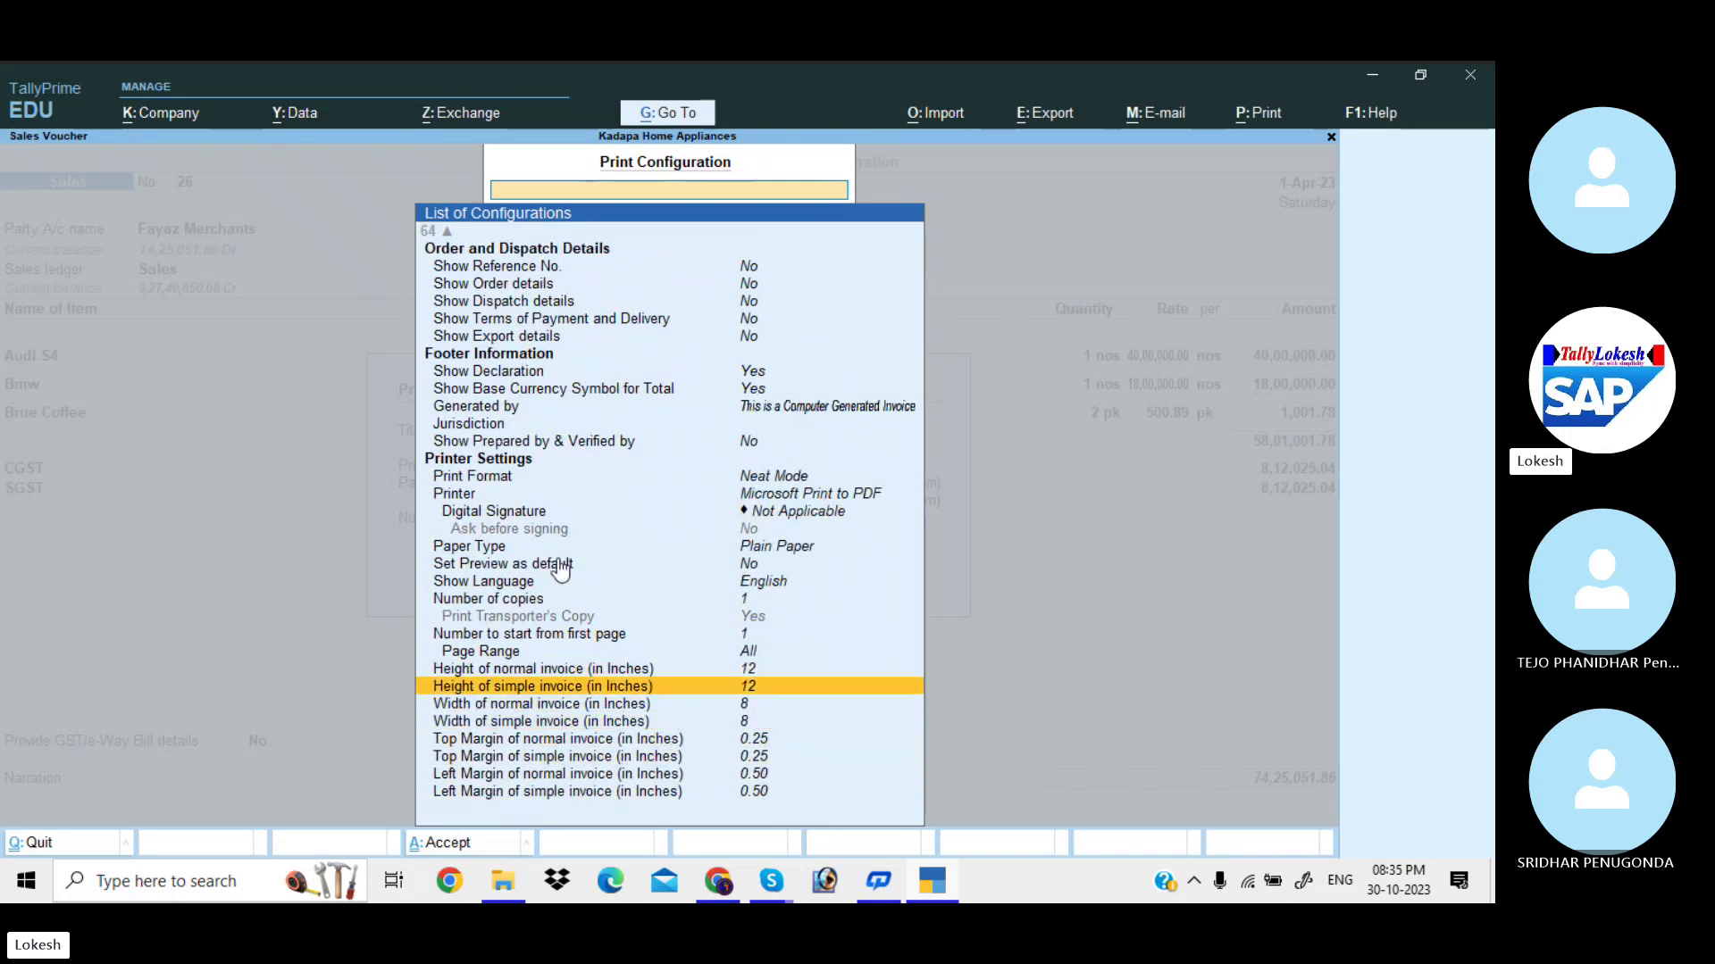
key(Up)
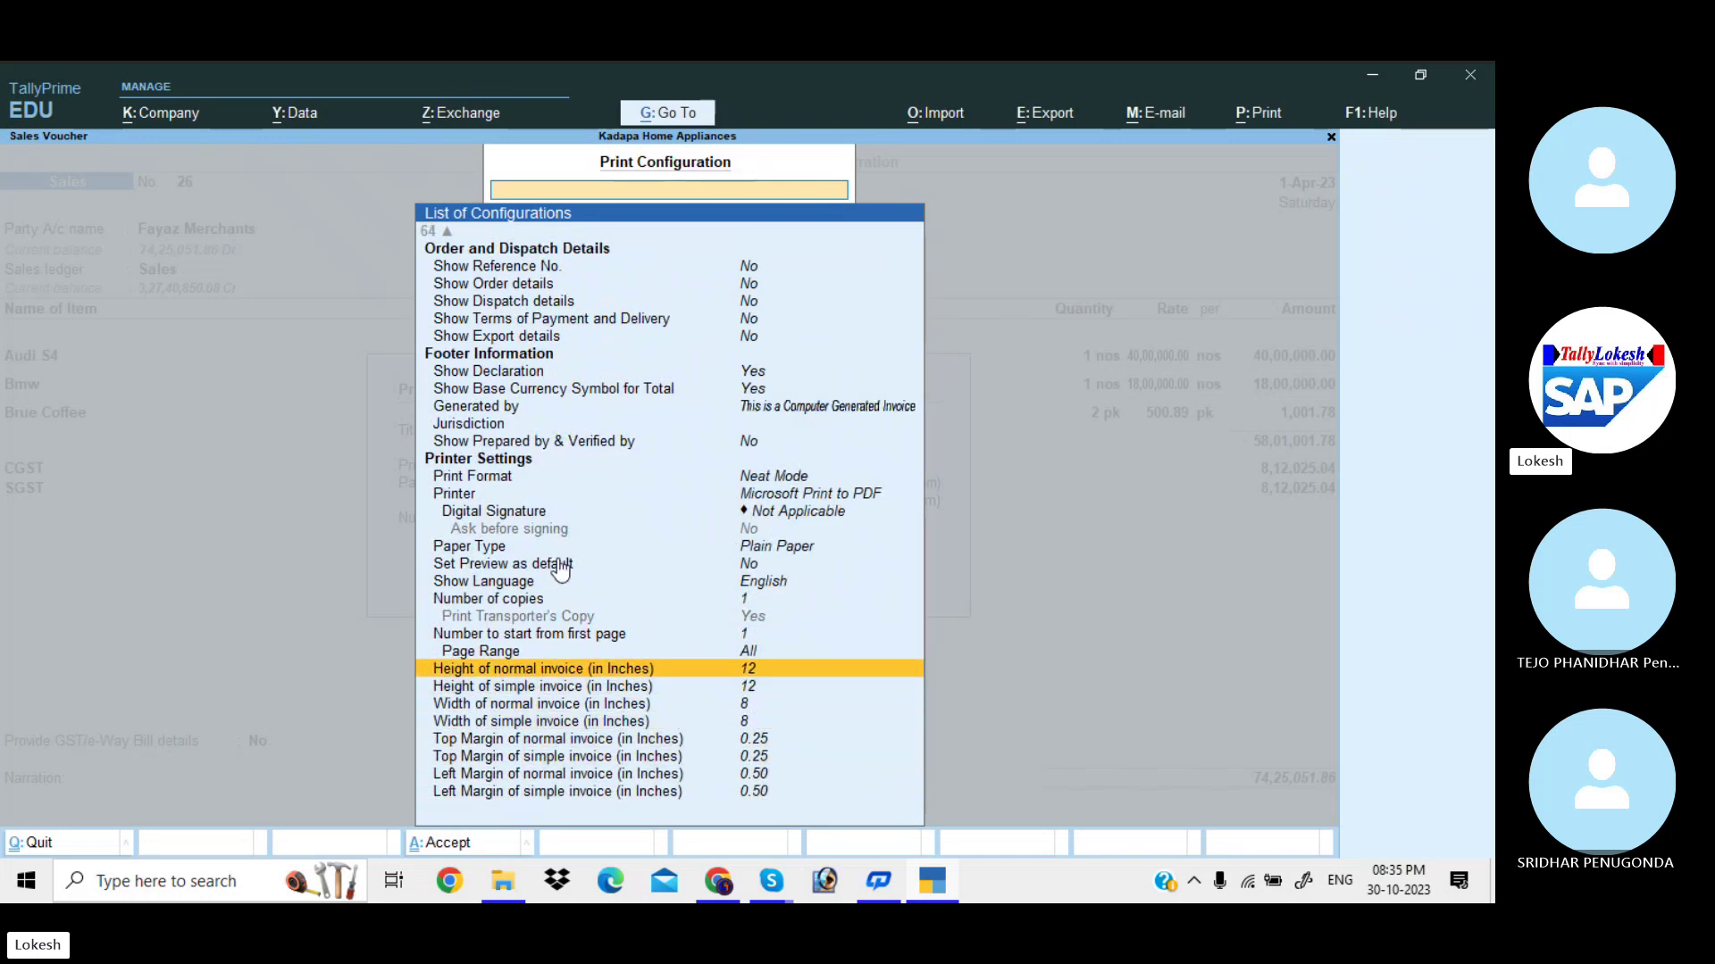
Set the normal and simple invoice heights to 8.50 inches.
key(Return)
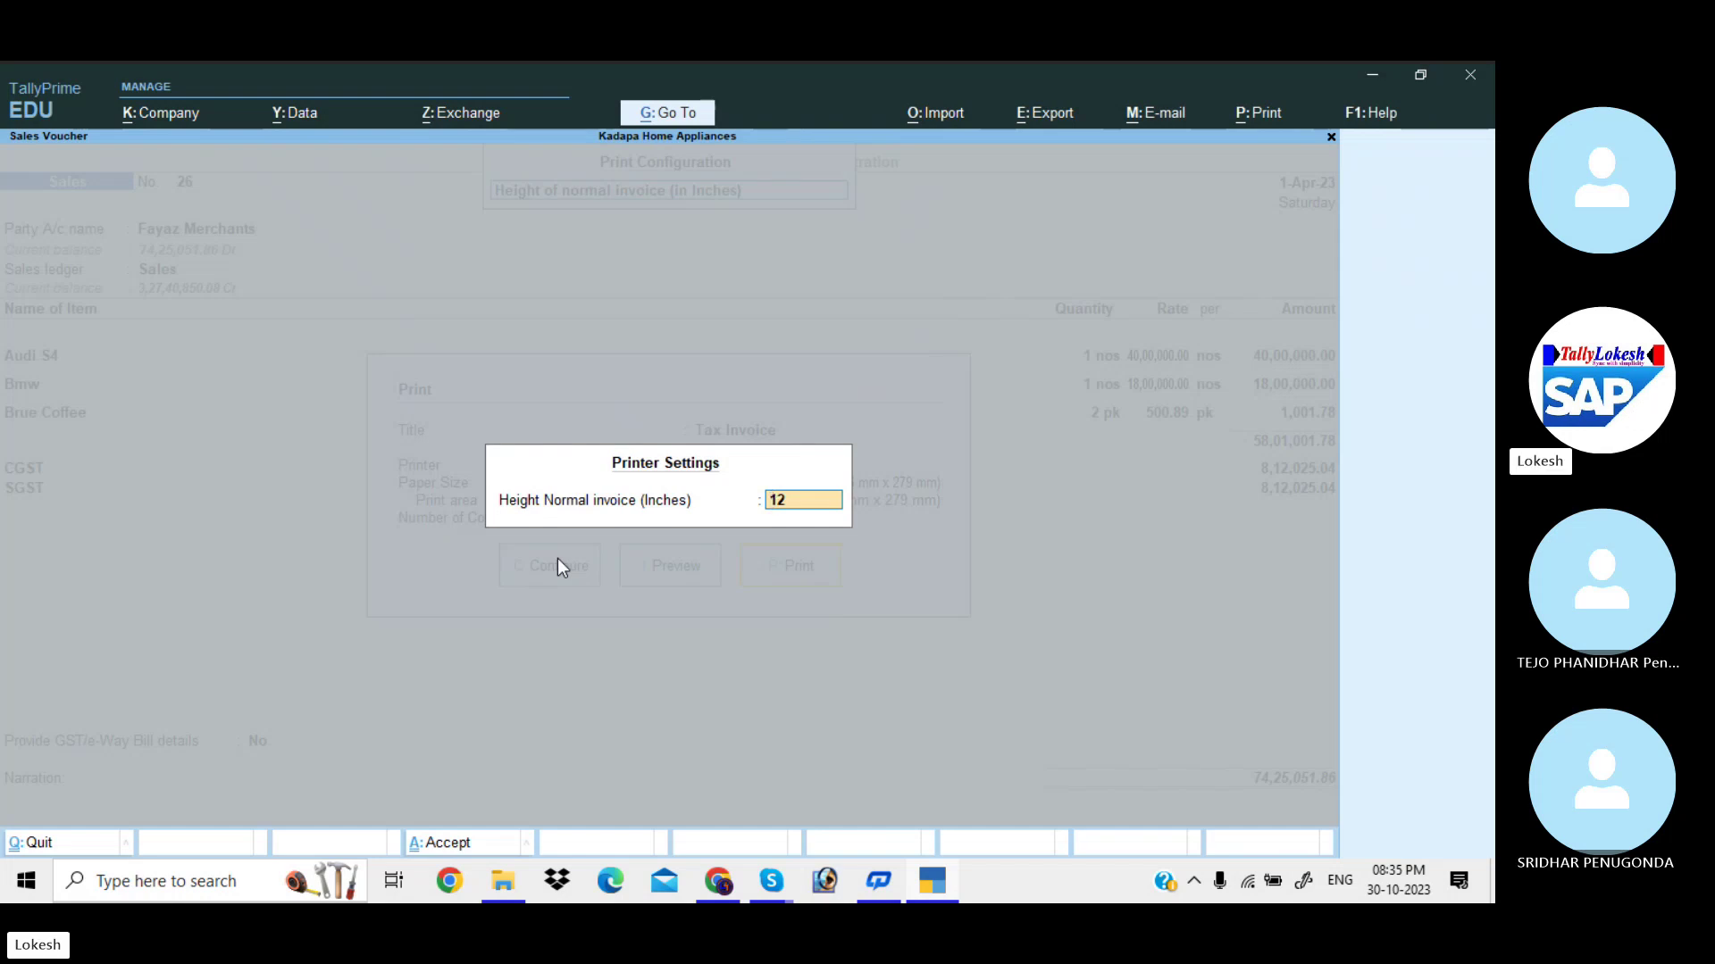
text(8.5)
key(Return)
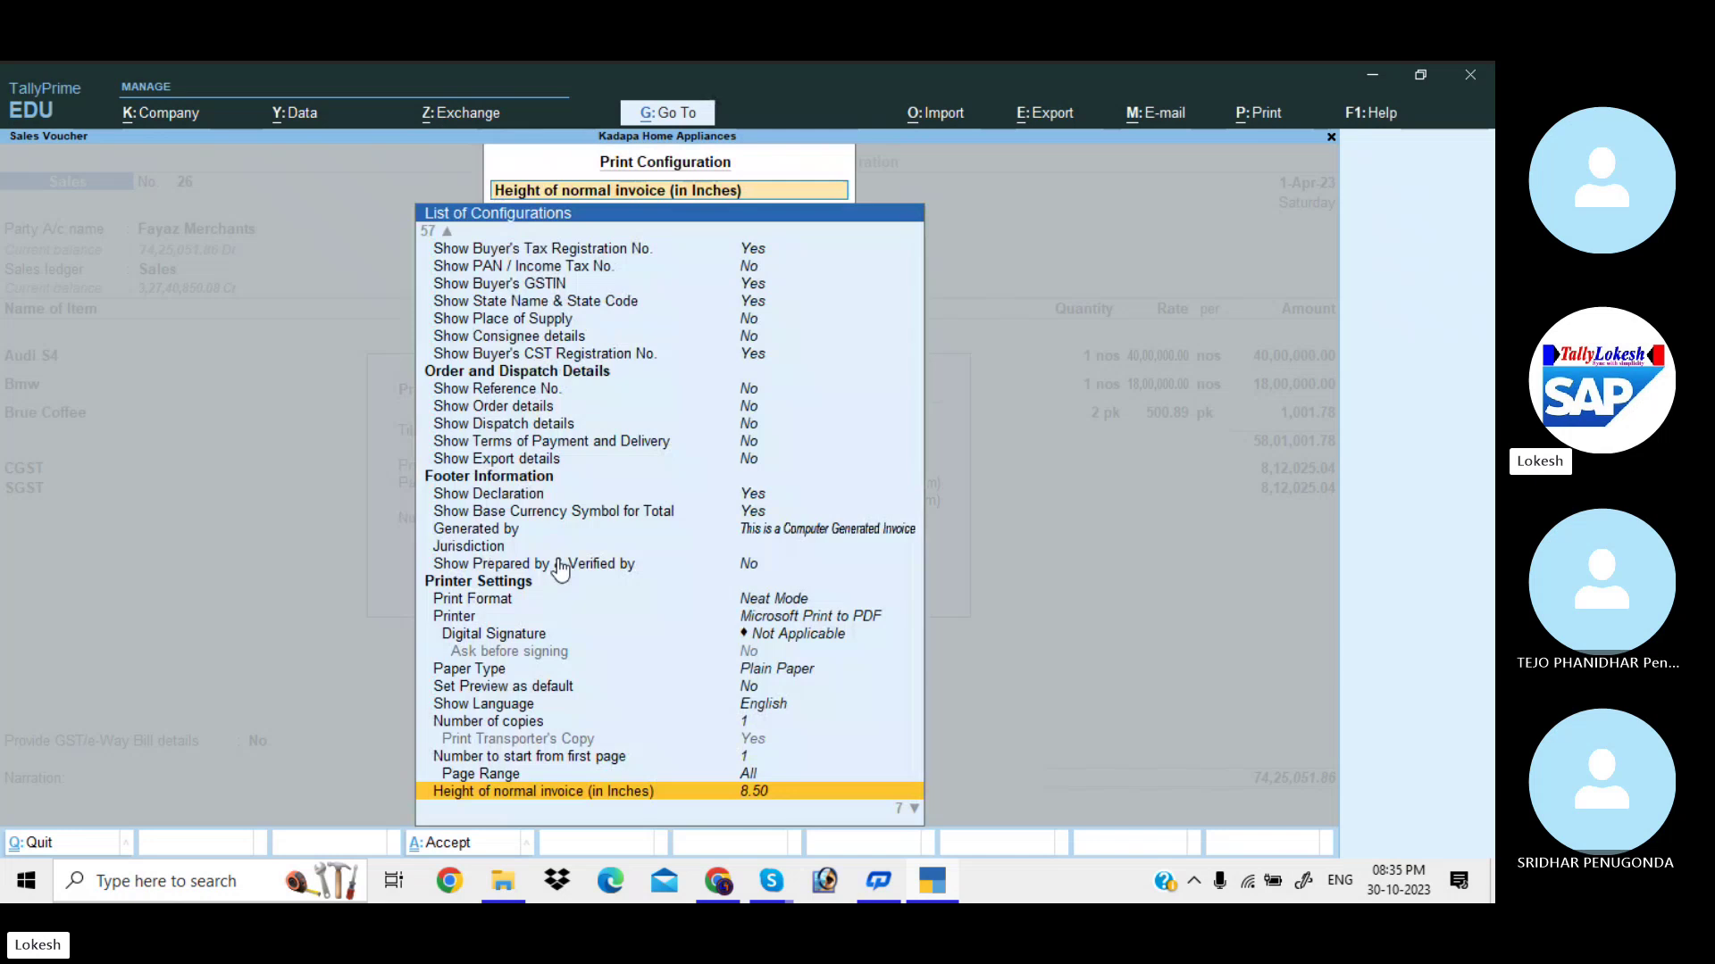
key(Down)
key(Return)
text(8.50)
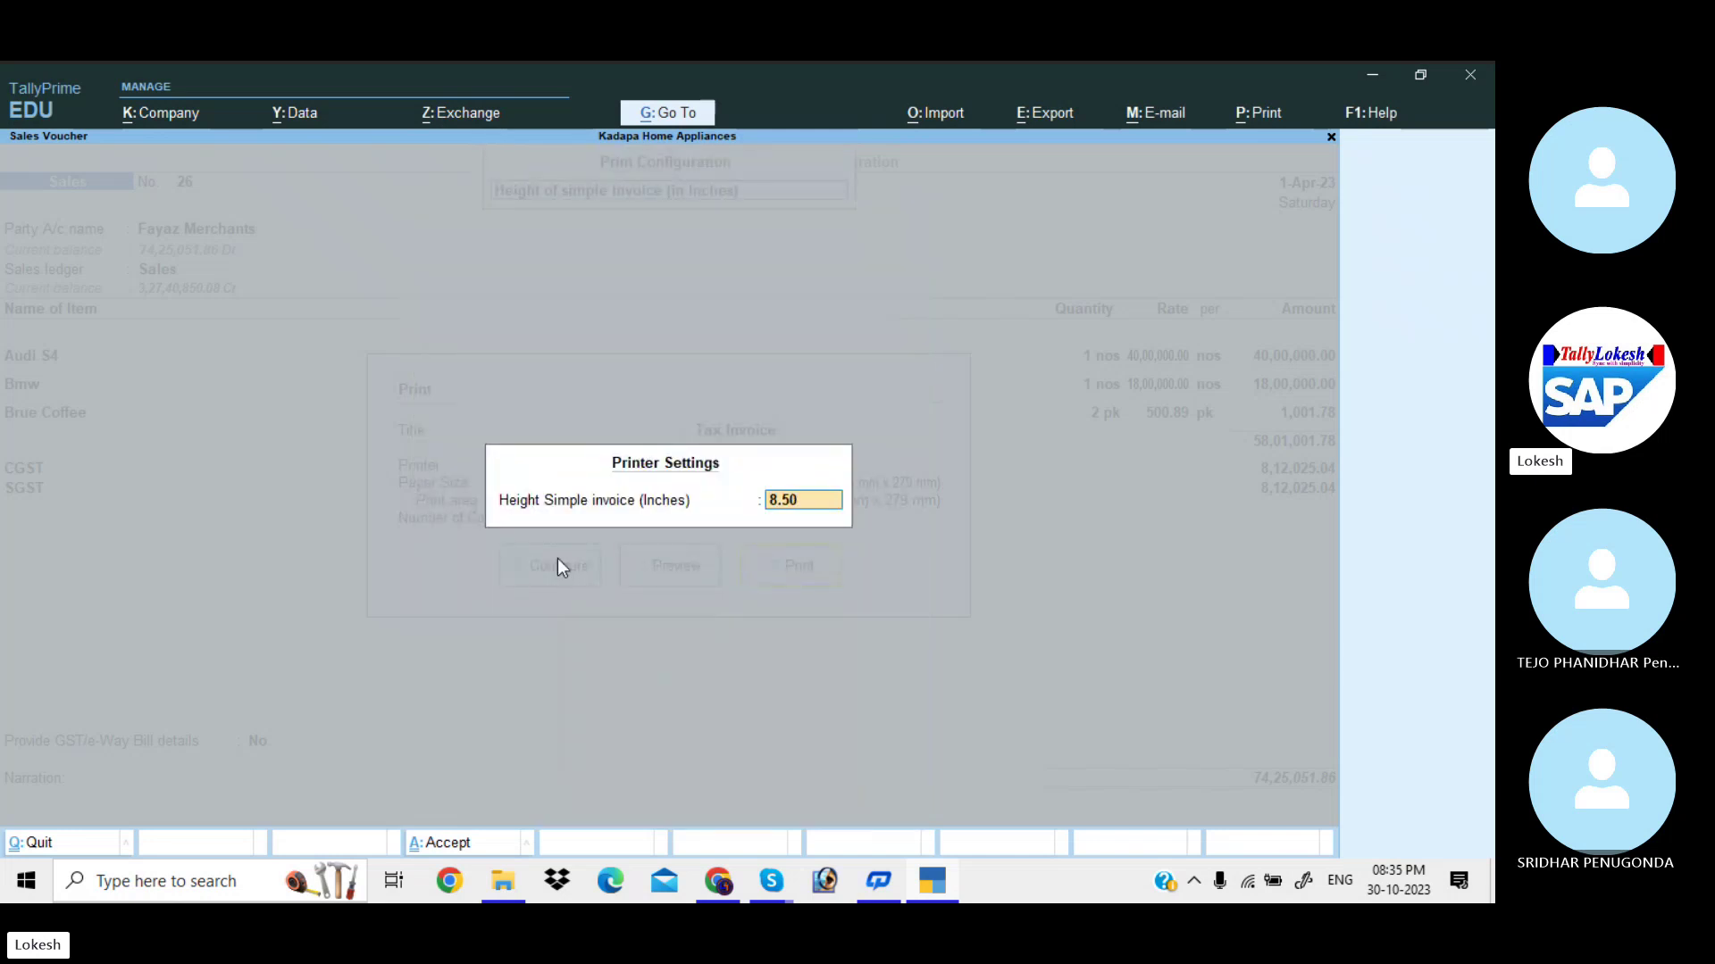
key(Return)
Restore the simple invoice height to 8.50 after a stray 6.5 entry.
key(Down)
text(8)
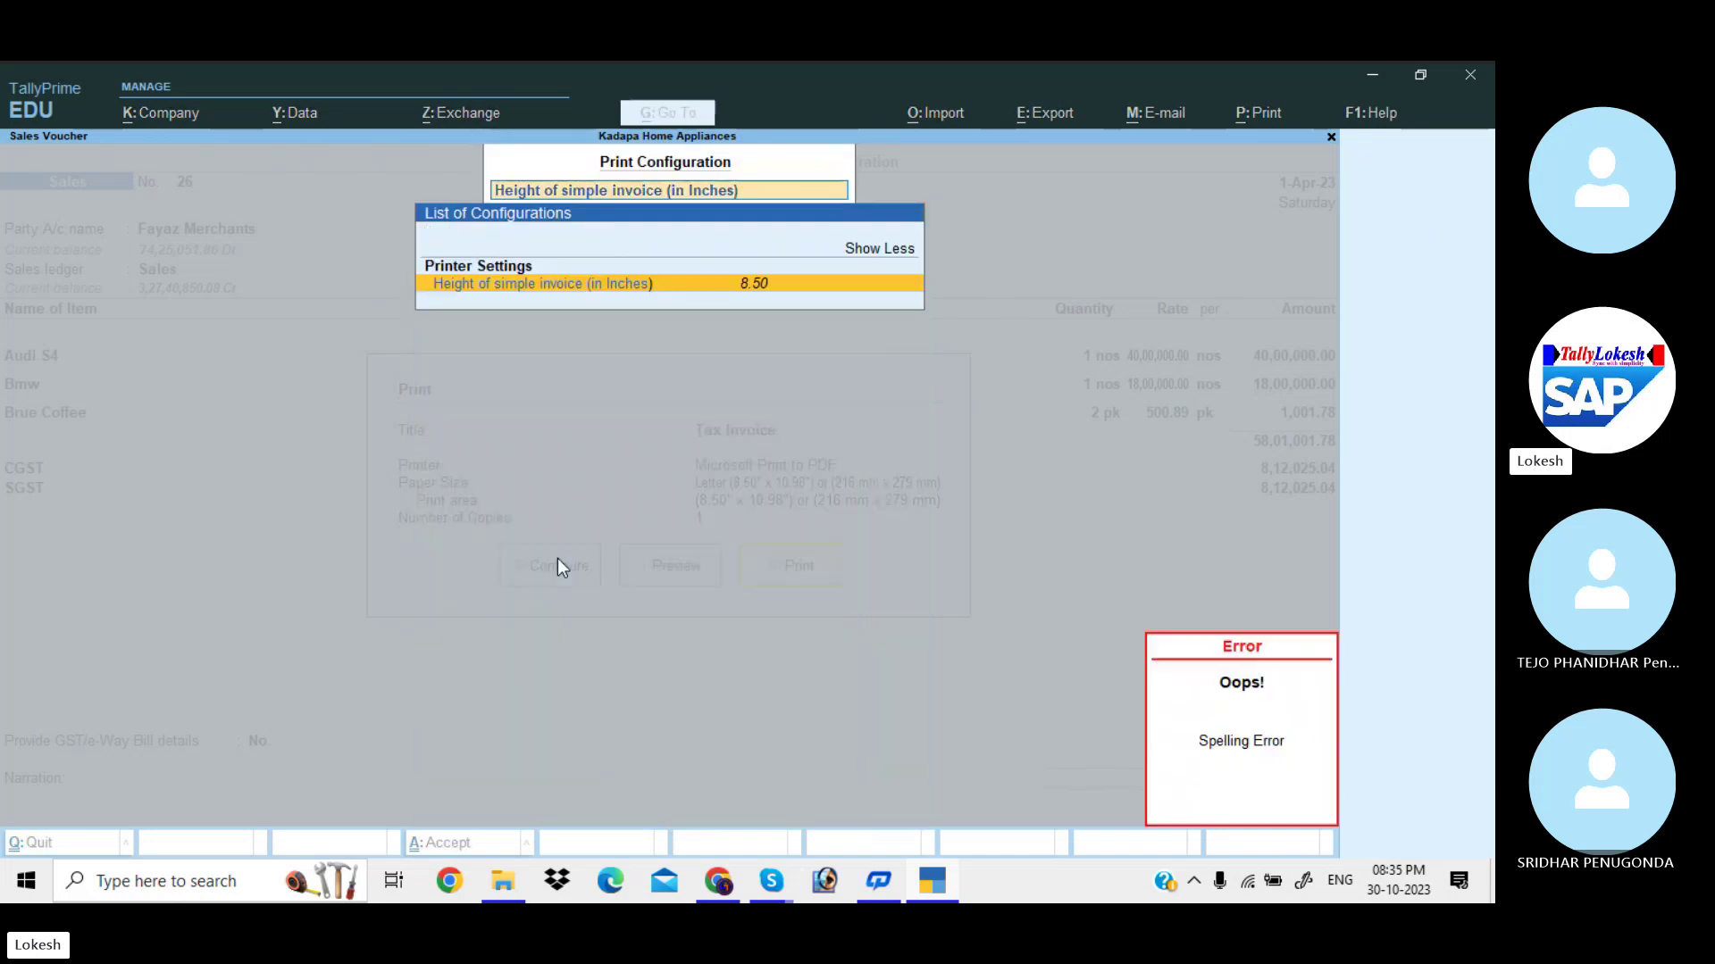
key(Return)
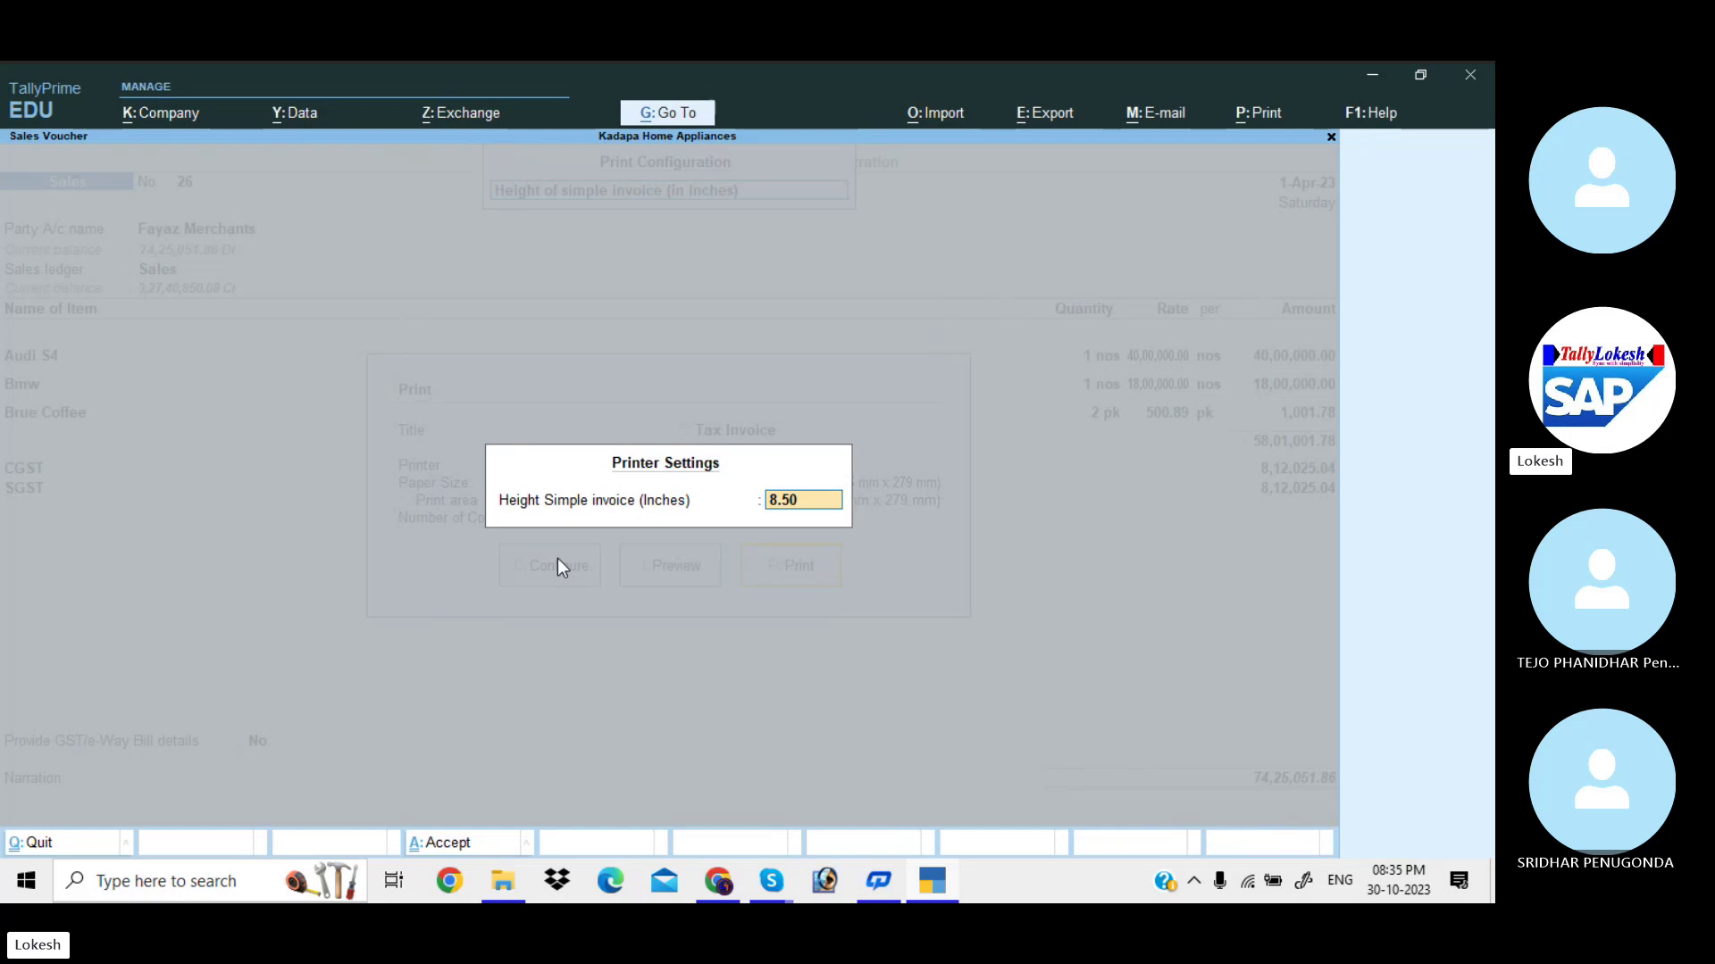
text(6.5)
key(Return)
key(Down)
key(Up)
key(Return)
text(8.50)
key(Return)
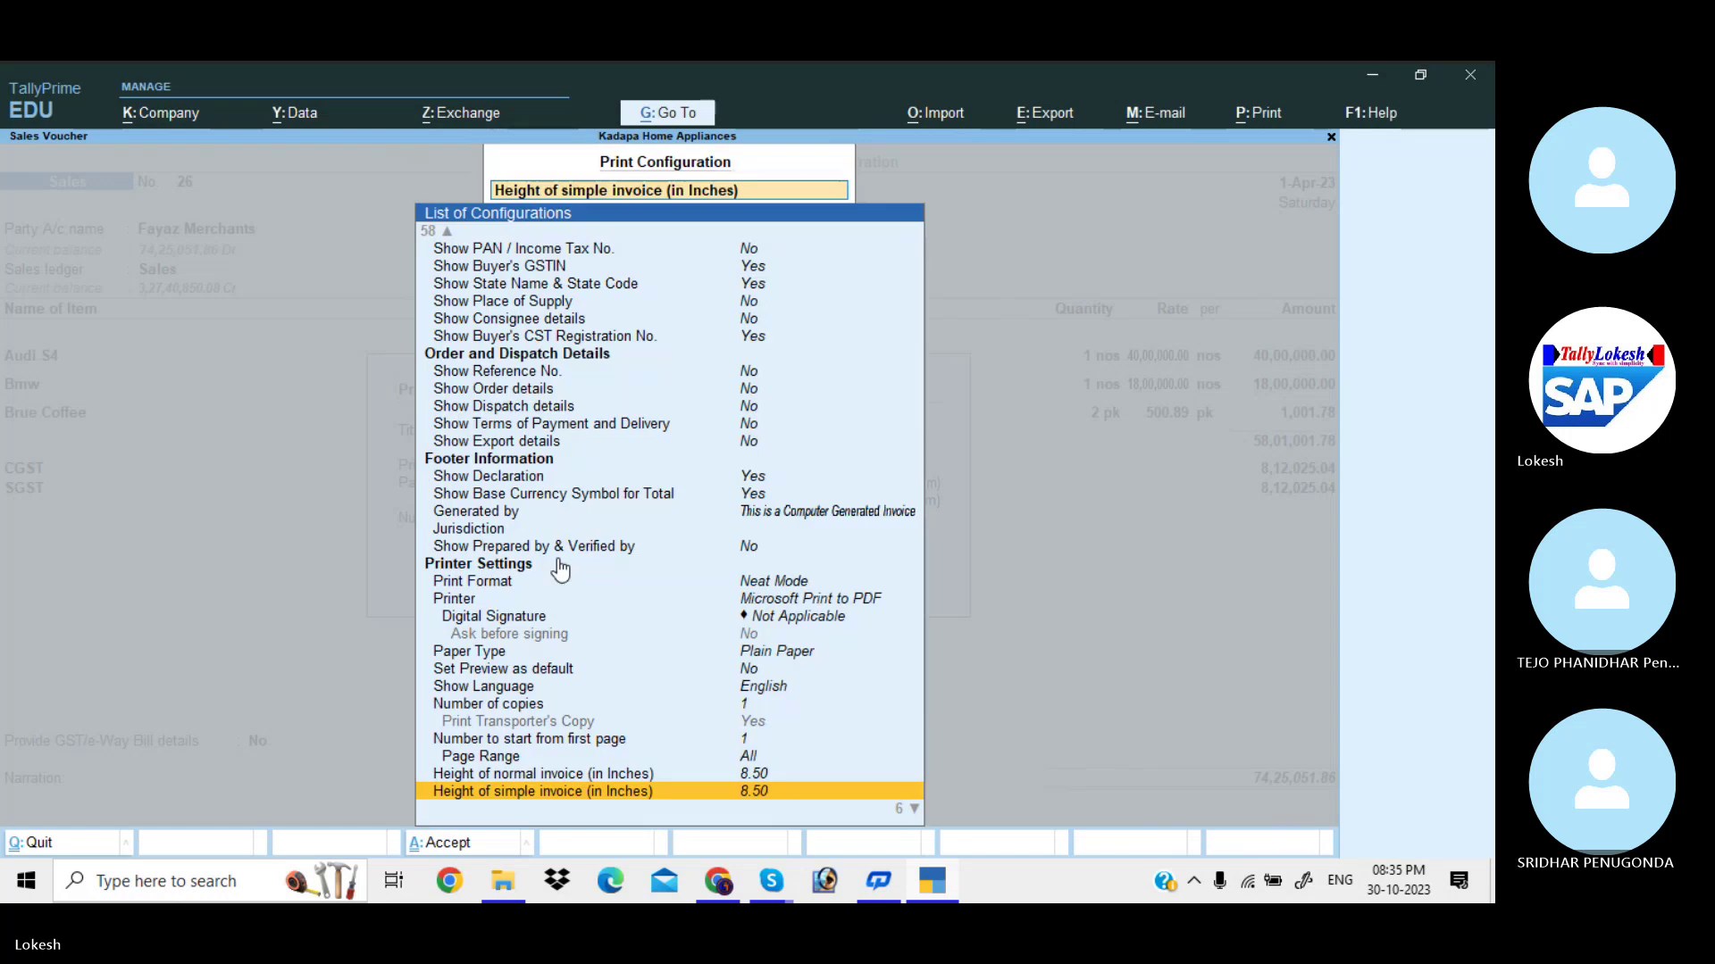
Set the normal and simple invoice widths to 6 inches.
key(Down)
key(Return)
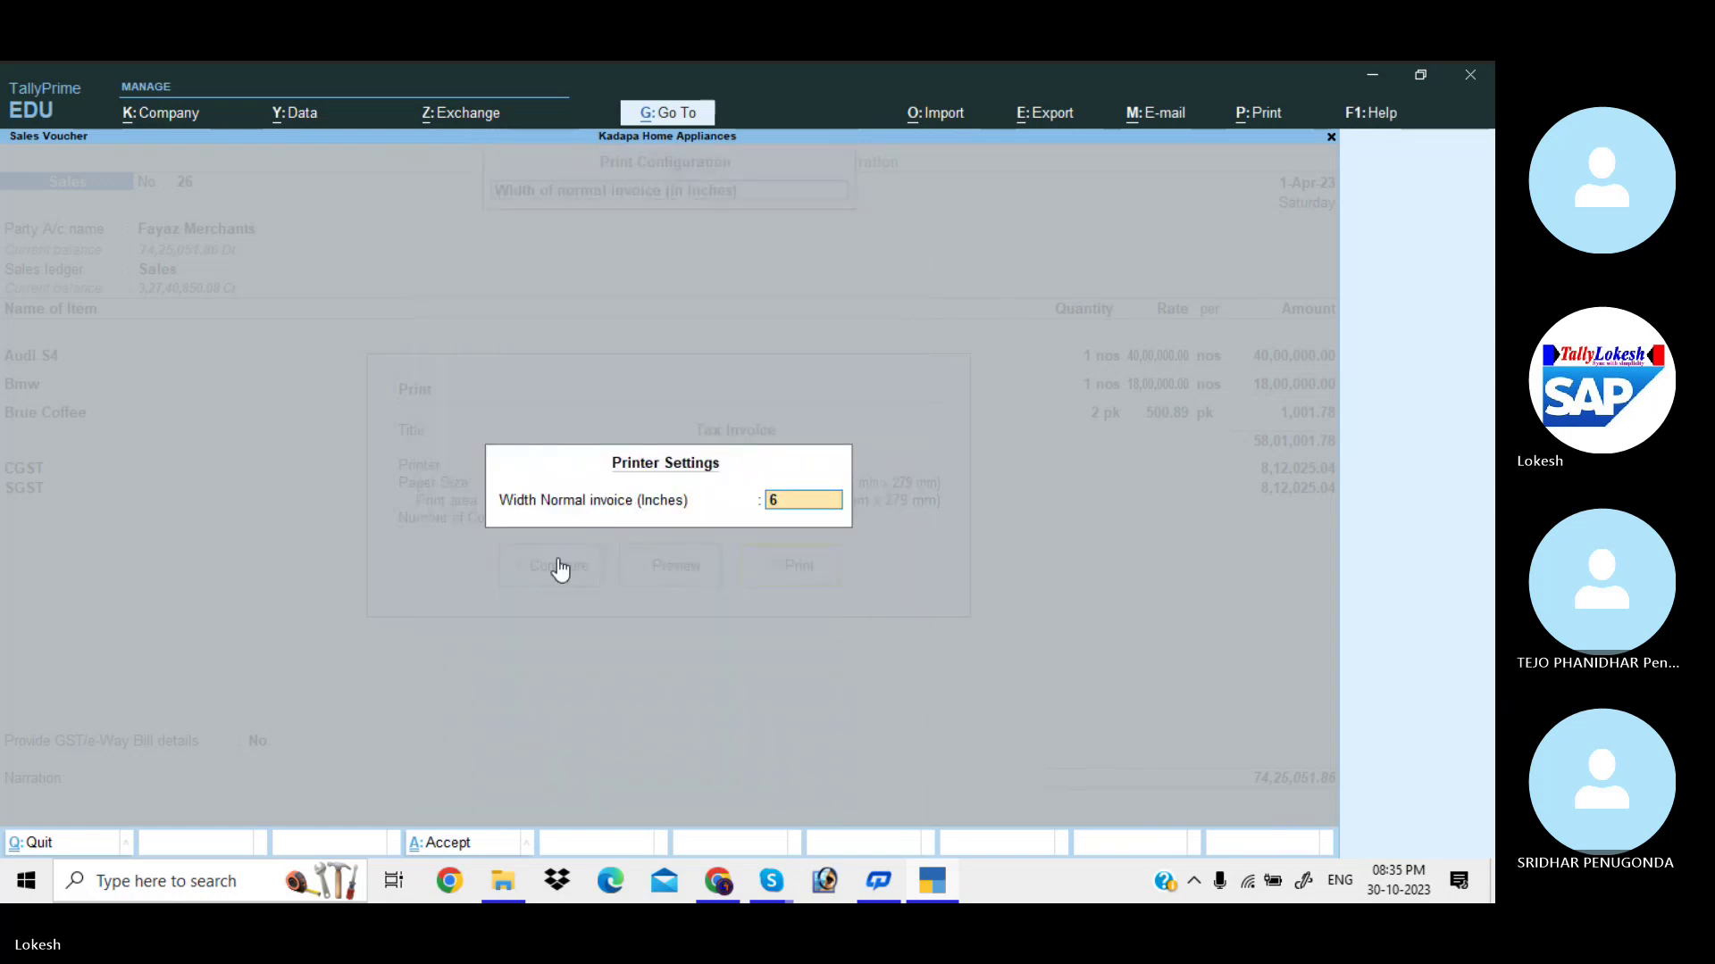
key(Return)
key(Down)
key(Return)
key(Return)
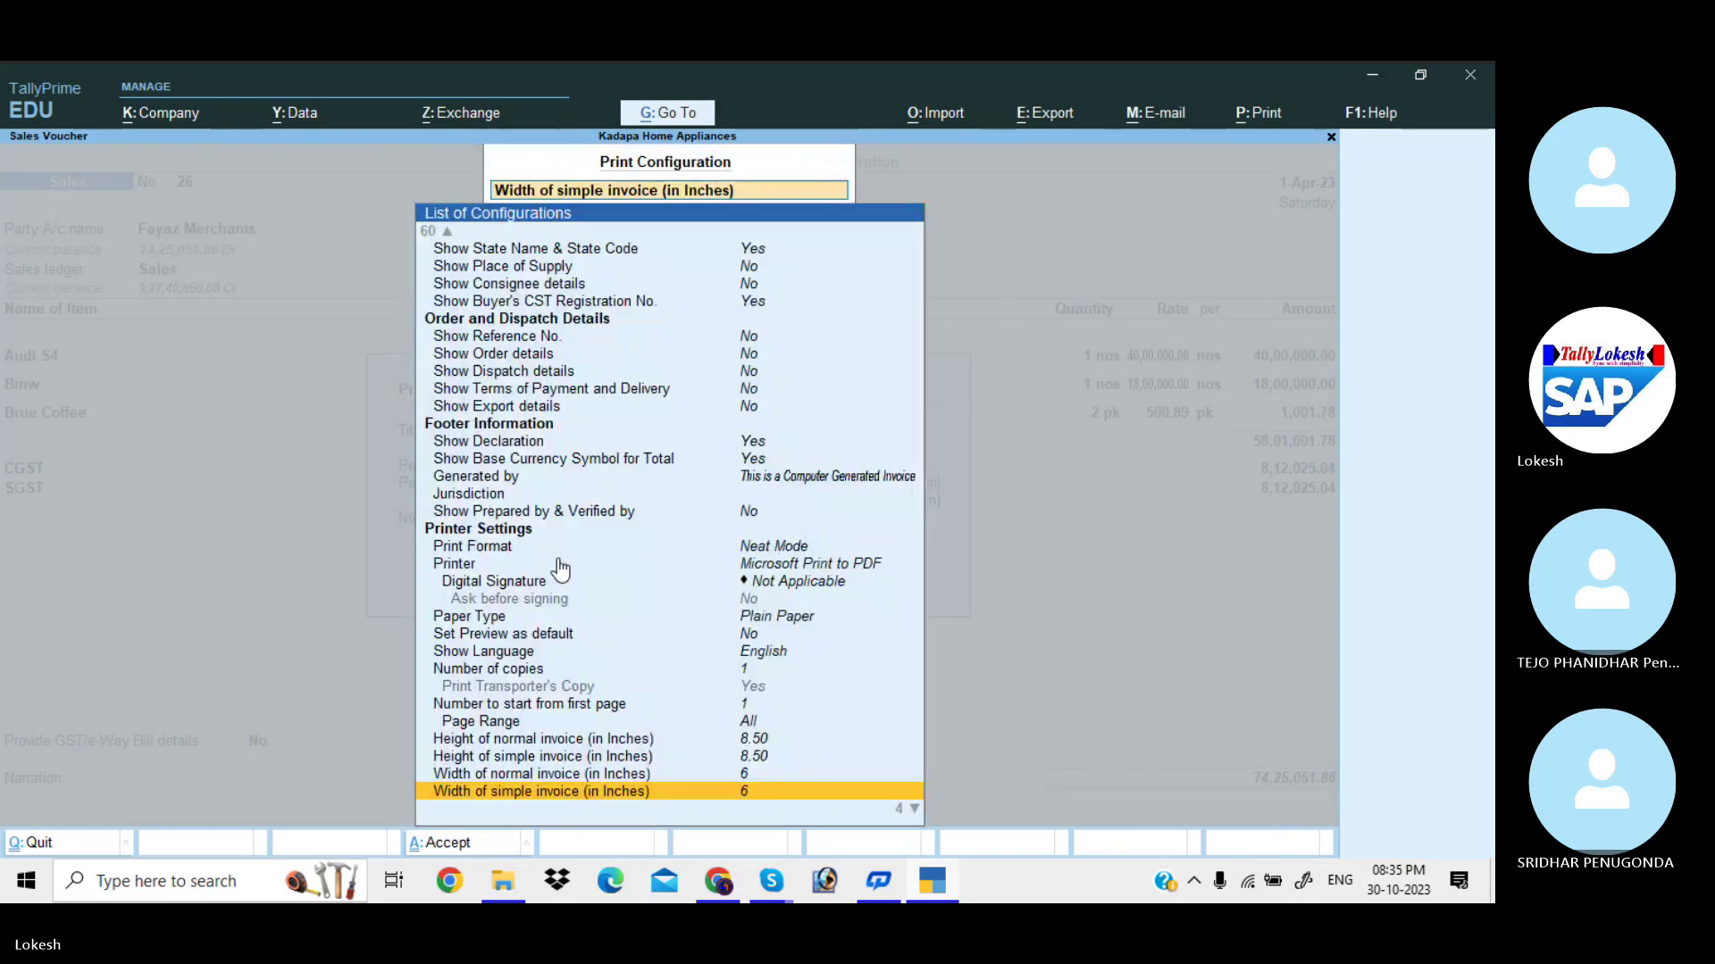
key(Down)
key(Escape)
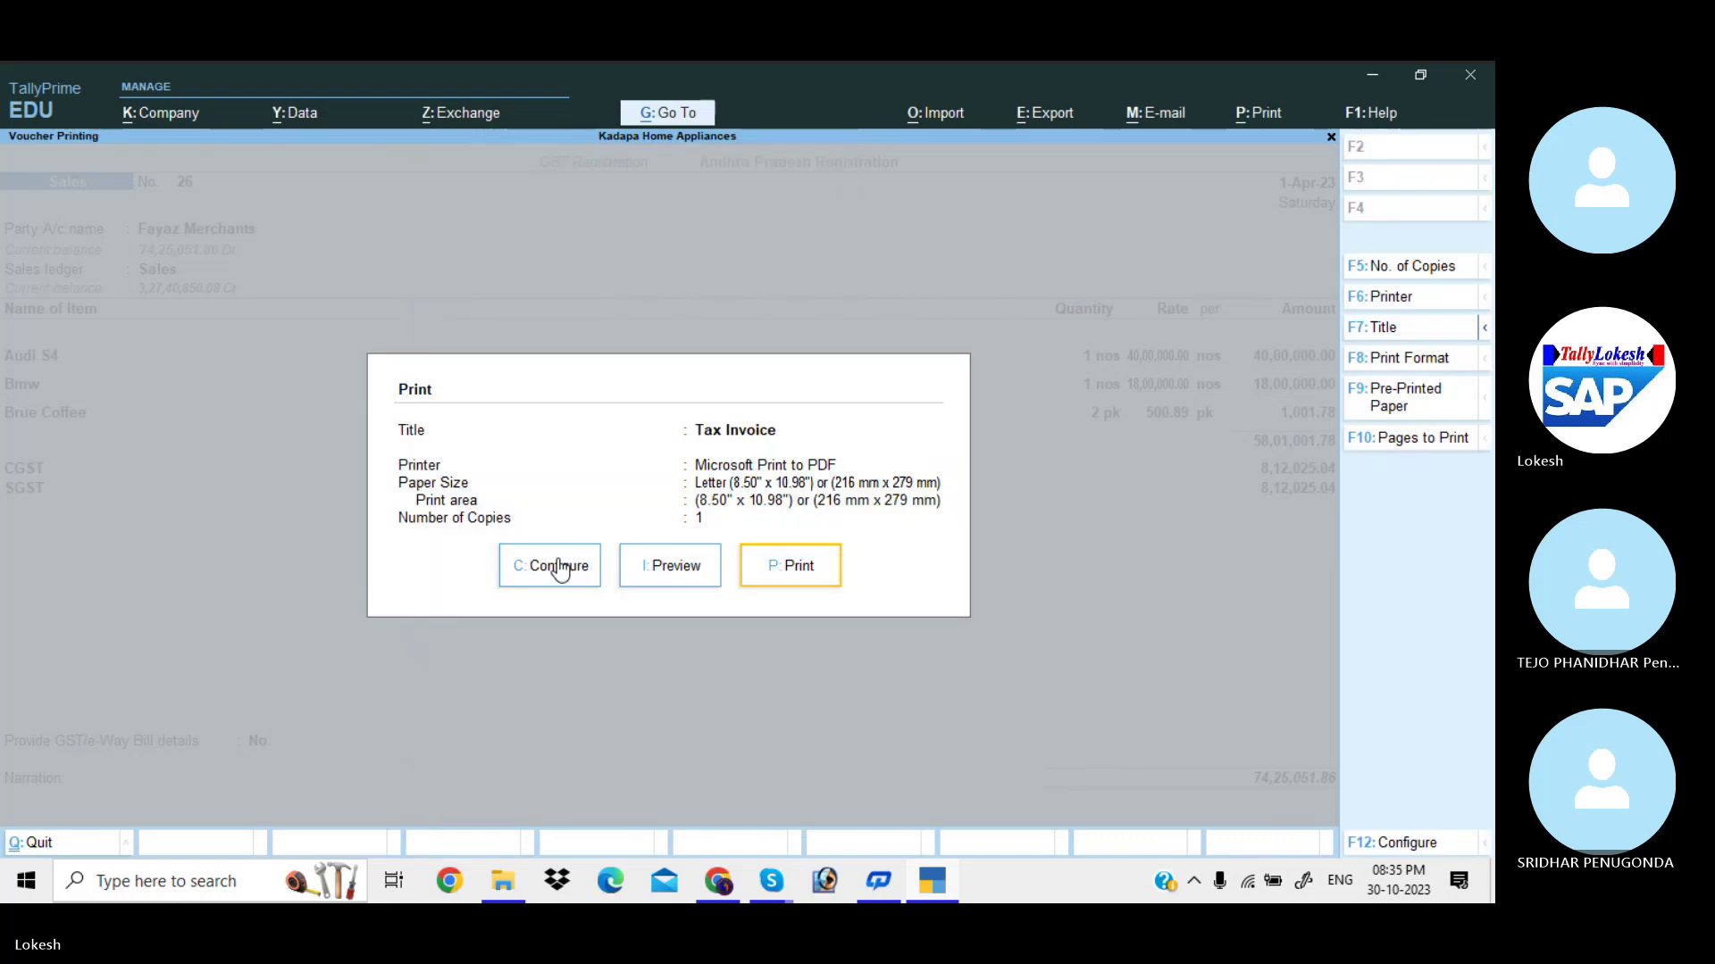
click(670, 581)
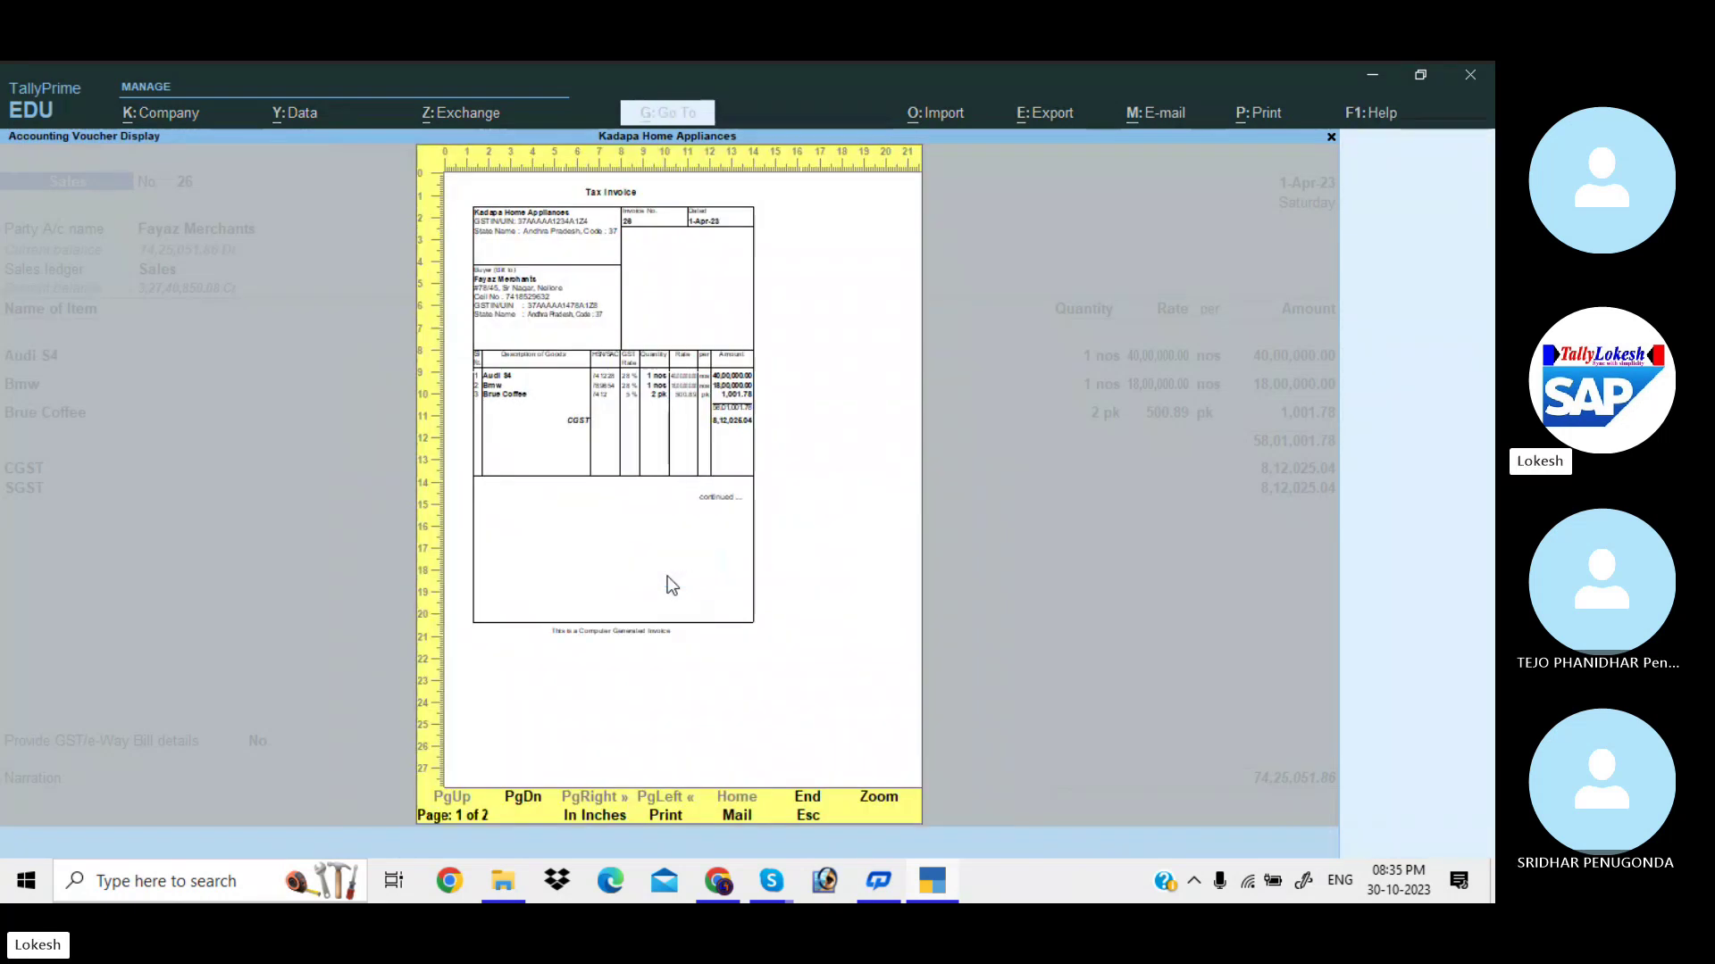
click(672, 585)
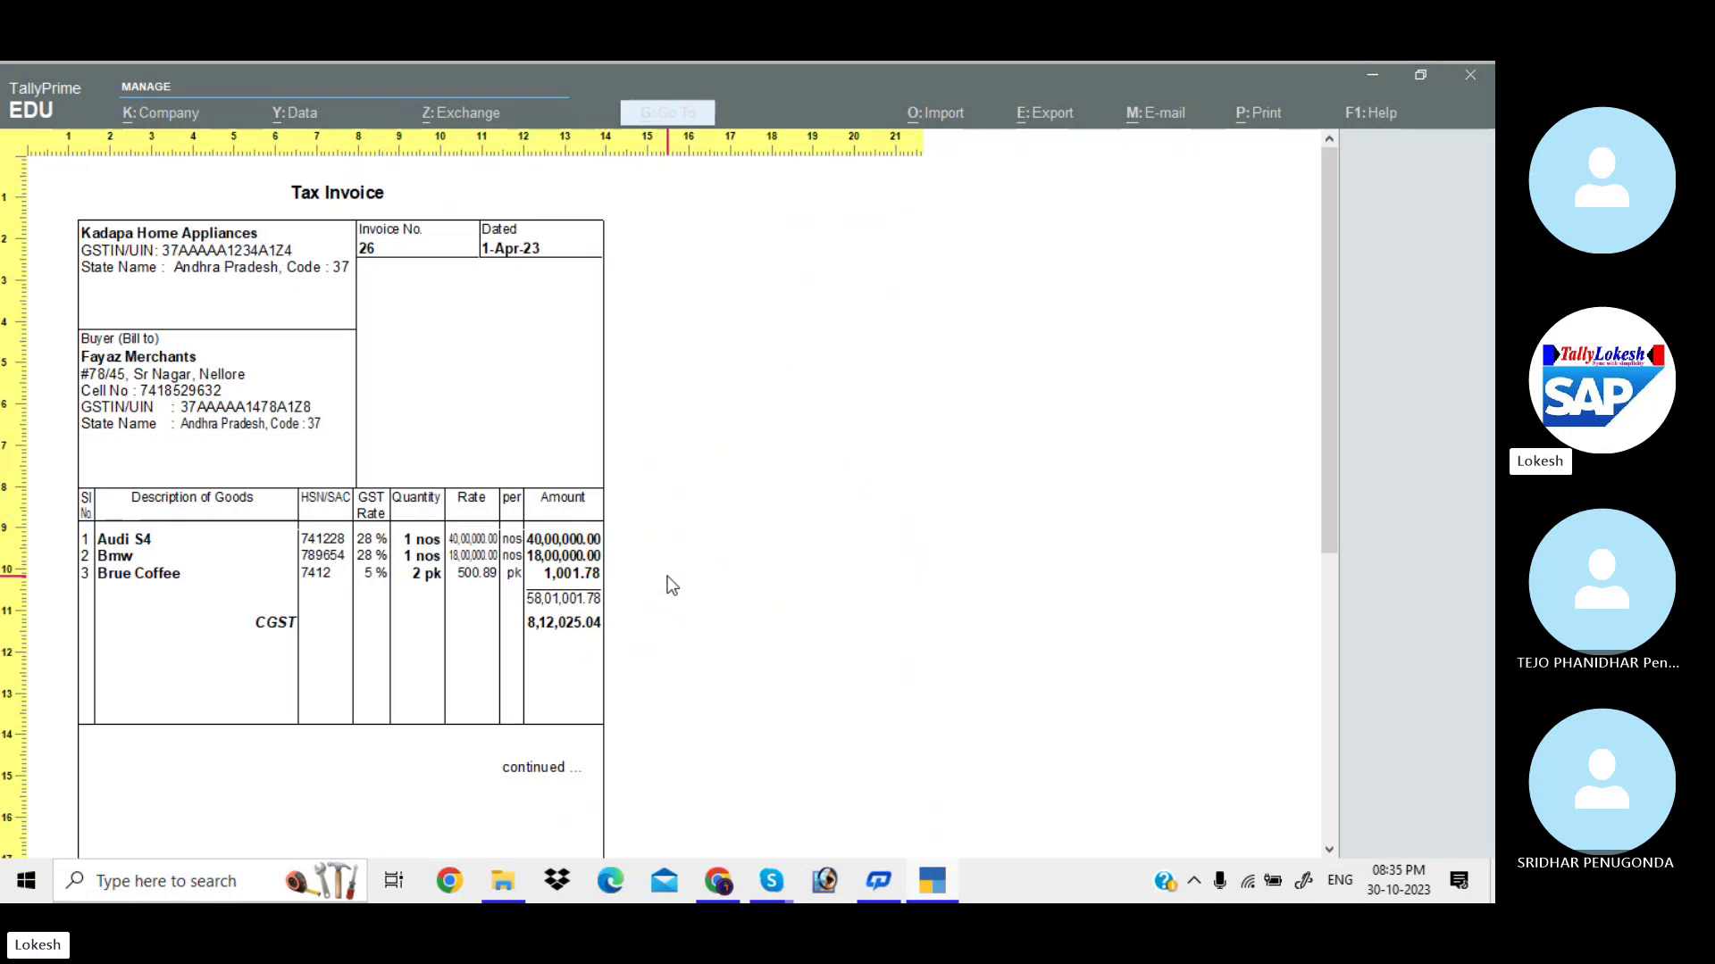
scroll(1059, 455, down, 3)
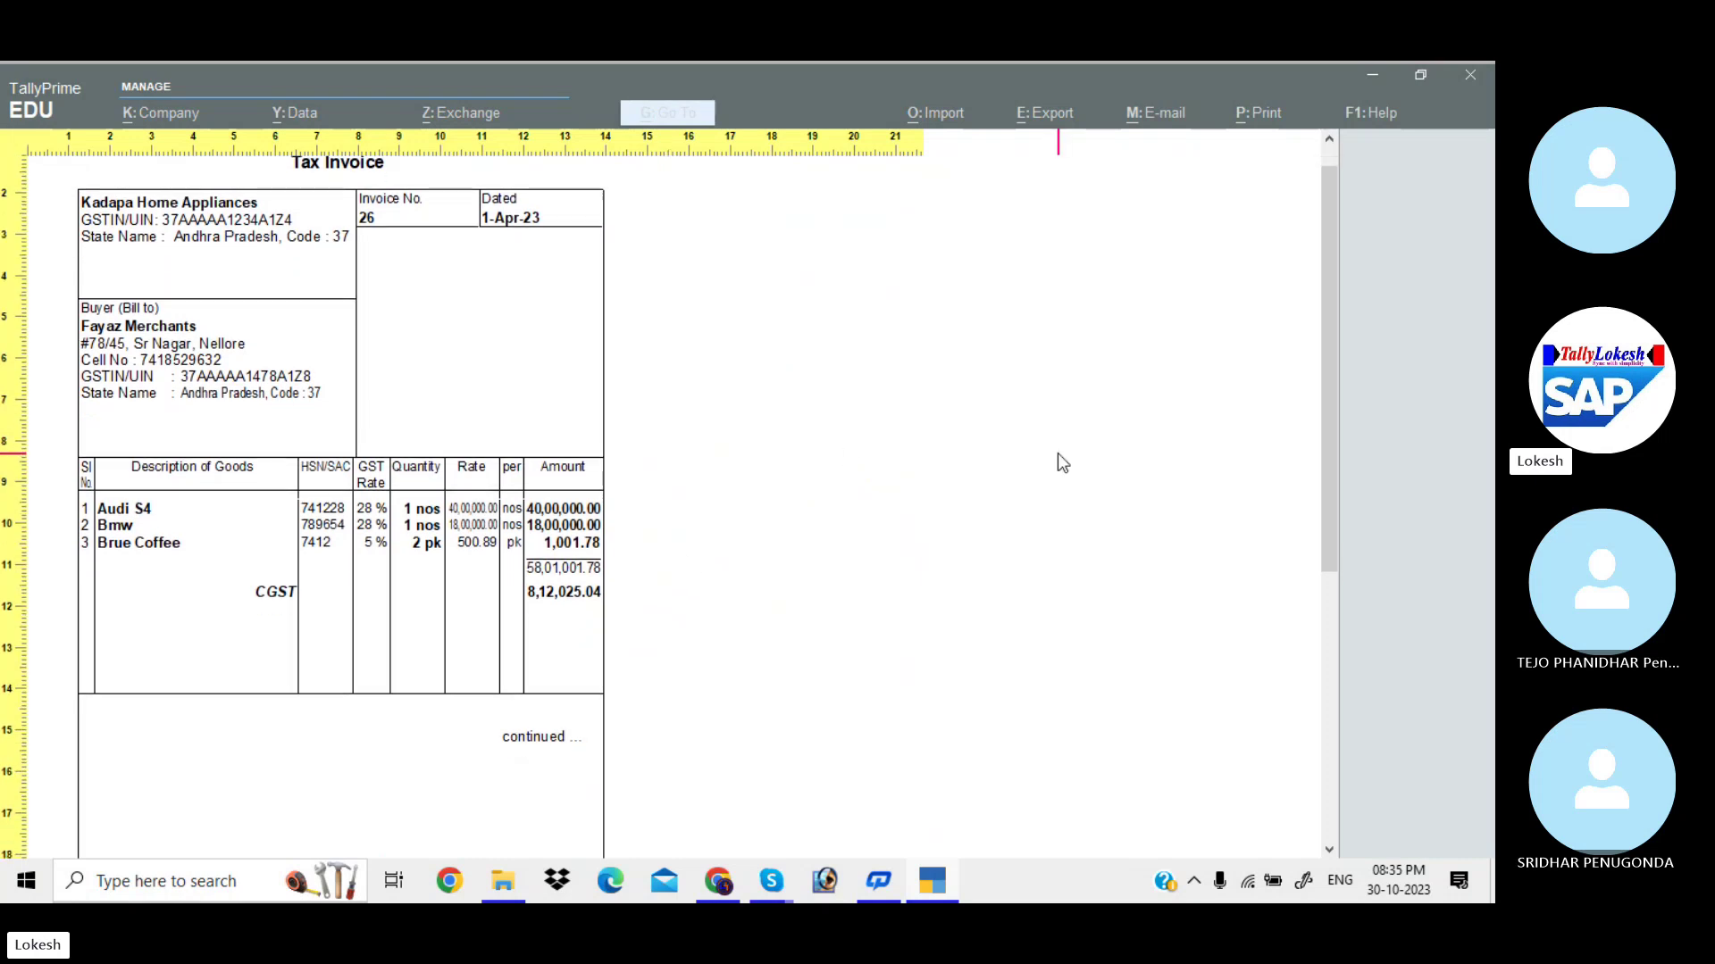
key(Page_Down)
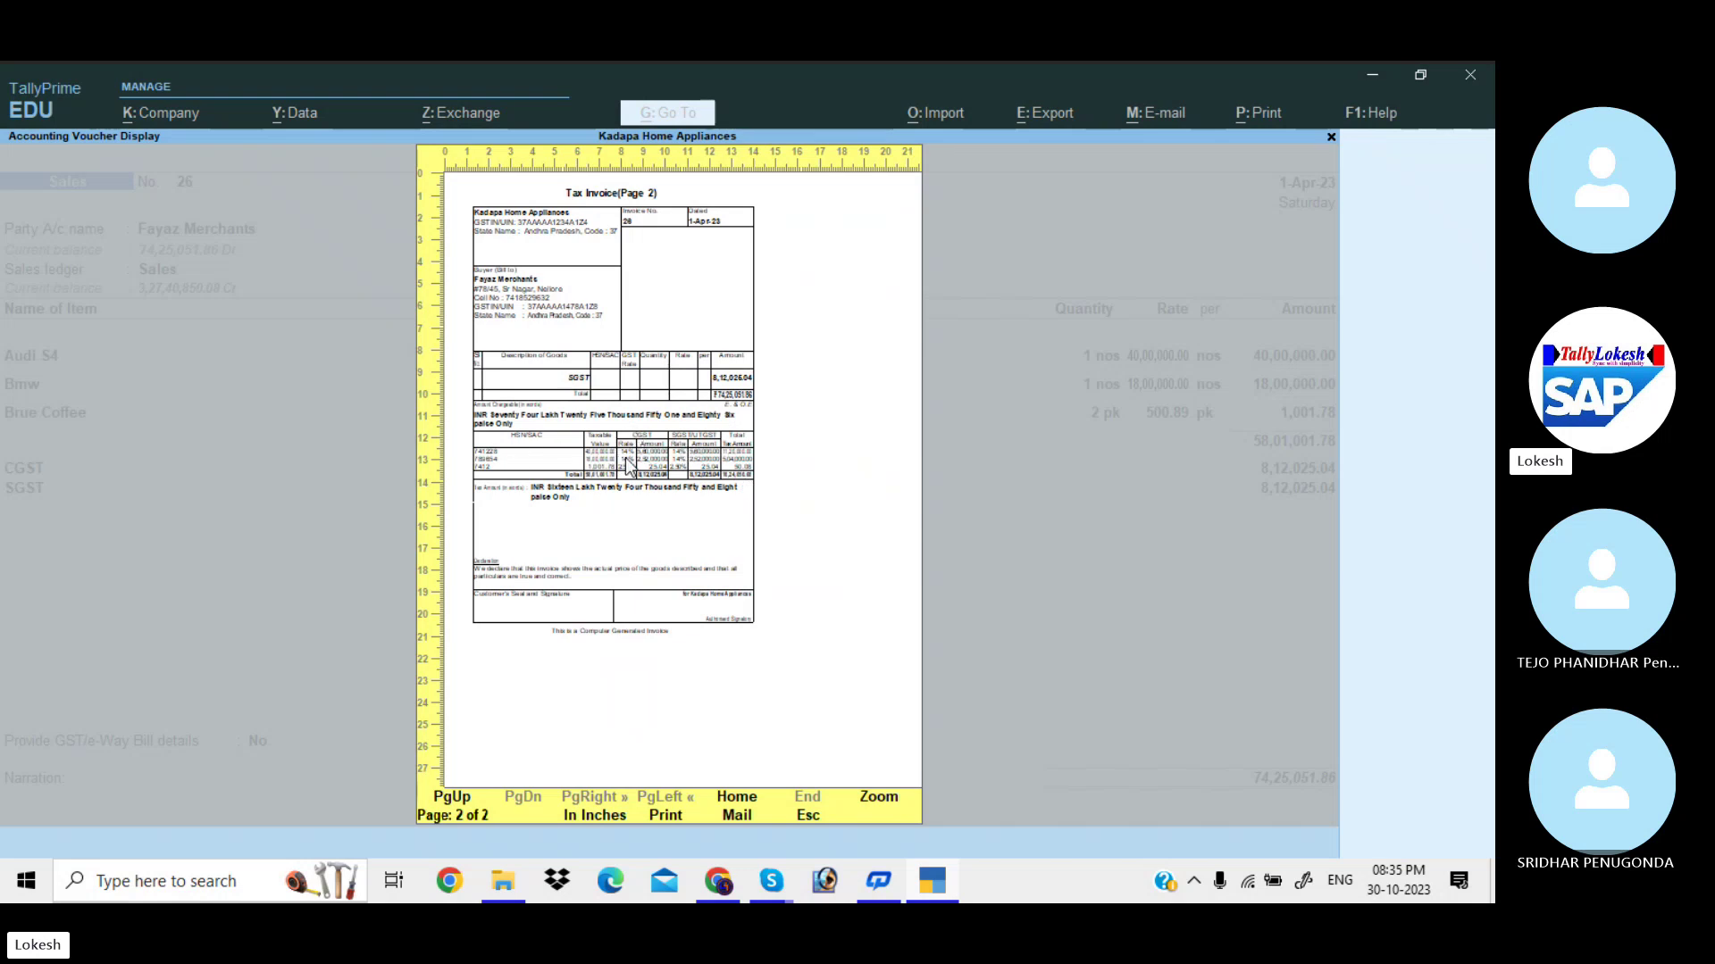
key(Escape)
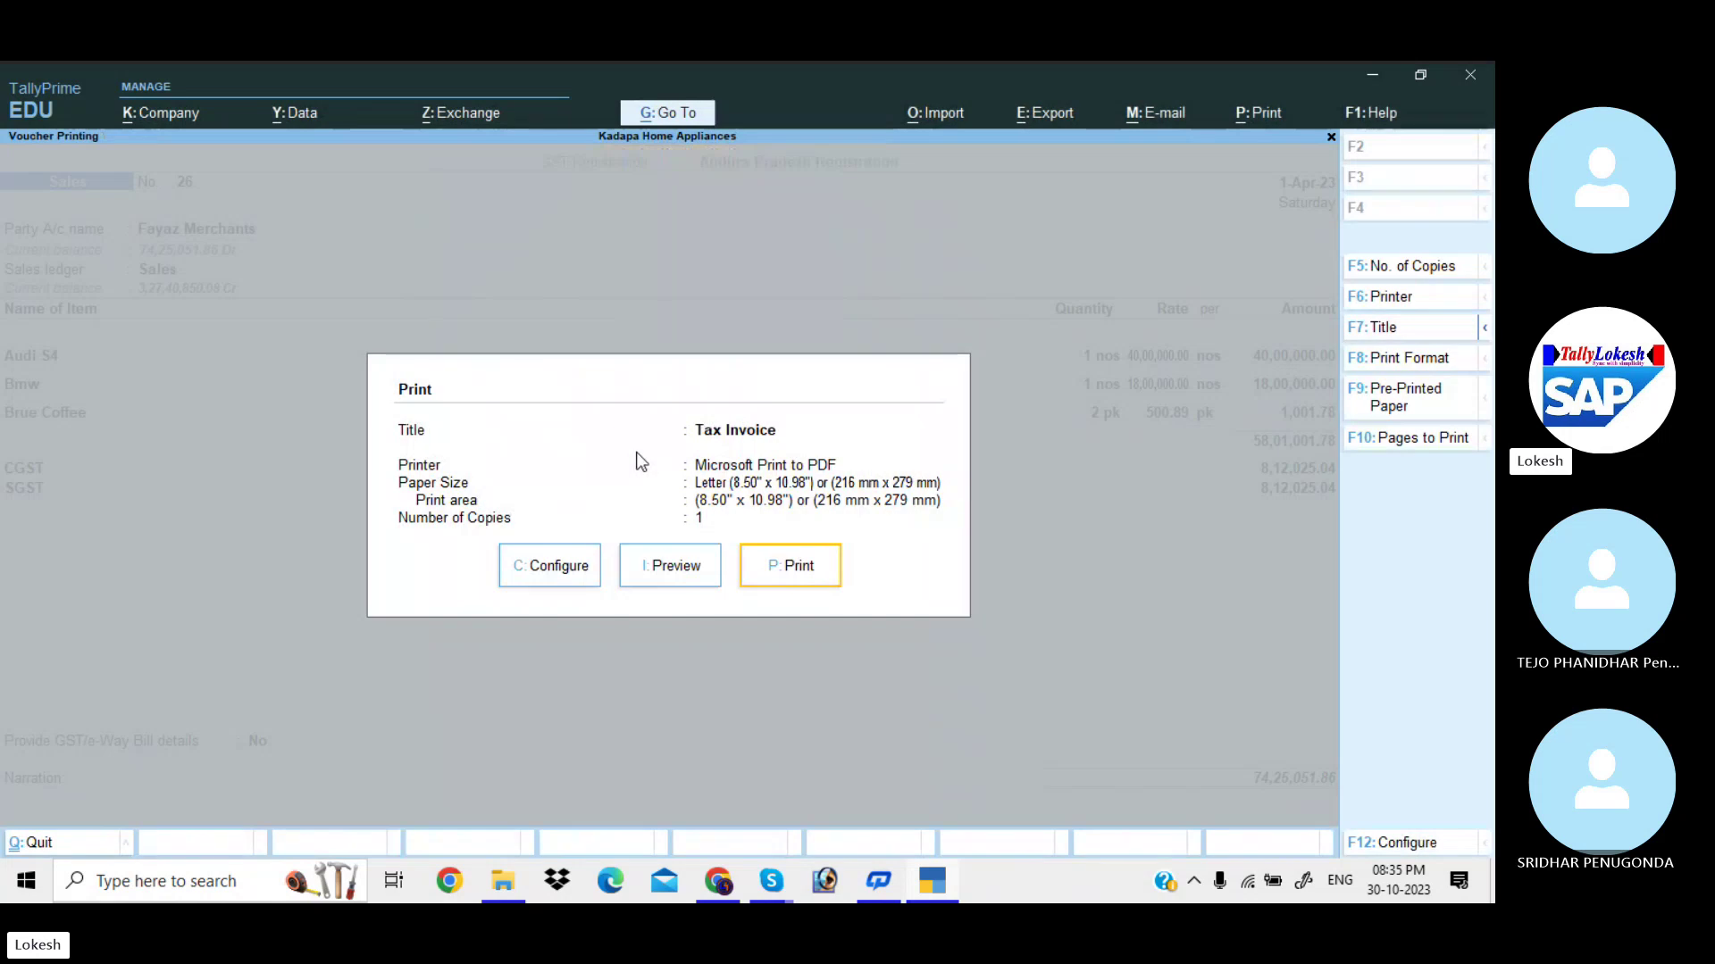
Switch Show GST Analysis to No in the tax invoice print configuration.
click(588, 571)
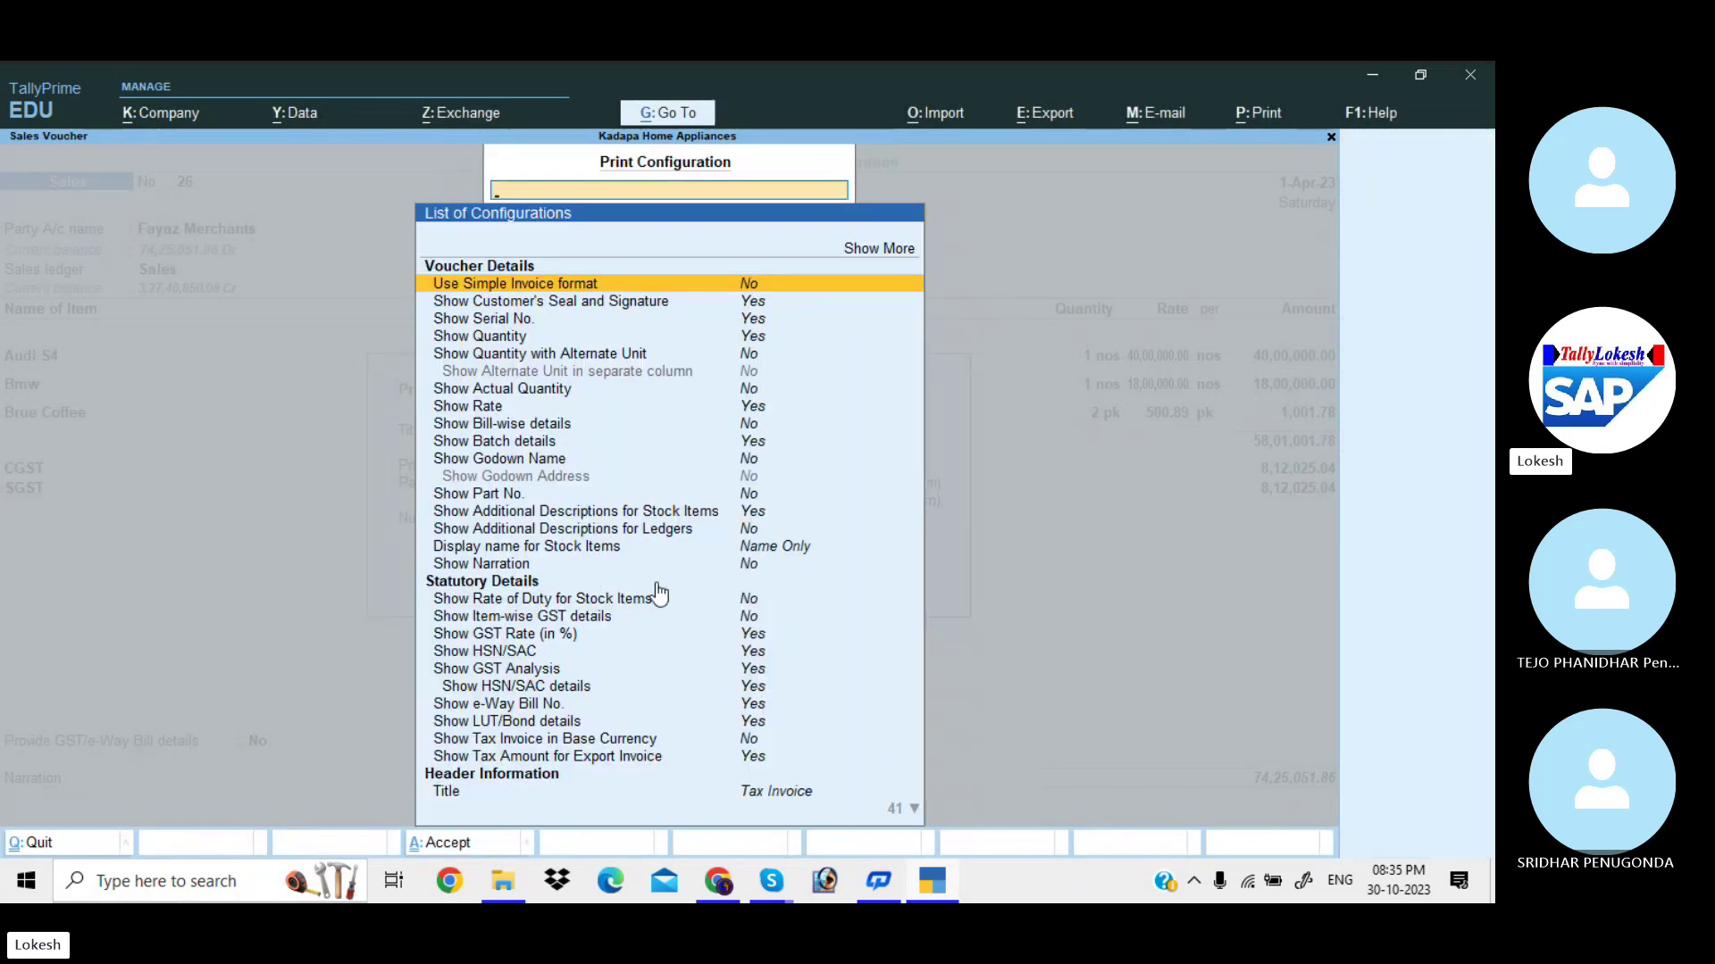
click(756, 658)
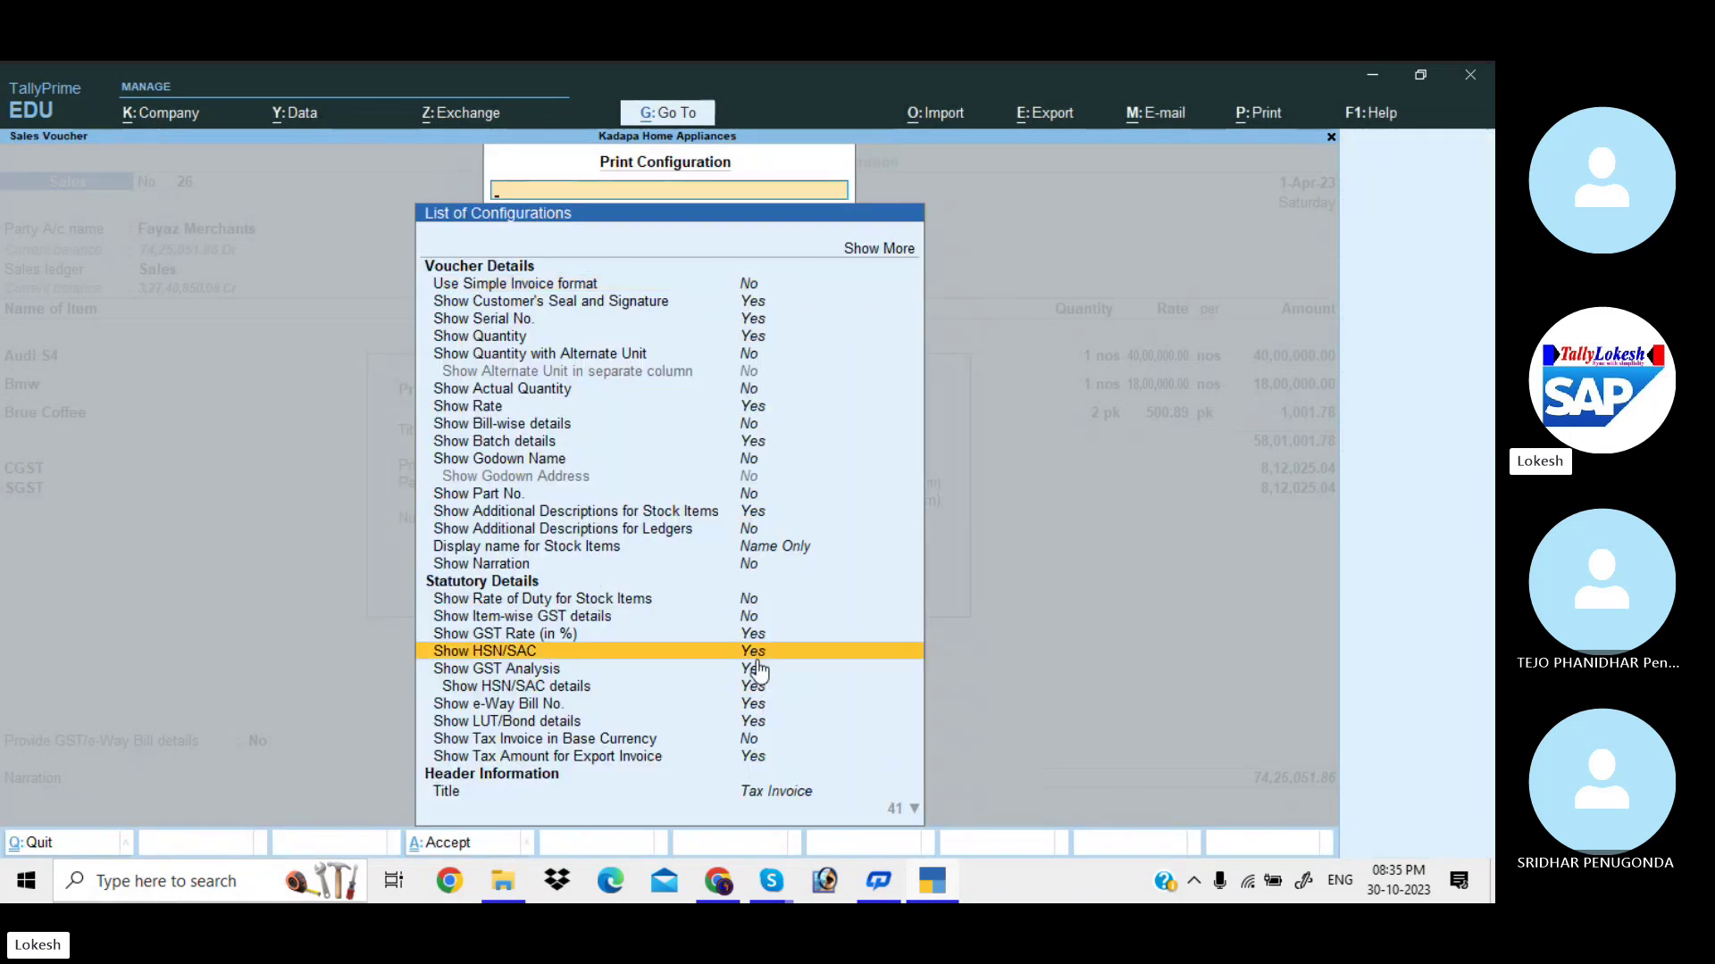
click(766, 676)
click(766, 676)
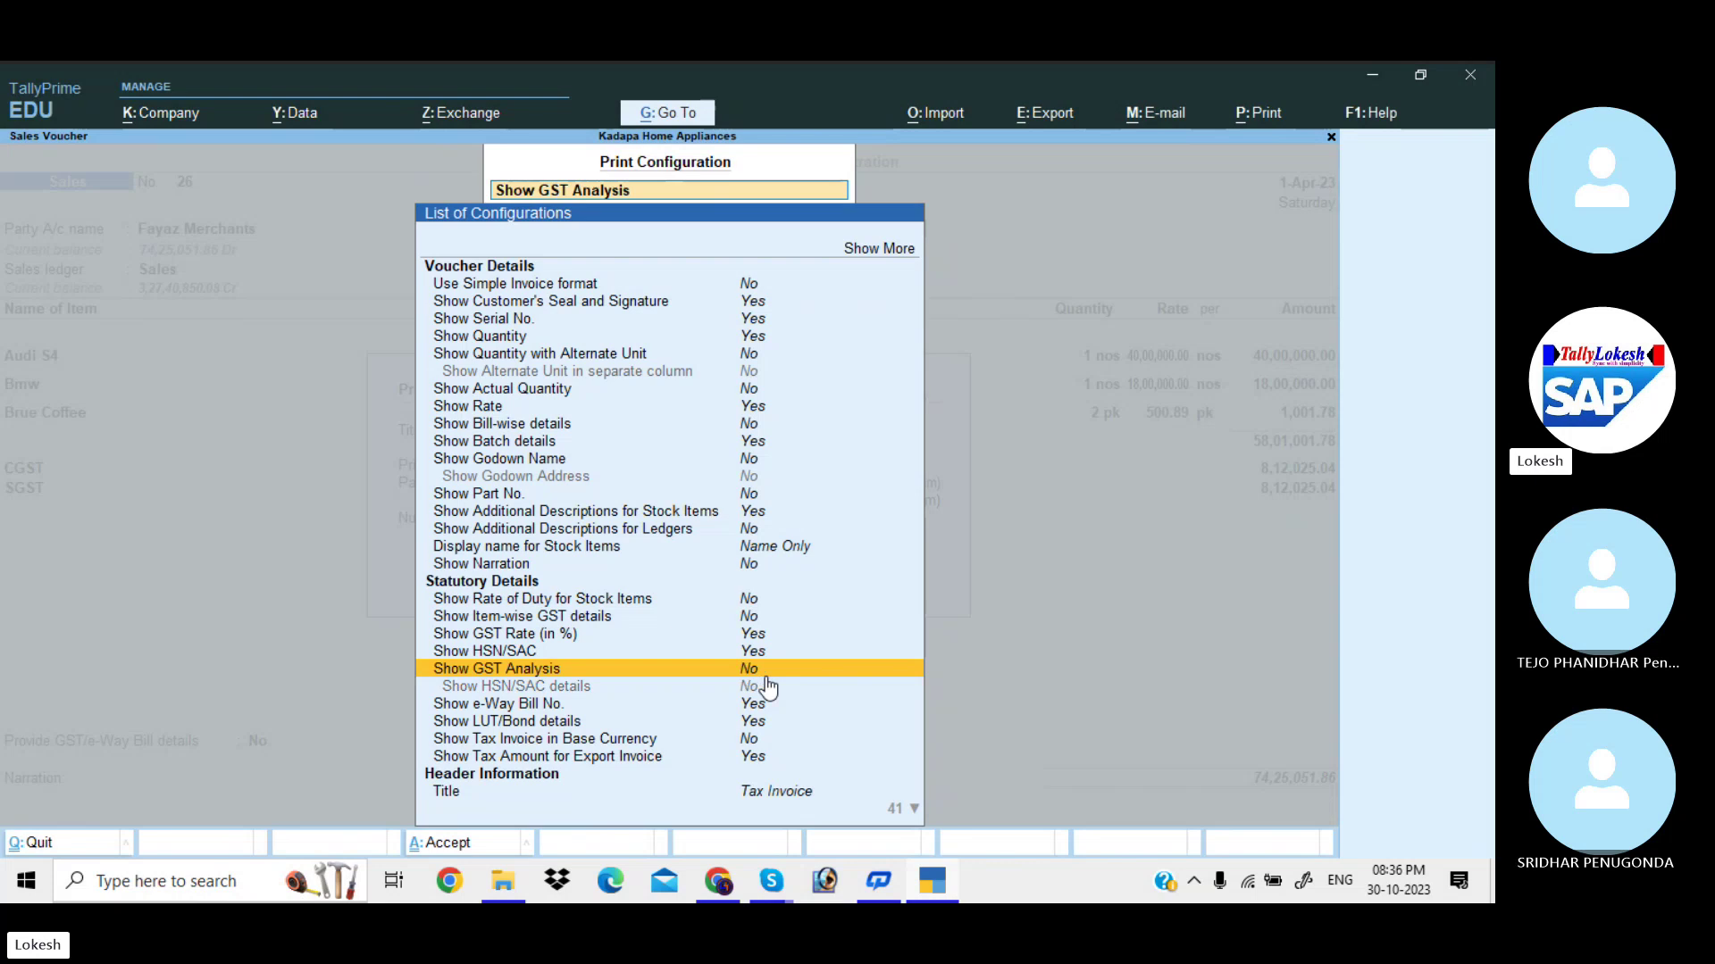
key(Escape)
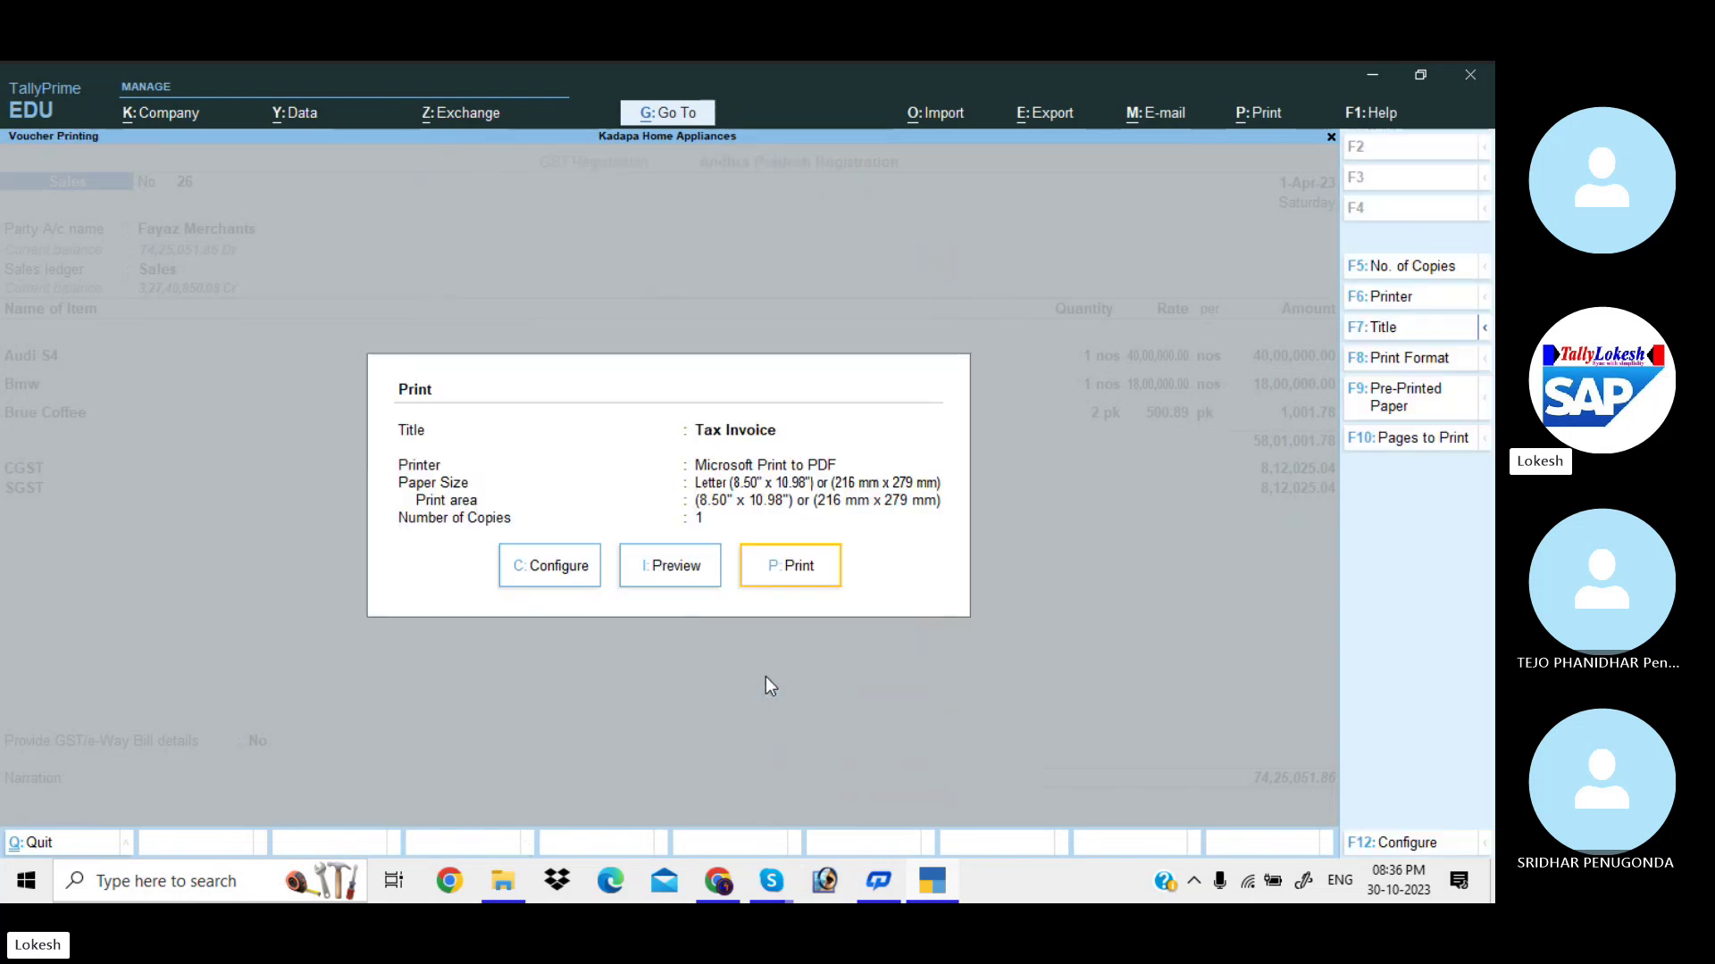
Preview the invoice without GST analysis to confirm it fits one page, then reopen Print Configuration.
click(699, 571)
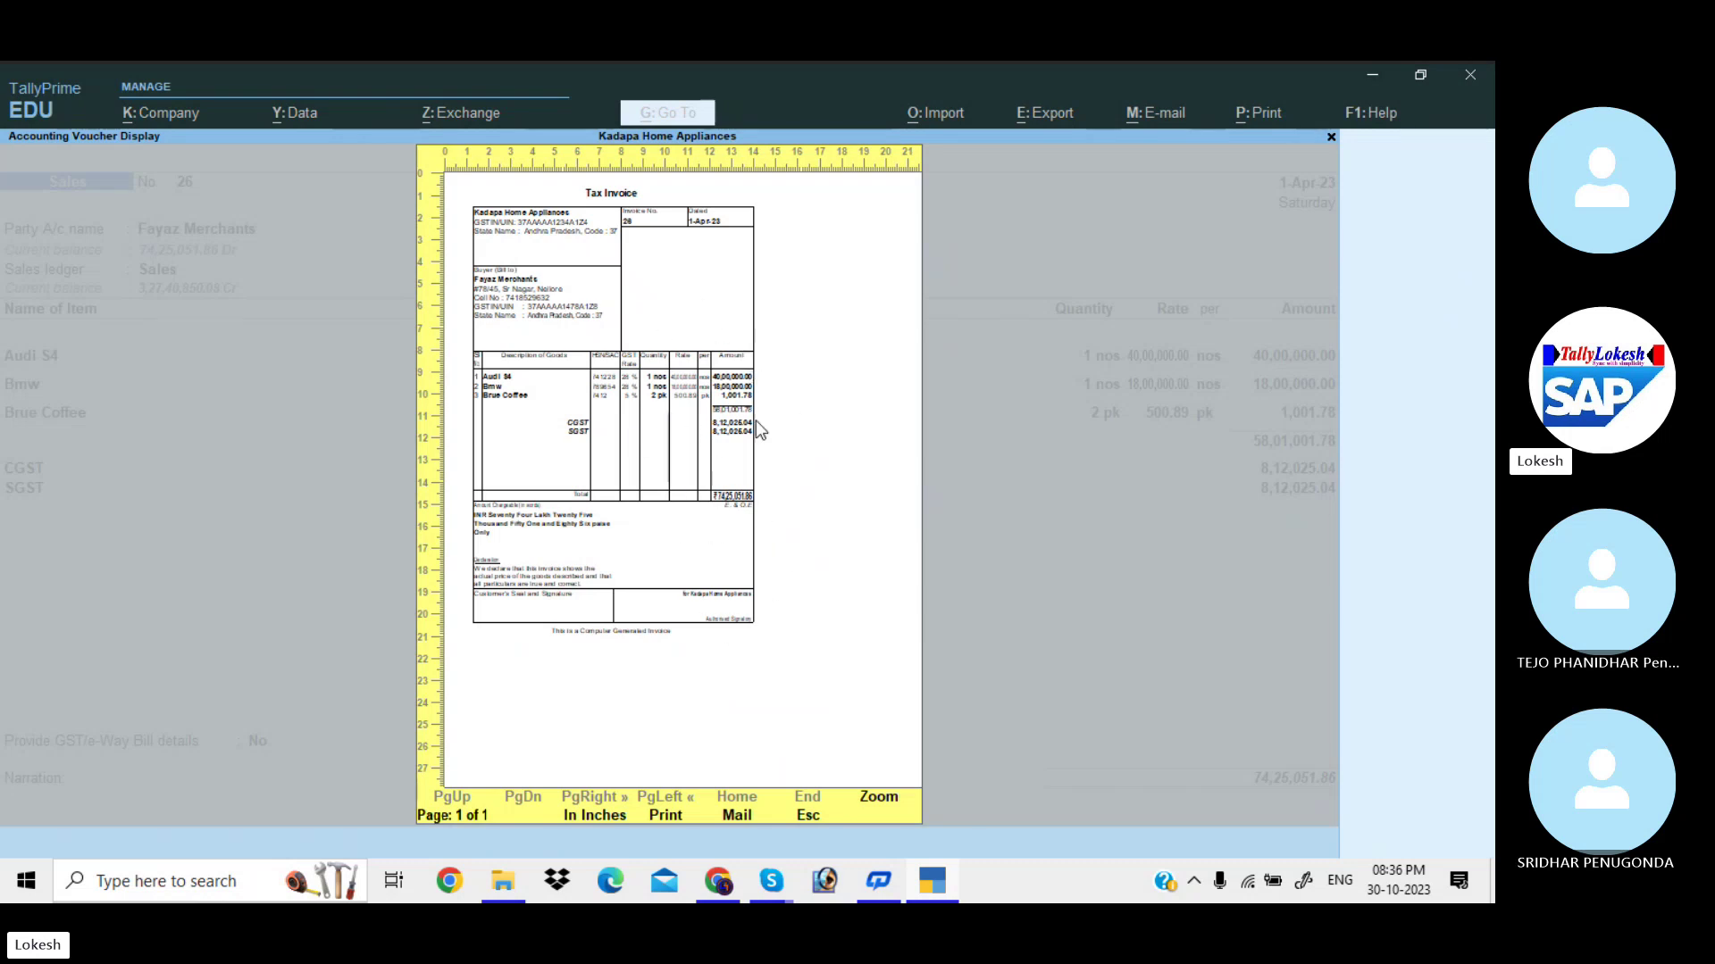
key(Escape)
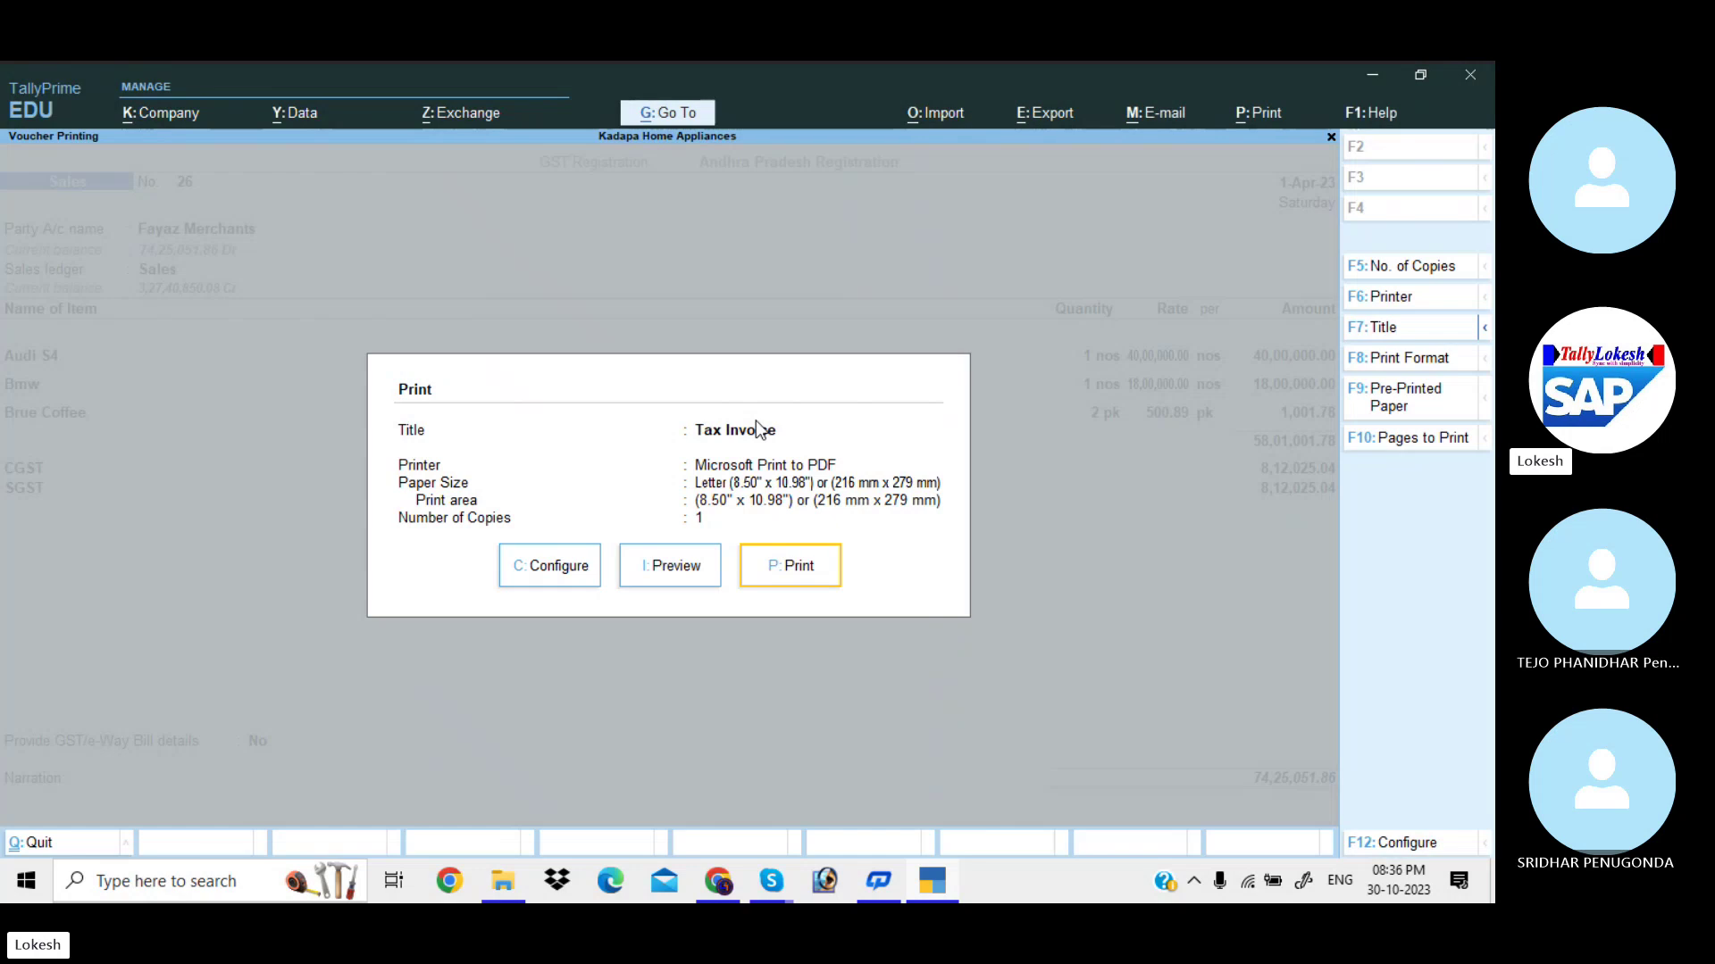
click(574, 558)
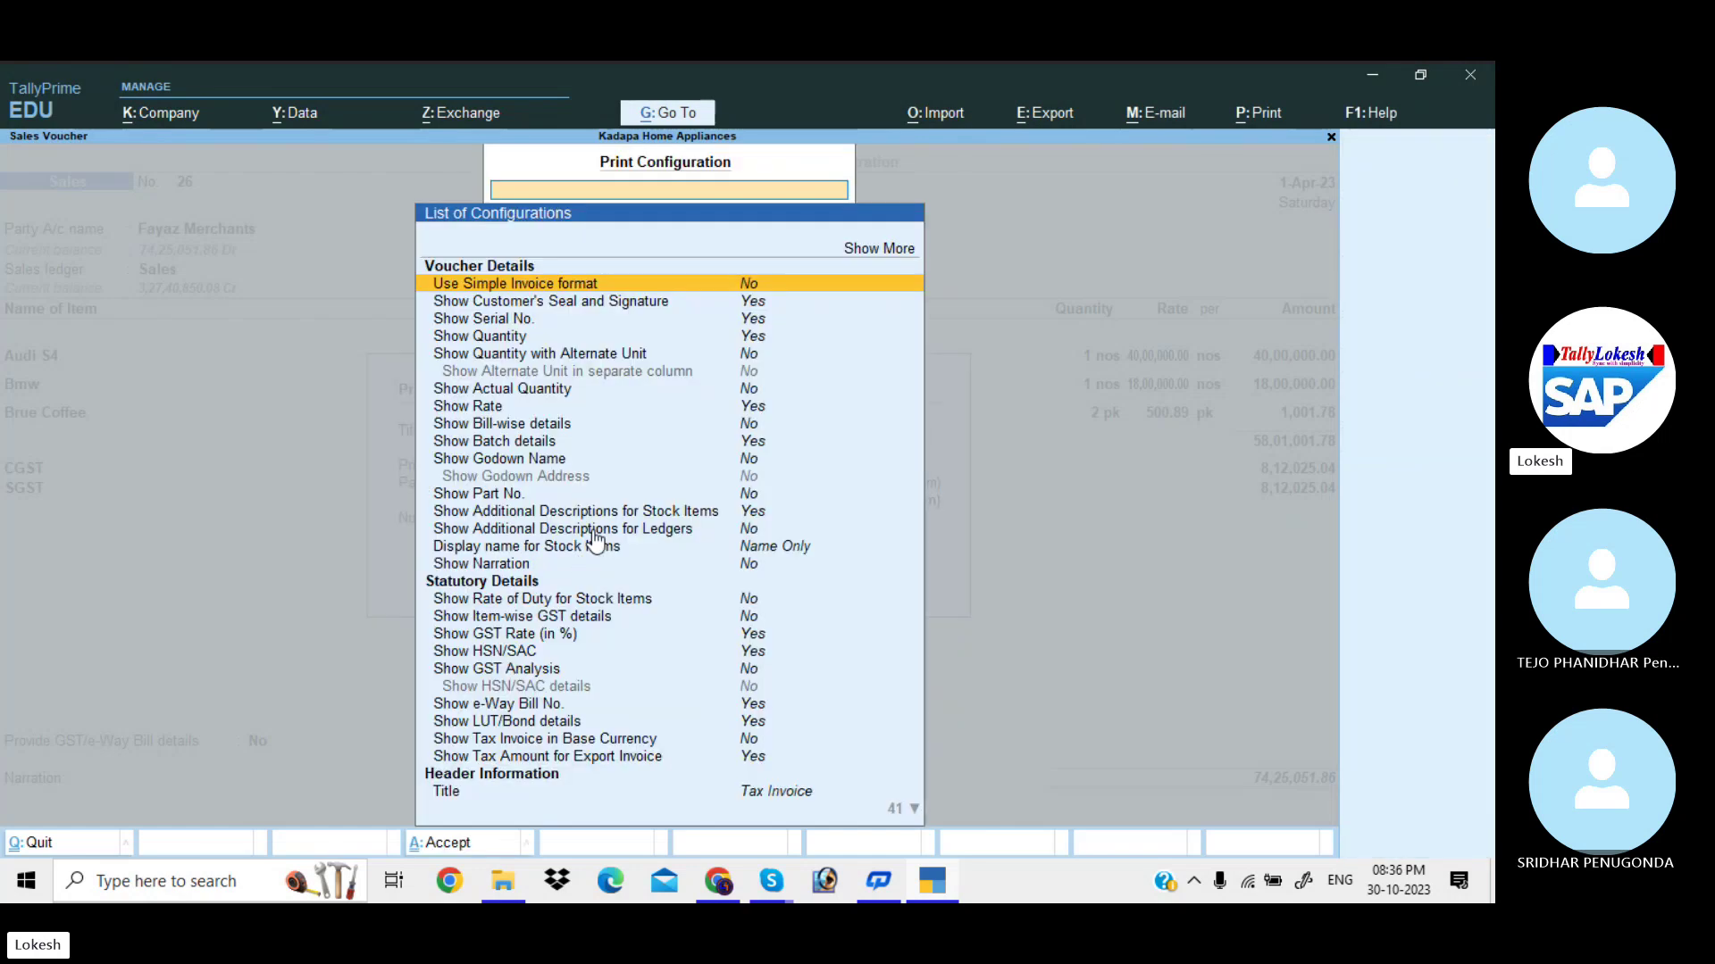
Set normal and simple invoice height to 12 inches and width to 8 inches.
click(895, 248)
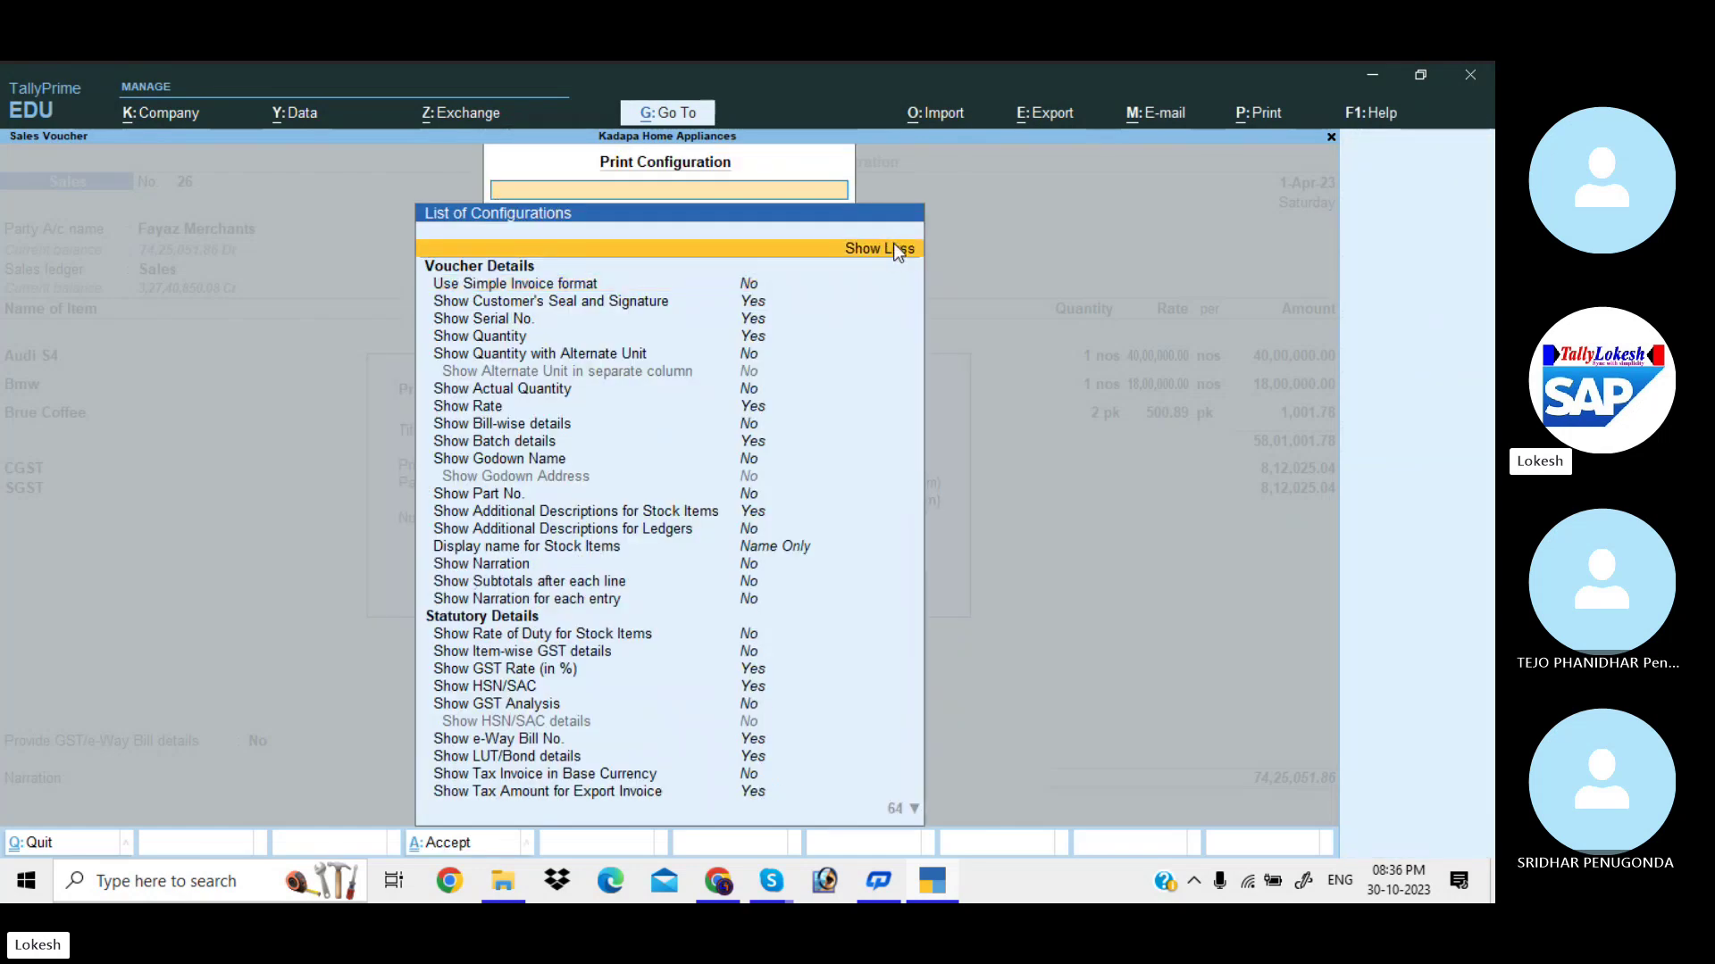
key(Down)
key(Down)
key(Down)
key(Down)
key(Down)
key(Down)
key(Down)
key(Down)
key(Down)
key(Down)
key(Down)
key(Down)
key(Down)
key(Down)
key(Down)
key(Down)
key(Down)
key(Down)
key(Down)
key(Down)
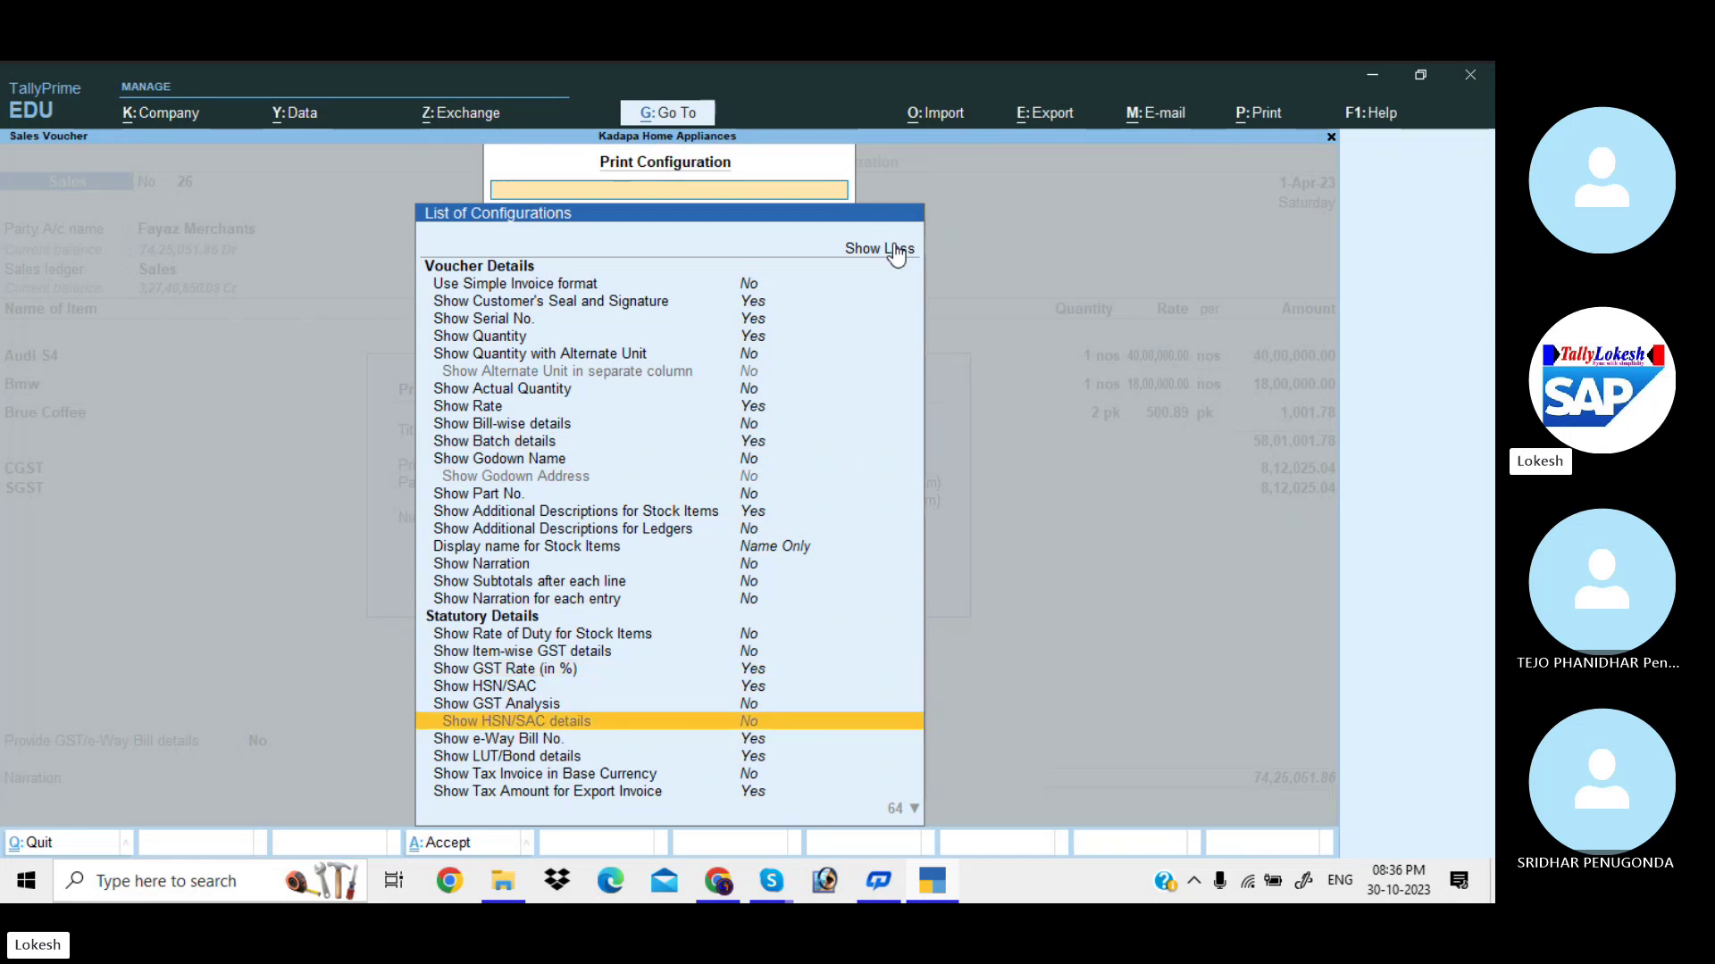
key(Down)
key(Down)
key(Down)
key(Down)
key(Down)
key(Down)
key(Down)
key(Down)
key(Down)
key(Down)
key(Down)
key(Down)
key(Down)
key(Down)
key(Down)
key(Down)
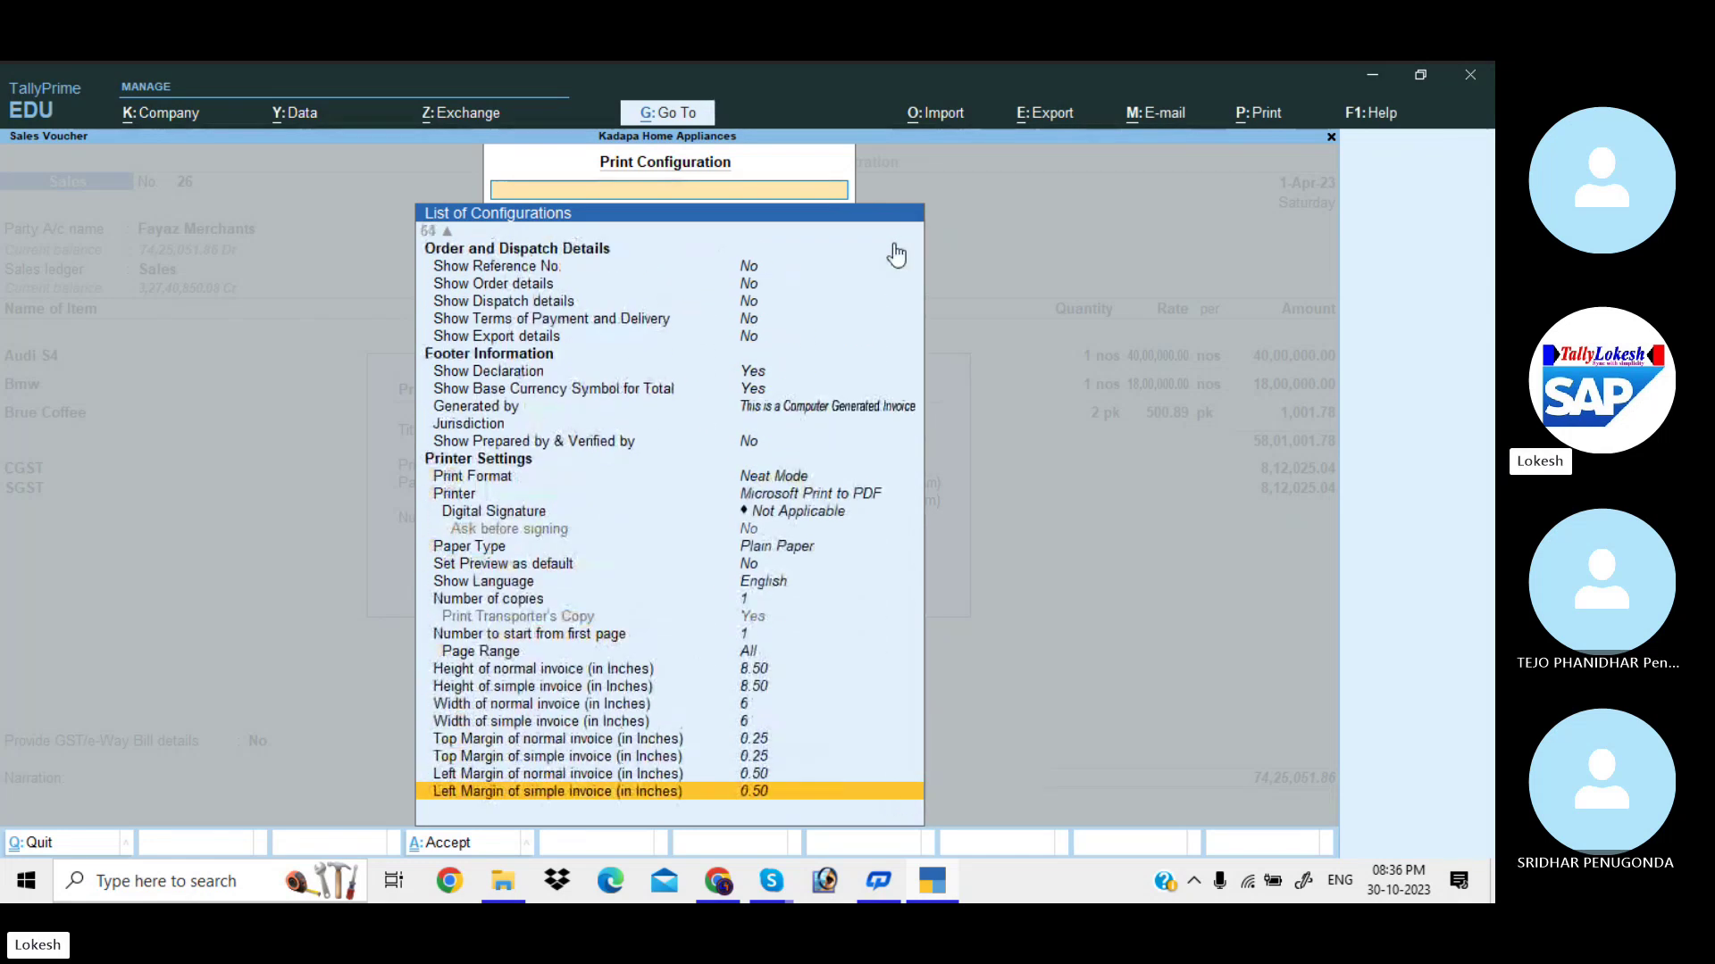
key(Up)
key(Up)
key(Up)
key(Up)
key(Up)
key(Up)
key(Up)
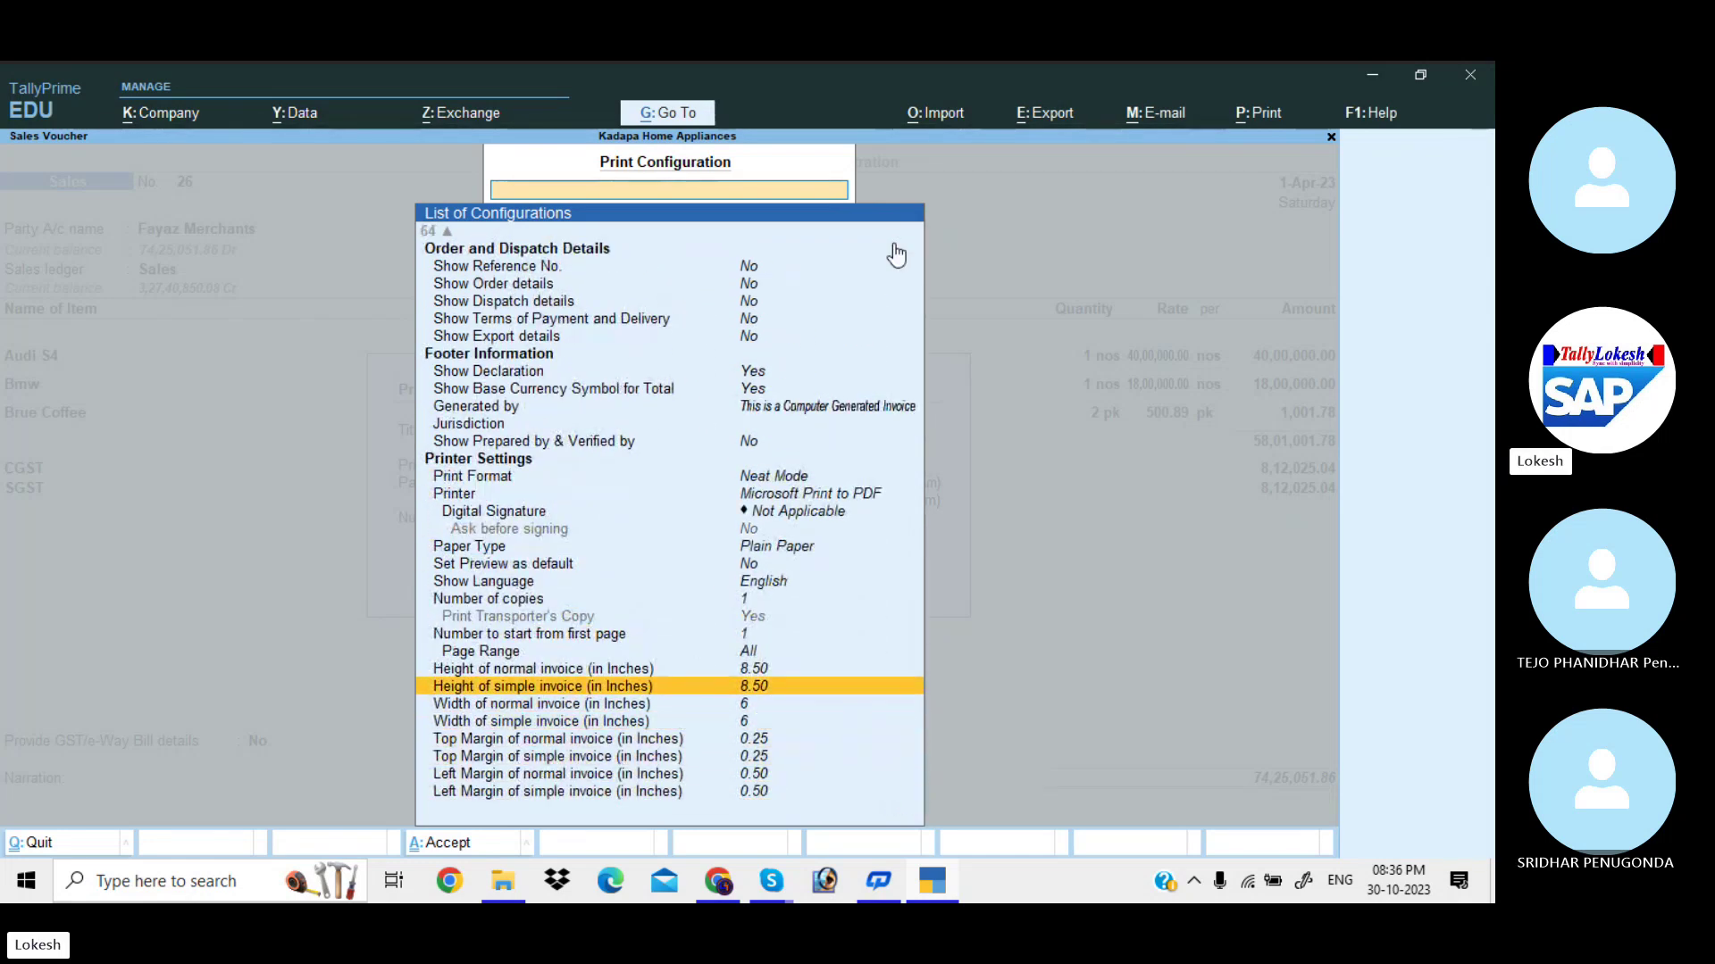
key(Return)
text(12)
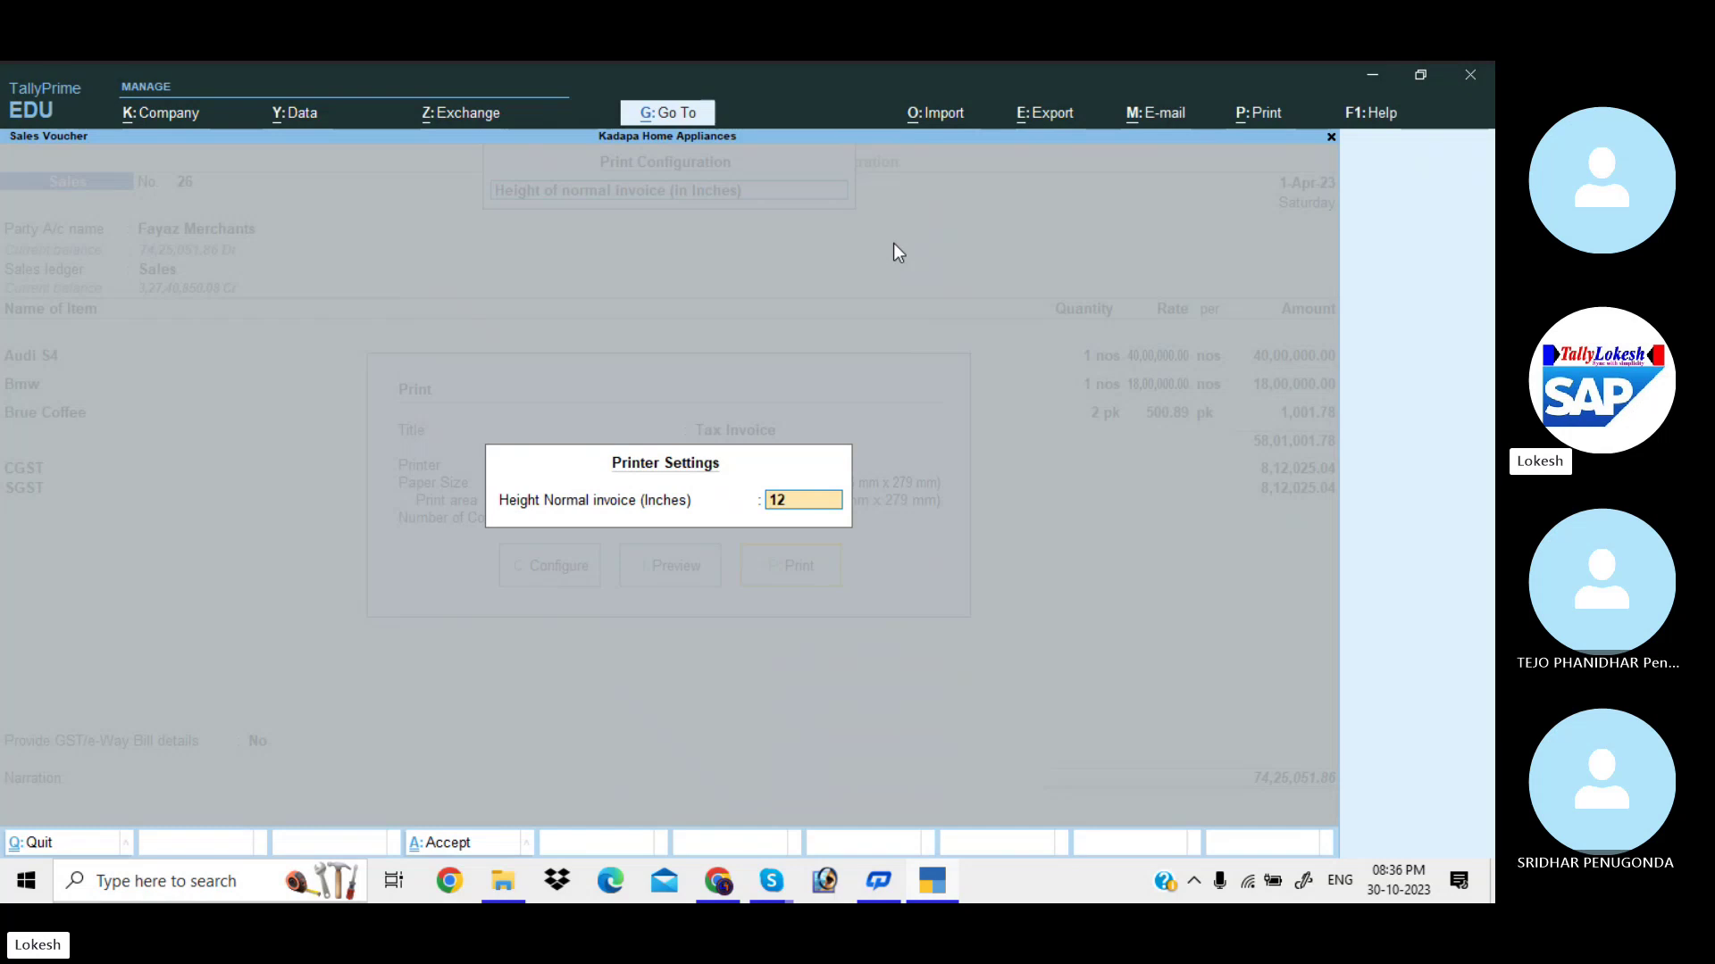
key(Return)
key(Return)
text(12)
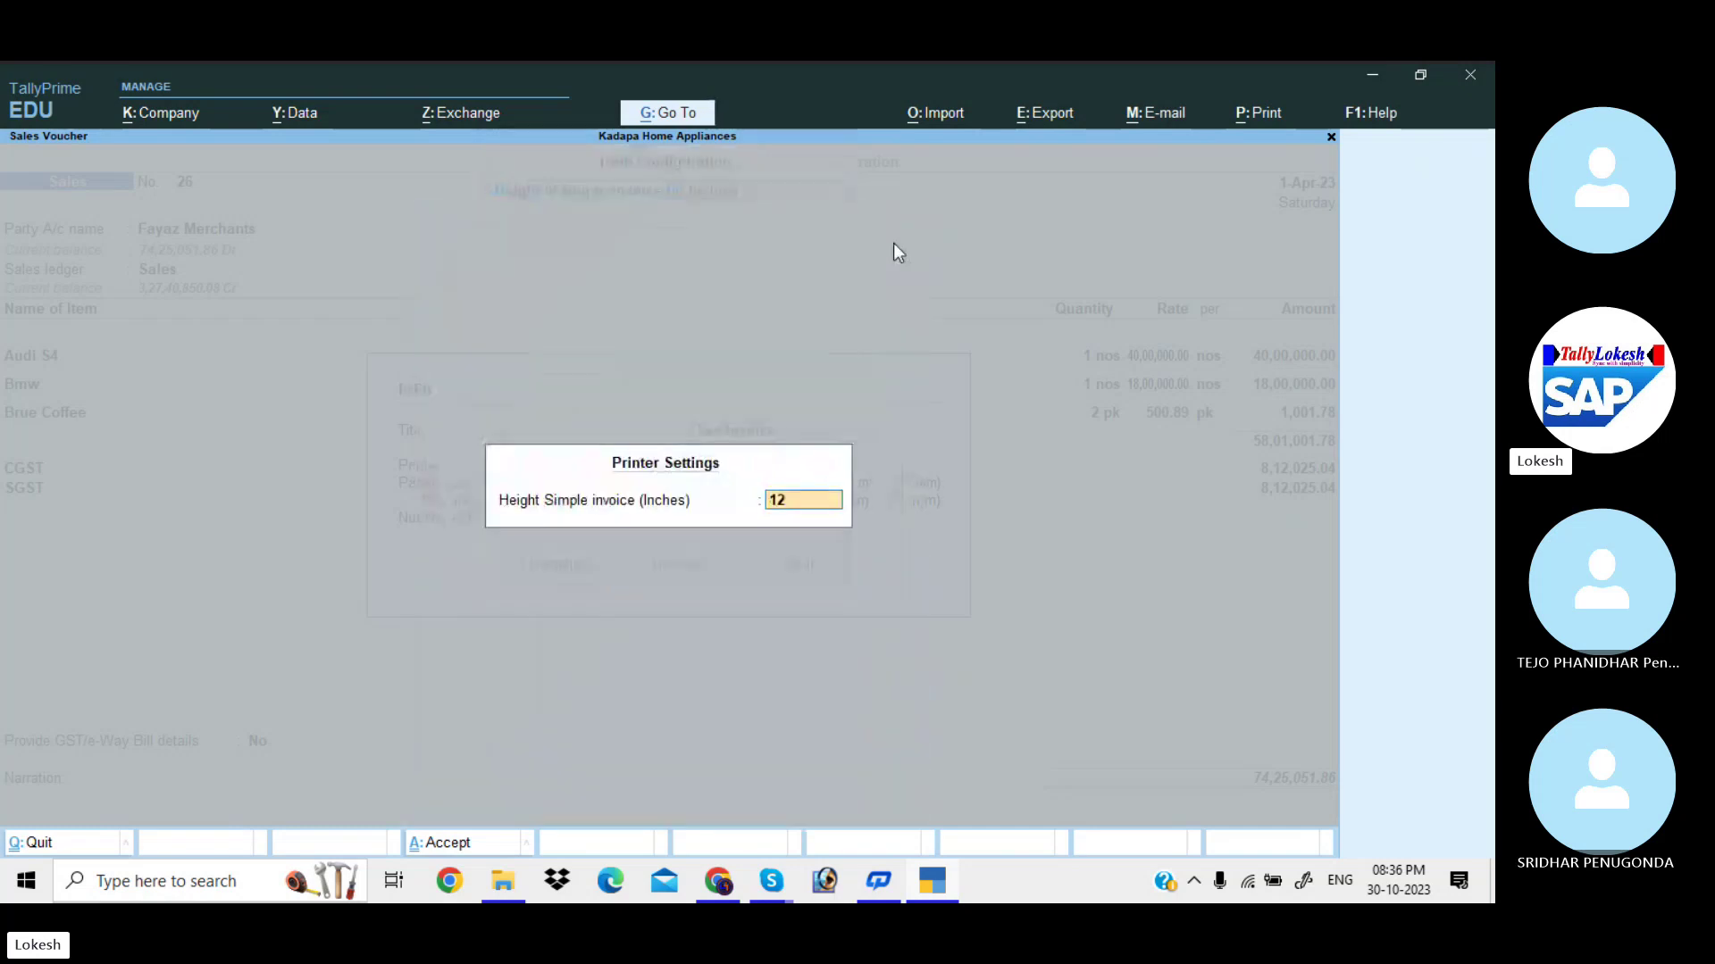
key(Return)
key(Return)
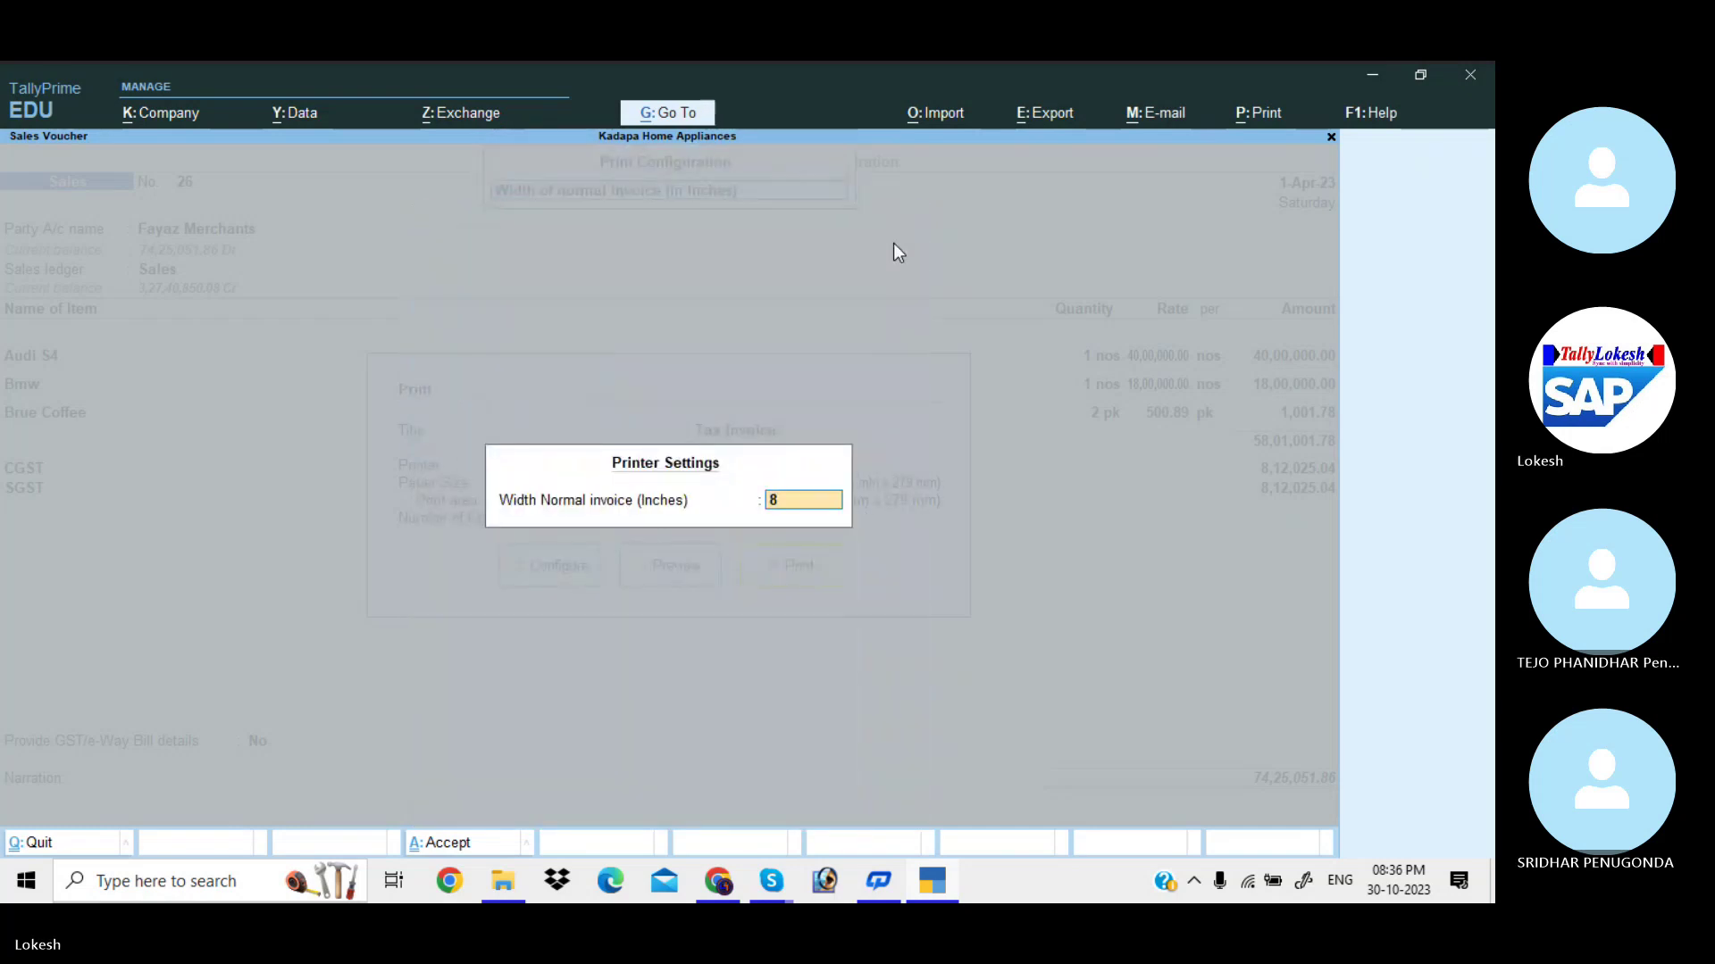
text(8)
key(Return)
key(Return)
text(8)
key(Return)
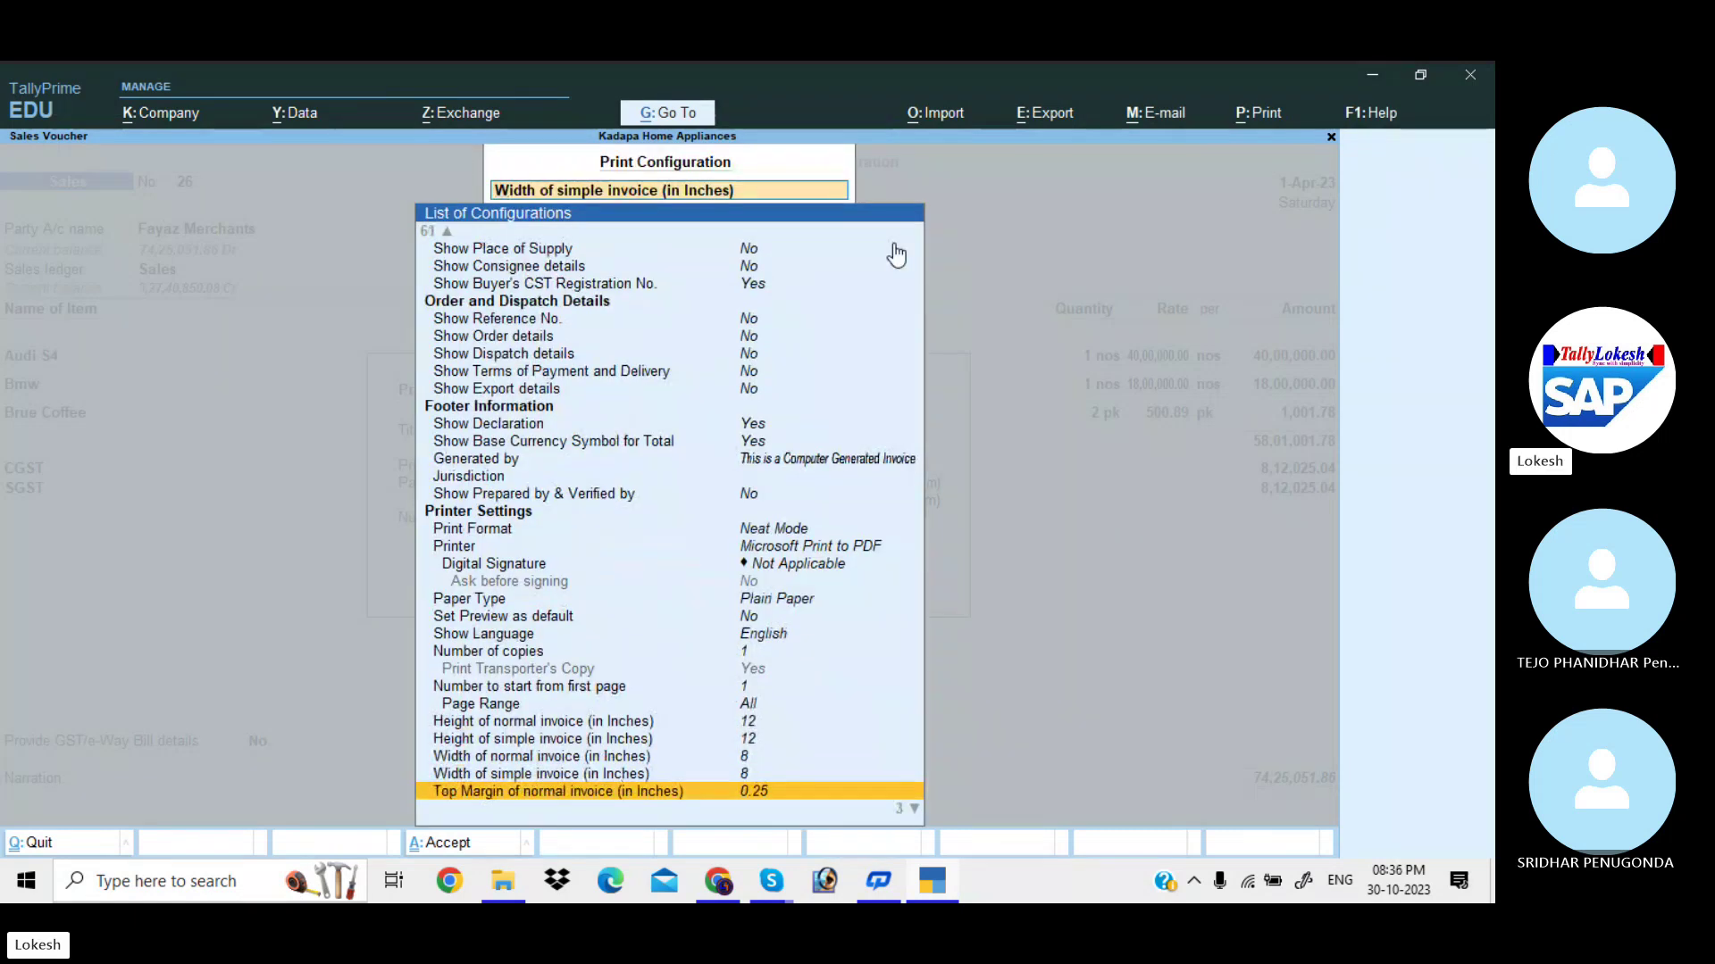
Try setting Number of Copies to 3, then abandon the change, keeping 1 copy.
key(Up)
key(Up)
key(Up)
key(Up)
key(Up)
key(Up)
key(Up)
key(Up)
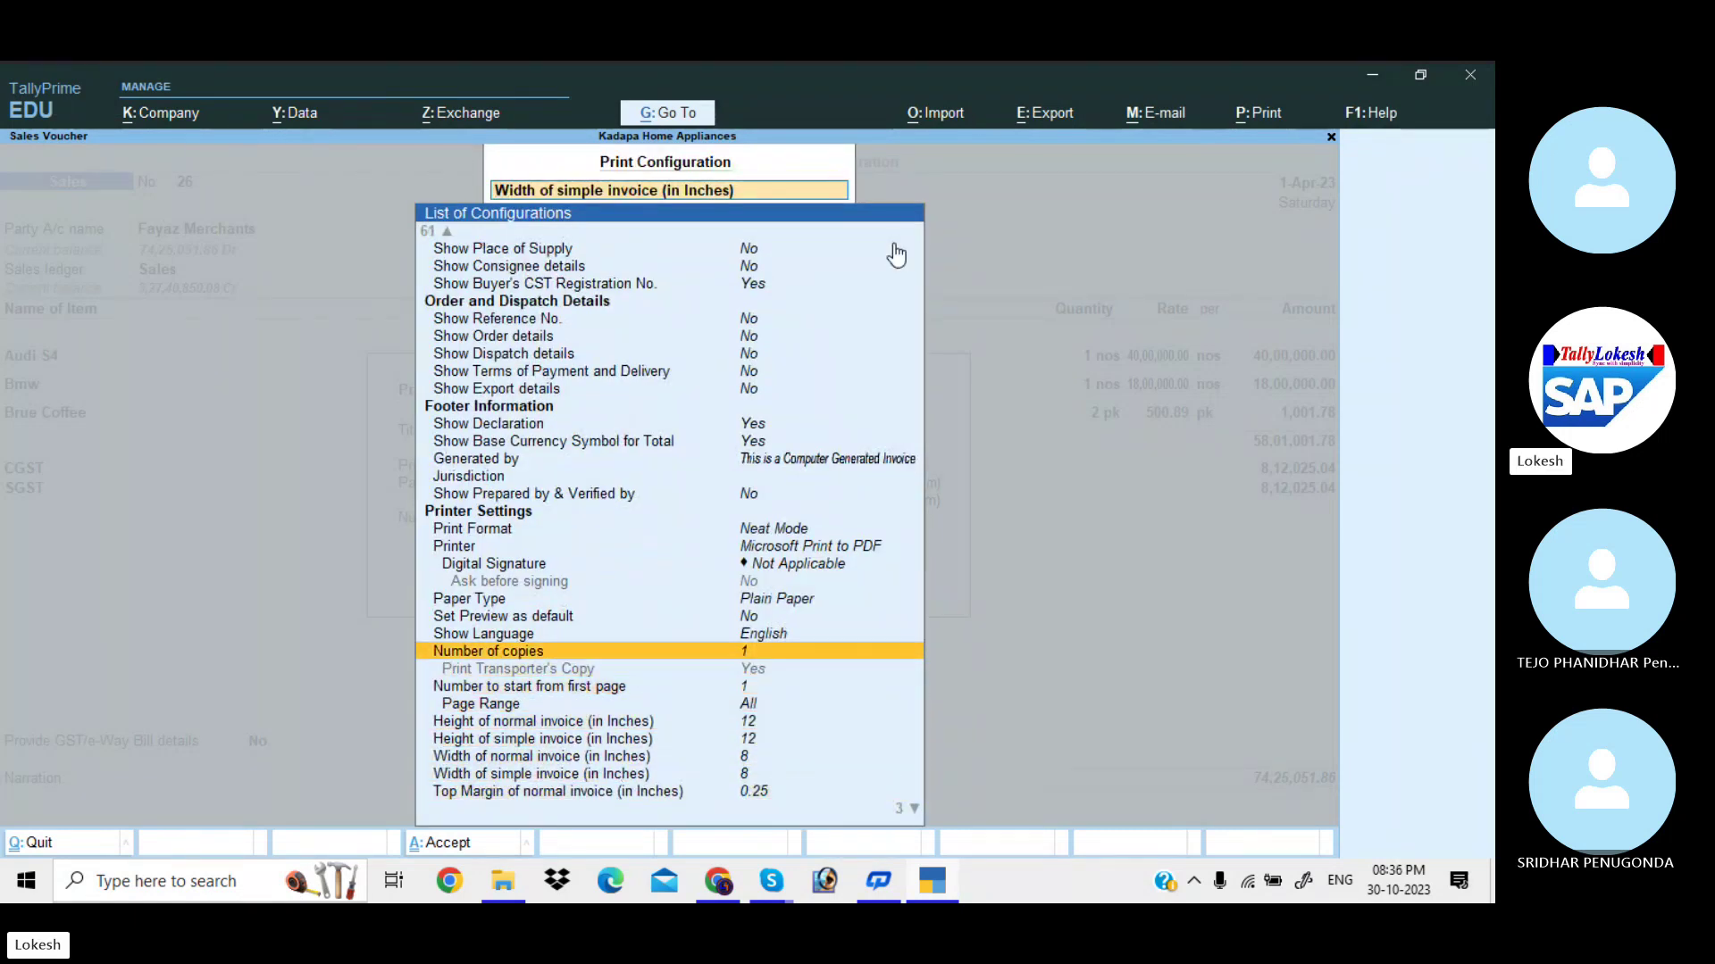
key(Return)
text(3)
key(Return)
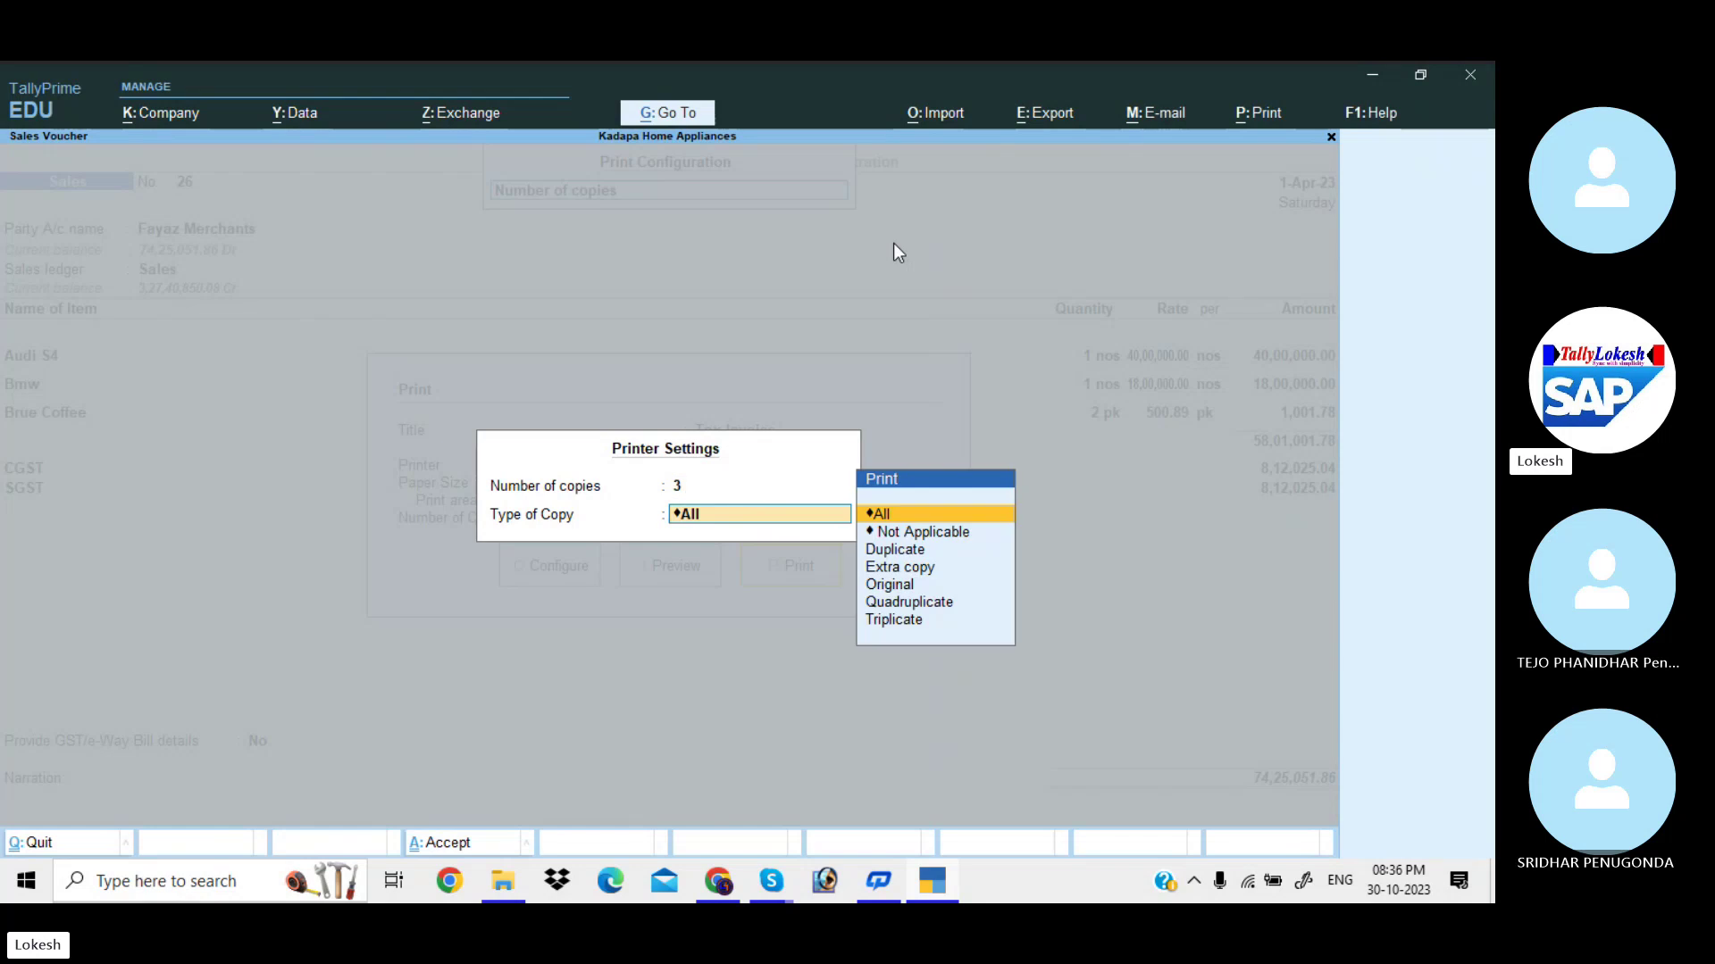
key(Down)
key(Down)
key(Down)
key(Down)
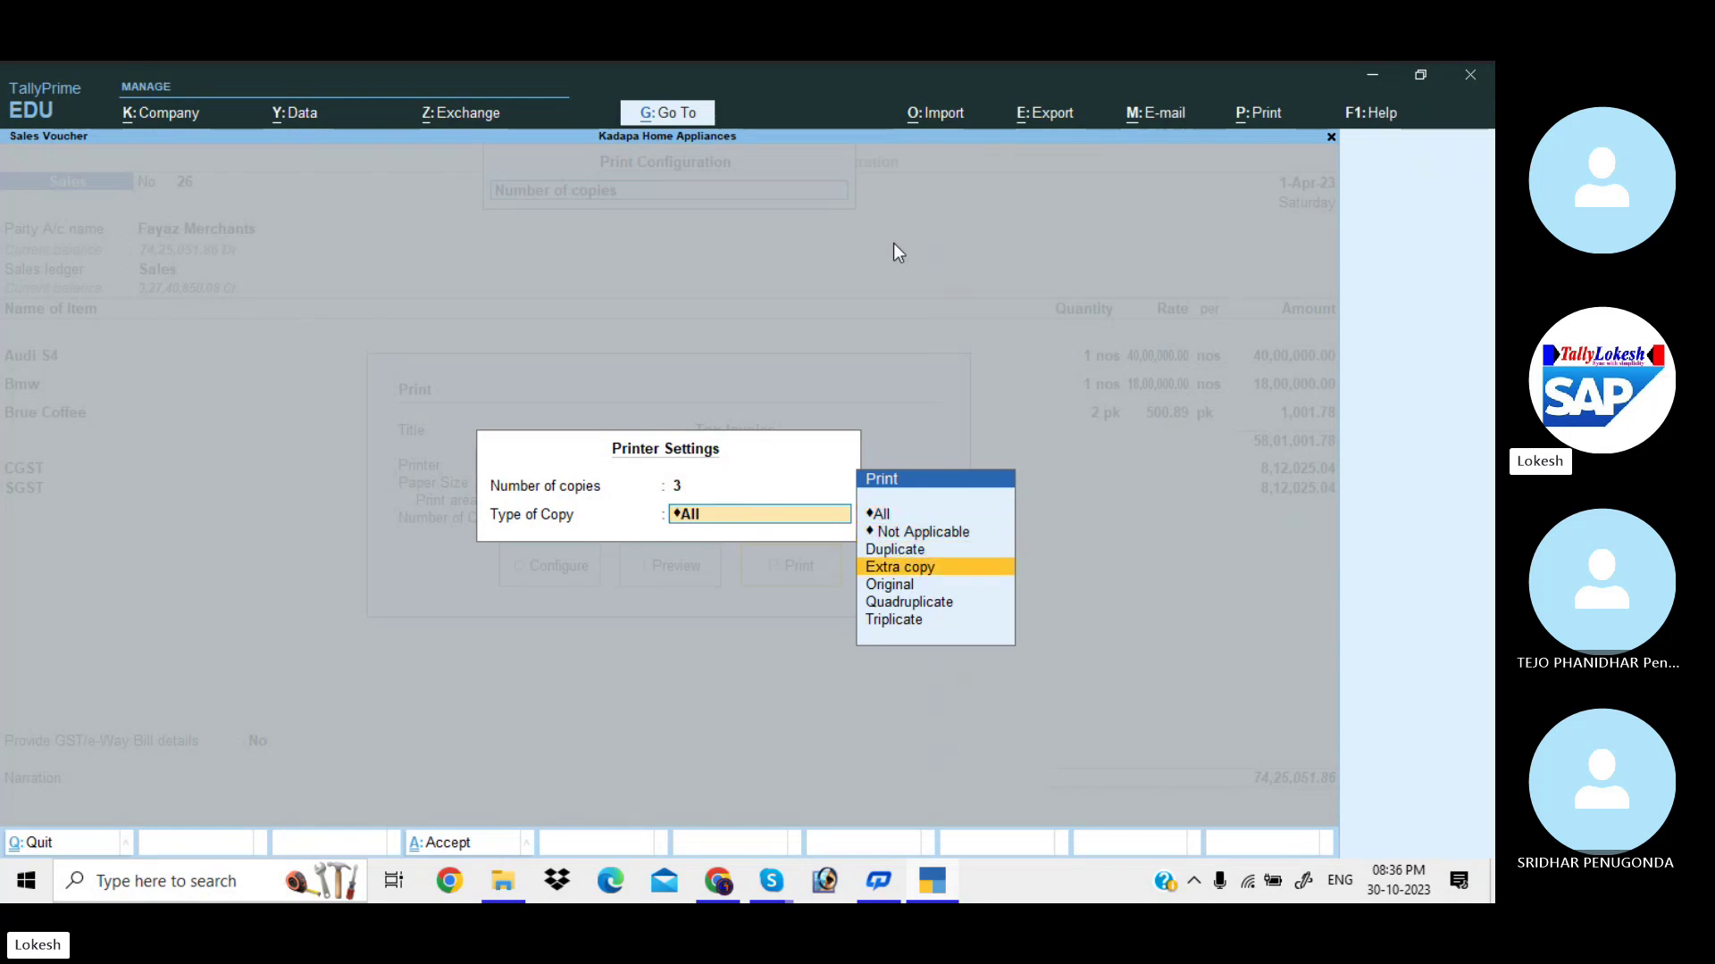
key(Down)
key(Down)
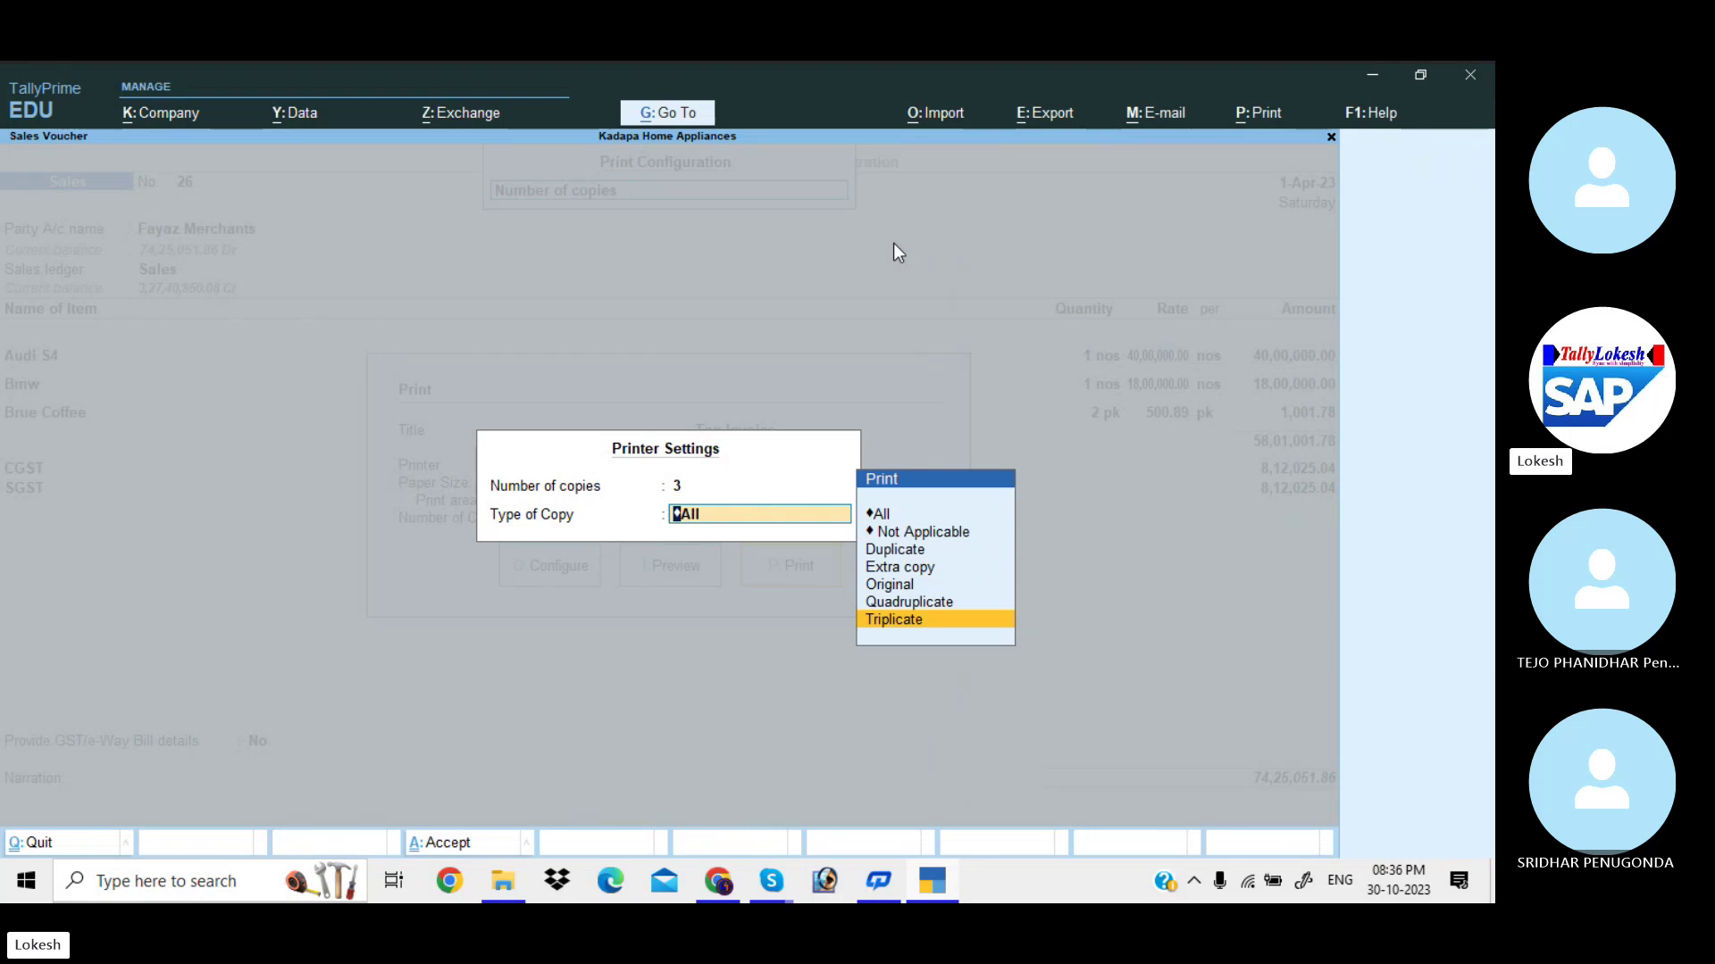
key(Down)
key(Escape)
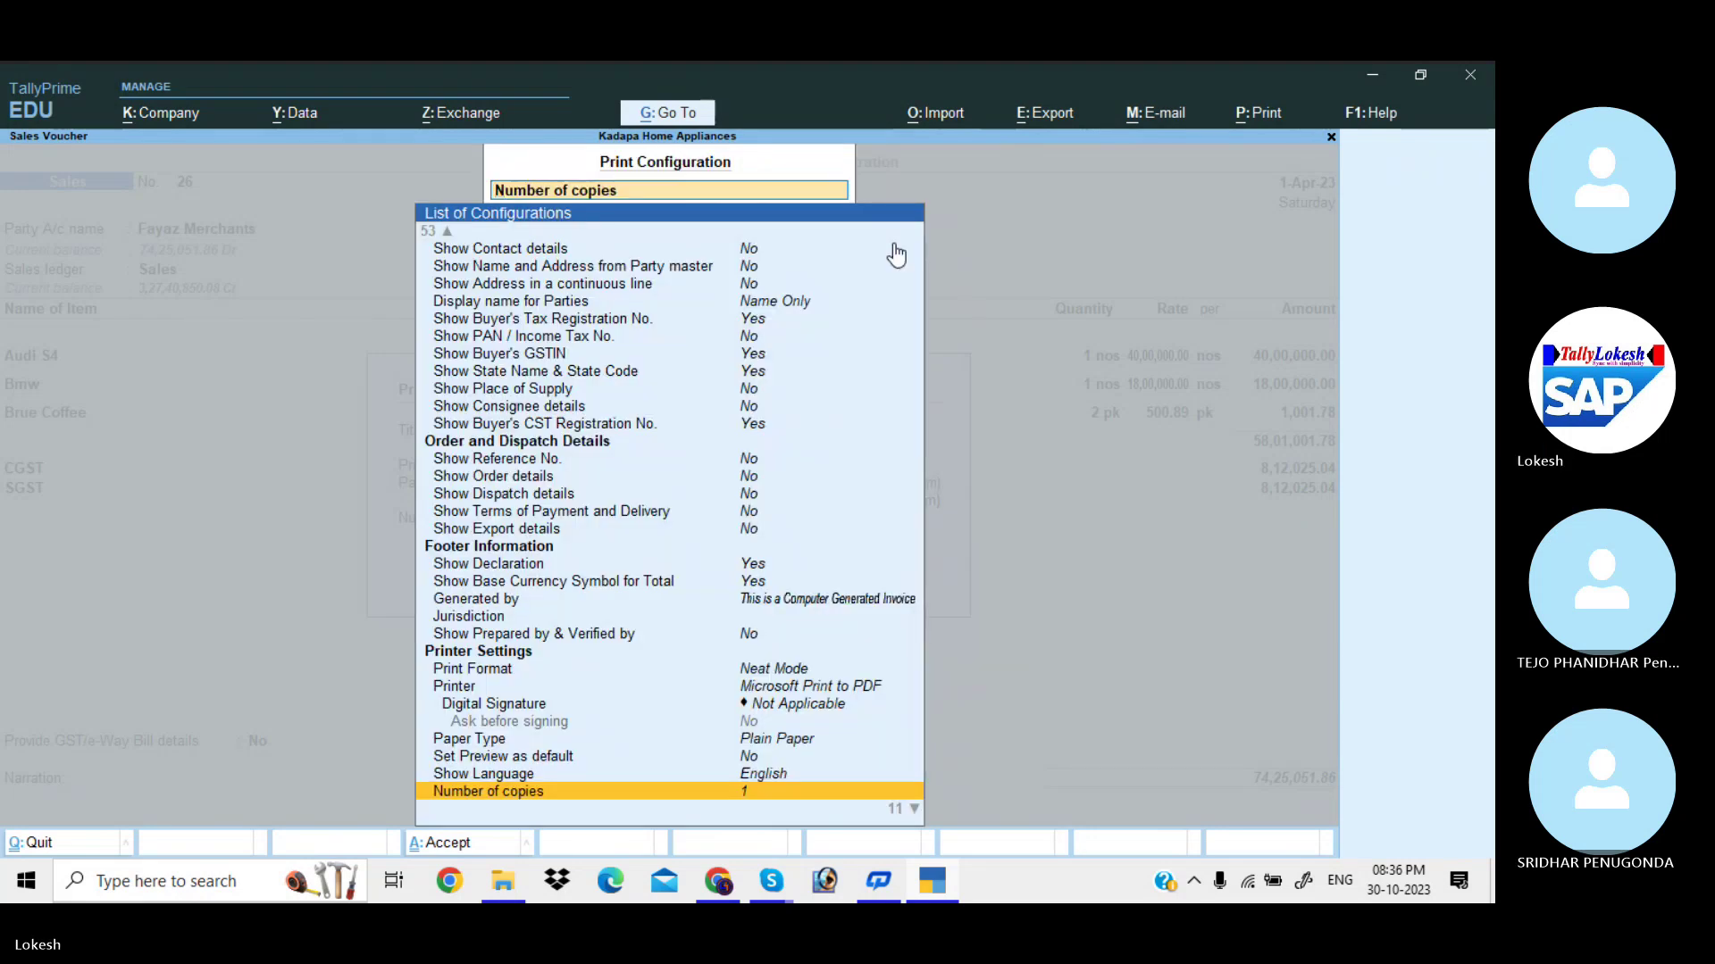
Leave the print configuration and return to the Tax Invoice print options.
key(Up)
key(Up)
key(Up)
key(Up)
key(Up)
key(Up)
key(Up)
key(Up)
key(Up)
key(Up)
key(Up)
key(Up)
key(Up)
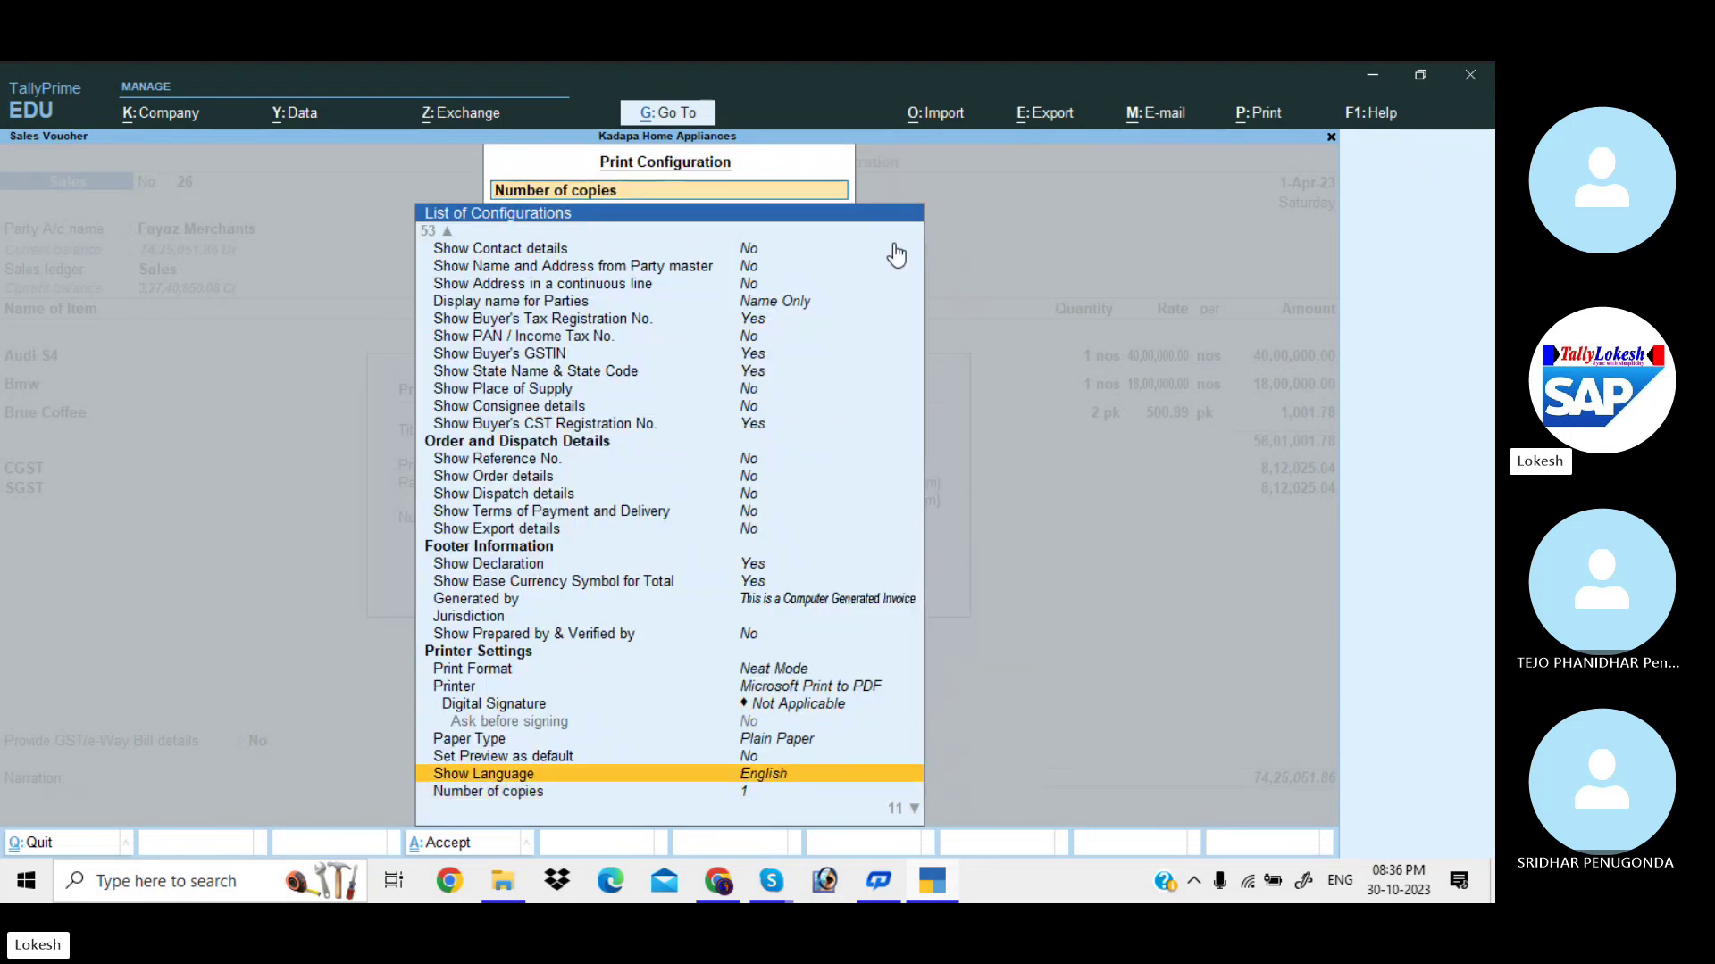
key(Up)
key(Up)
key(Up)
key(Up)
key(Up)
key(Up)
key(Up)
key(Up)
key(Up)
key(Up)
key(Up)
key(Up)
key(Up)
key(Up)
key(Up)
key(Up)
key(Up)
key(Up)
key(Up)
key(Up)
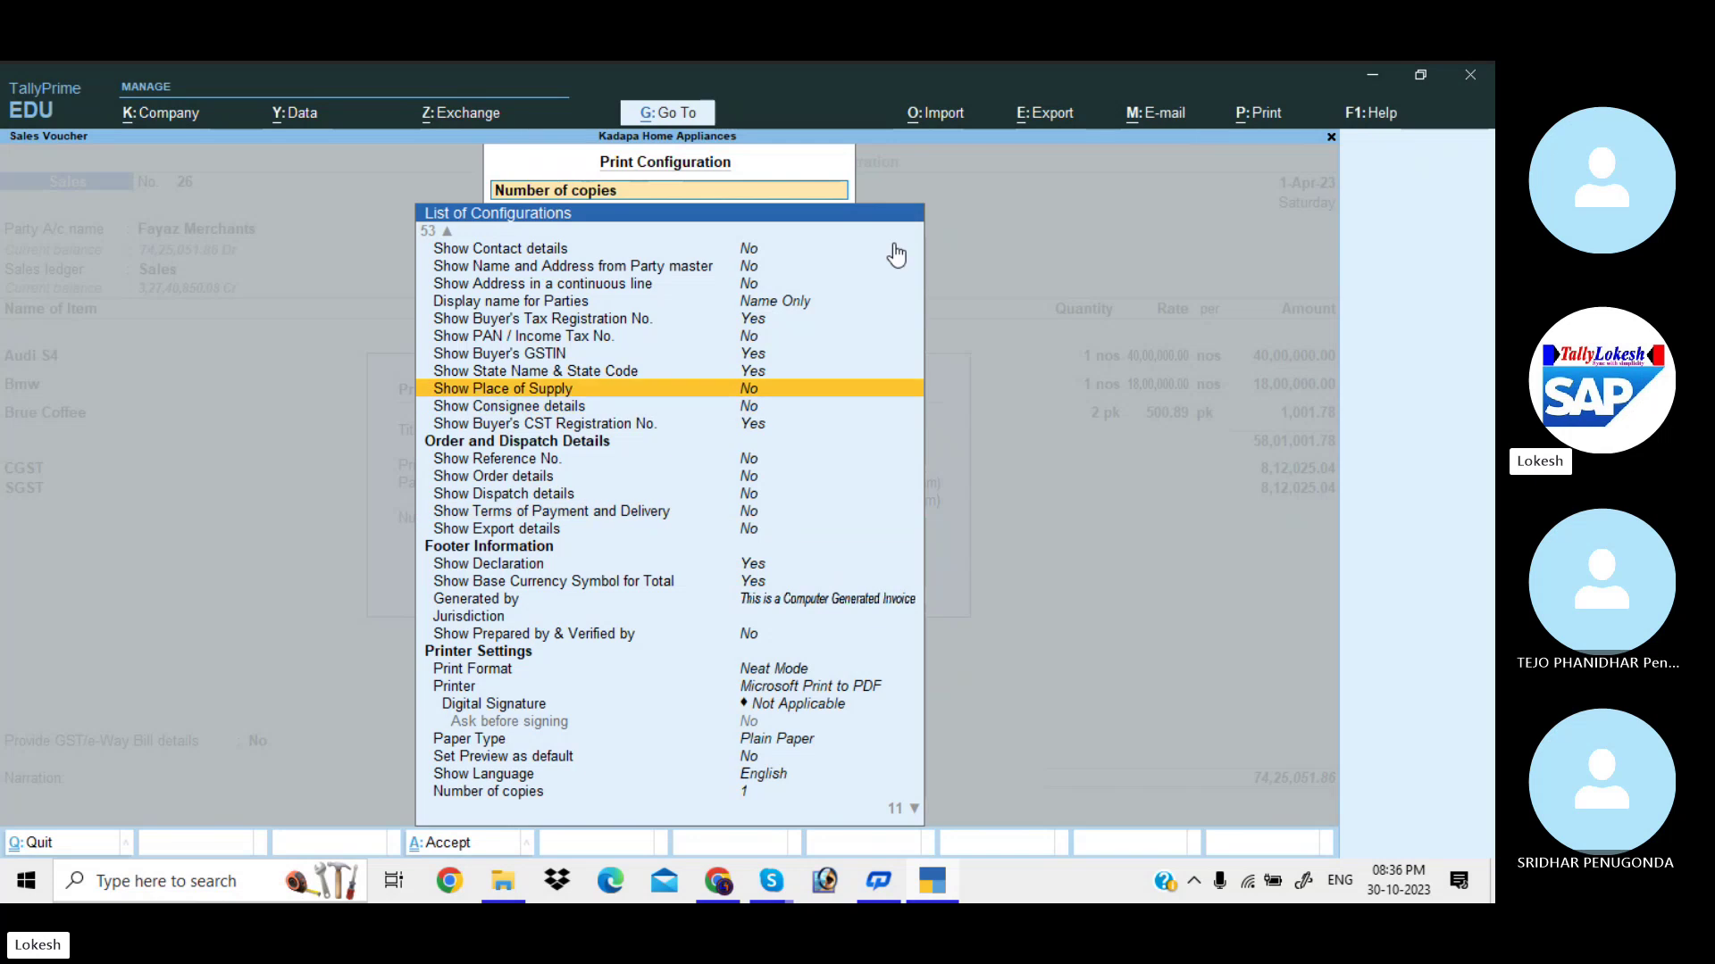
key(Up)
key(Up)
key(Up)
key(Up)
key(Up)
key(Up)
key(Up)
key(Up)
key(Up)
key(Up)
key(Up)
key(Up)
key(Up)
key(Up)
key(Up)
key(Up)
key(Up)
key(Up)
key(Up)
key(Up)
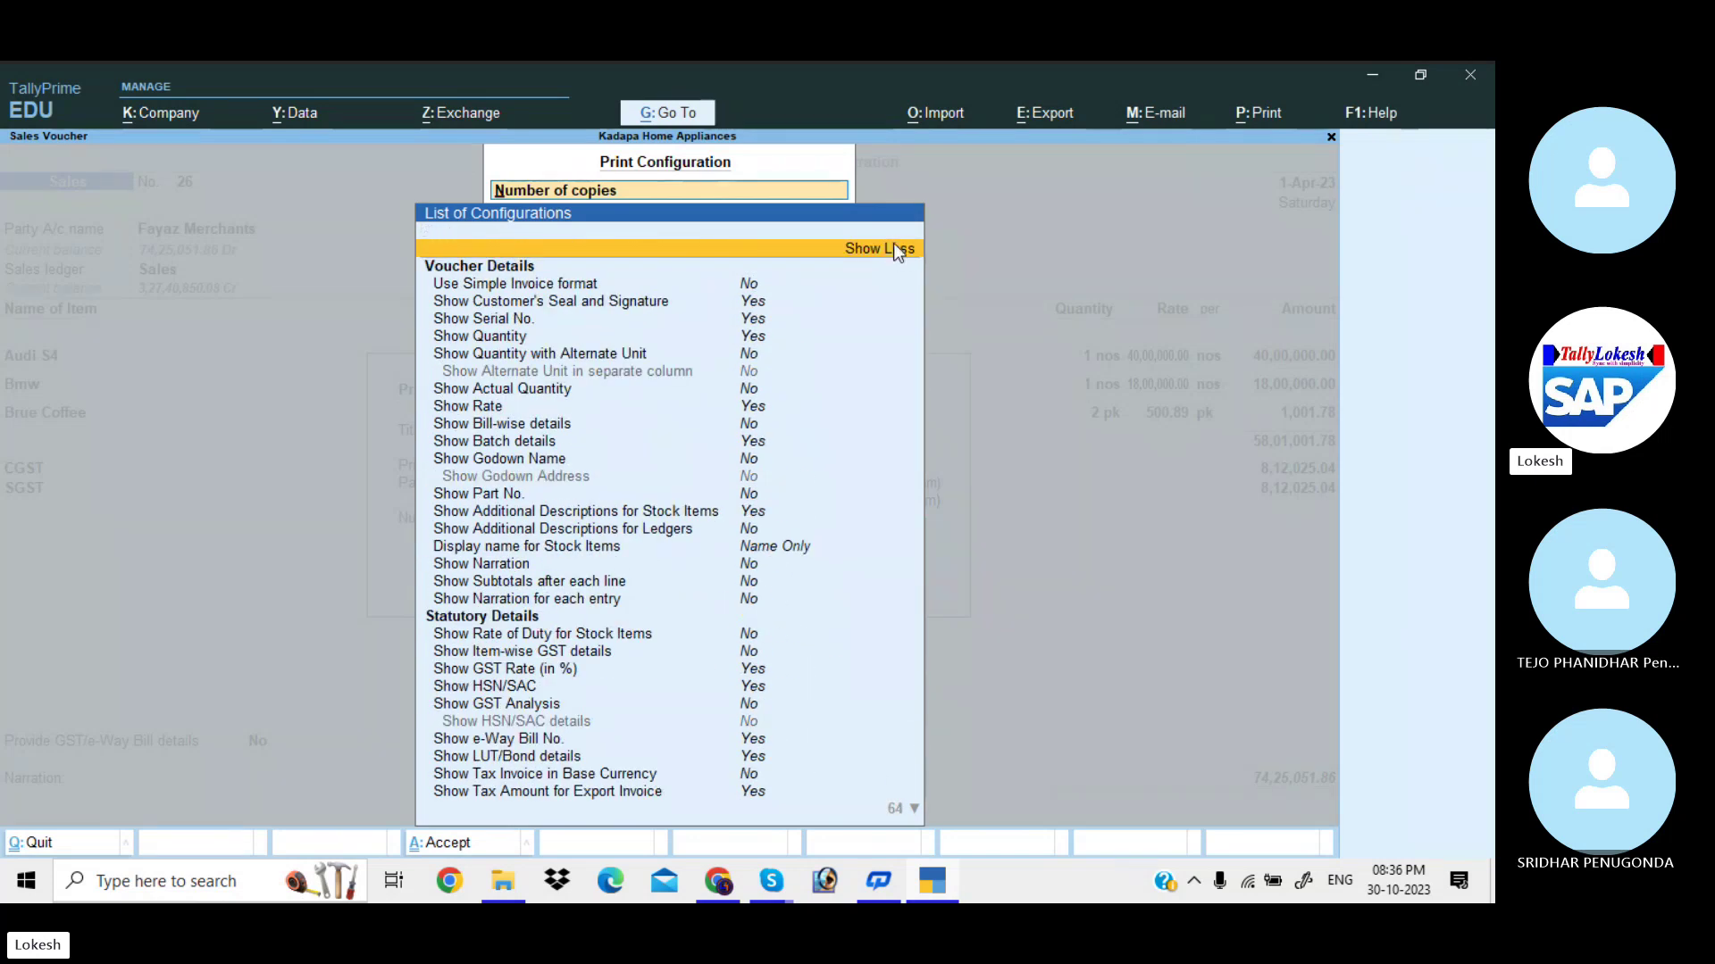
key(Up)
key(Escape)
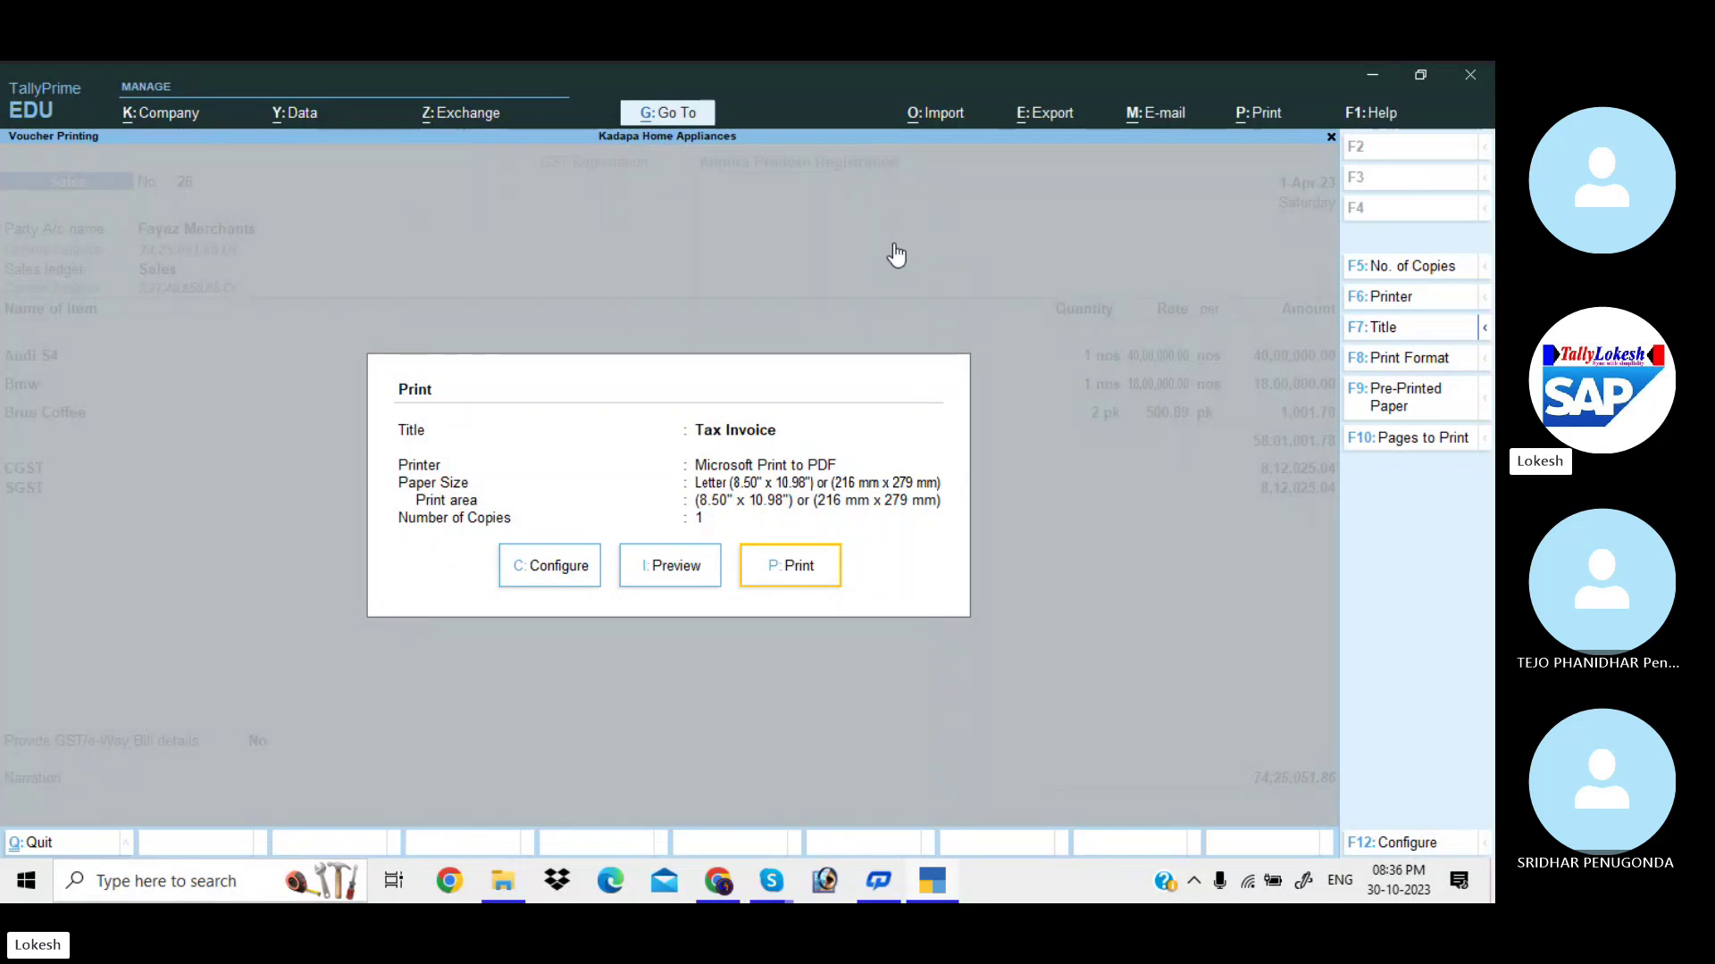
Preview the resized tax invoice, zooming in to confirm the bottom fits on one page.
key(Right)
key(Right)
key(Return)
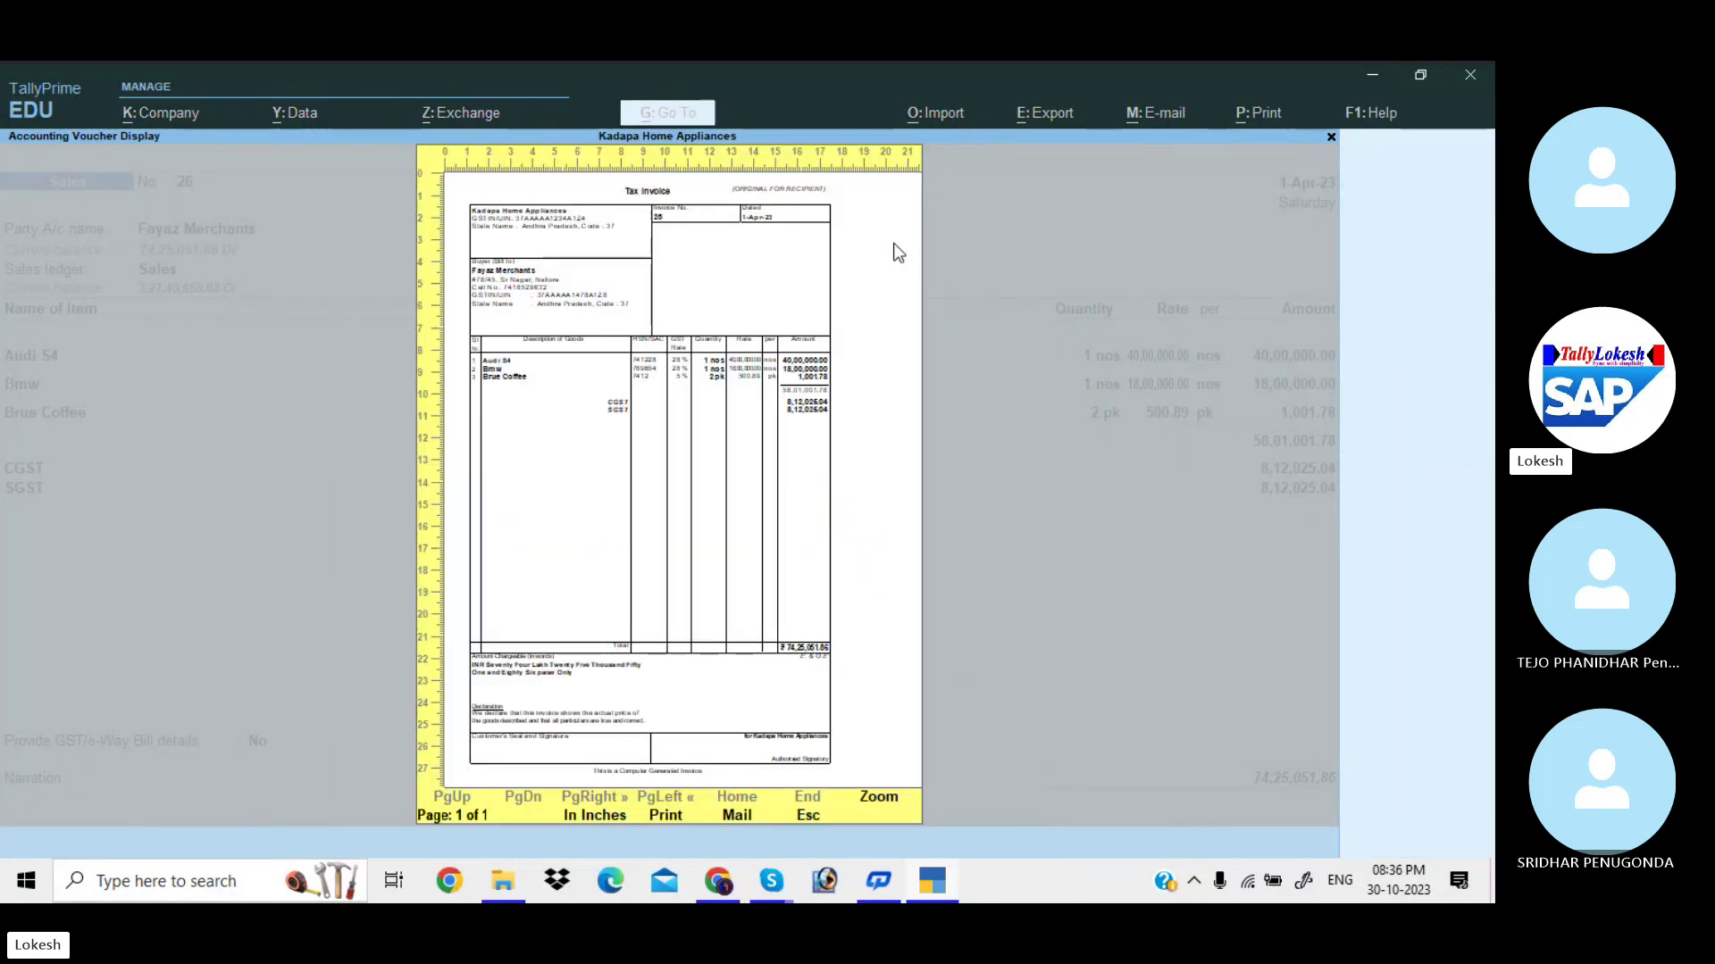
key(Return)
scroll(897, 253, down, 10)
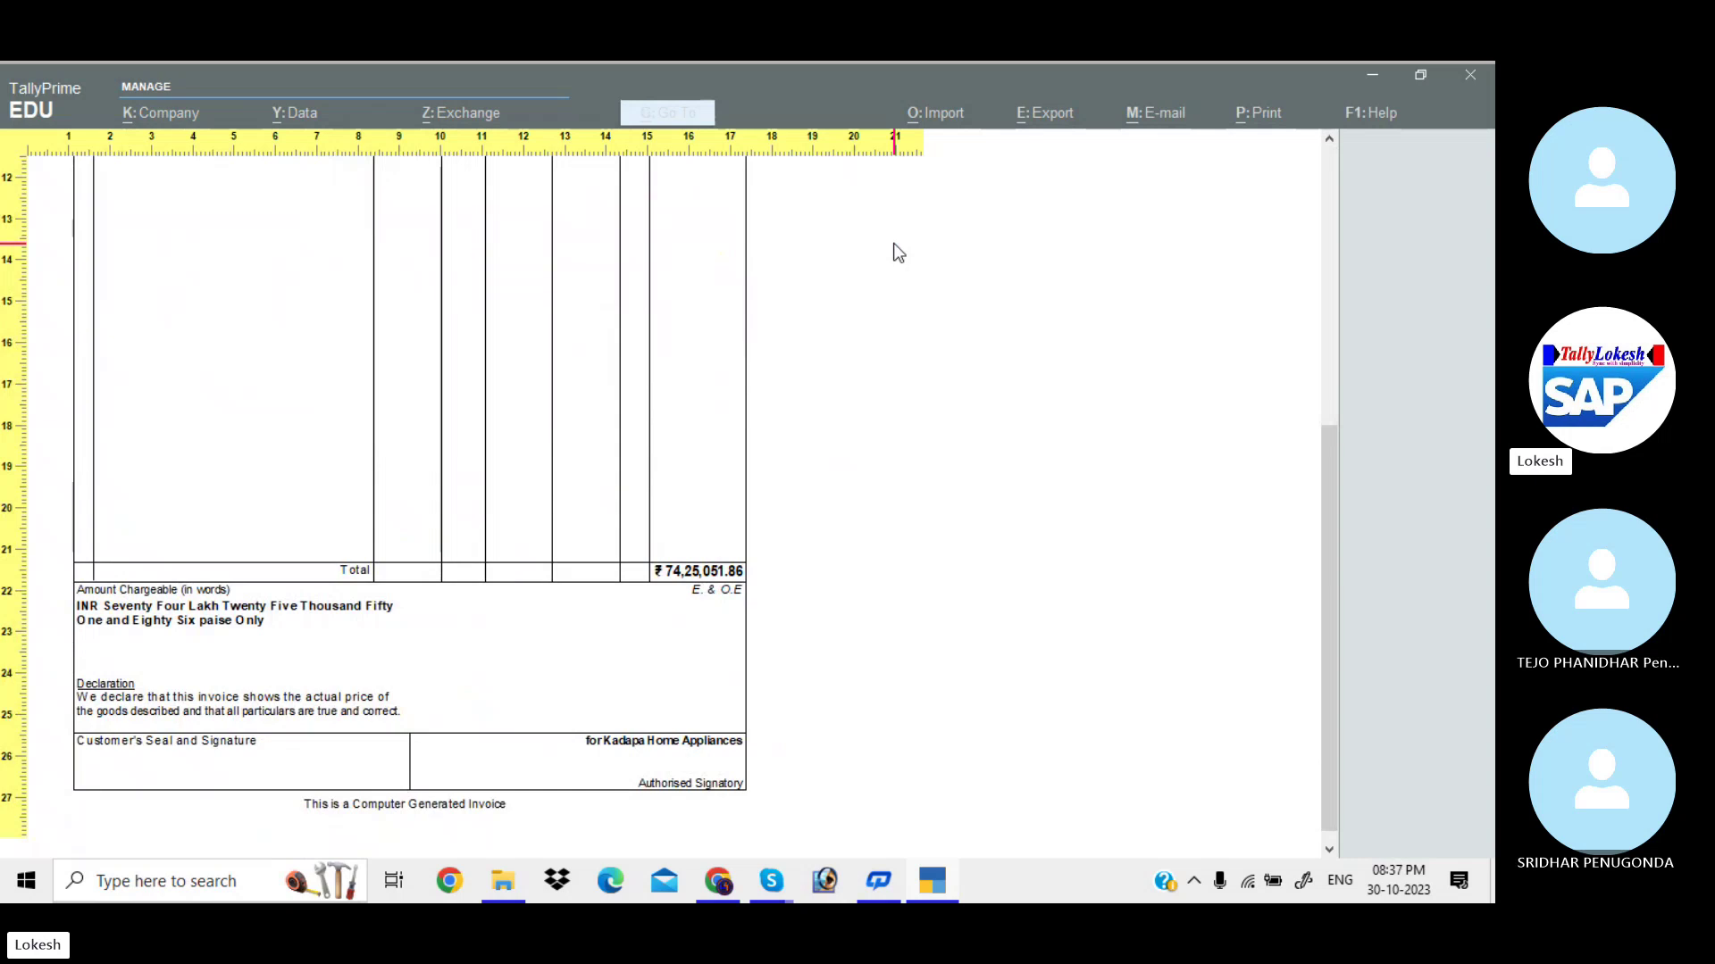
key(Return)
Exit the preview, print options, sales voucher and Day Book back to Gateway of Tally.
key(Escape)
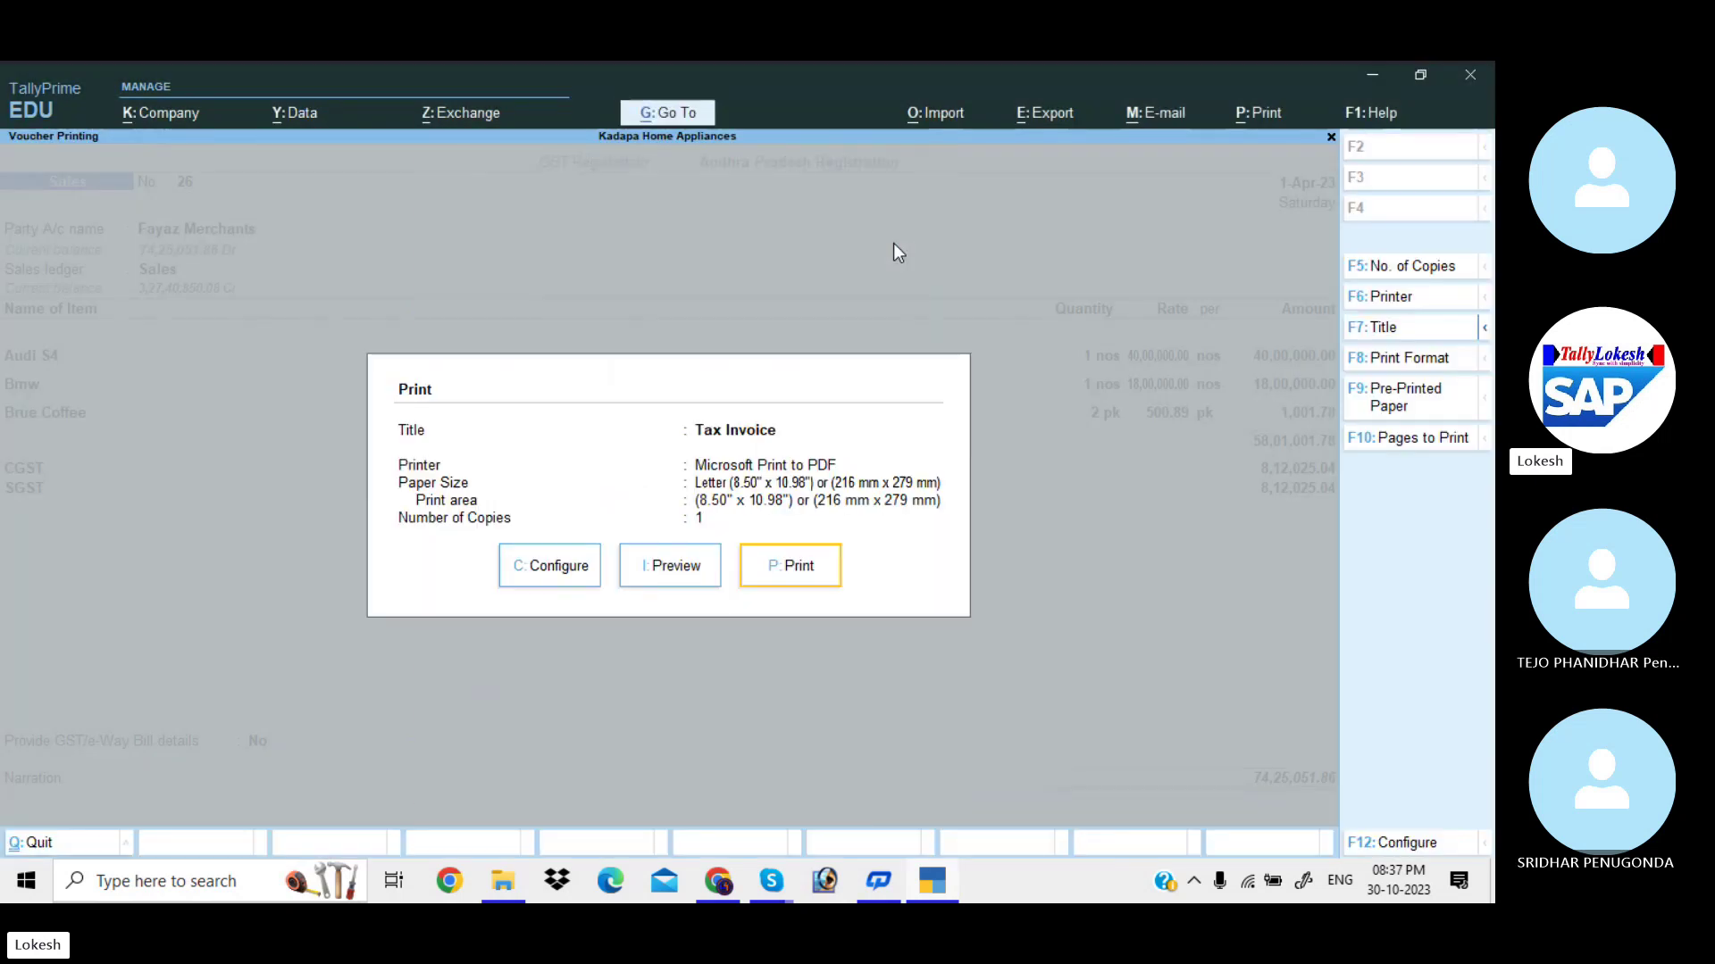
key(Escape)
key(Escape)
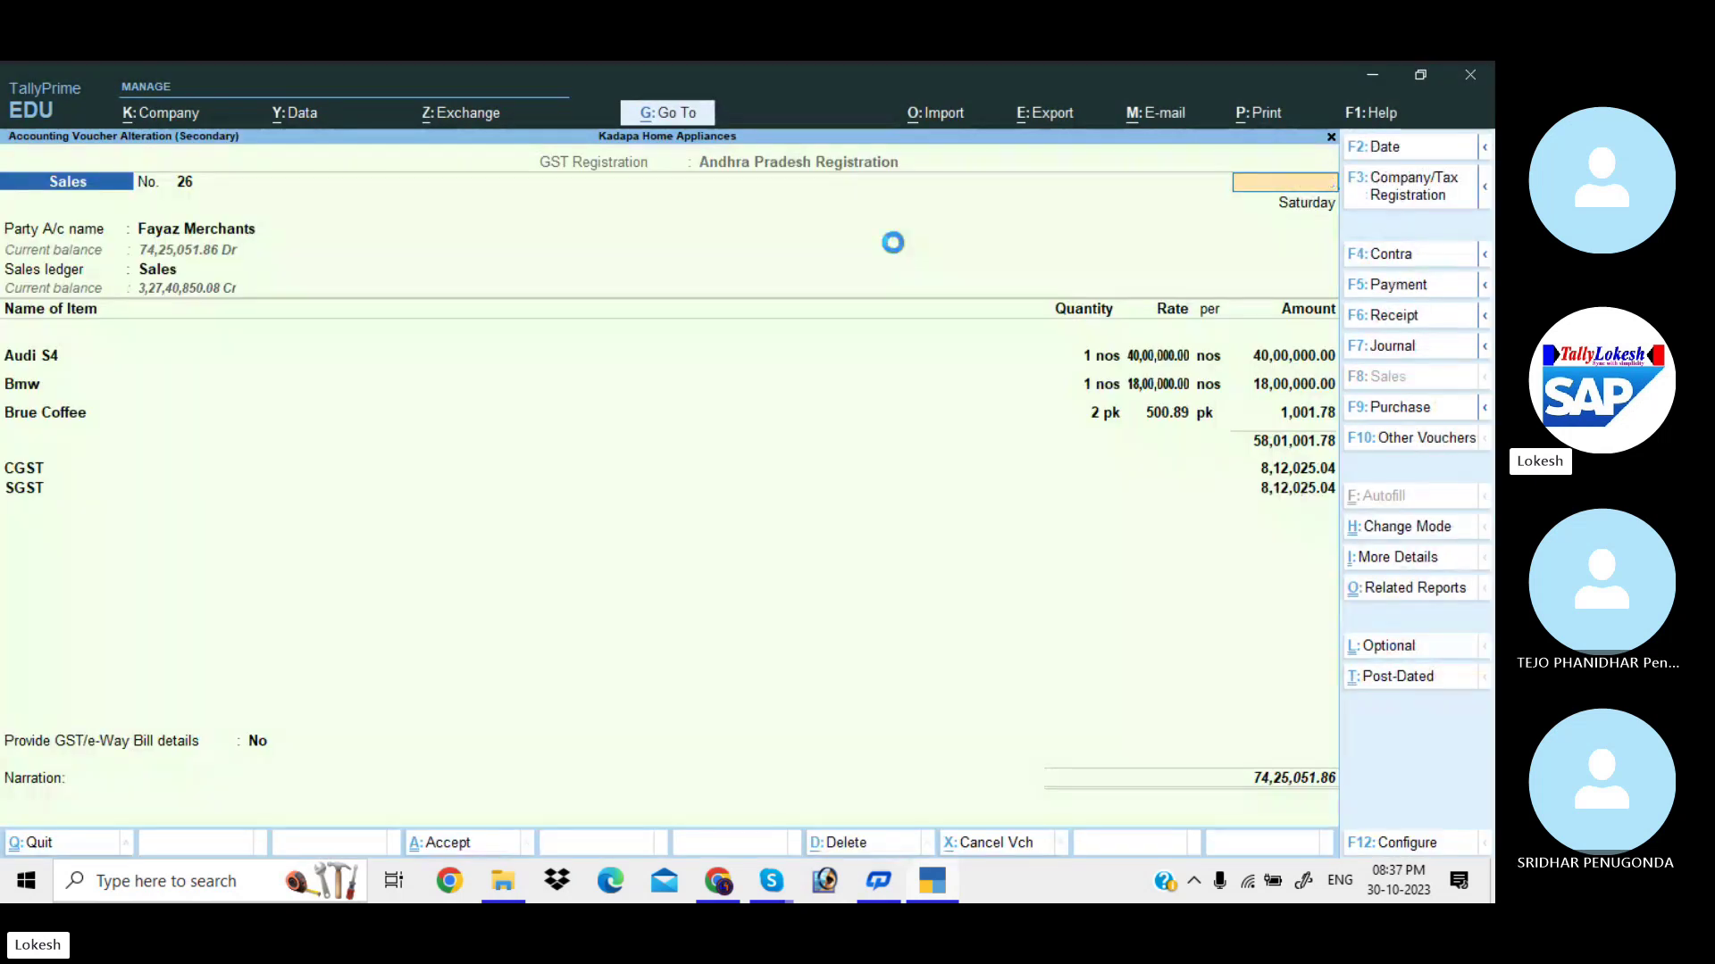
key(Escape)
key(y)
key(Escape)
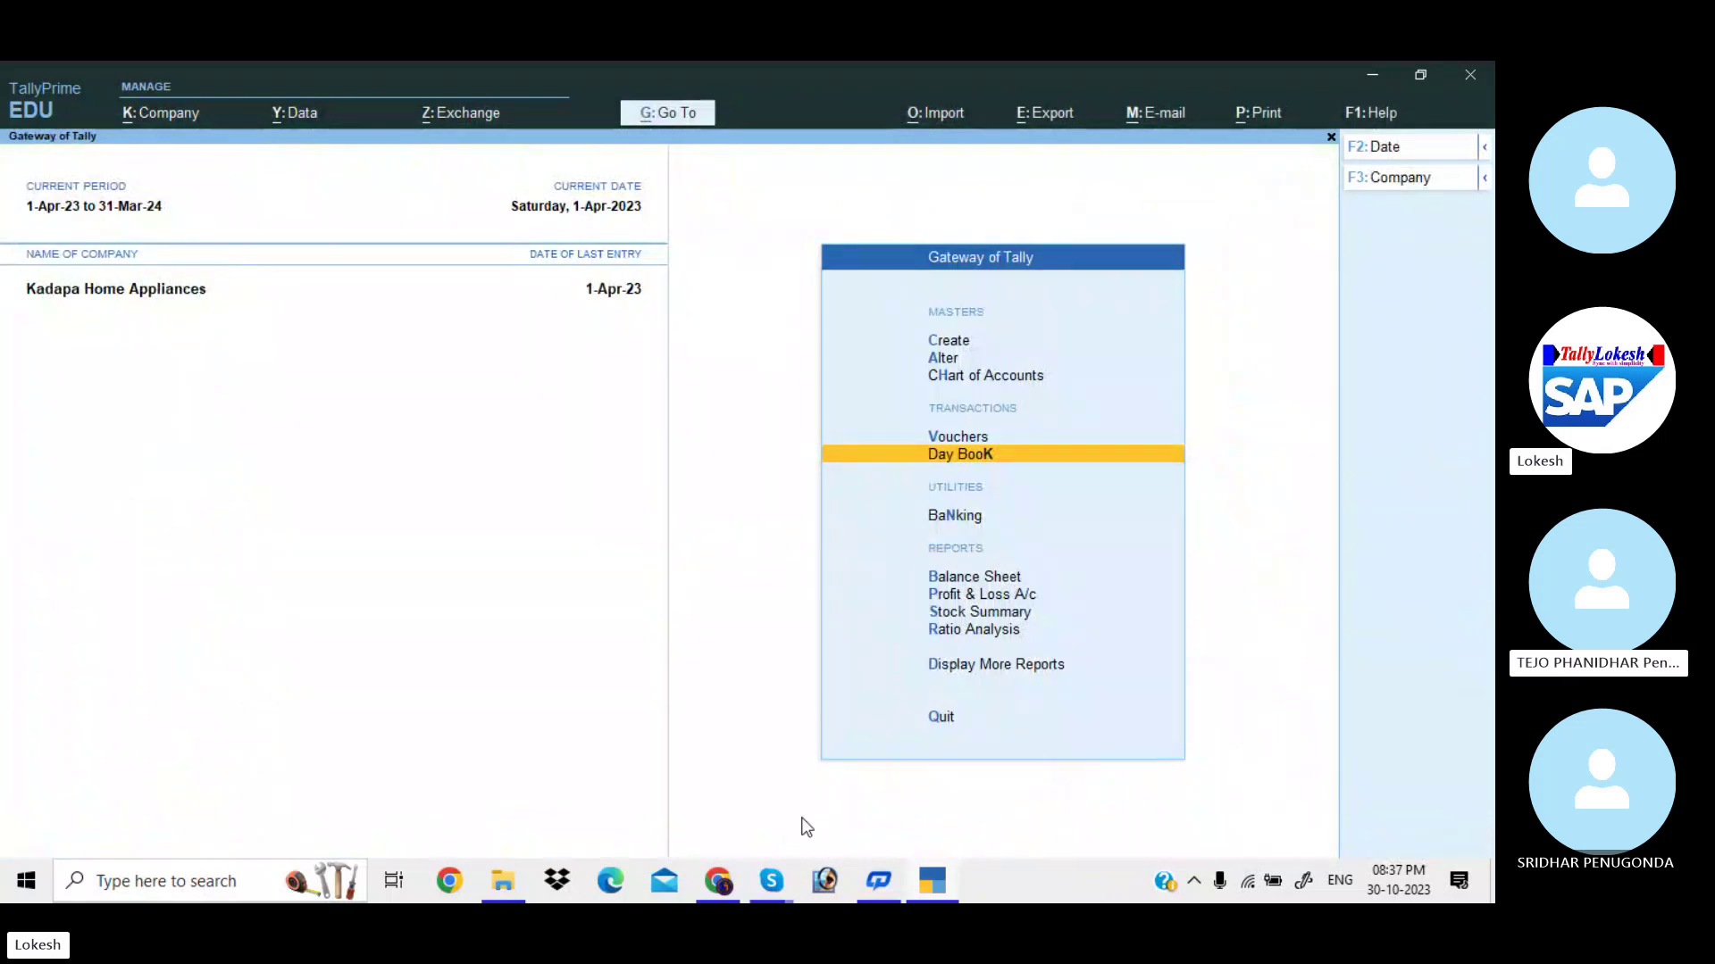
Restore the Skype Tally Batch 37 call window from the taskbar preview.
mouse_move(777, 882)
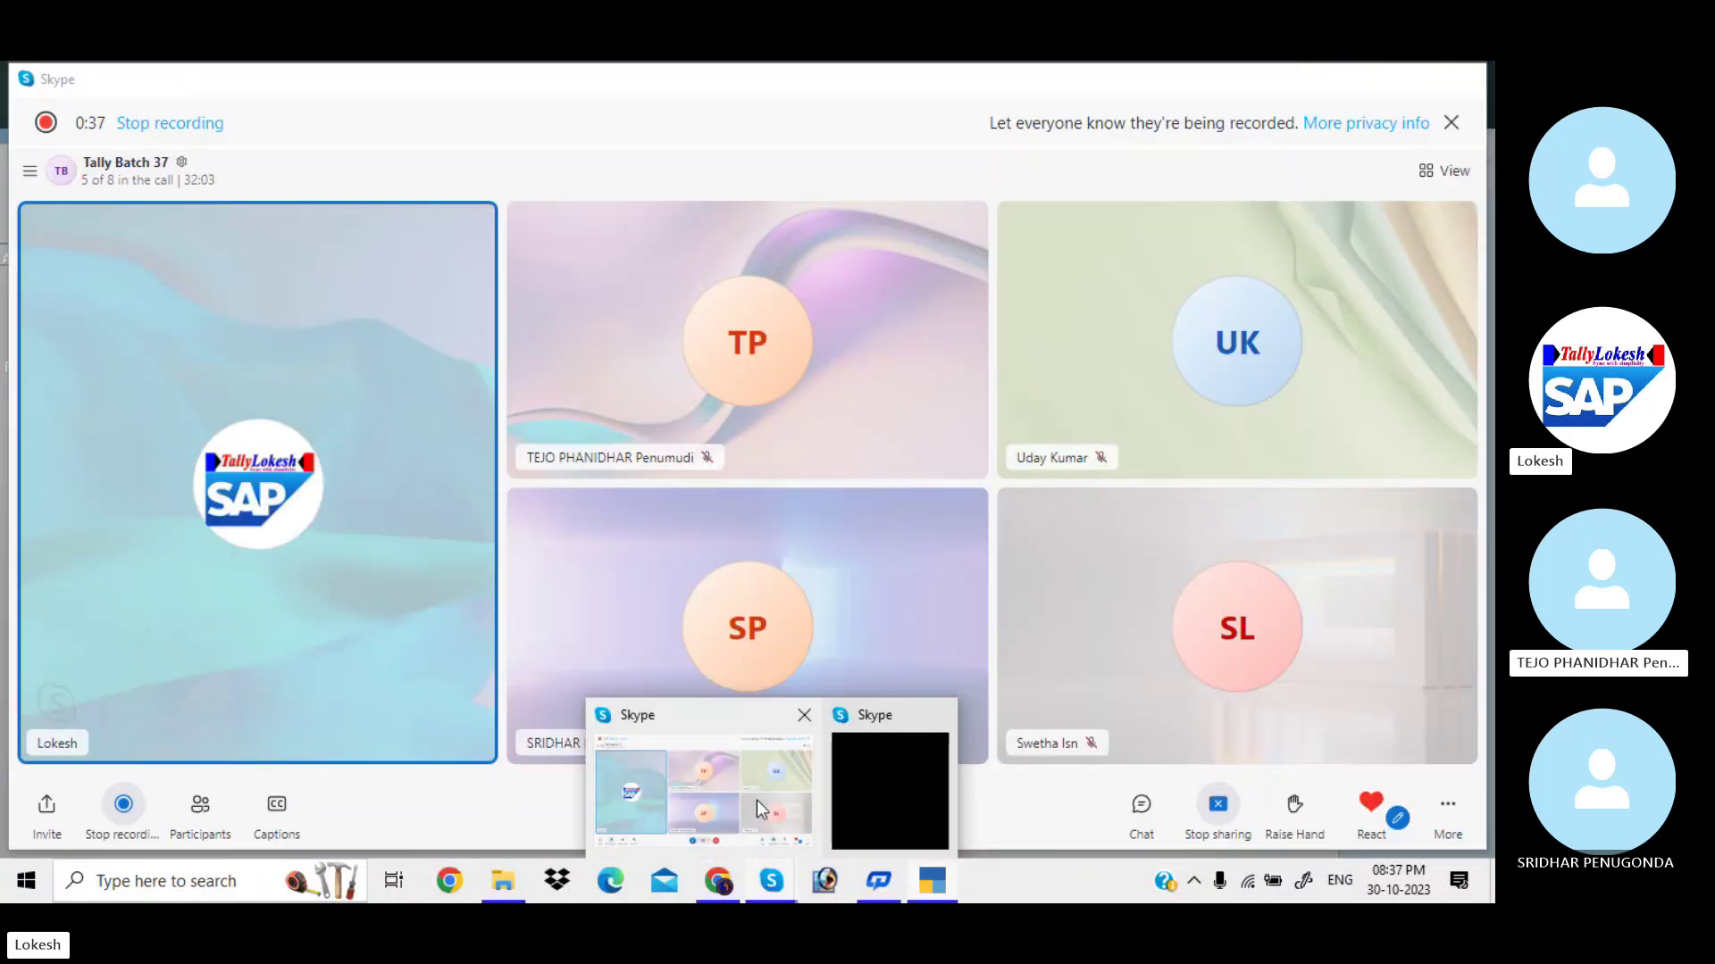
click(757, 800)
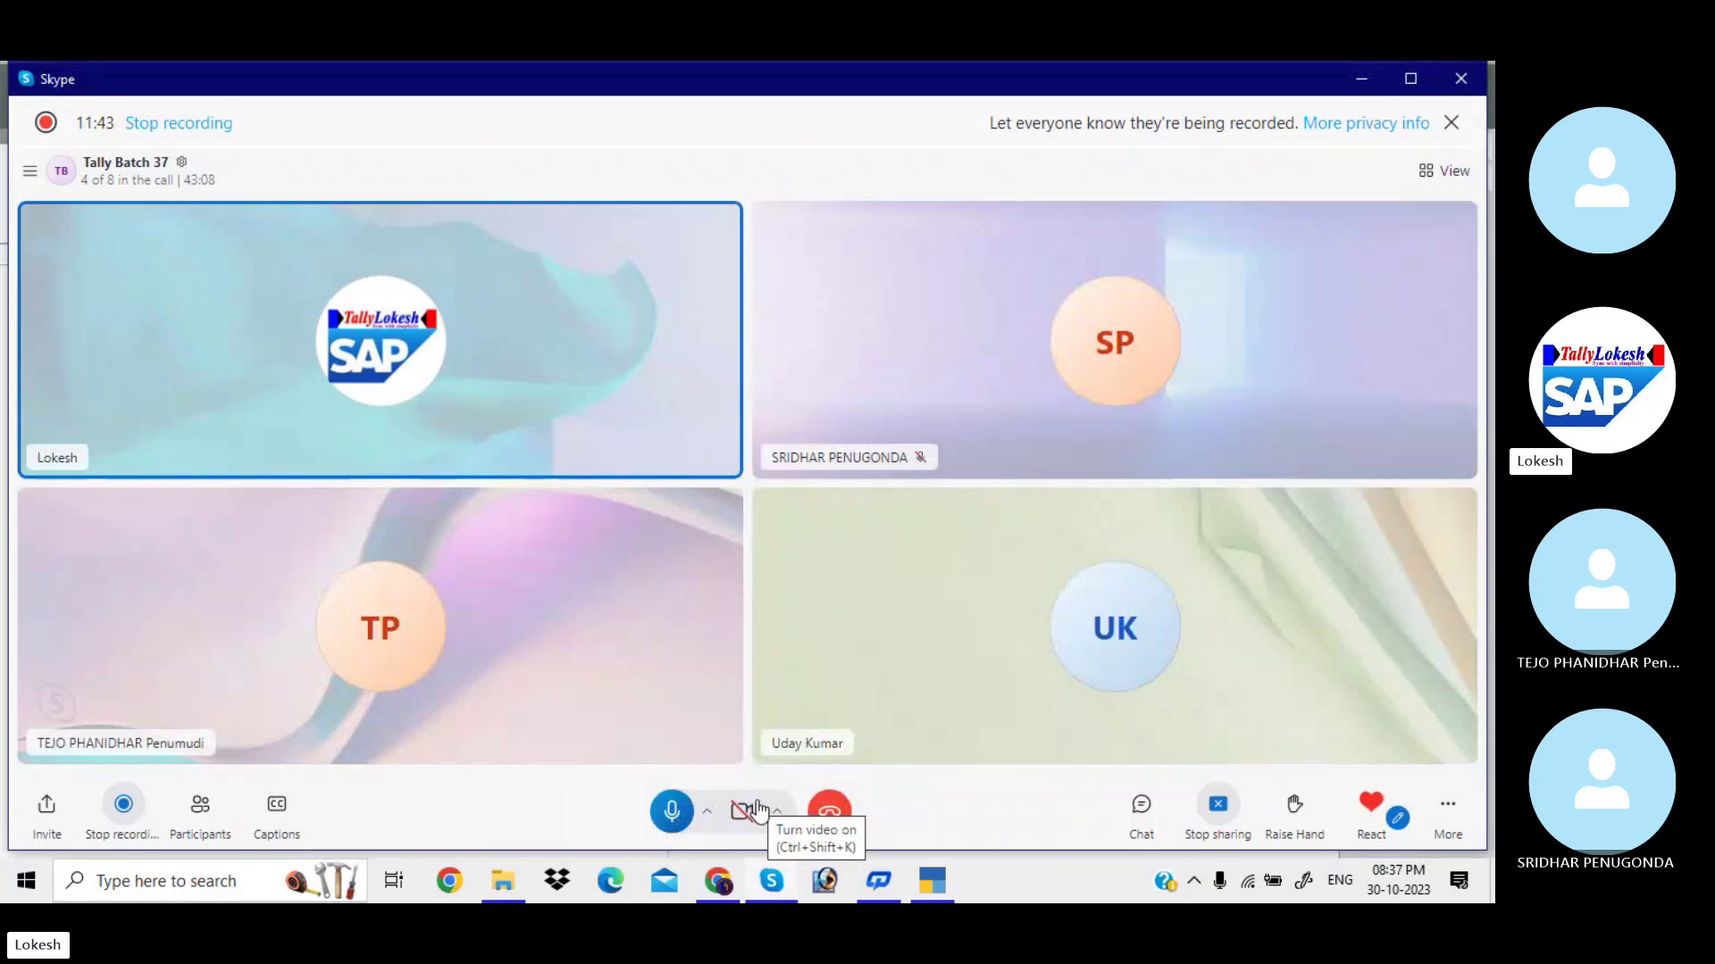